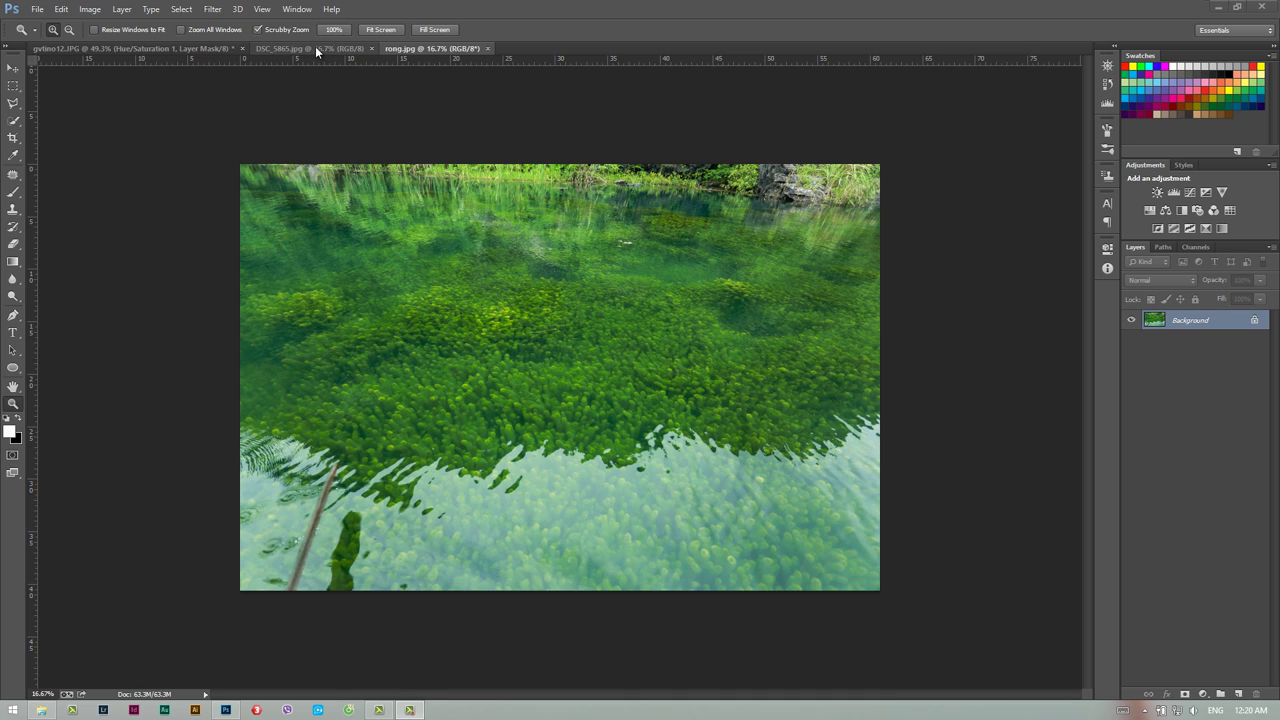
Zoom in on the girl's face in DSC_5865.jpg, glance at rong.jpg, then return to DSC_5865.jpg.
click(315, 47)
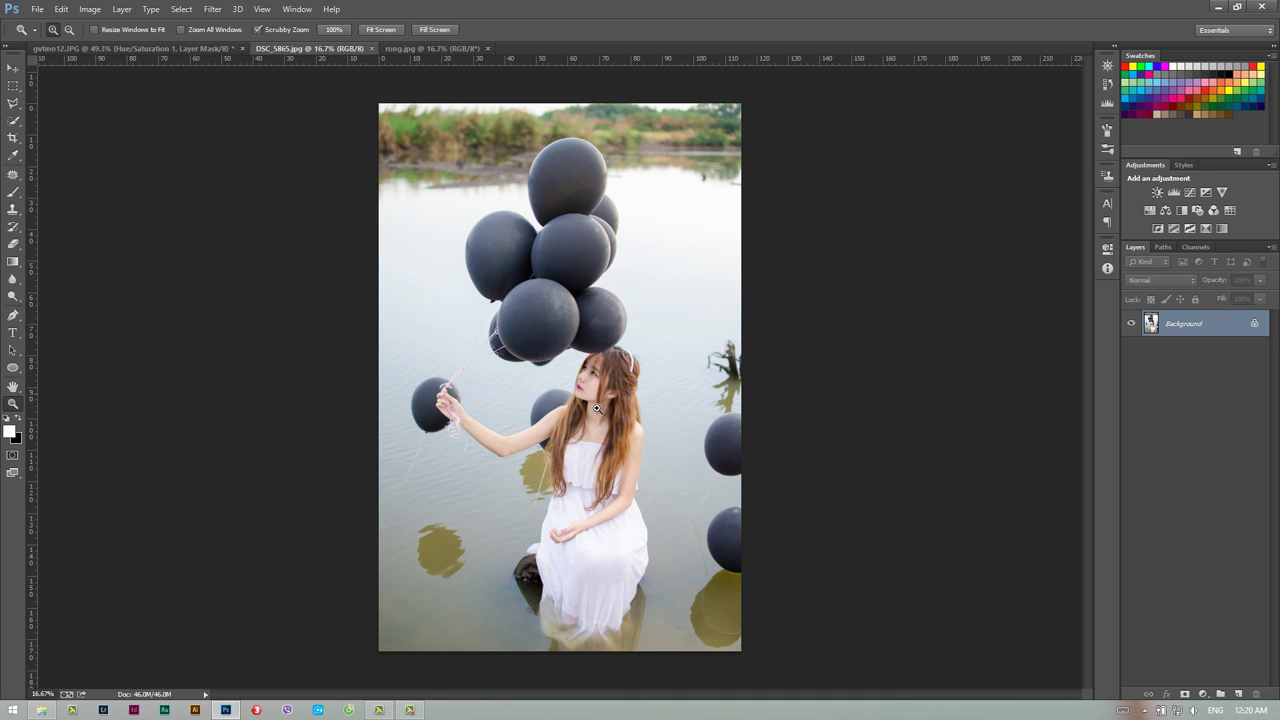
mouse_move(613, 415)
mouse_down()
mouse_move(688, 417)
mouse_move(605, 435)
mouse_up()
click(688, 417)
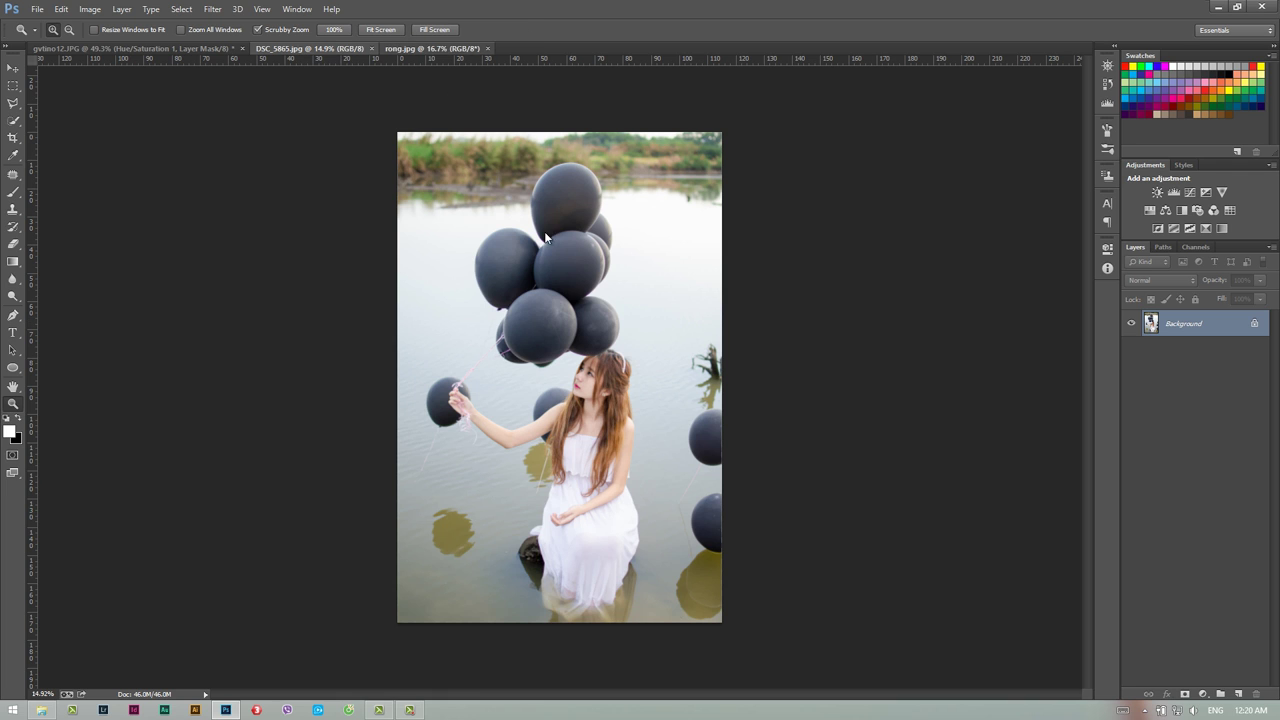
key(ctrl+Tab)
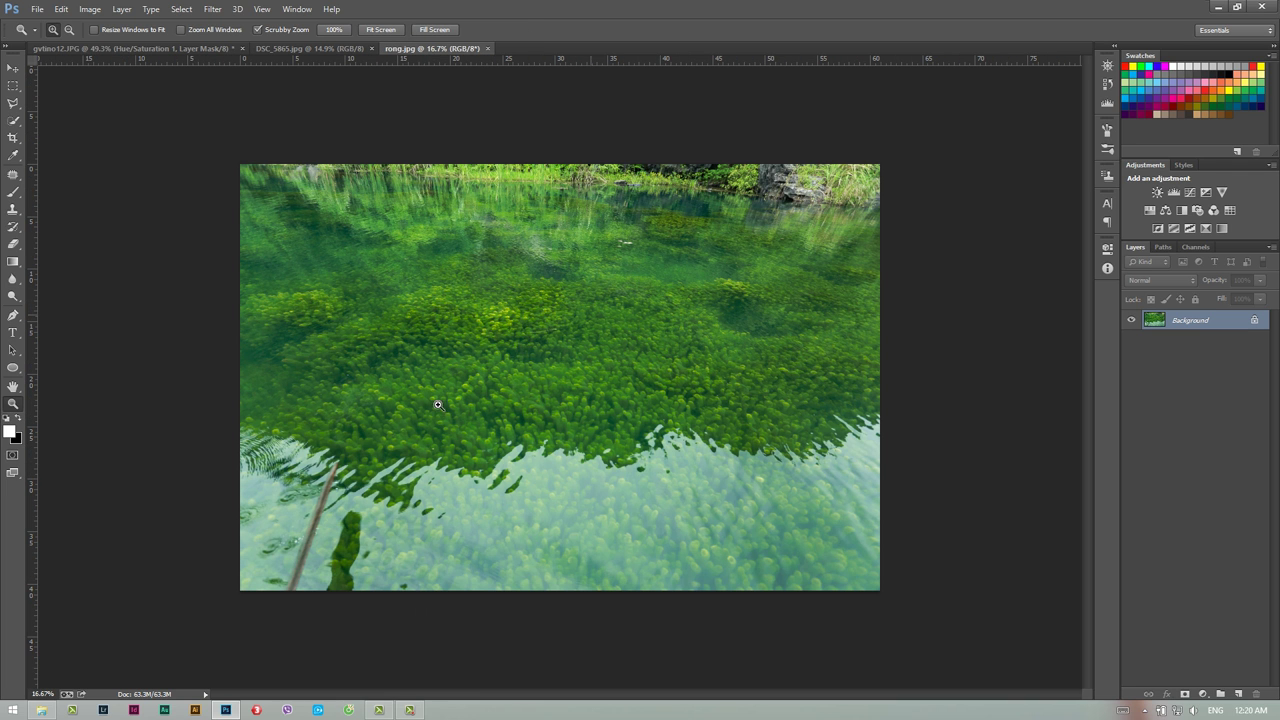
click(341, 48)
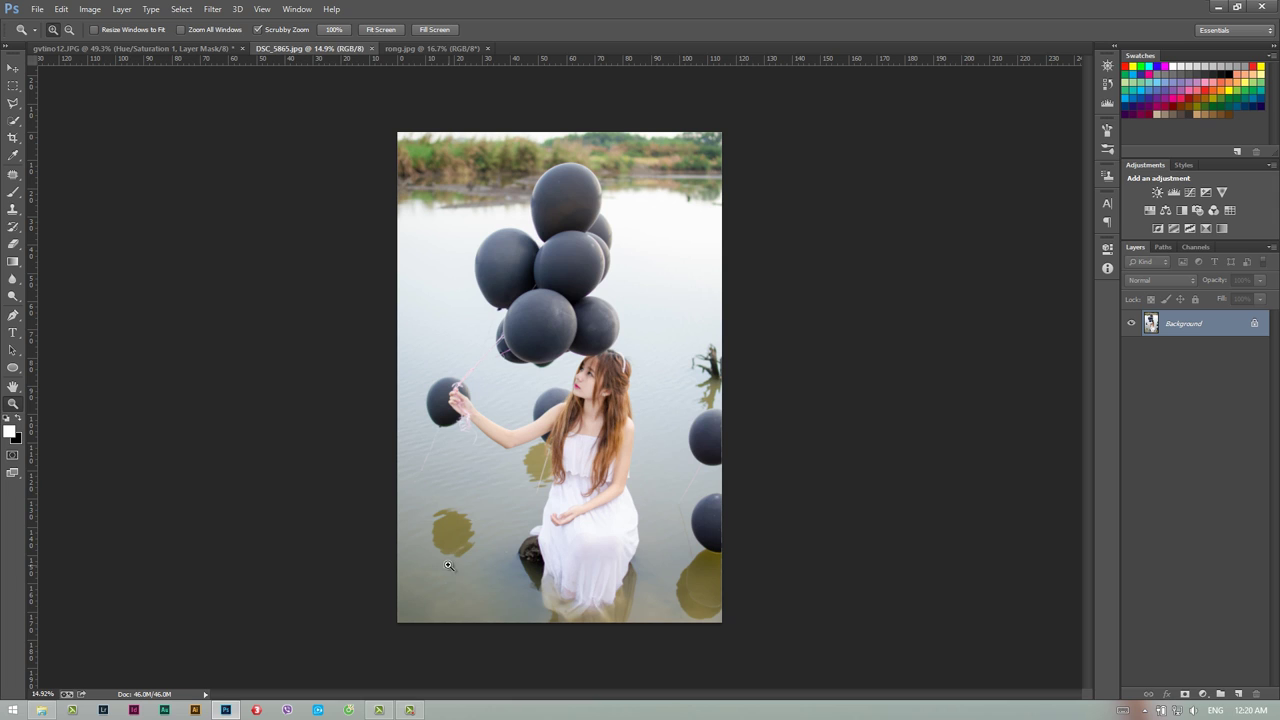
click(13, 191)
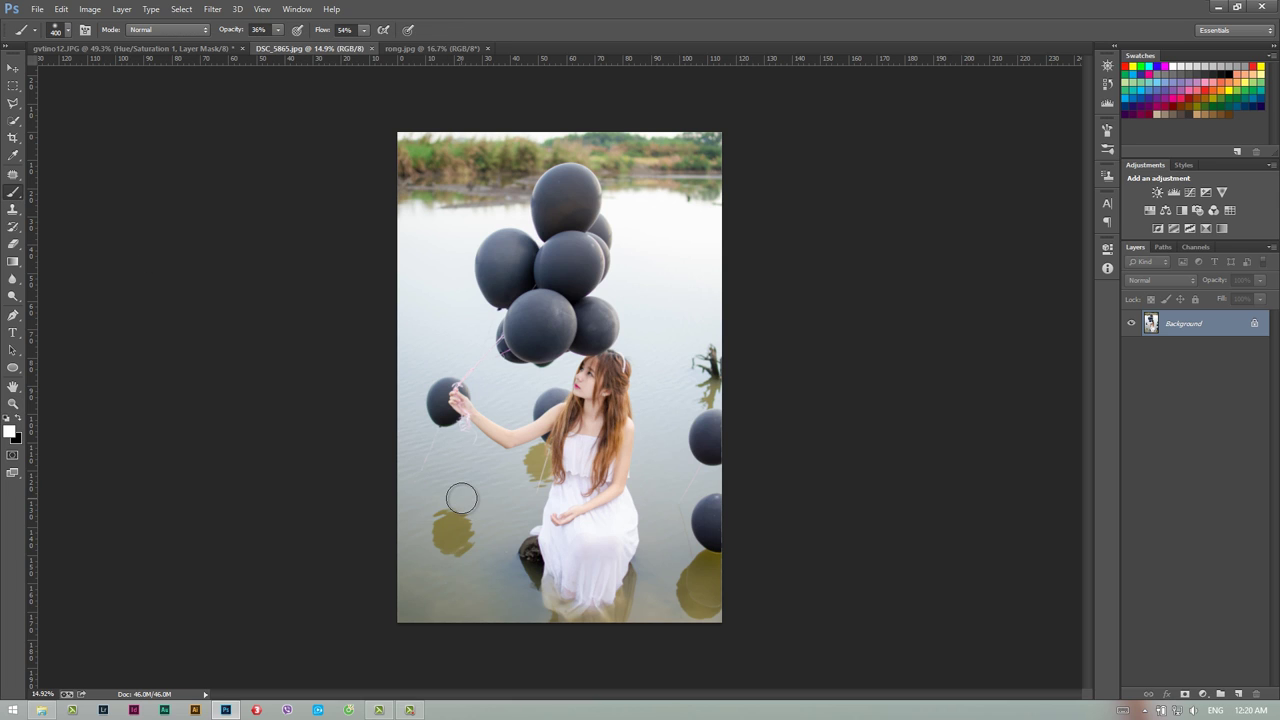
key(bracketleft)
key(bracketleft)
key(bracketleft)
key(bracketleft)
key(bracketleft)
drag(532, 567, 432, 567)
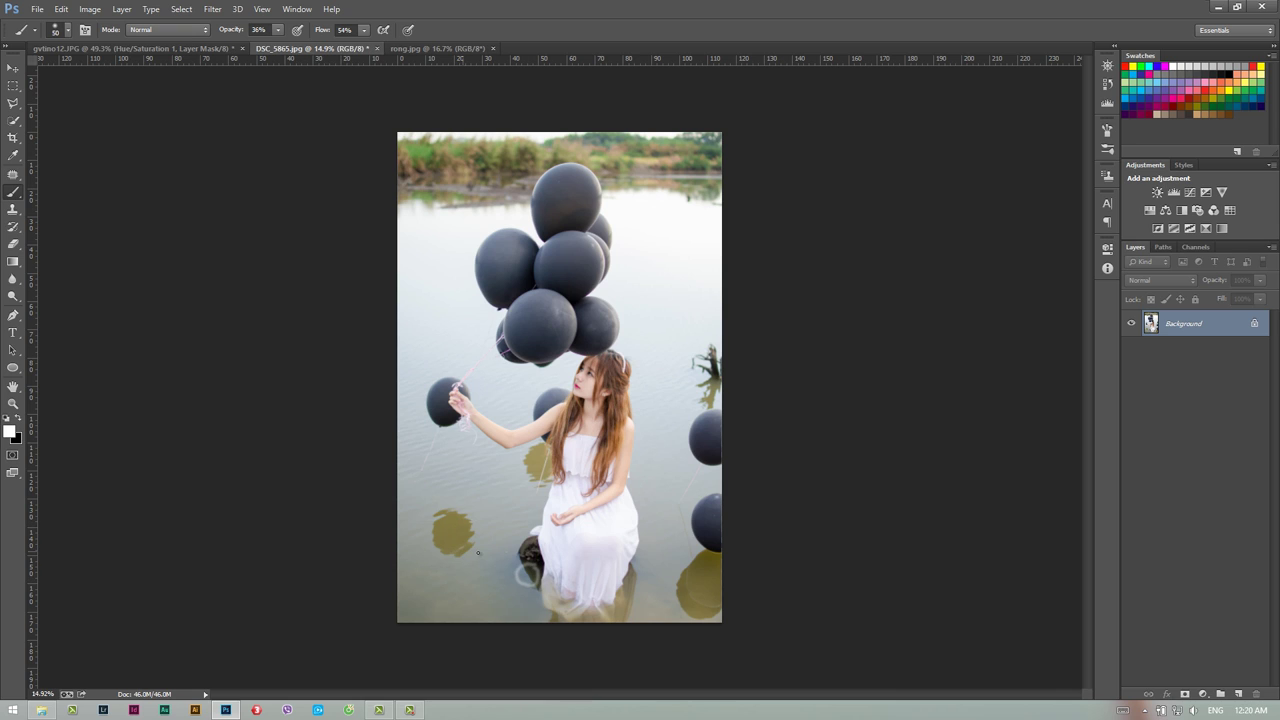
drag(721, 585, 712, 600)
mouse_move(450, 512)
mouse_down()
mouse_move(484, 540)
mouse_move(445, 552)
mouse_up()
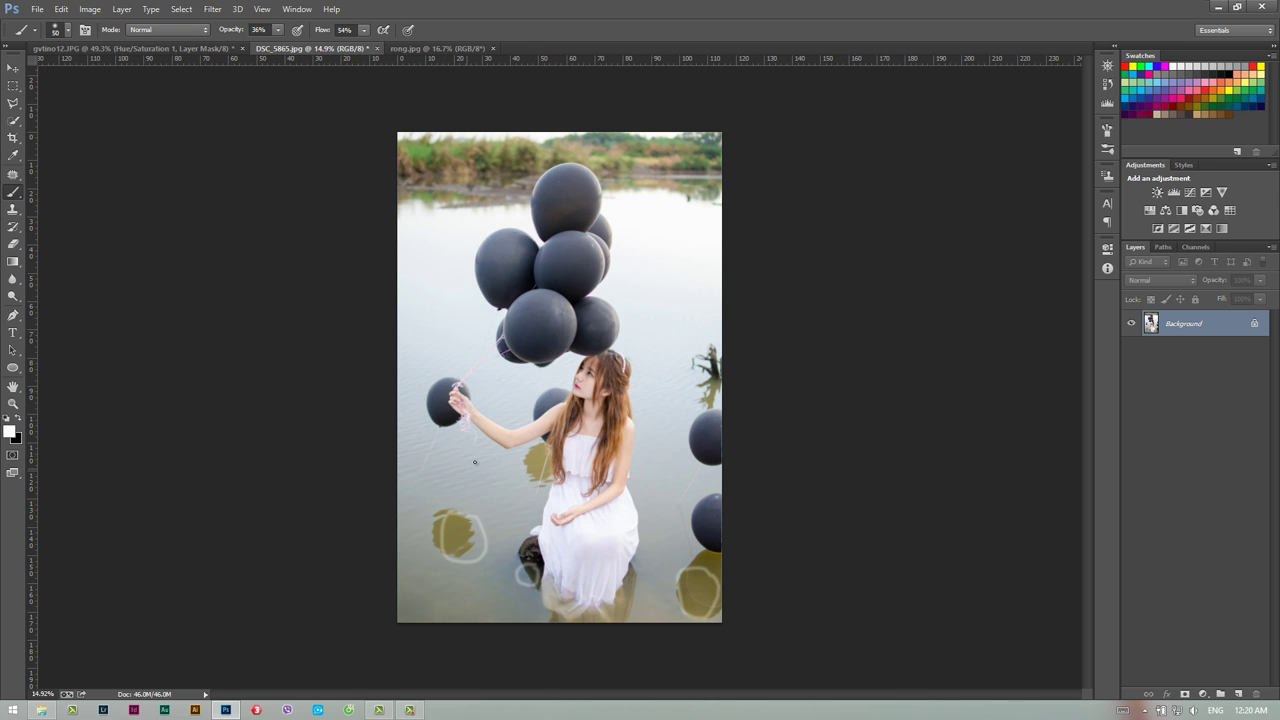
drag(422, 478, 501, 494)
key(ctrl+alt+z)
key(ctrl+alt+z)
key(ctrl+alt+z)
key(ctrl+alt+z)
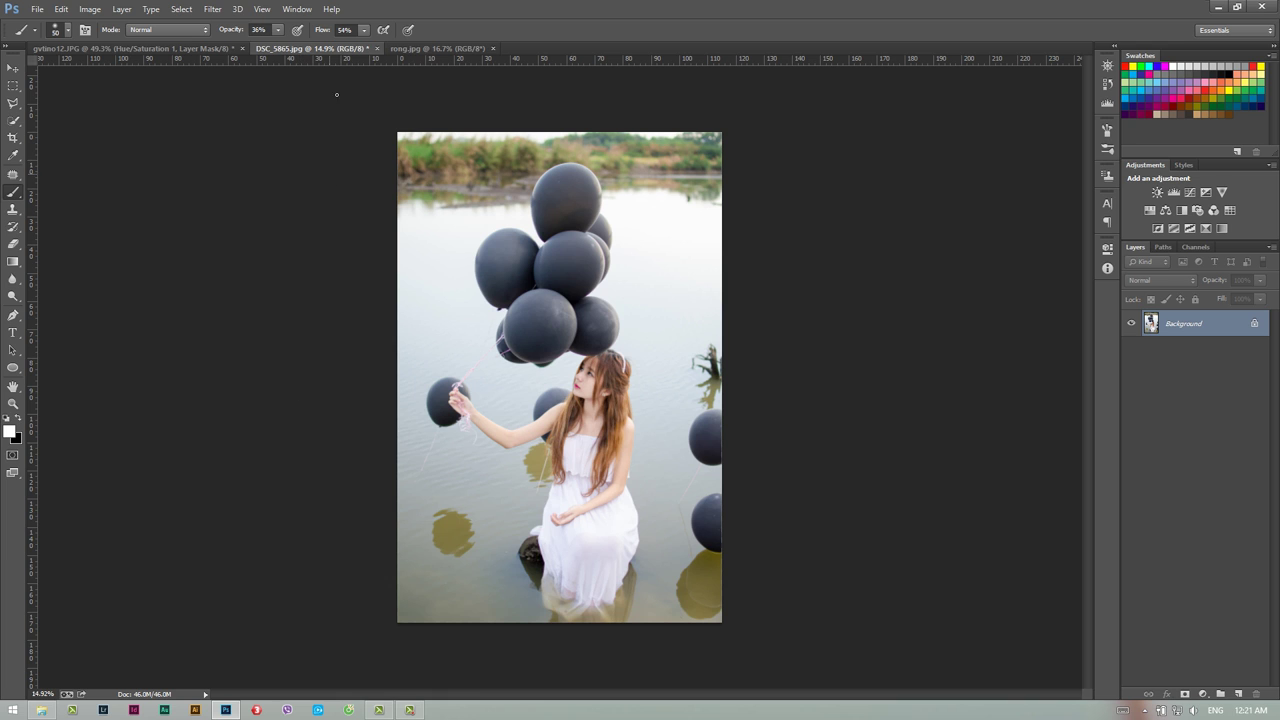
Compare rong.jpg and DSC_5865.jpg back and forth, ending on the green water photo rong.jpg.
click(427, 49)
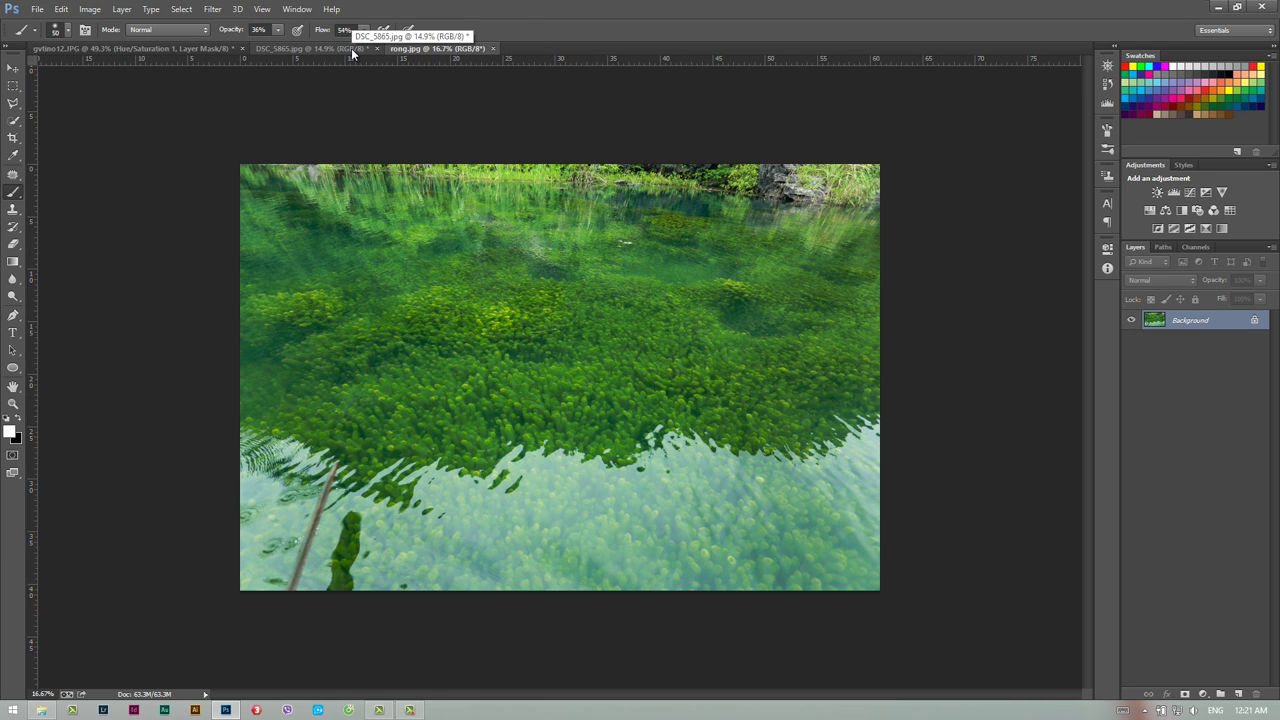
click(351, 48)
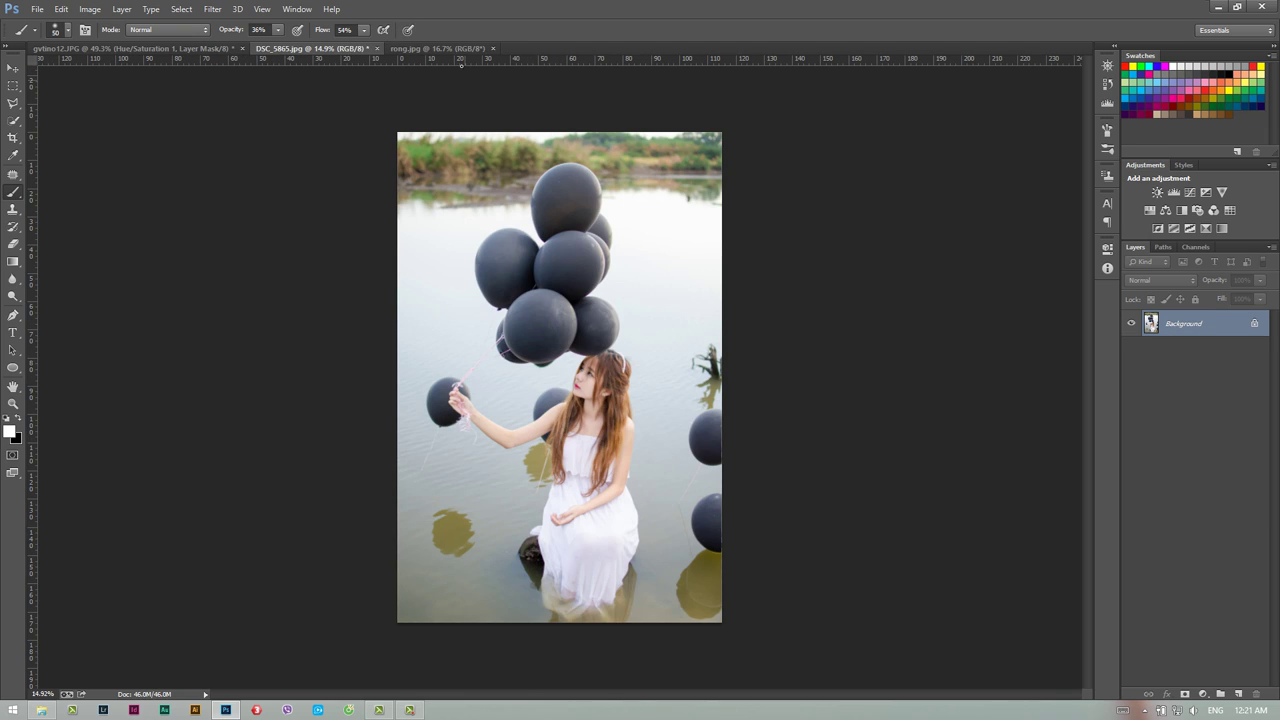
click(455, 49)
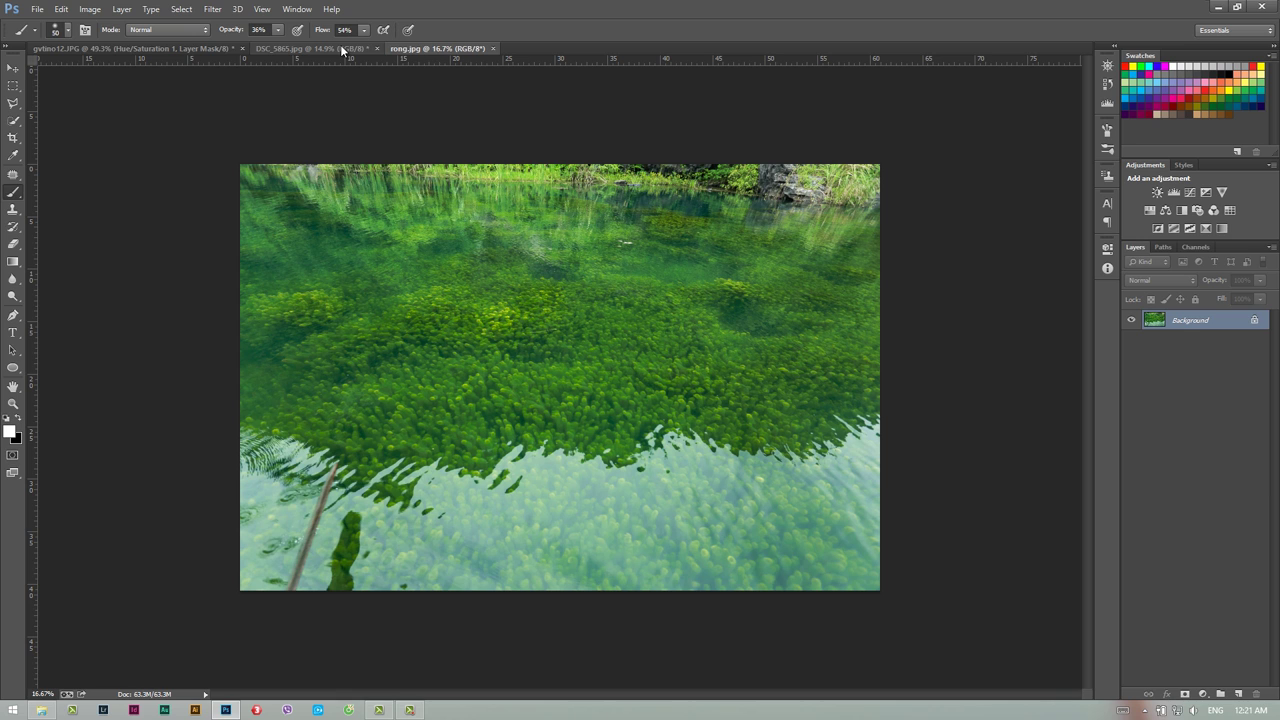
click(341, 47)
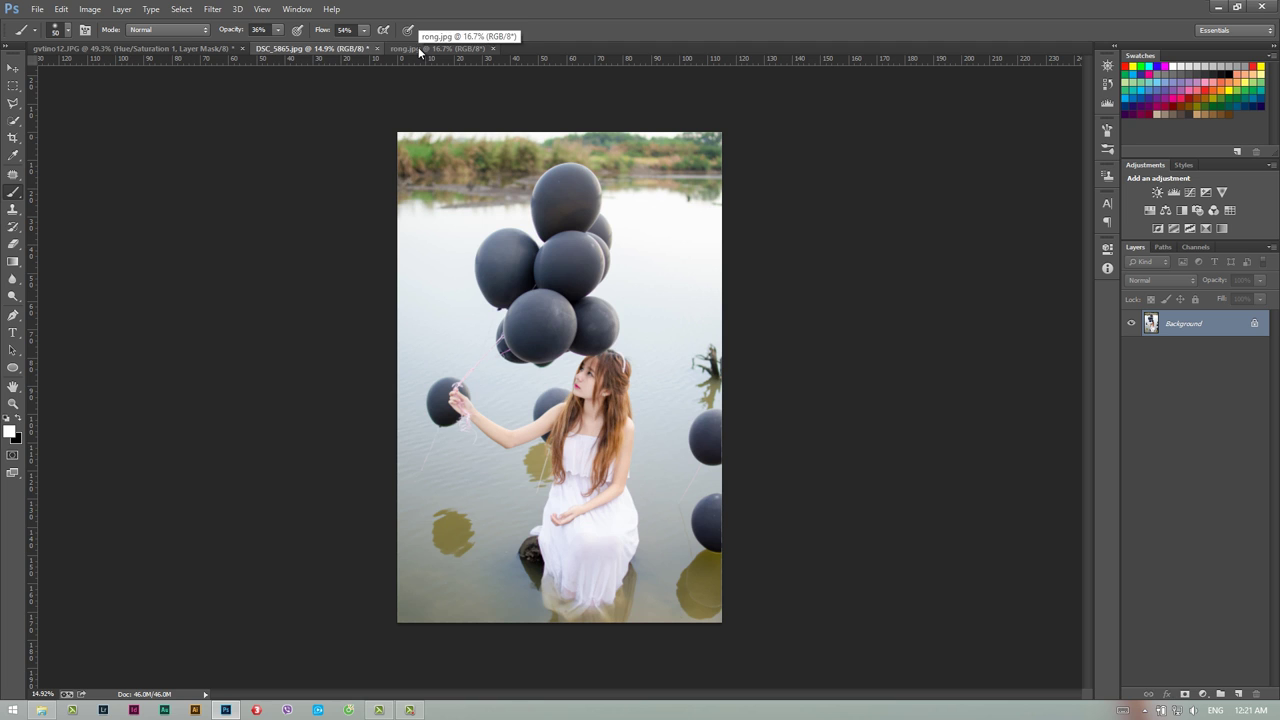
click(420, 48)
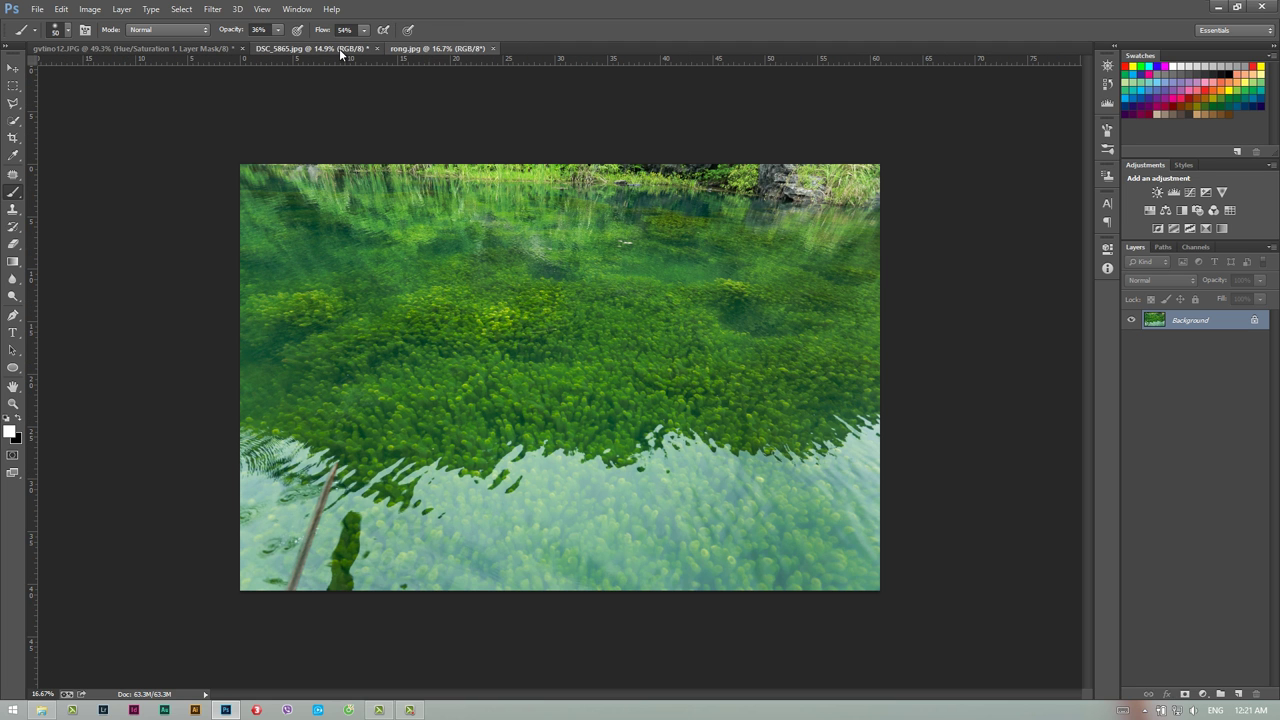
click(339, 48)
click(438, 48)
Open the BG trang an (1) folder, delete stock khongnhotenchu.JPG, and go back to Photoshop.
click(41, 710)
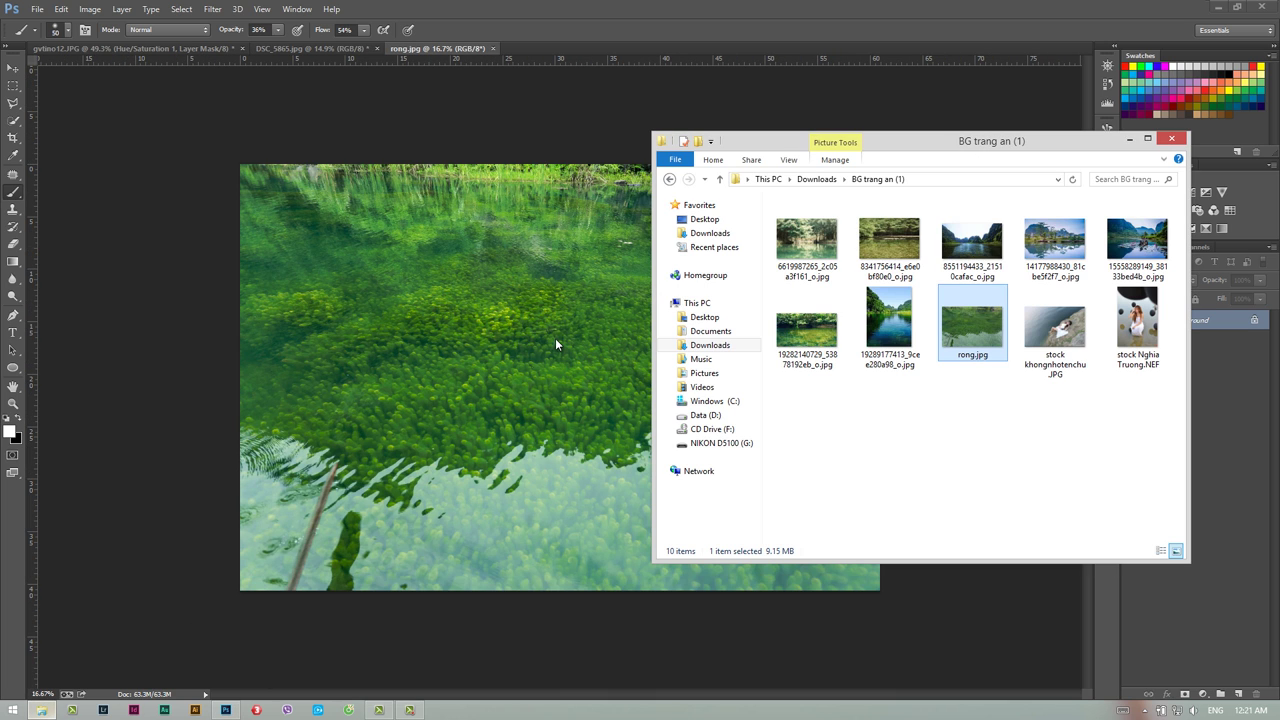
drag(1176, 432, 1116, 440)
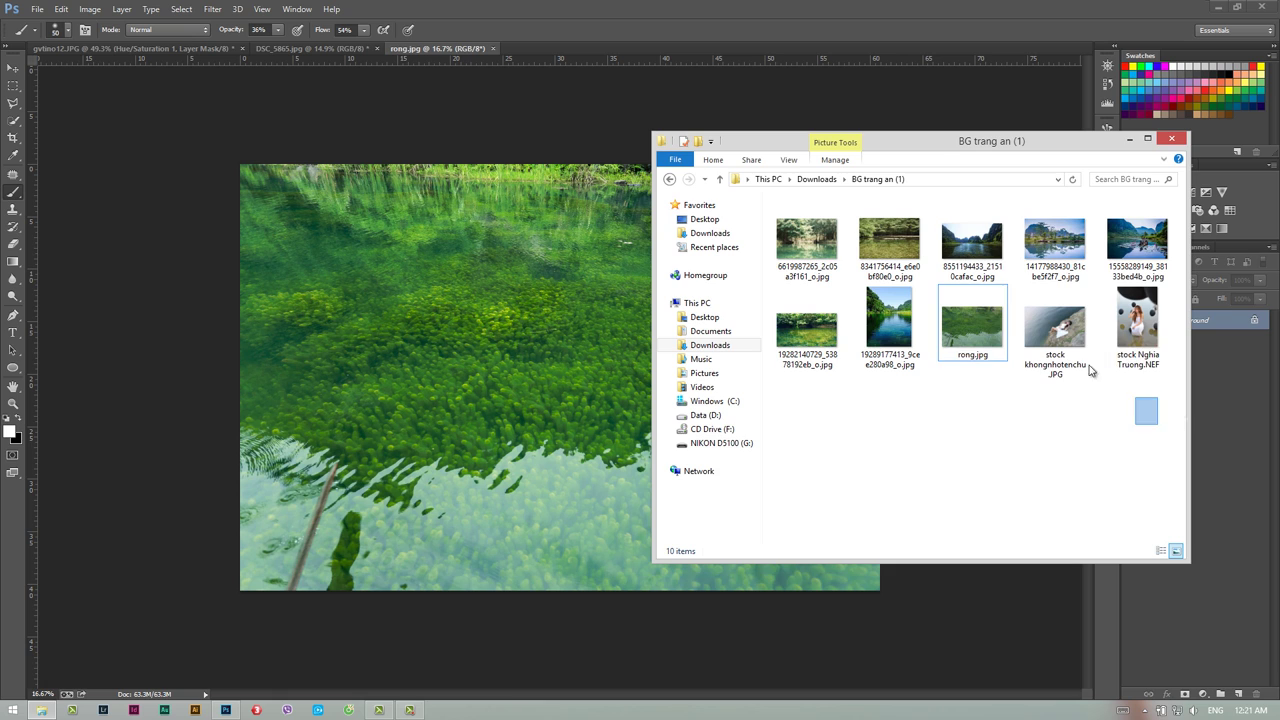
click(1066, 326)
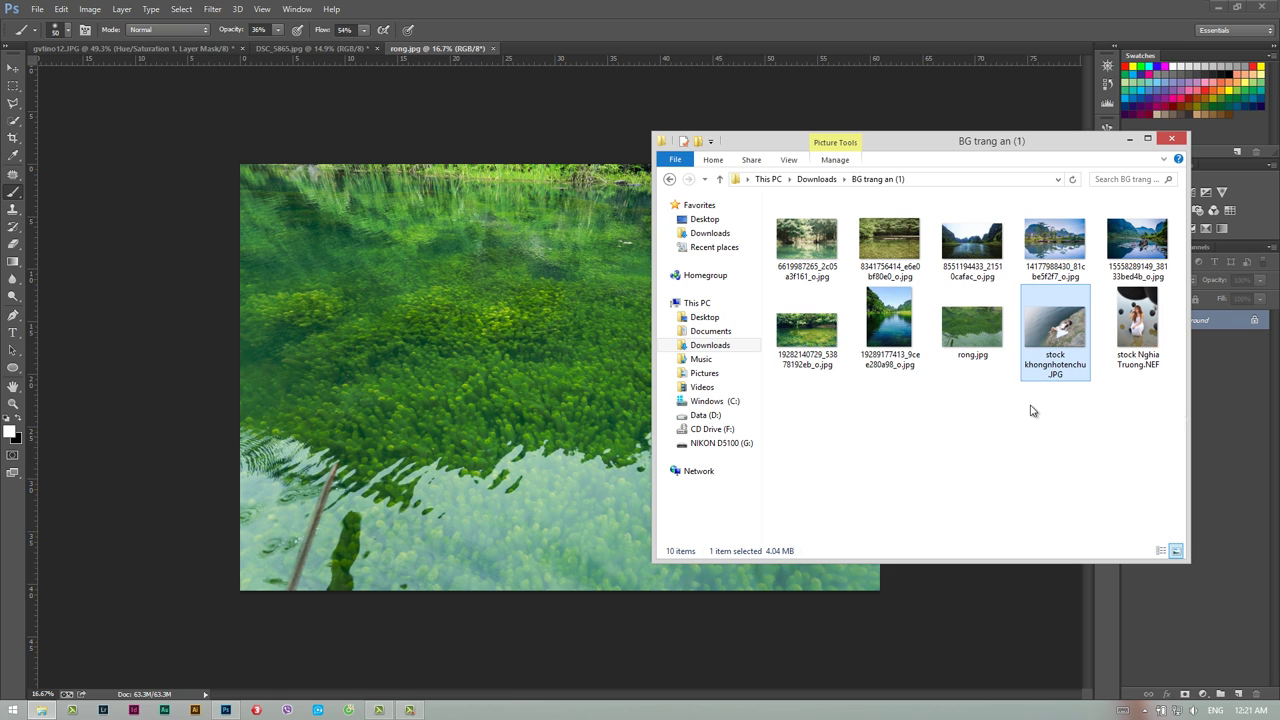
key(Delete)
click(1018, 403)
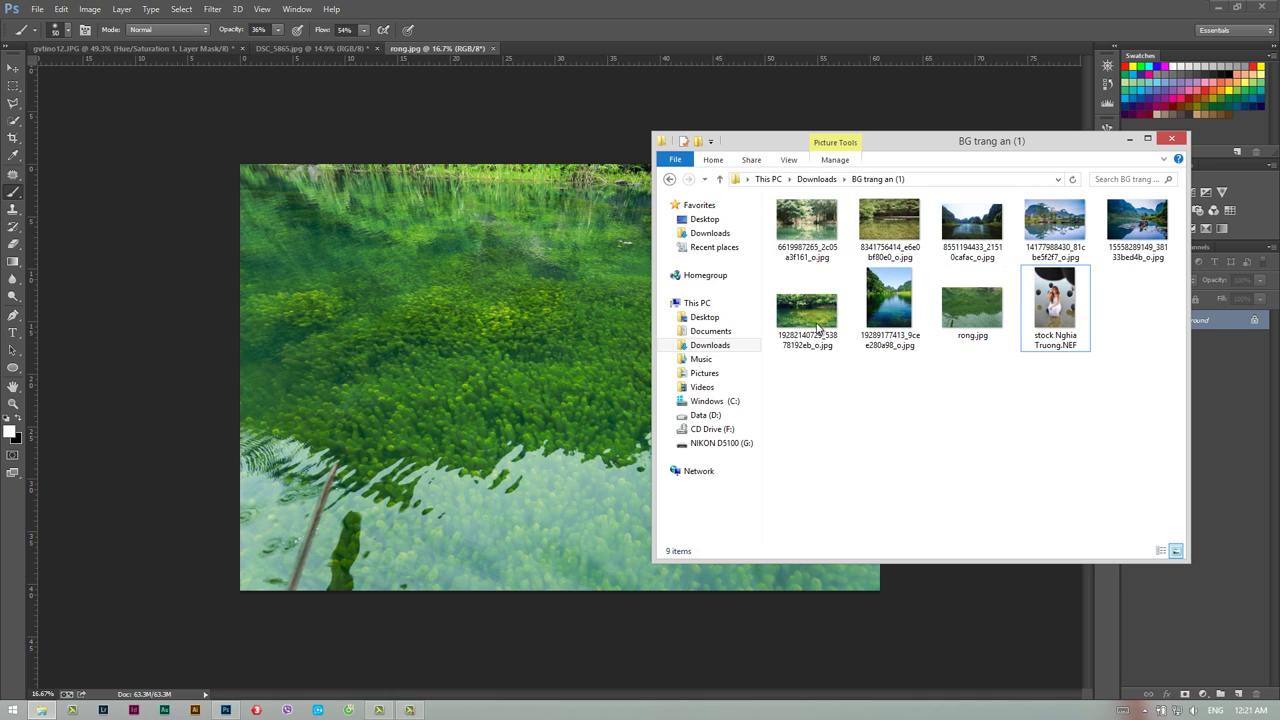
click(716, 25)
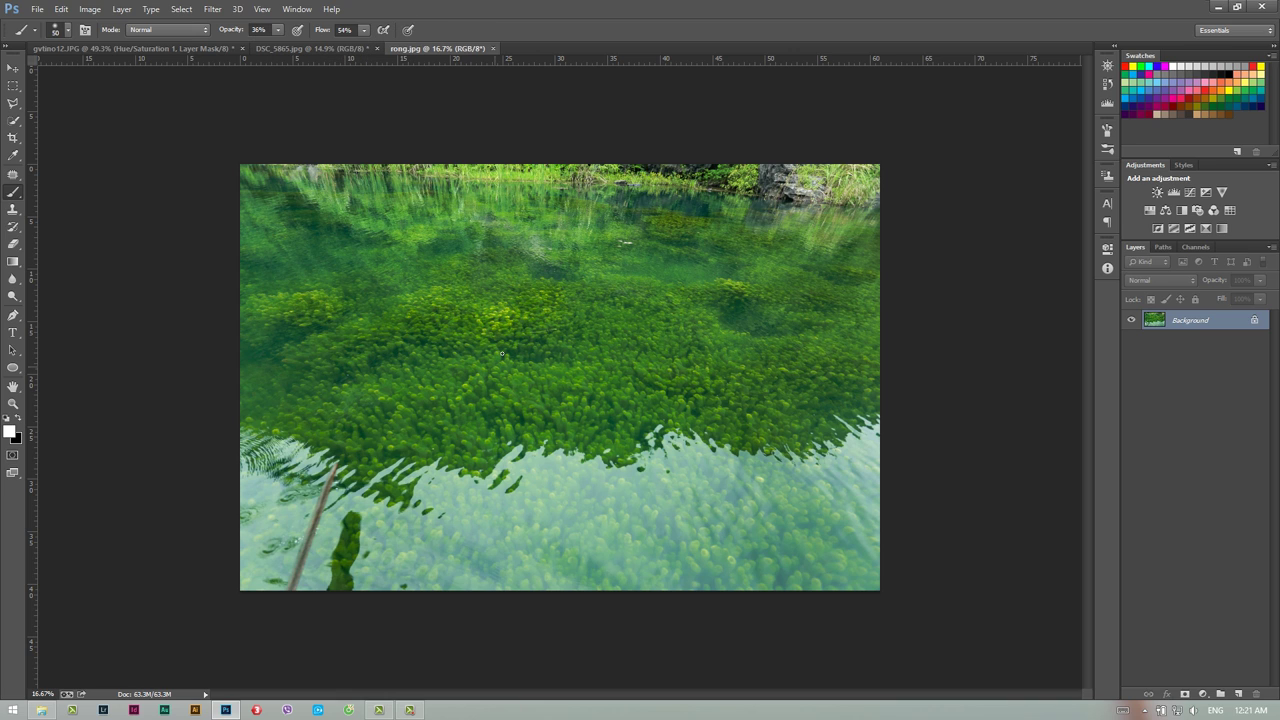
Drag the green water image rong.jpg into DSC_5865.jpg as a new layer with the Move tool.
key(ctrl+shift+Tab)
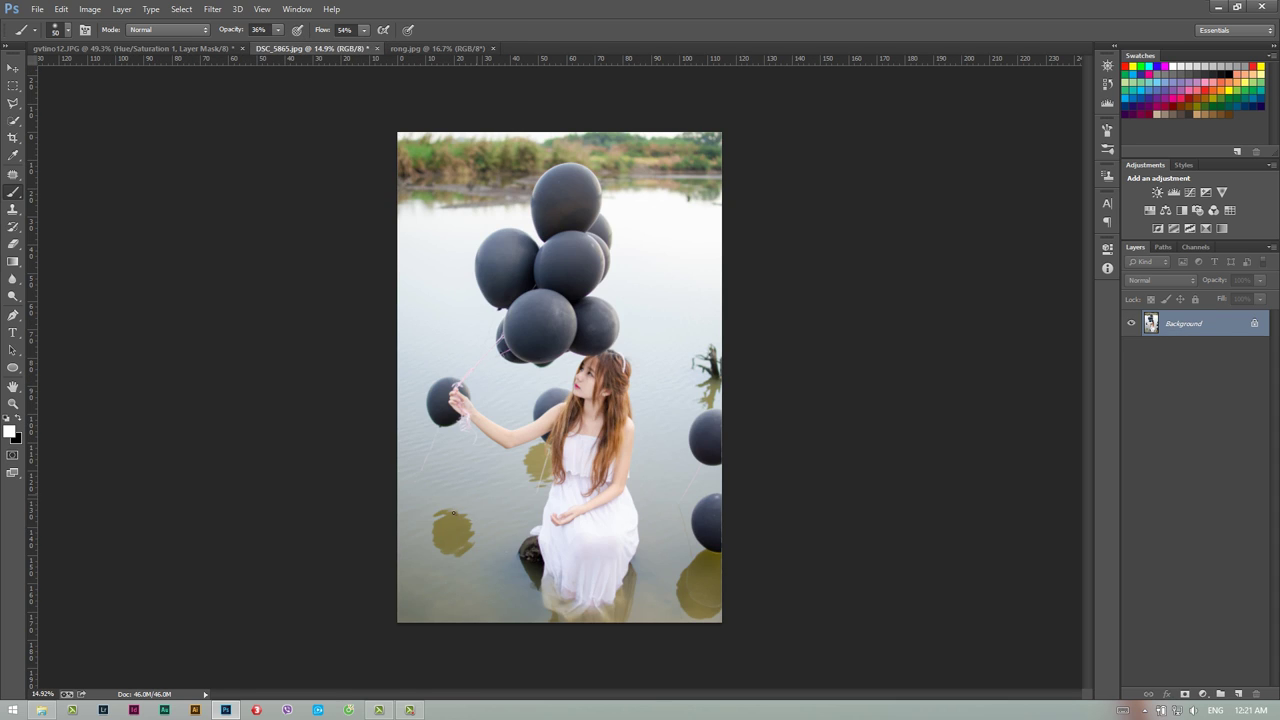
key(ctrl+Tab)
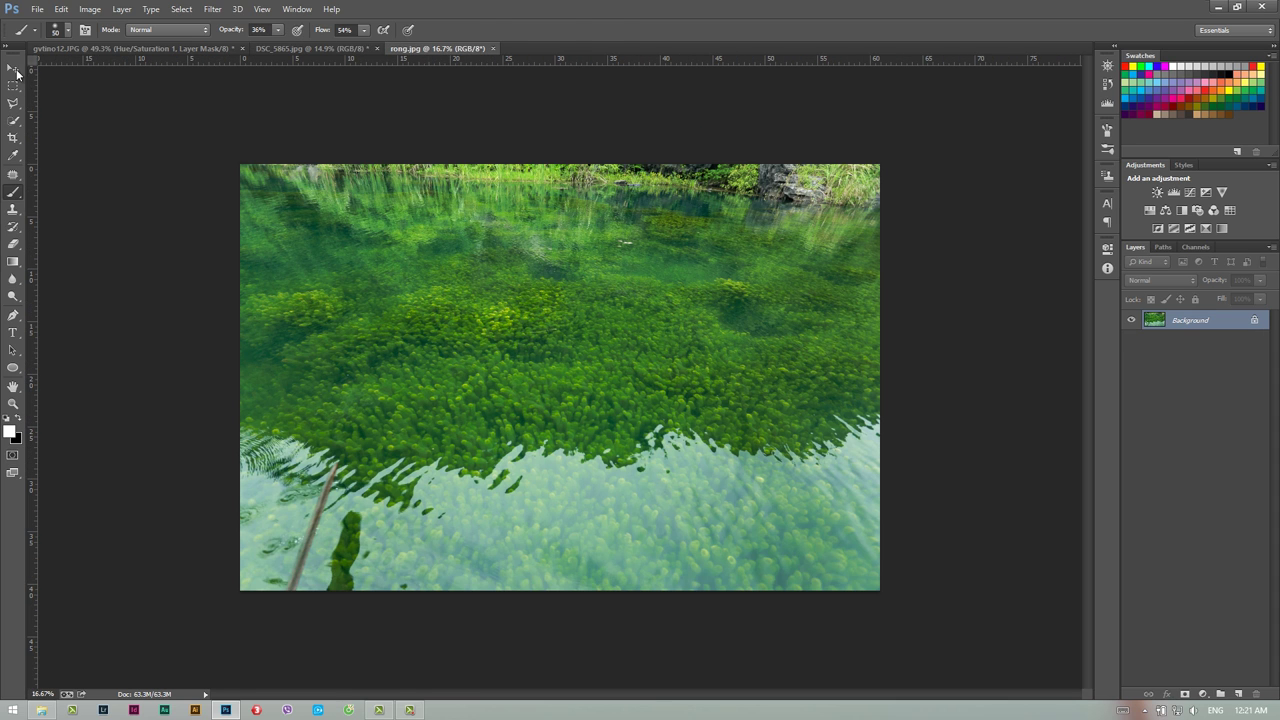
key(v)
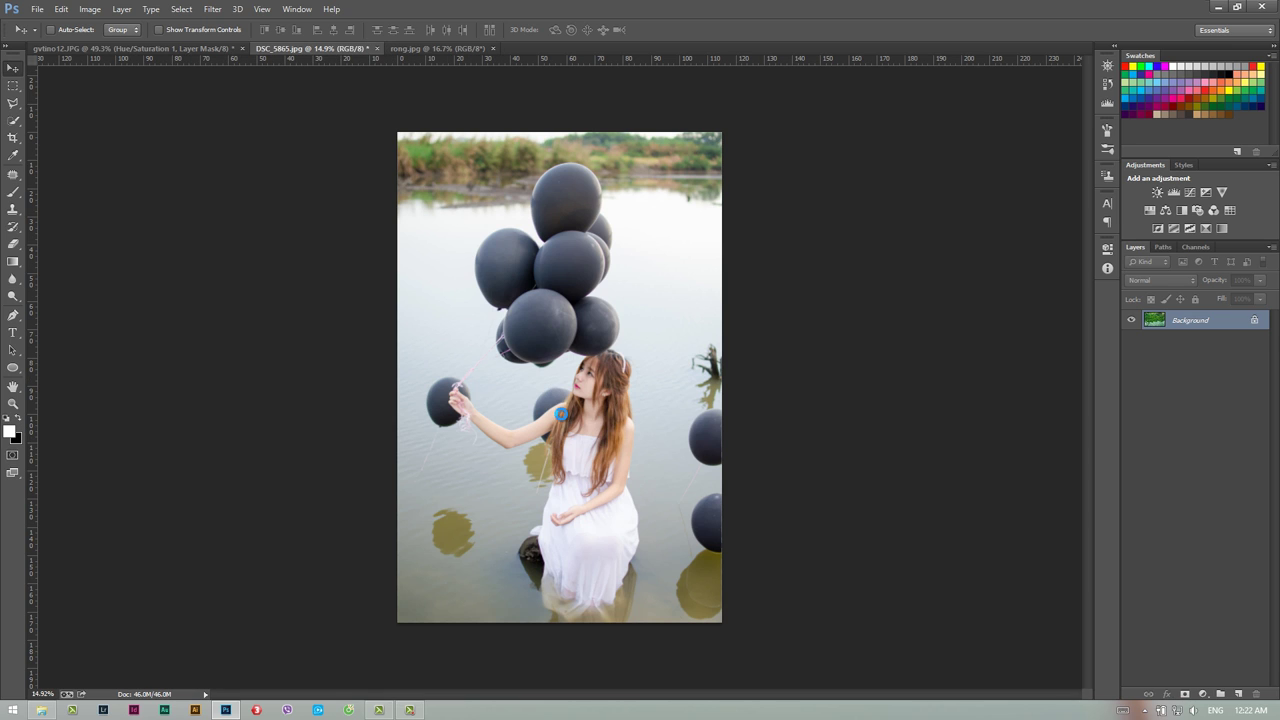
drag(338, 56, 560, 422)
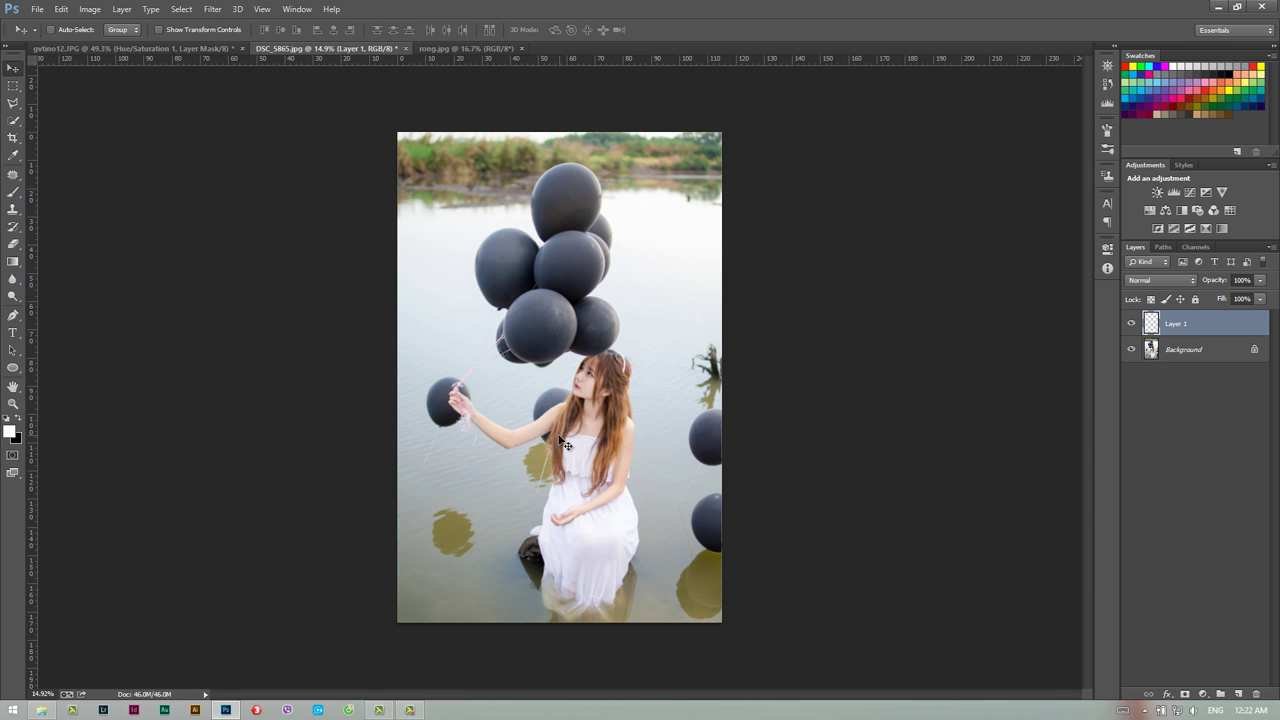
drag(618, 352, 618, 414)
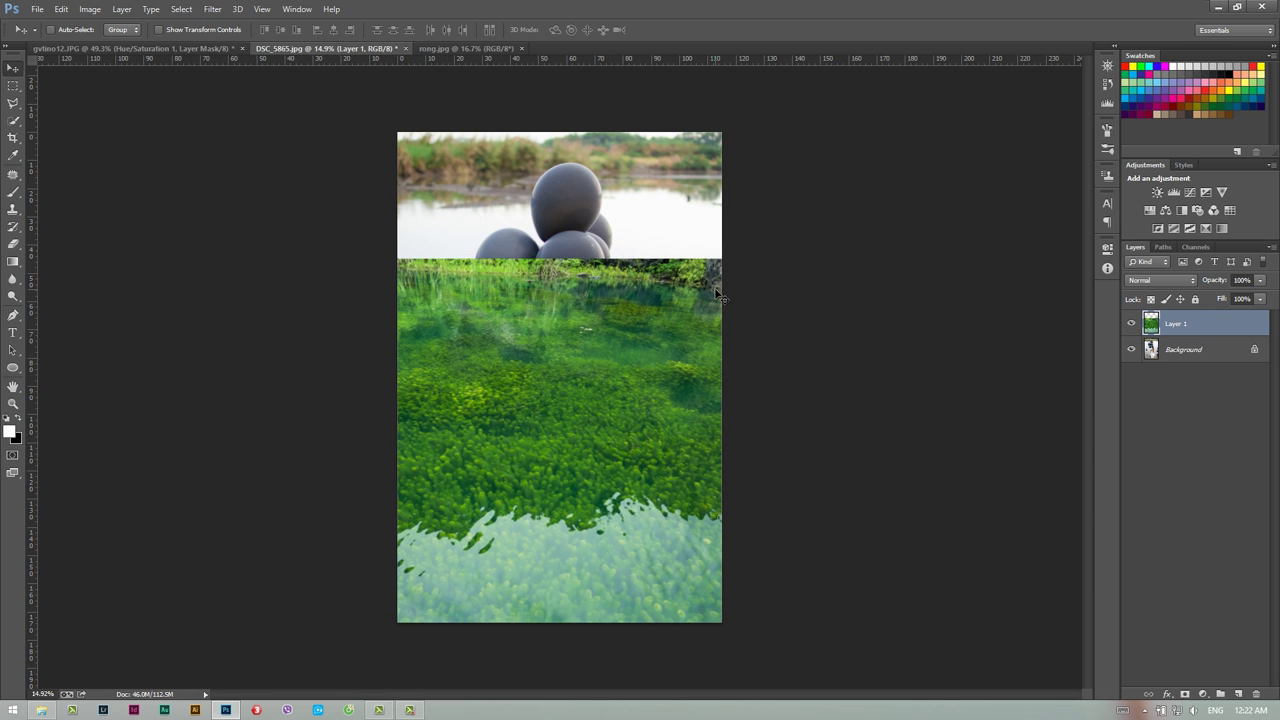
Scale the water layer to about 178% and position it to cover the whole canvas.
key(ctrl+t)
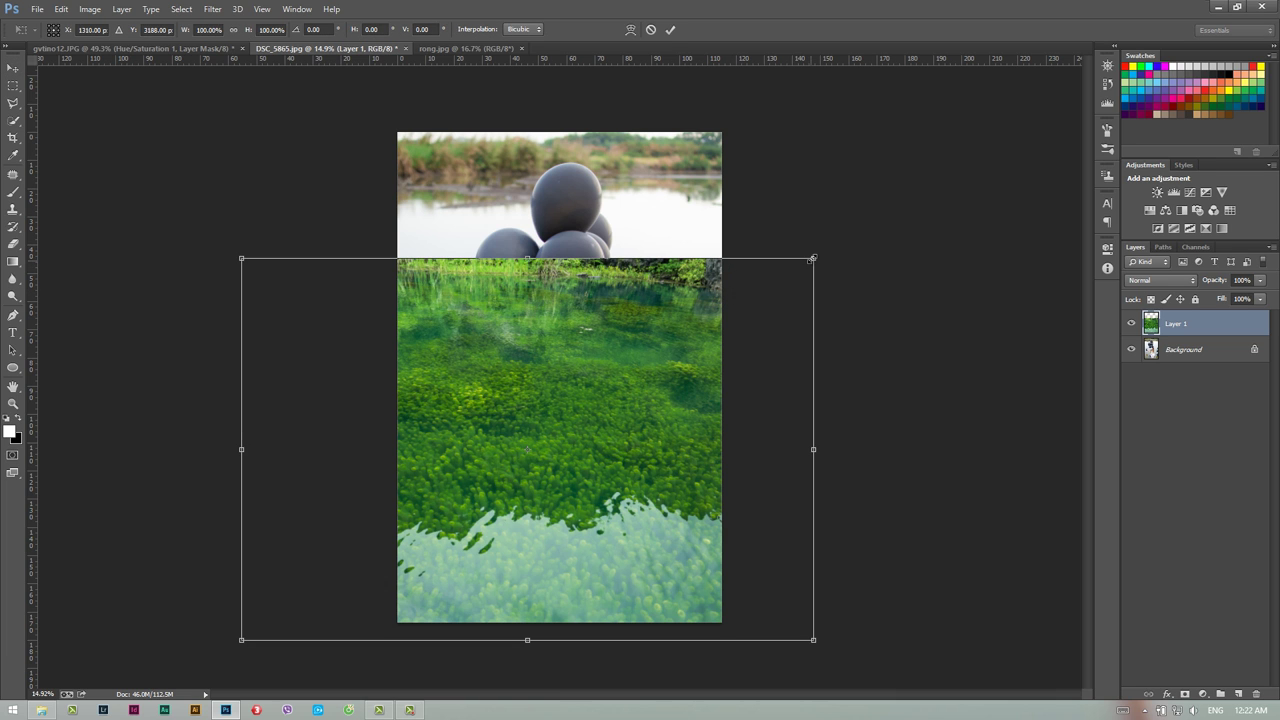
drag(812, 258, 938, 198)
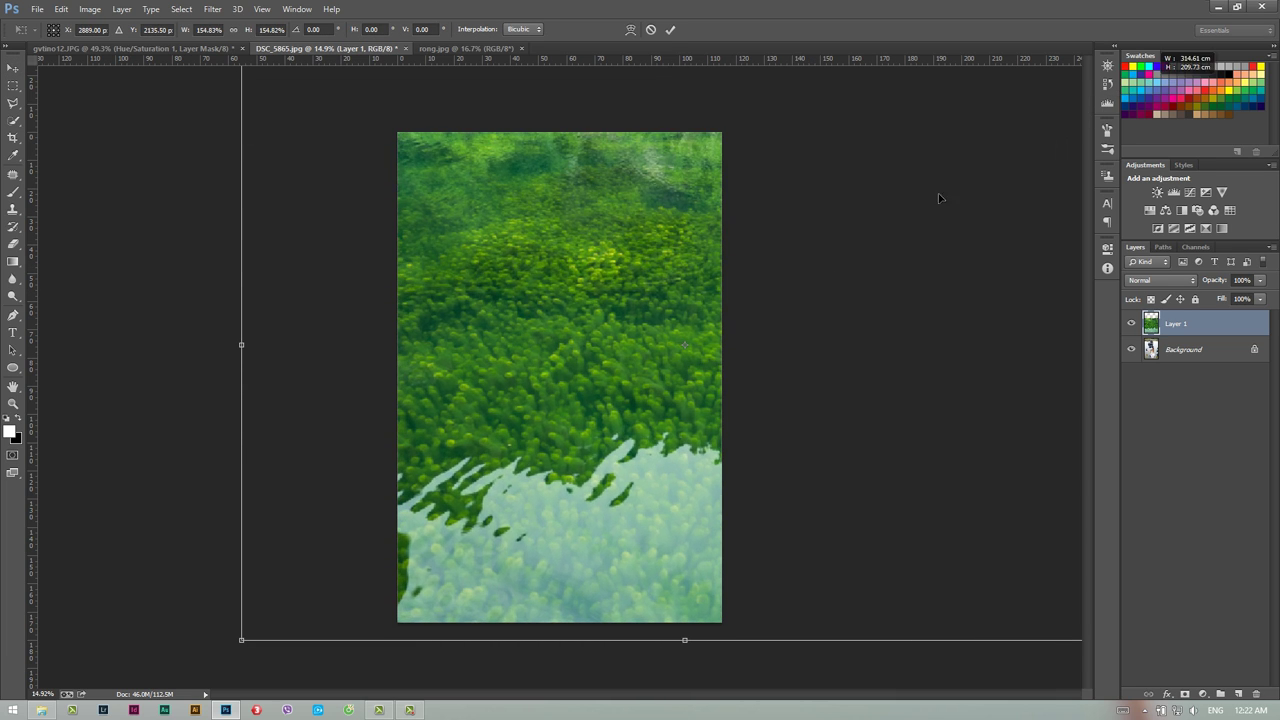
mouse_move(728, 555)
mouse_down()
mouse_move(548, 643)
mouse_move(556, 625)
mouse_up()
drag(676, 490, 683, 538)
drag(946, 183, 1073, 90)
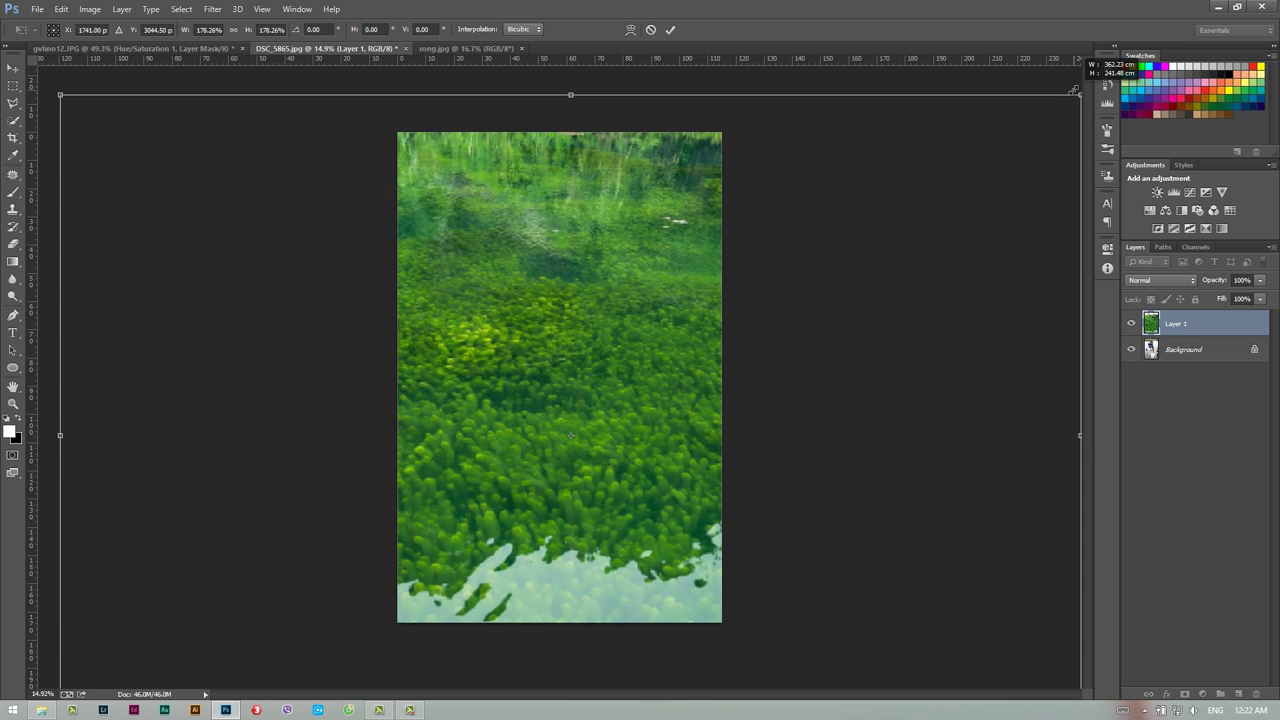
drag(534, 614, 515, 608)
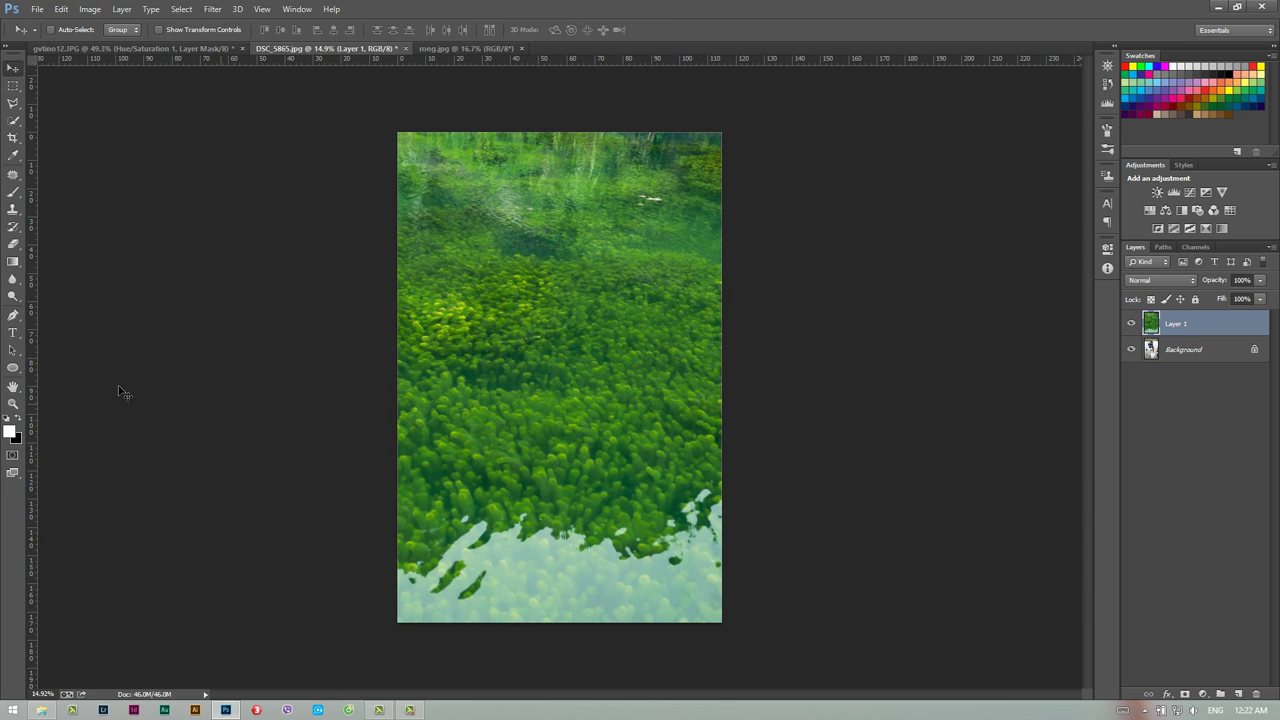
key(z)
mouse_move(563, 489)
mouse_down()
mouse_move(639, 494)
mouse_move(571, 509)
mouse_up()
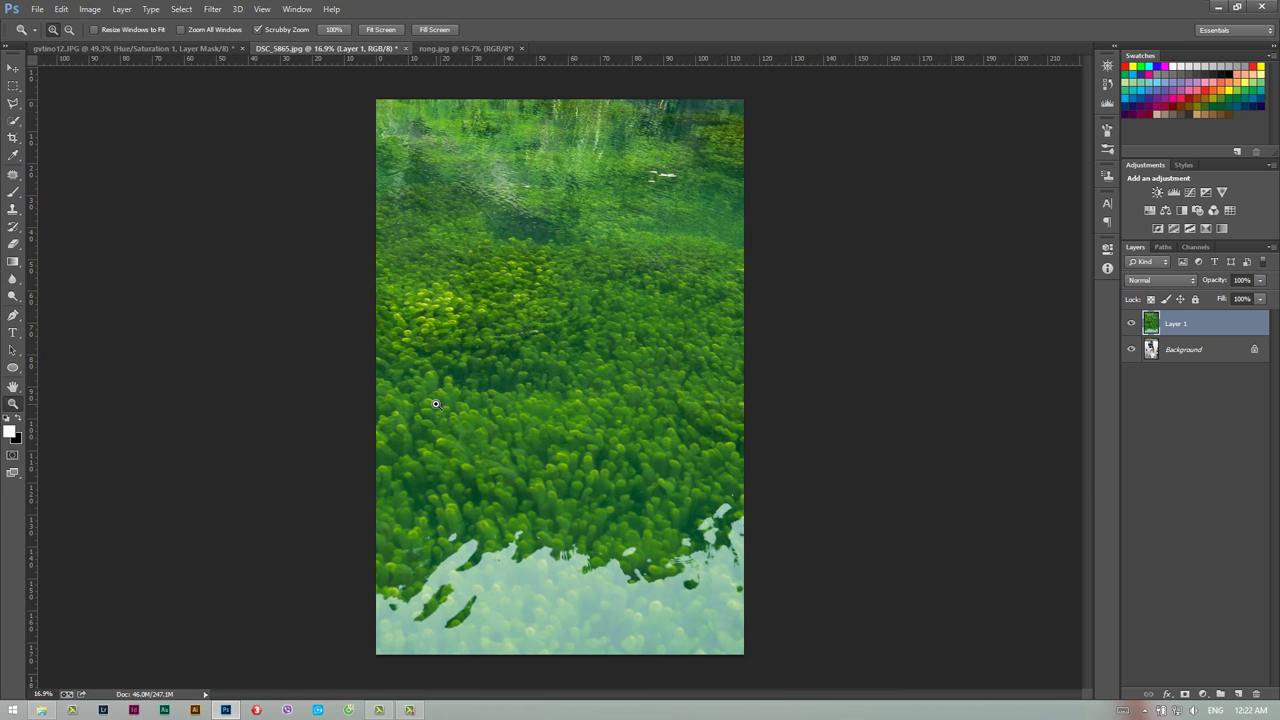
Sharpen the water layer with Unsharp Mask at Amount 68 and Threshold 0.
click(213, 9)
mouse_move(226, 219)
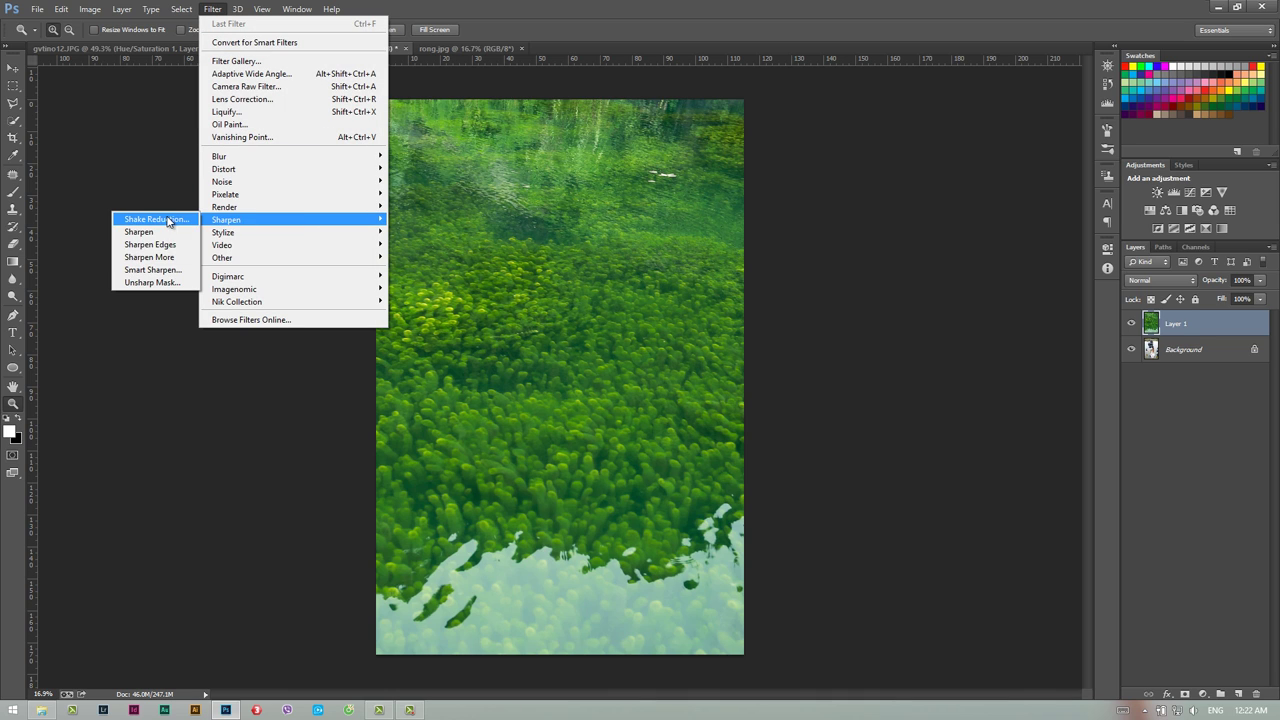
click(148, 282)
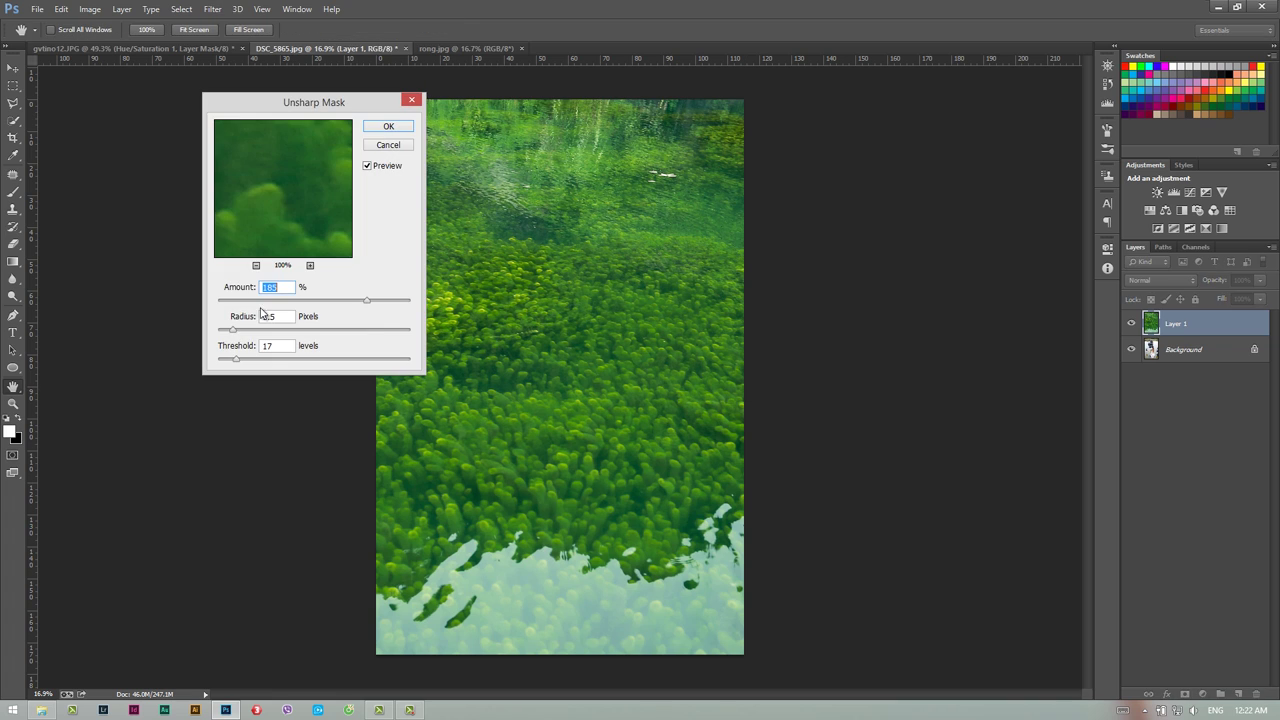
drag(367, 300, 289, 300)
mouse_move(236, 361)
mouse_down()
mouse_move(222, 361)
mouse_move(239, 331)
mouse_move(294, 300)
mouse_up()
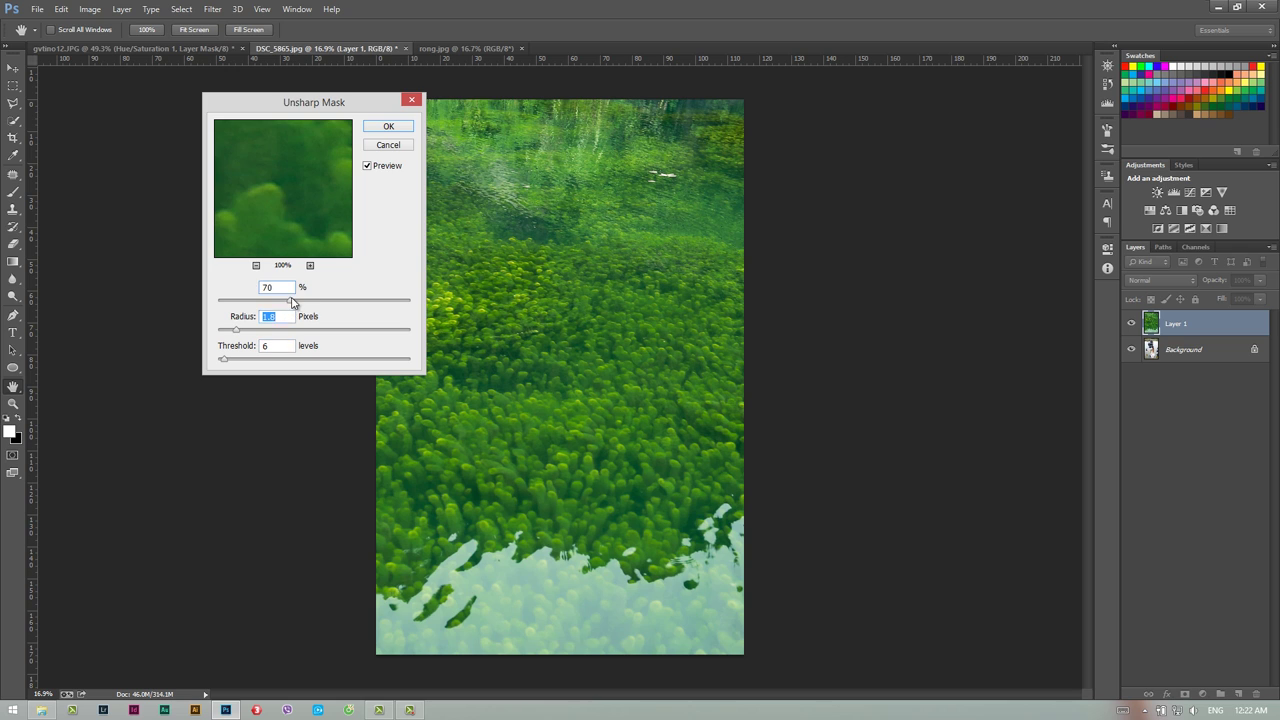
click(389, 126)
key(z)
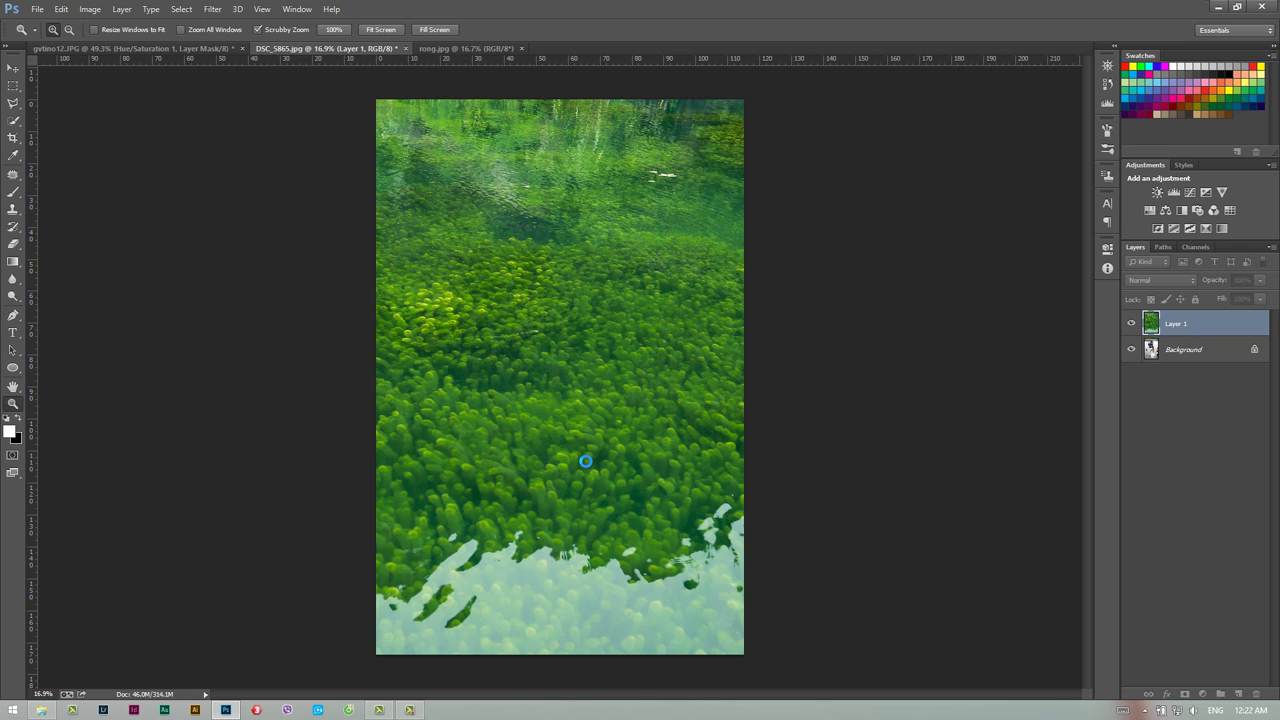
mouse_move(579, 481)
mouse_down()
mouse_move(634, 479)
mouse_move(611, 508)
mouse_up()
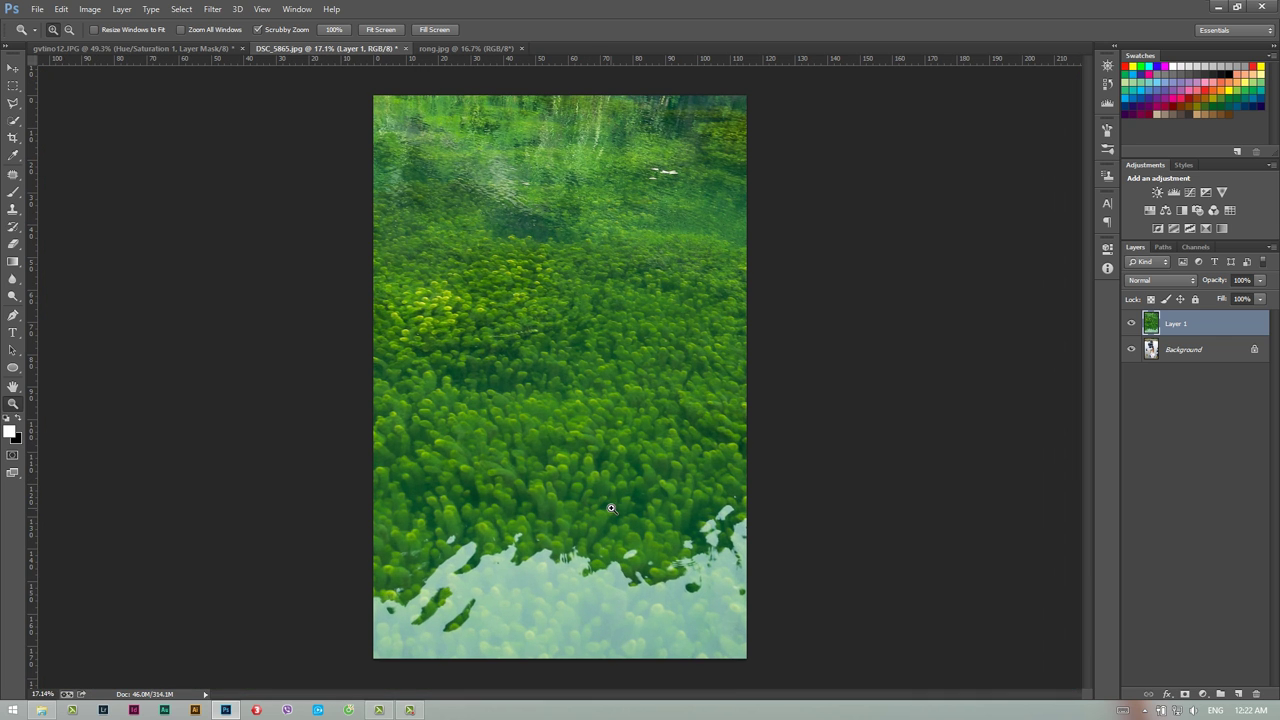
Apply Levels to the water layer with black input 18 and white input 242.
key(ctrl+l)
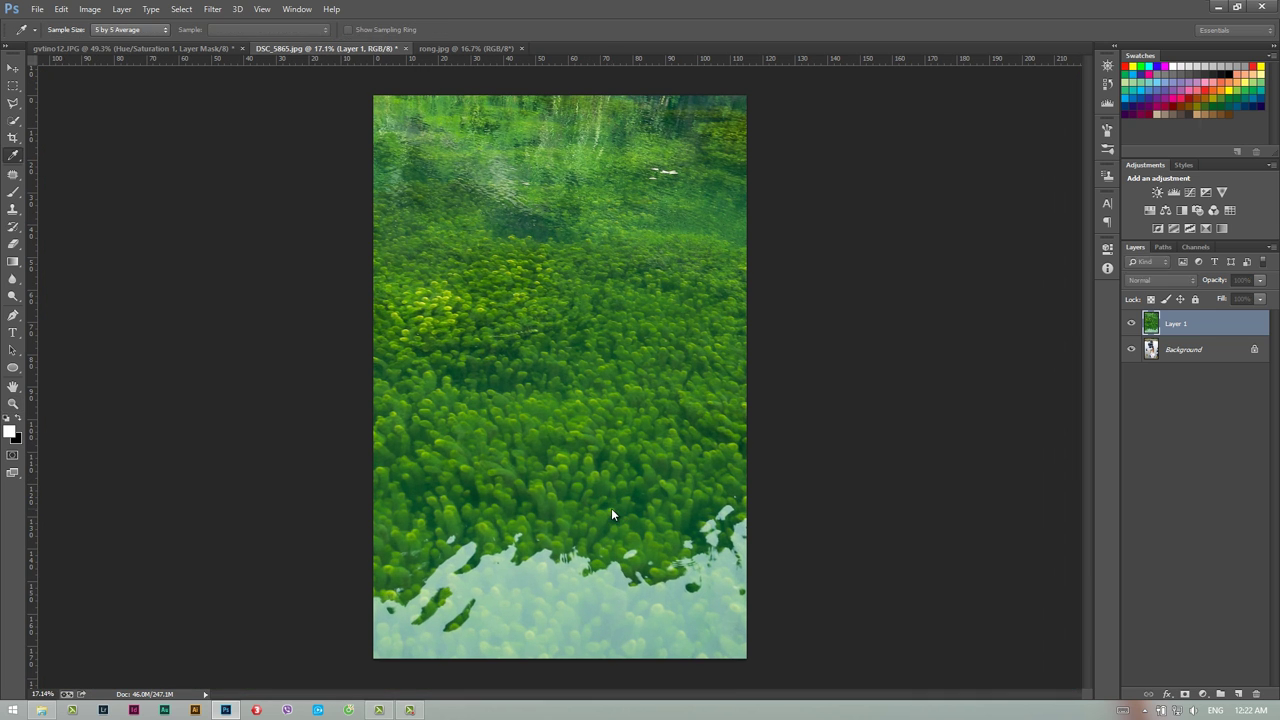
mouse_move(1124, 248)
mouse_down()
mouse_move(1103, 250)
mouse_move(1116, 250)
mouse_up()
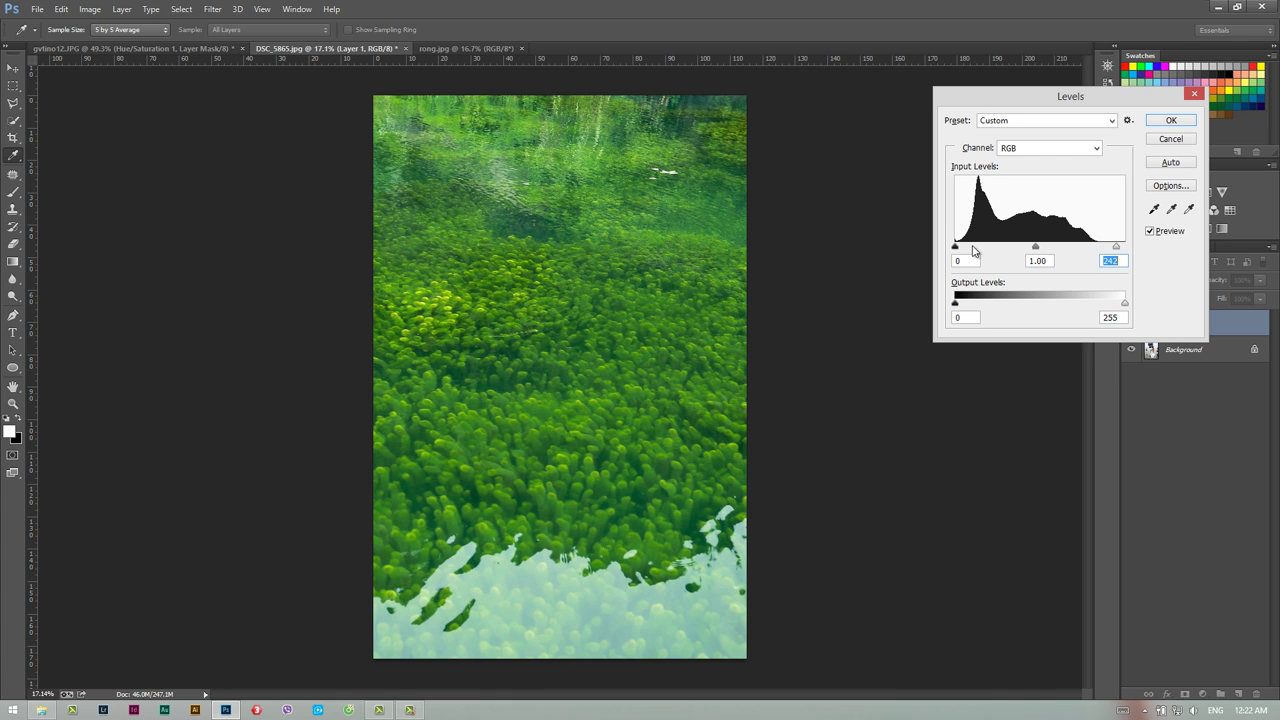
drag(956, 248, 965, 250)
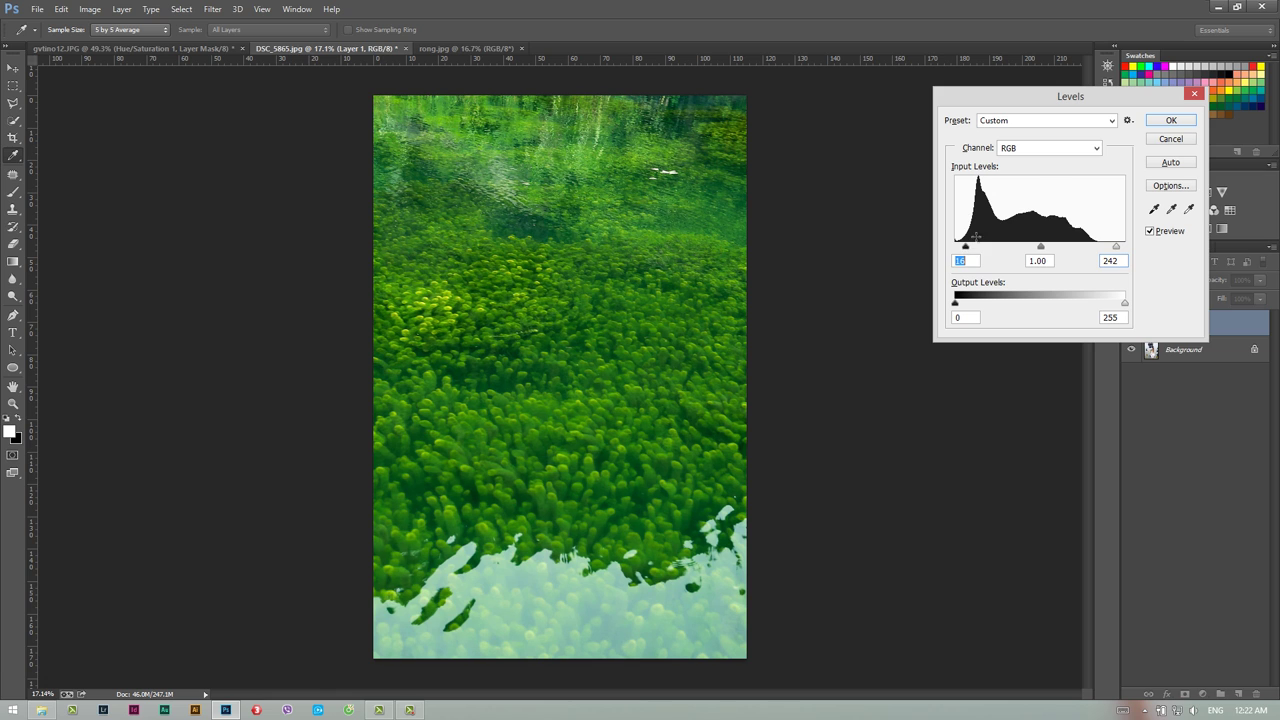
click(1170, 121)
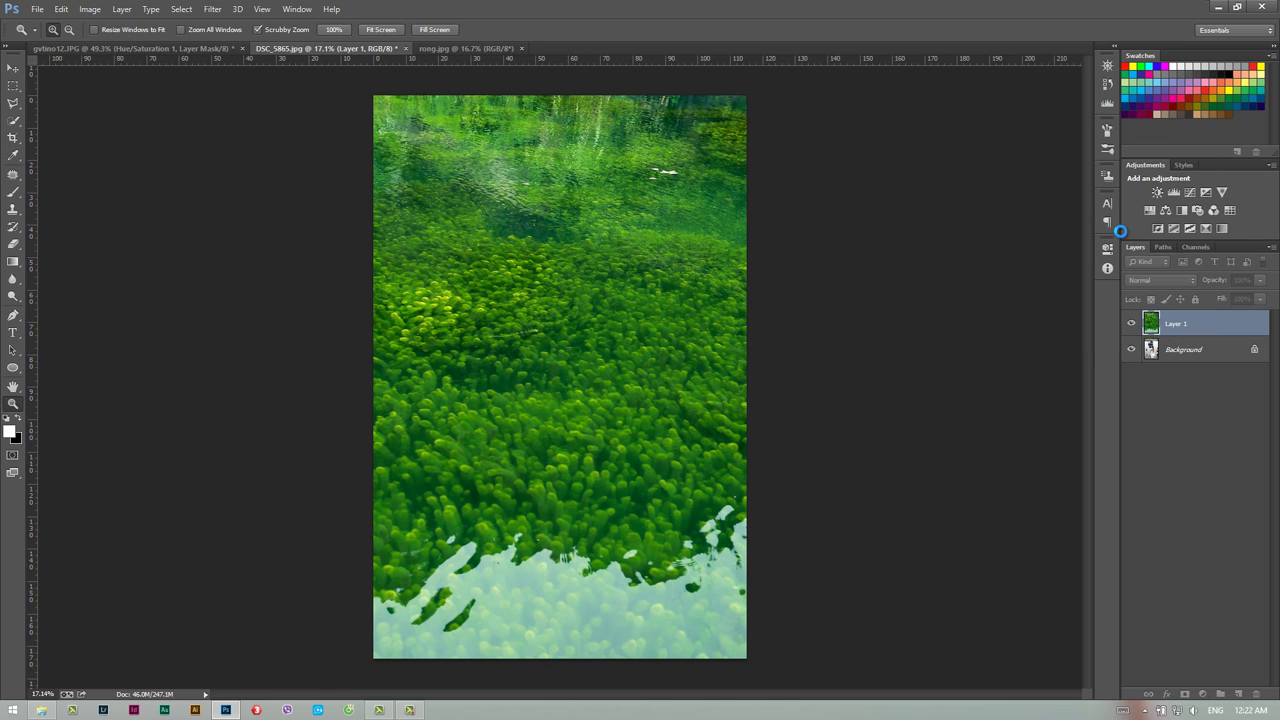
Hide Layer 1 and Quick Select the water around the girl on Background at size 200.
click(1131, 323)
click(1183, 352)
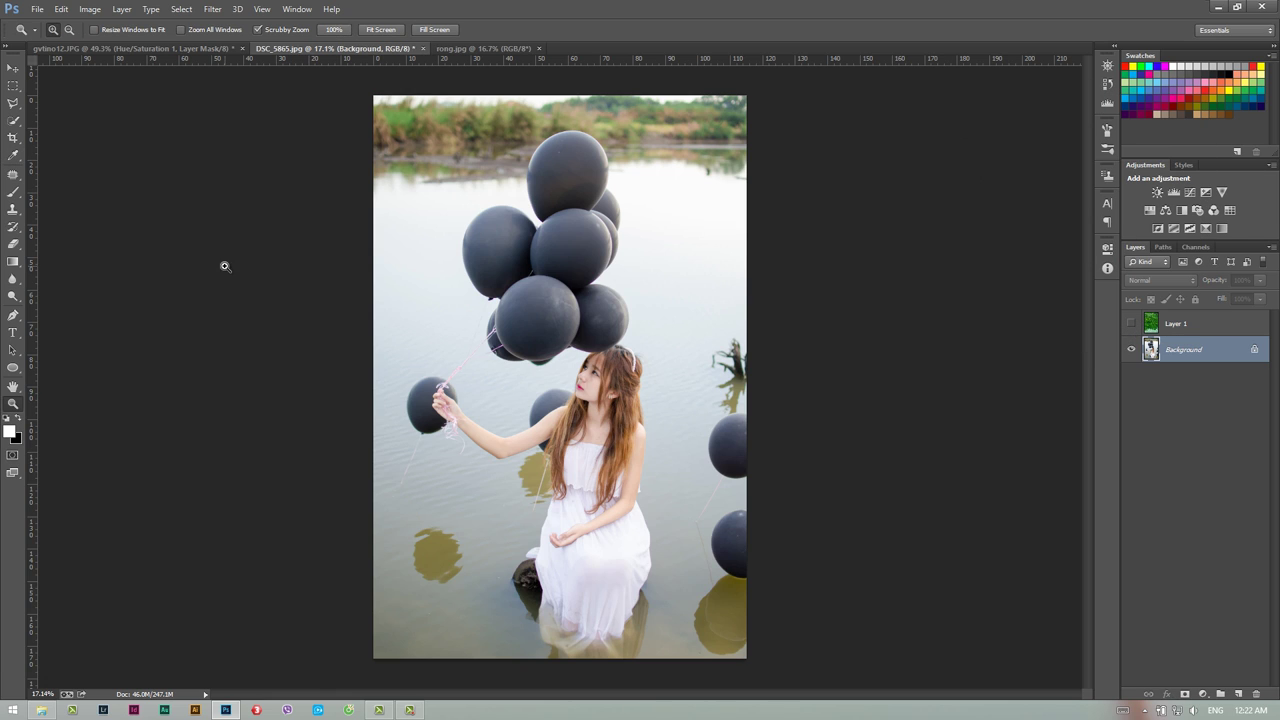
click(14, 121)
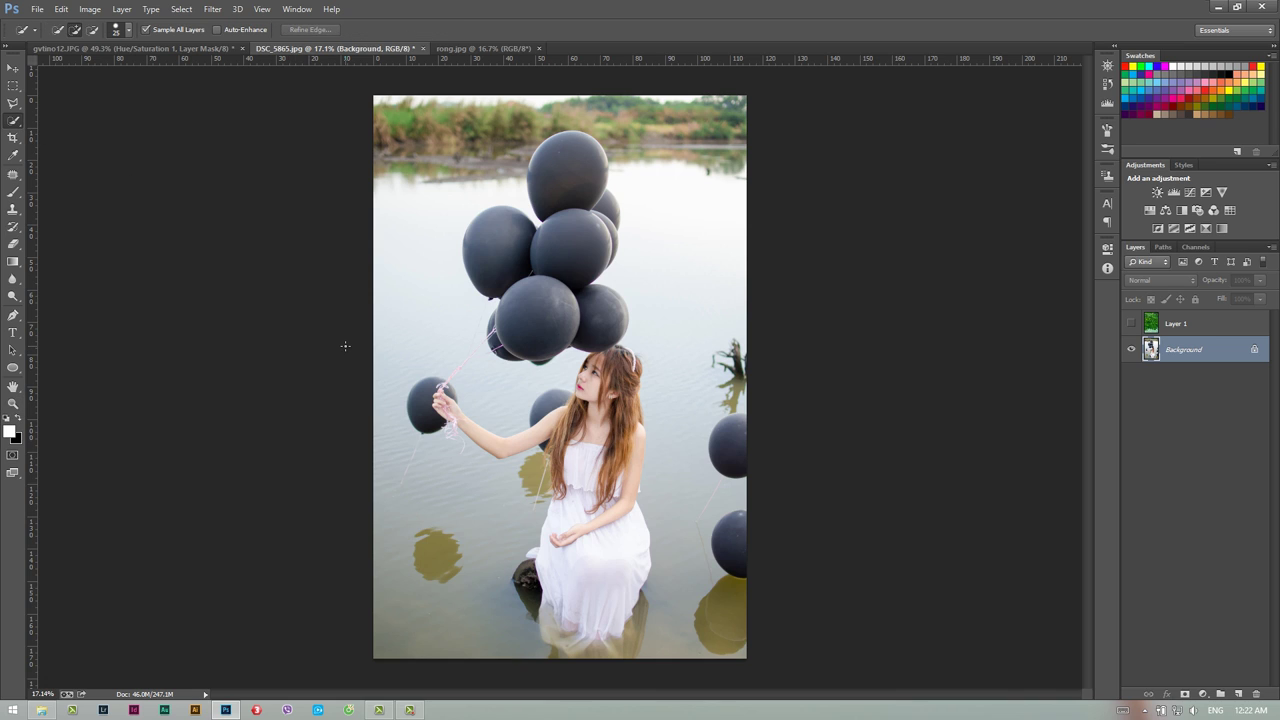
key(bracketright)
key(bracketright)
key(bracketright)
mouse_move(402, 293)
mouse_down()
mouse_move(366, 377)
mouse_move(383, 480)
mouse_move(447, 577)
mouse_up()
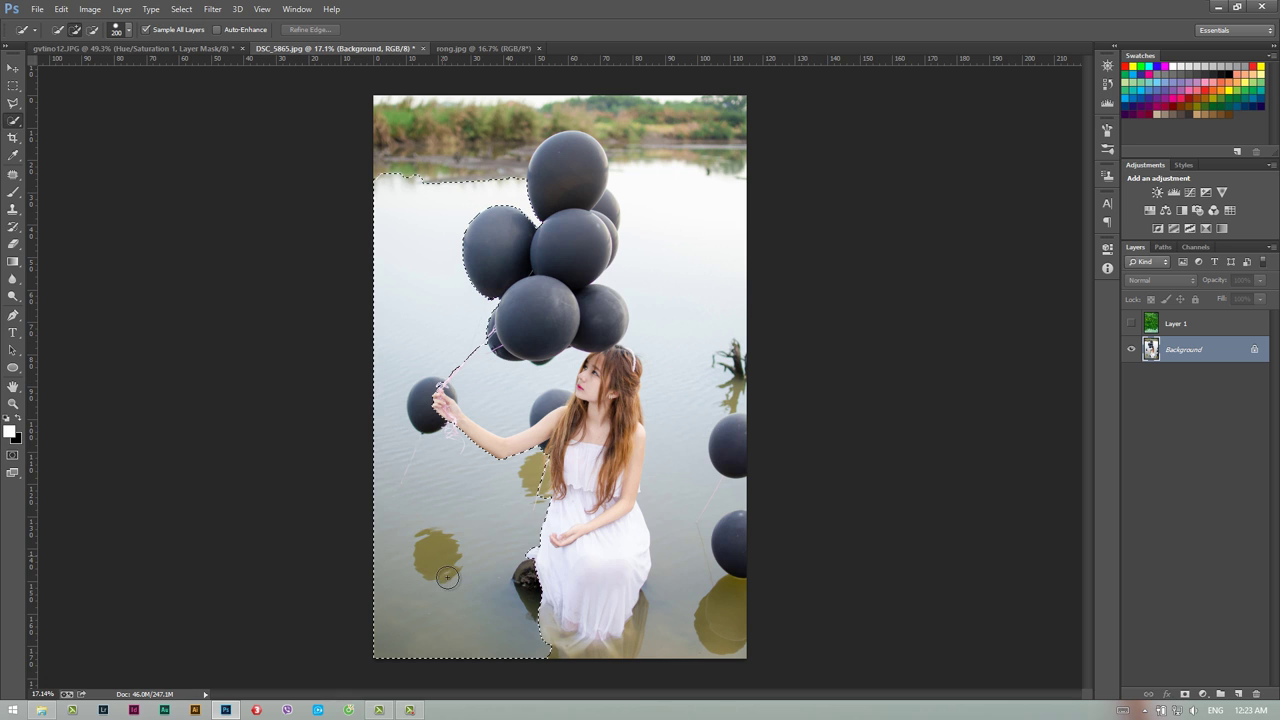
click(683, 562)
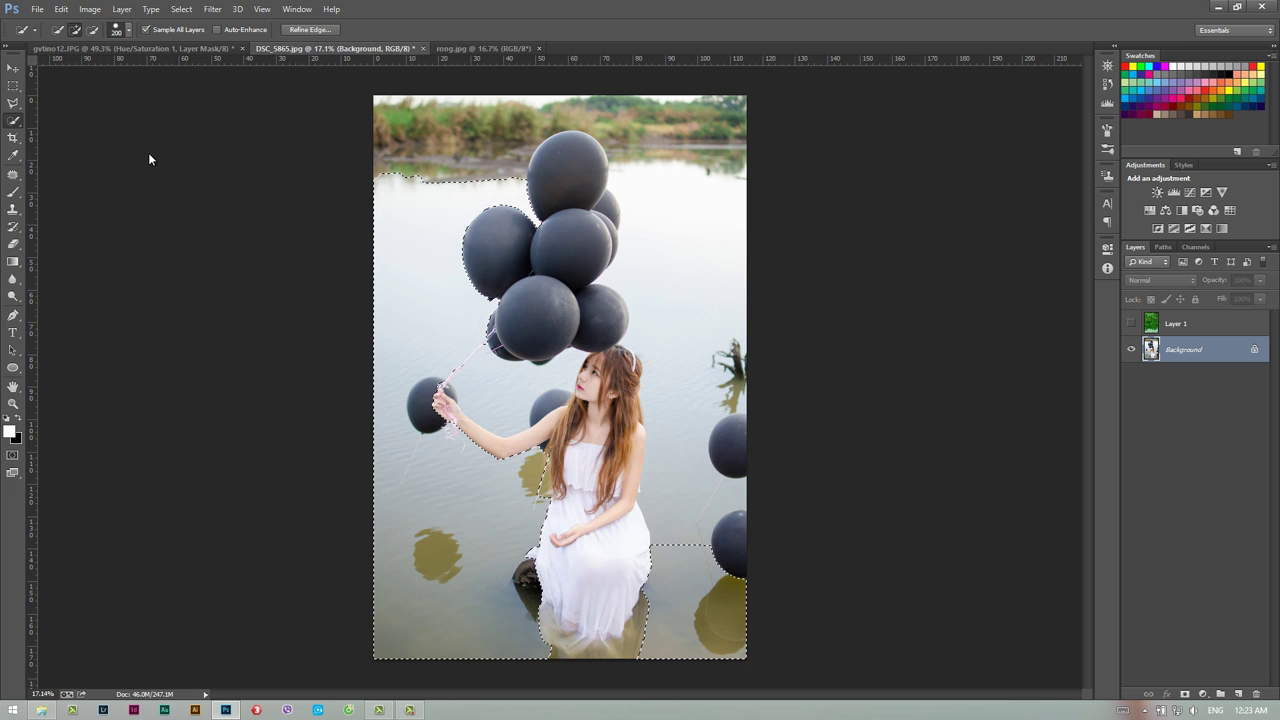
click(687, 345)
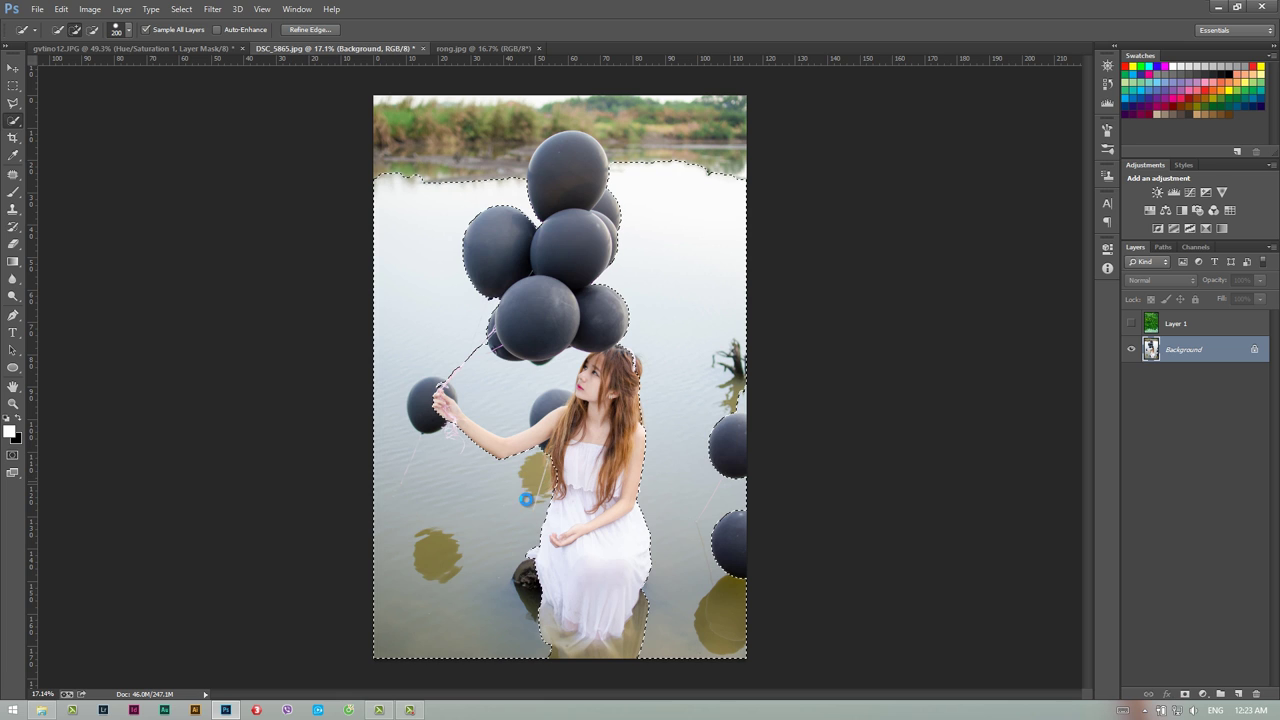
click(510, 392)
key(ctrl+z)
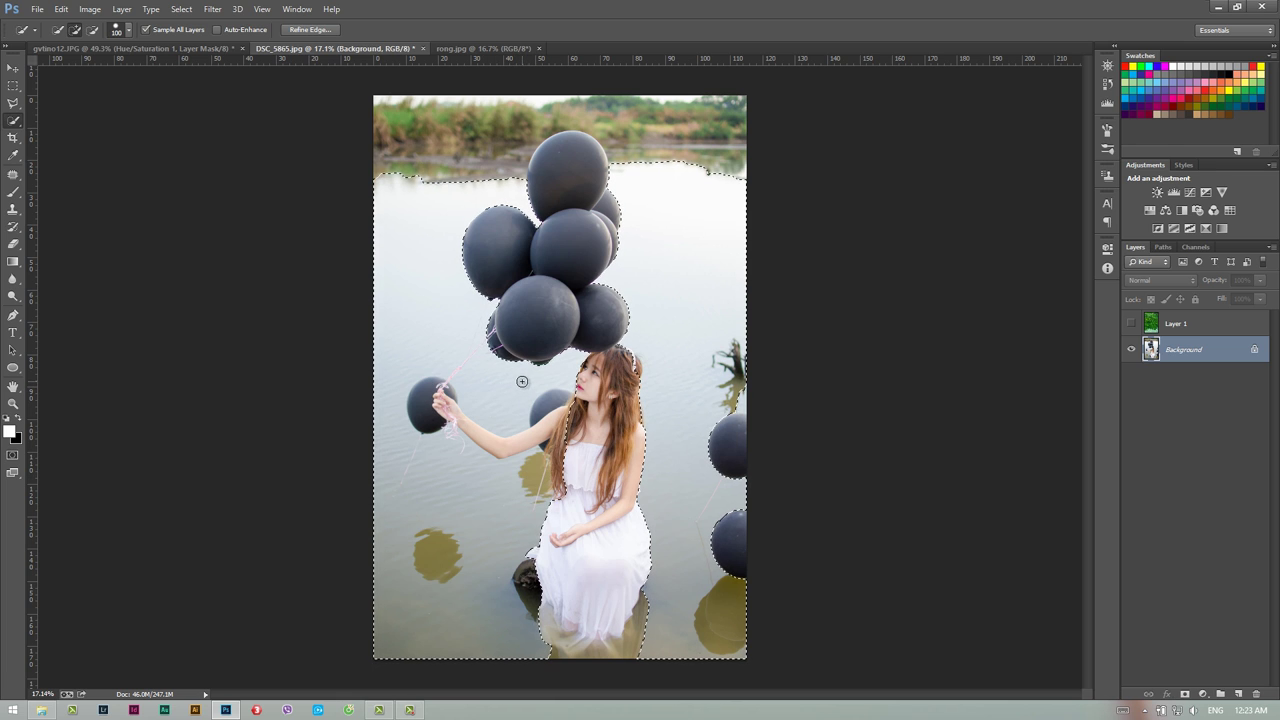
Subtract the arm, hand, shoulder, hair and left balloon from the water selection.
key(alt)
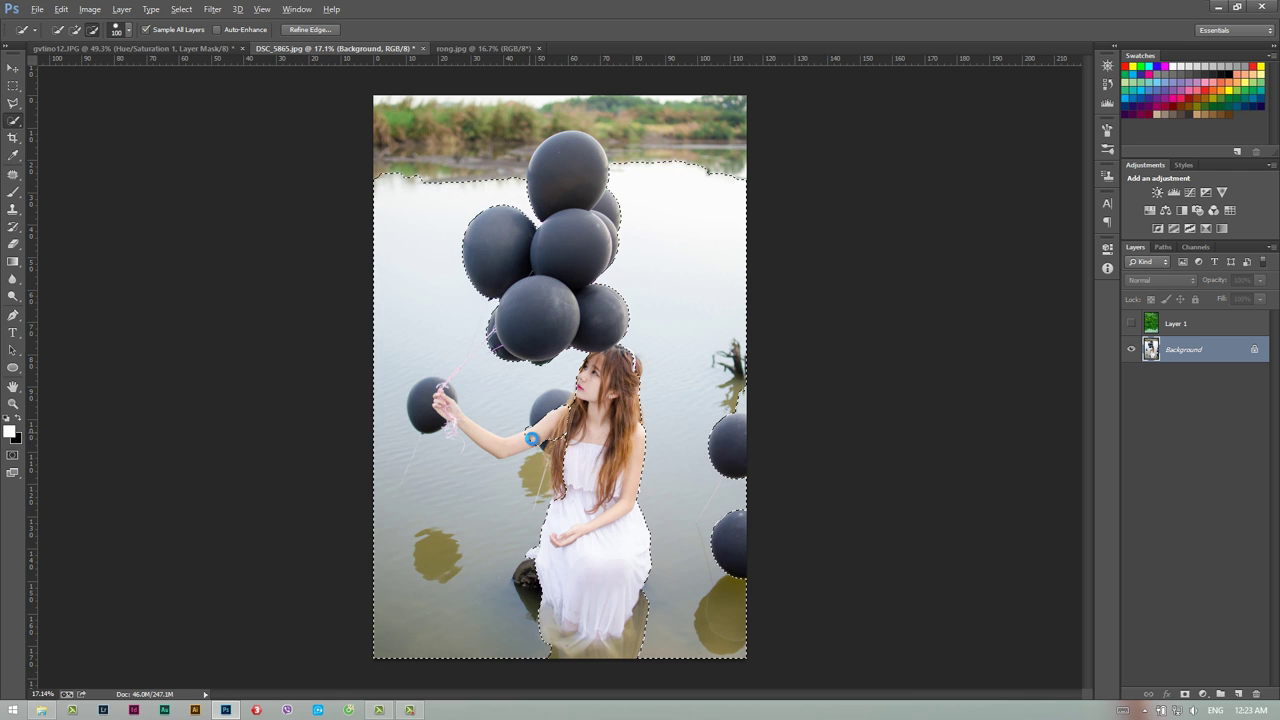
drag(531, 439, 431, 410)
drag(446, 393, 484, 443)
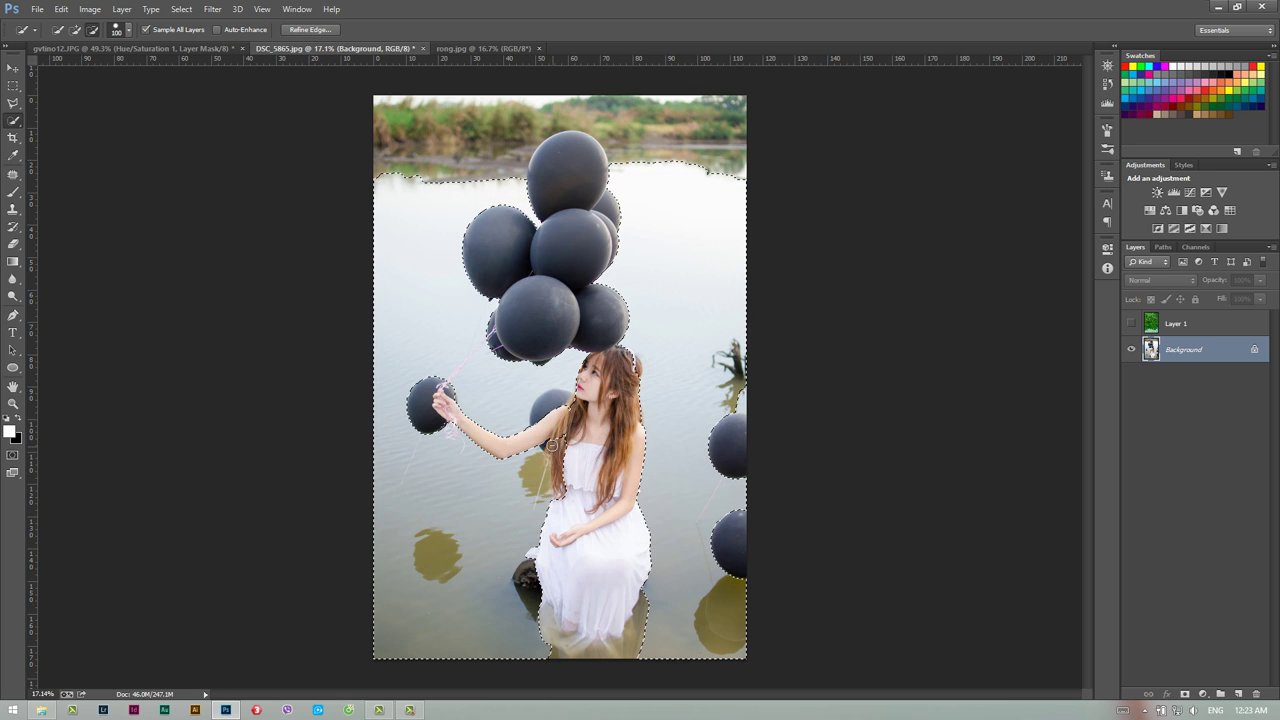
click(563, 428)
key(alt)
key(z)
mouse_move(704, 364)
mouse_down()
mouse_move(749, 380)
mouse_move(737, 380)
mouse_up()
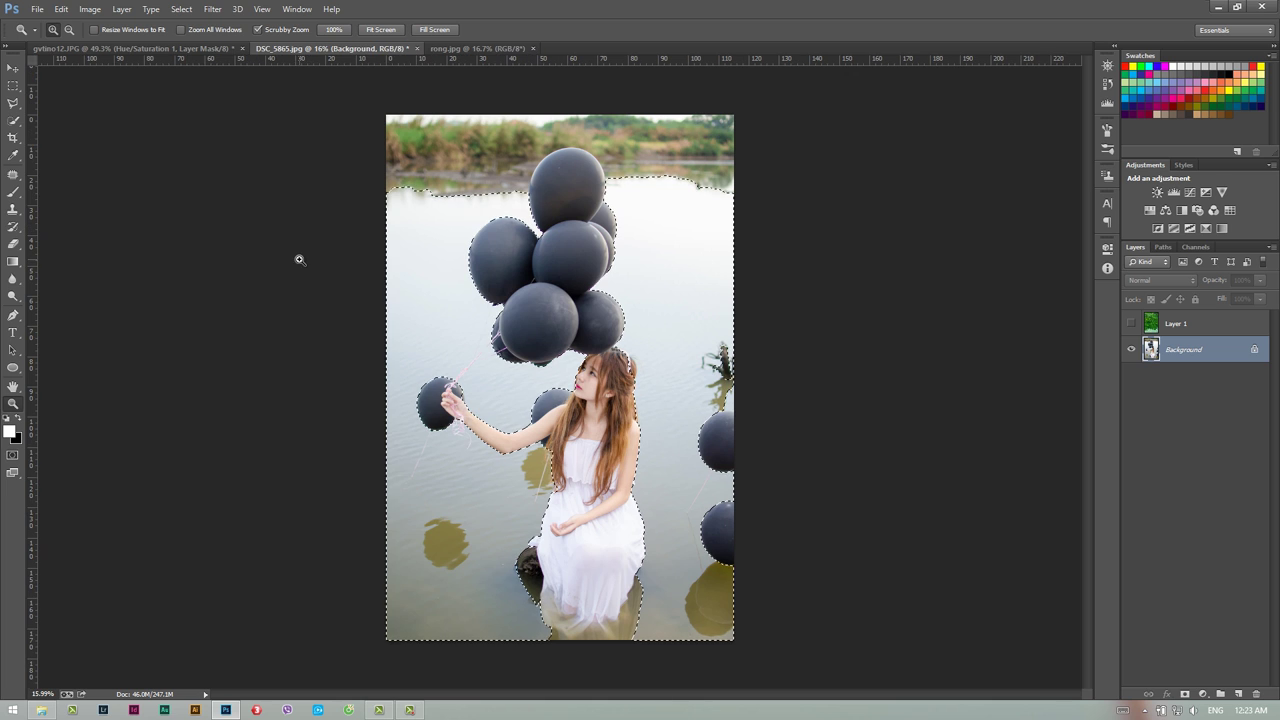
click(13, 120)
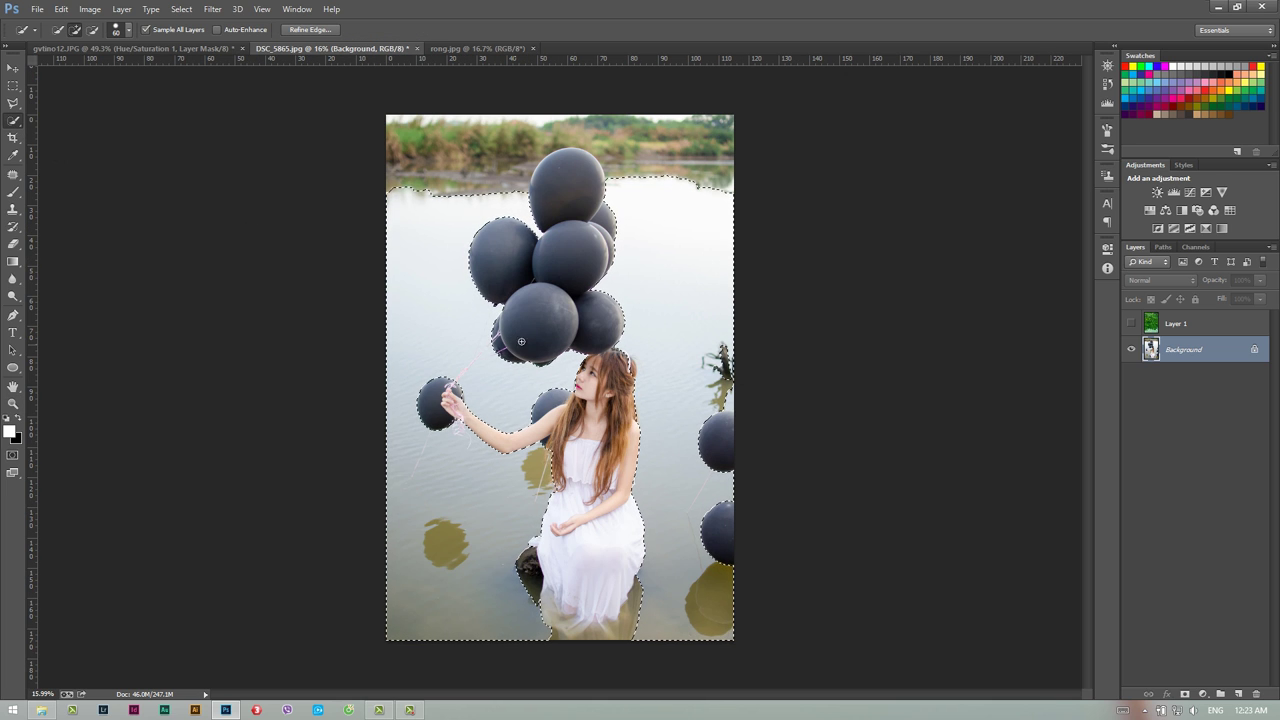
Open Refine Edge and set the Refine Radius brush size to 135.
click(309, 30)
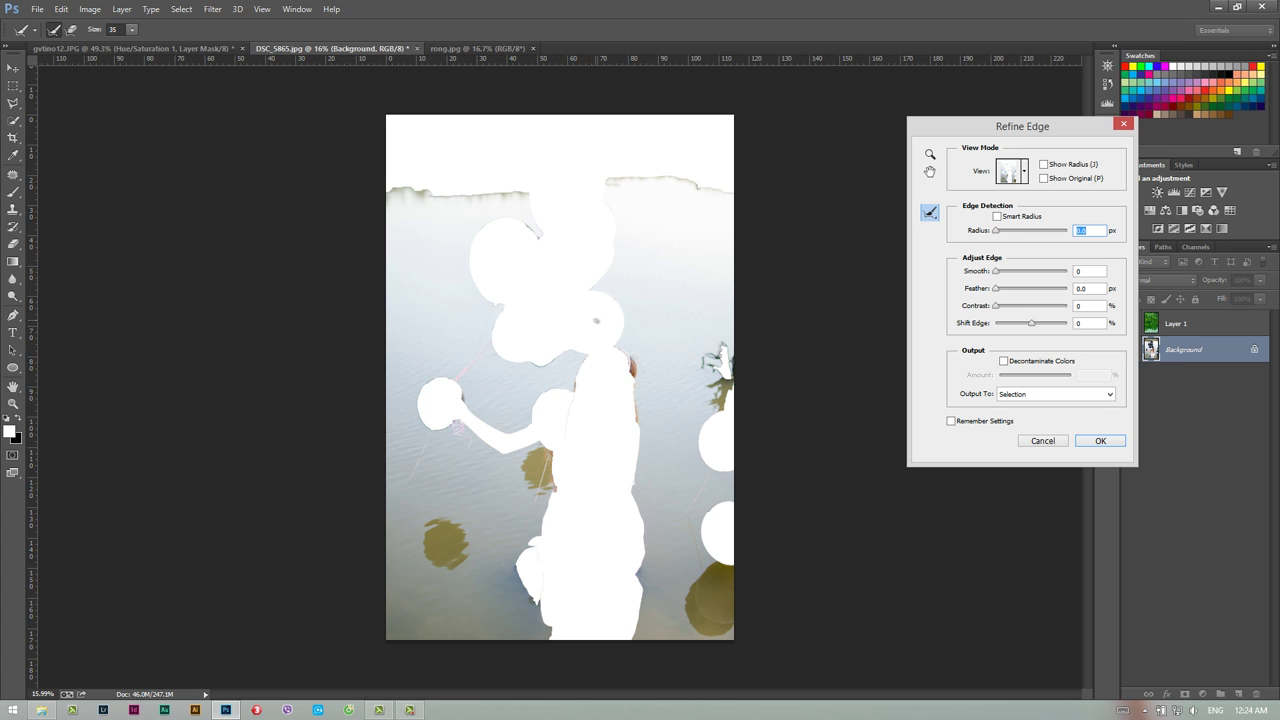
click(132, 30)
drag(135, 46, 165, 46)
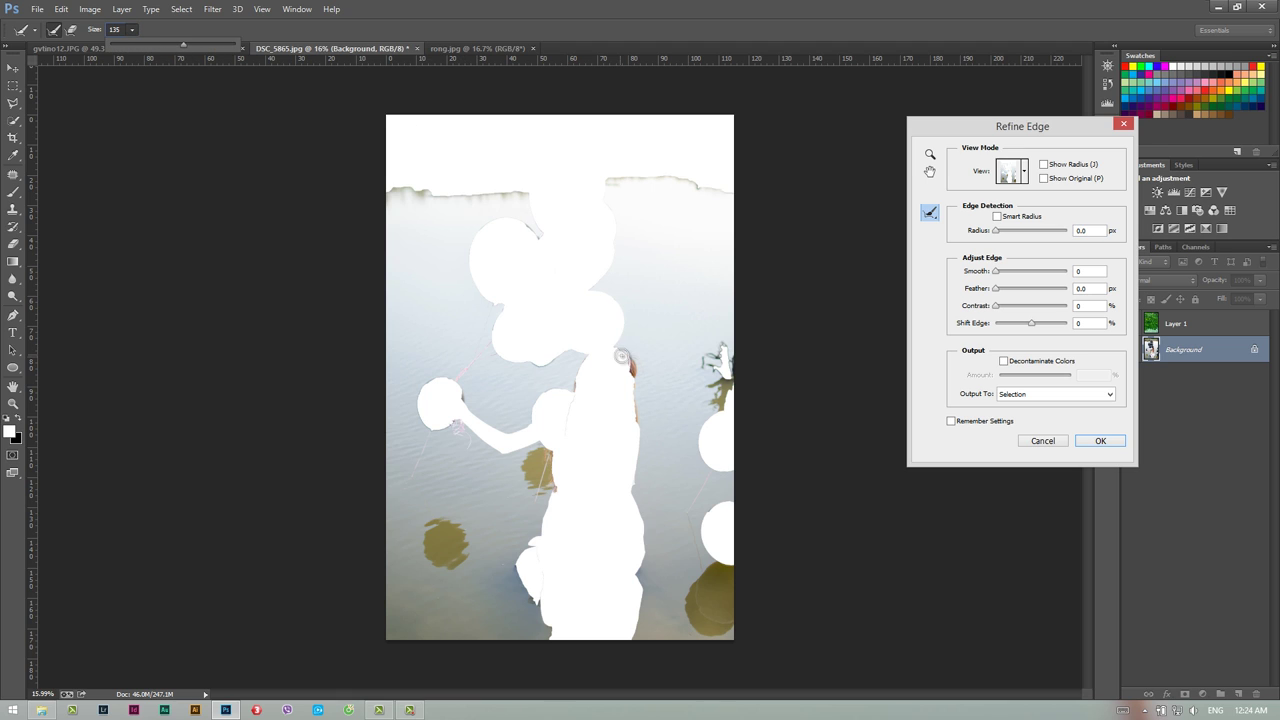
mouse_move(618, 352)
mouse_down()
mouse_move(638, 390)
mouse_move(616, 346)
mouse_up()
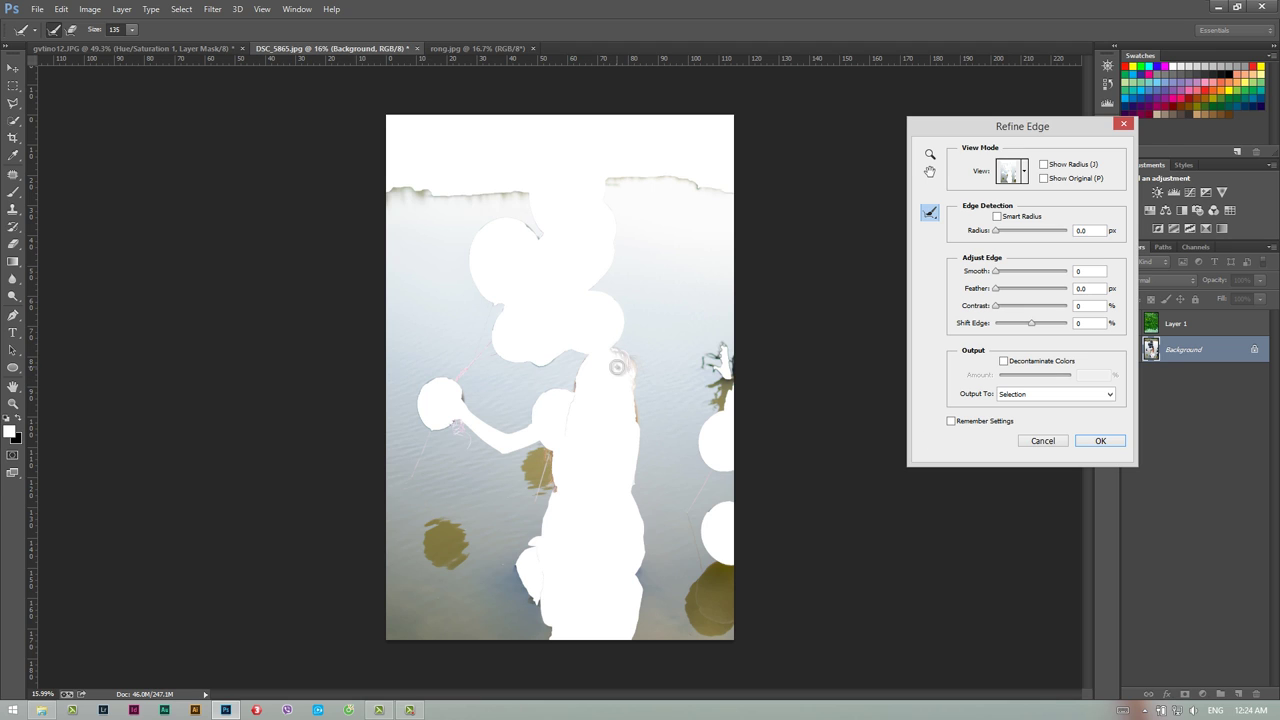
click(930, 214)
click(930, 214)
Paint refine radius along the balloon, hand, shoulder, hair, branch, head and lower figure edges.
drag(442, 377, 466, 420)
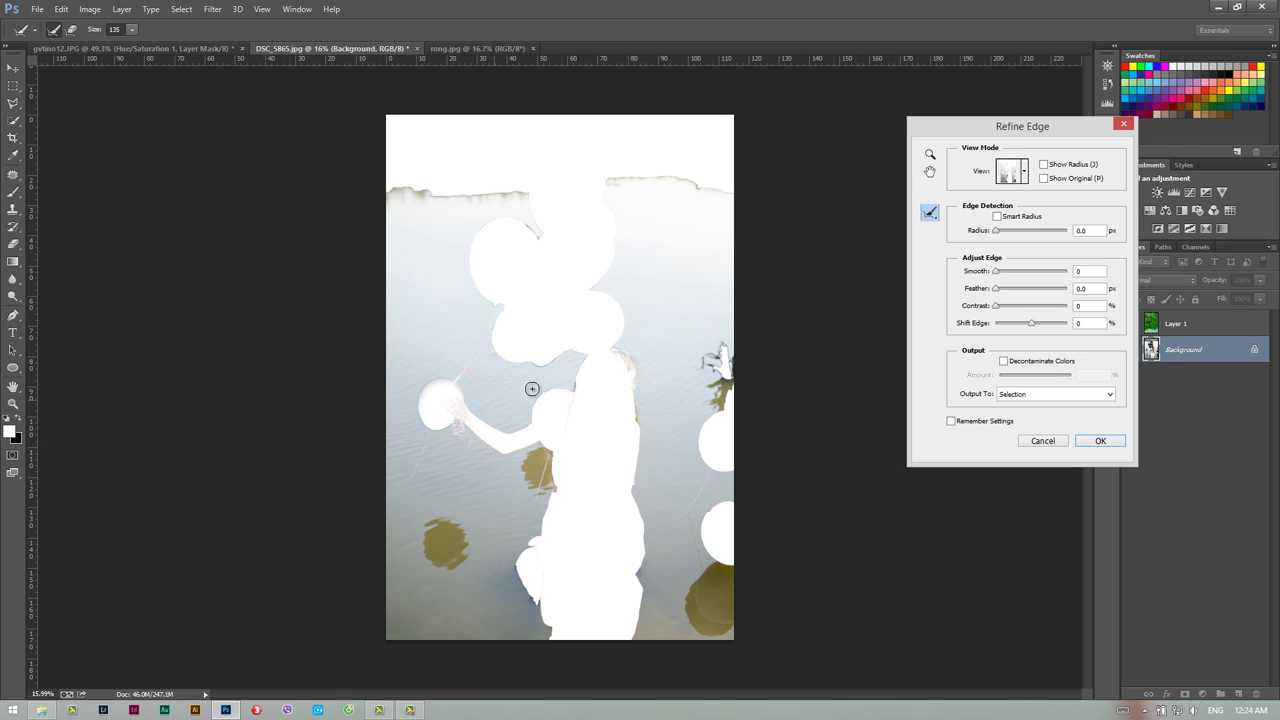
drag(578, 386, 569, 432)
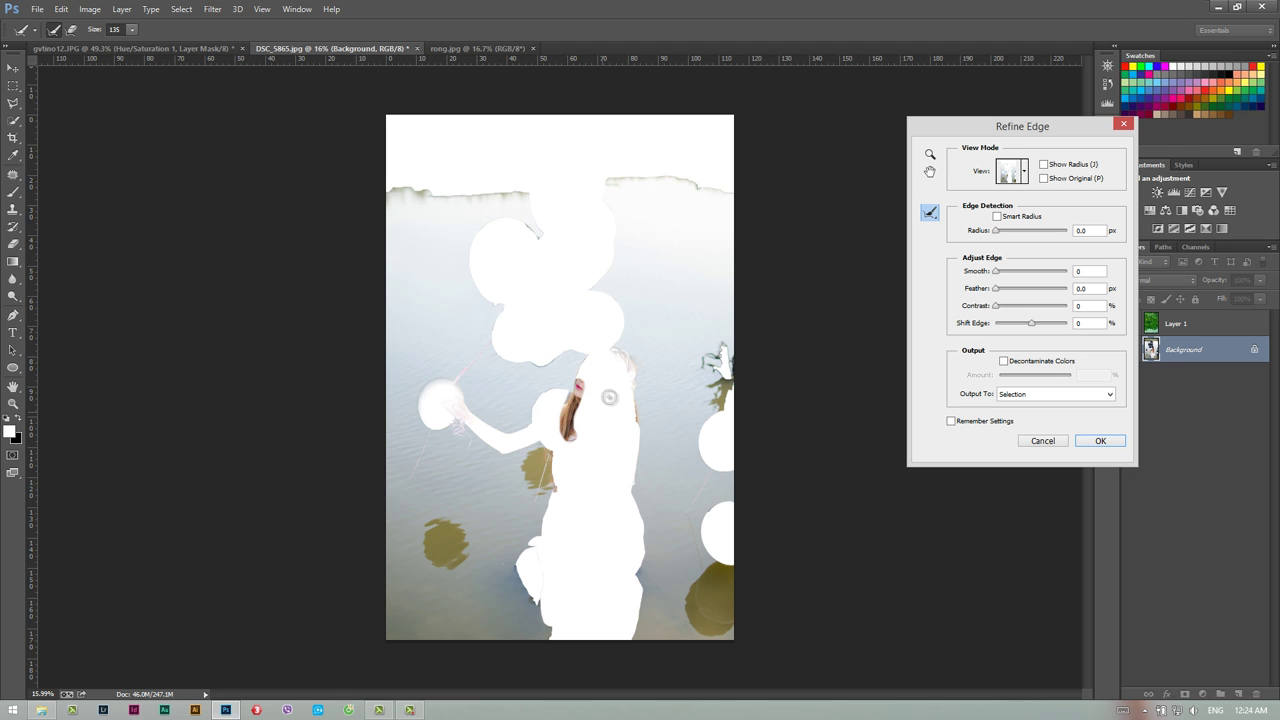
drag(634, 391, 617, 434)
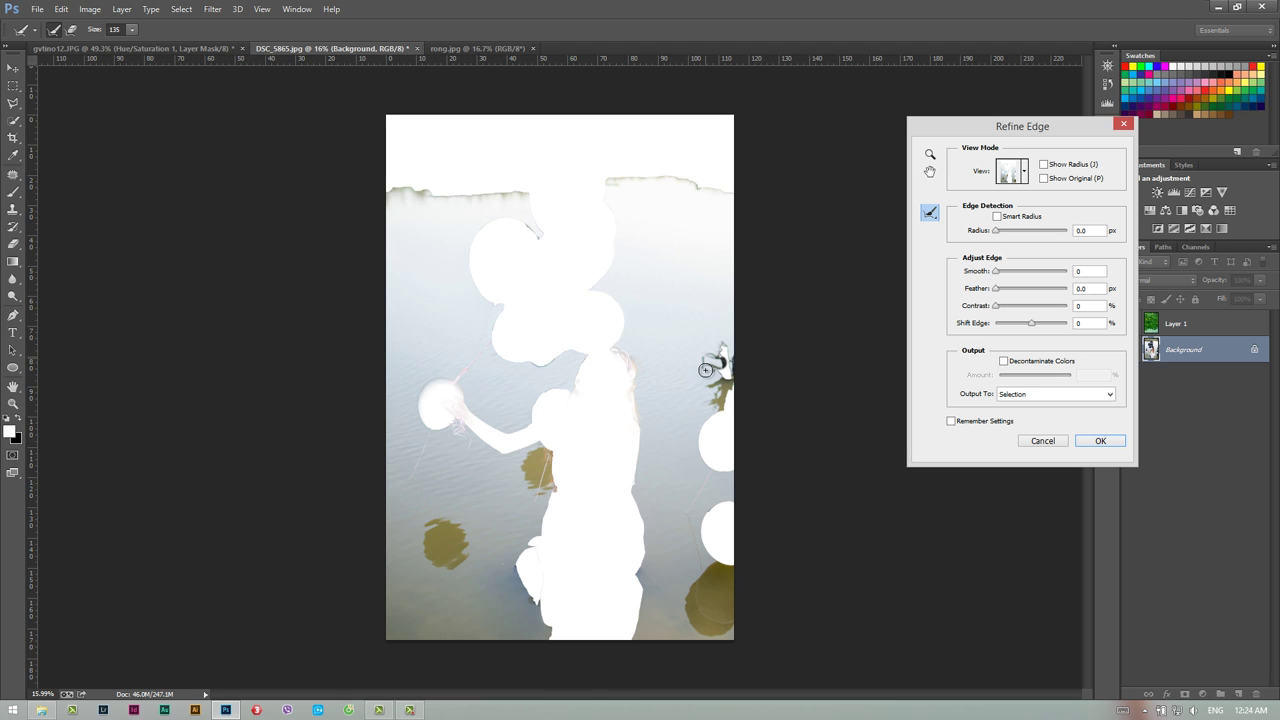
drag(720, 351, 660, 364)
mouse_move(552, 243)
mouse_down()
mouse_move(487, 227)
mouse_move(533, 365)
mouse_up()
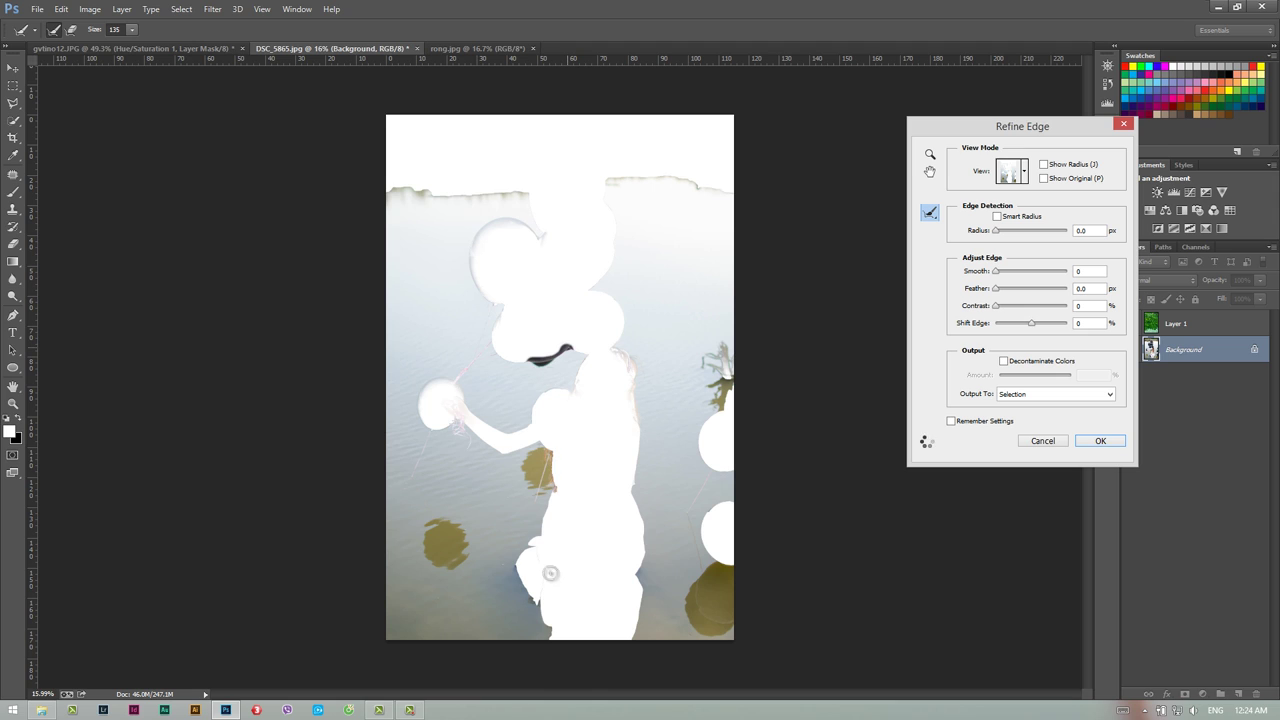
drag(536, 552, 541, 598)
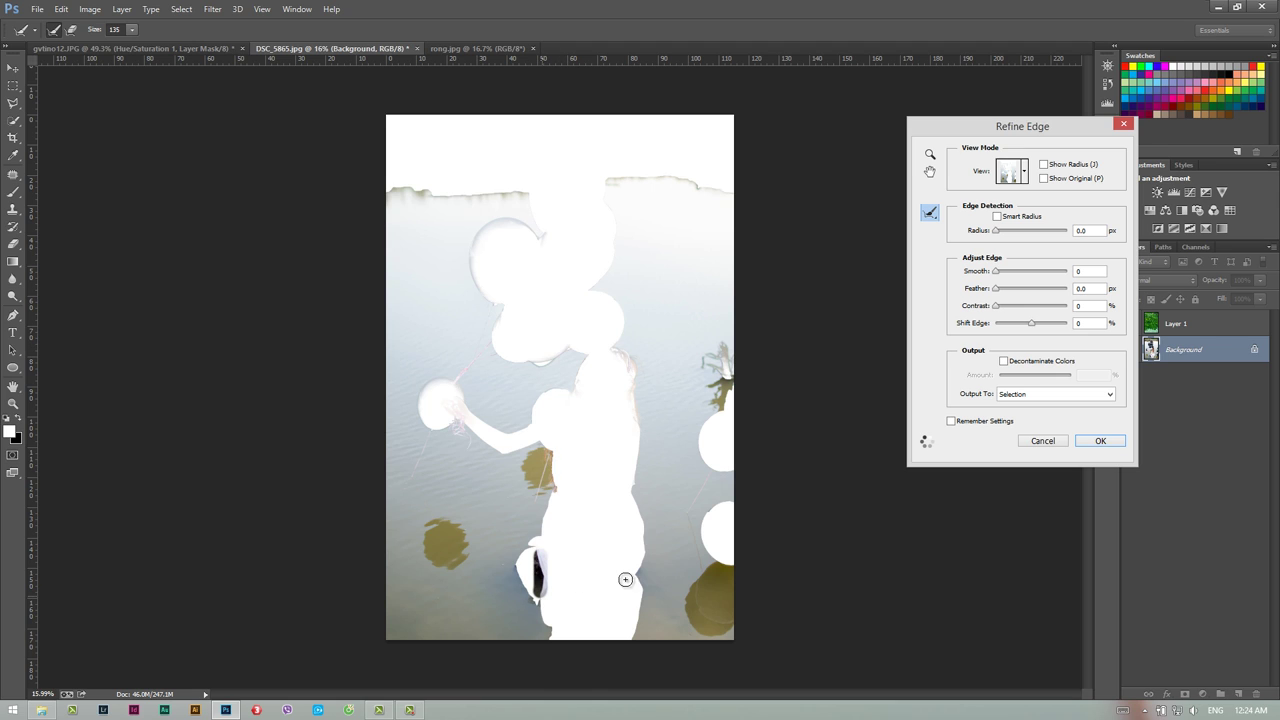
drag(750, 504, 695, 526)
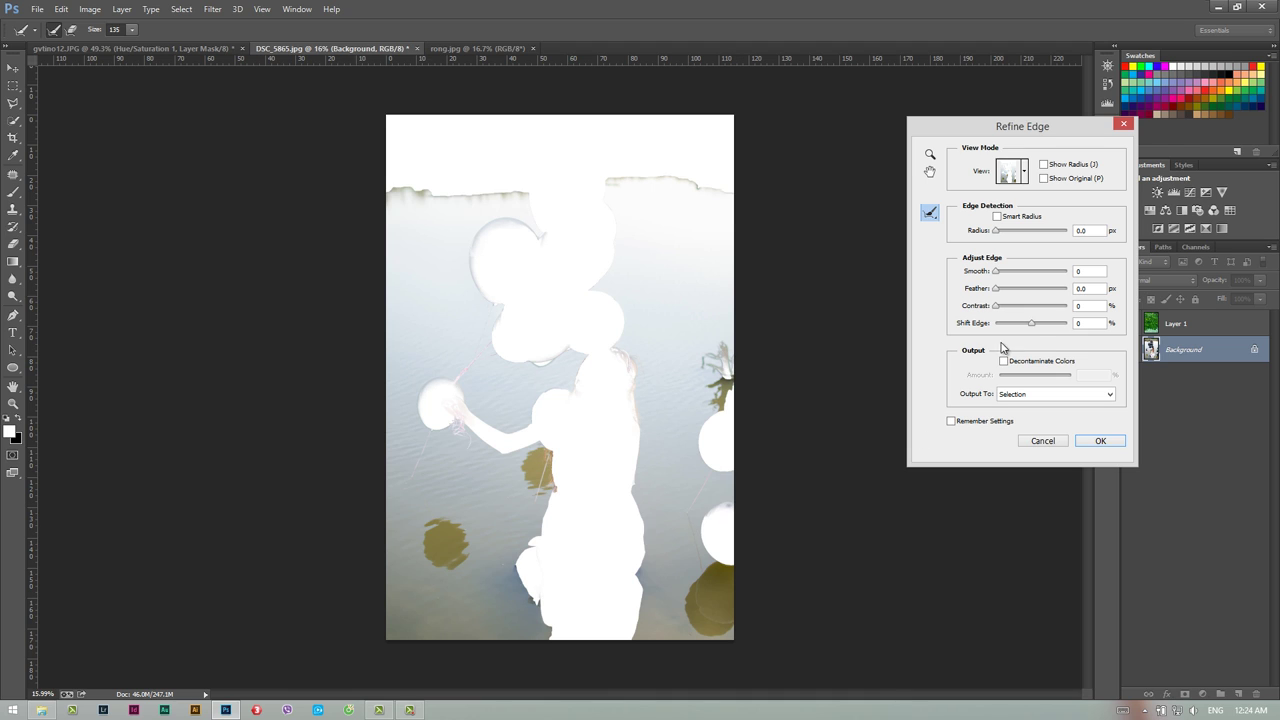
Set Smooth 4, Feather 0.9 px, Contrast 32%, Shift Edge -29% with Smart Radius, outputting a masked layer.
click(1024, 364)
click(1022, 364)
click(997, 275)
mouse_move(997, 289)
mouse_down()
mouse_move(1029, 313)
mouse_move(1015, 316)
mouse_move(1021, 328)
mouse_up()
click(997, 218)
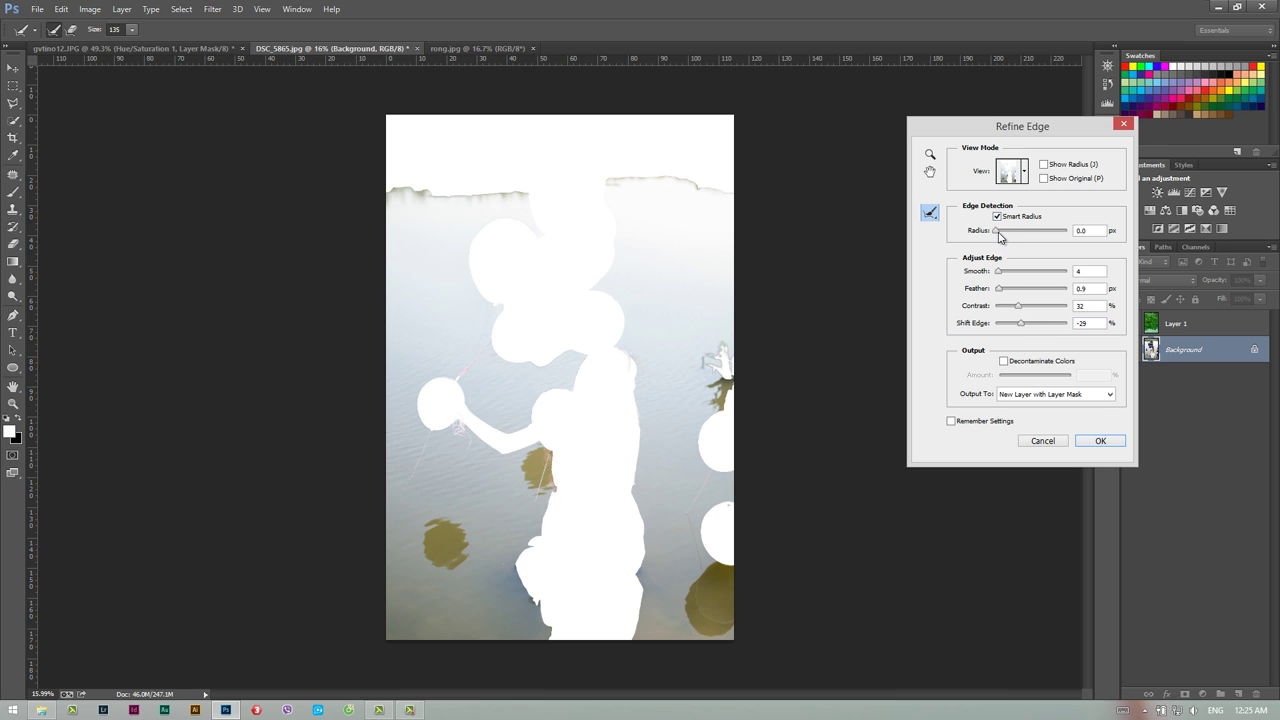
drag(997, 231, 1010, 232)
drag(719, 346, 725, 354)
click(1101, 441)
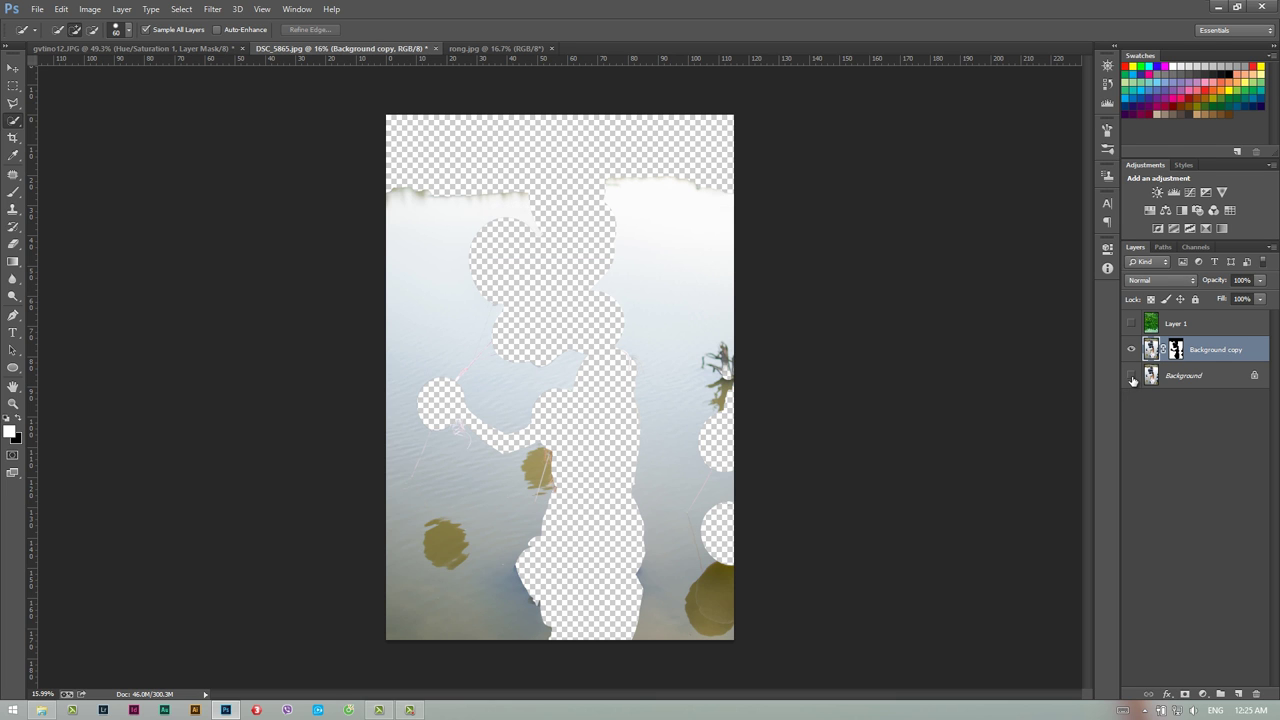
Toggle visibility of the lake, masked copy and Background layers to compare them.
click(1131, 375)
click(1131, 323)
click(1131, 375)
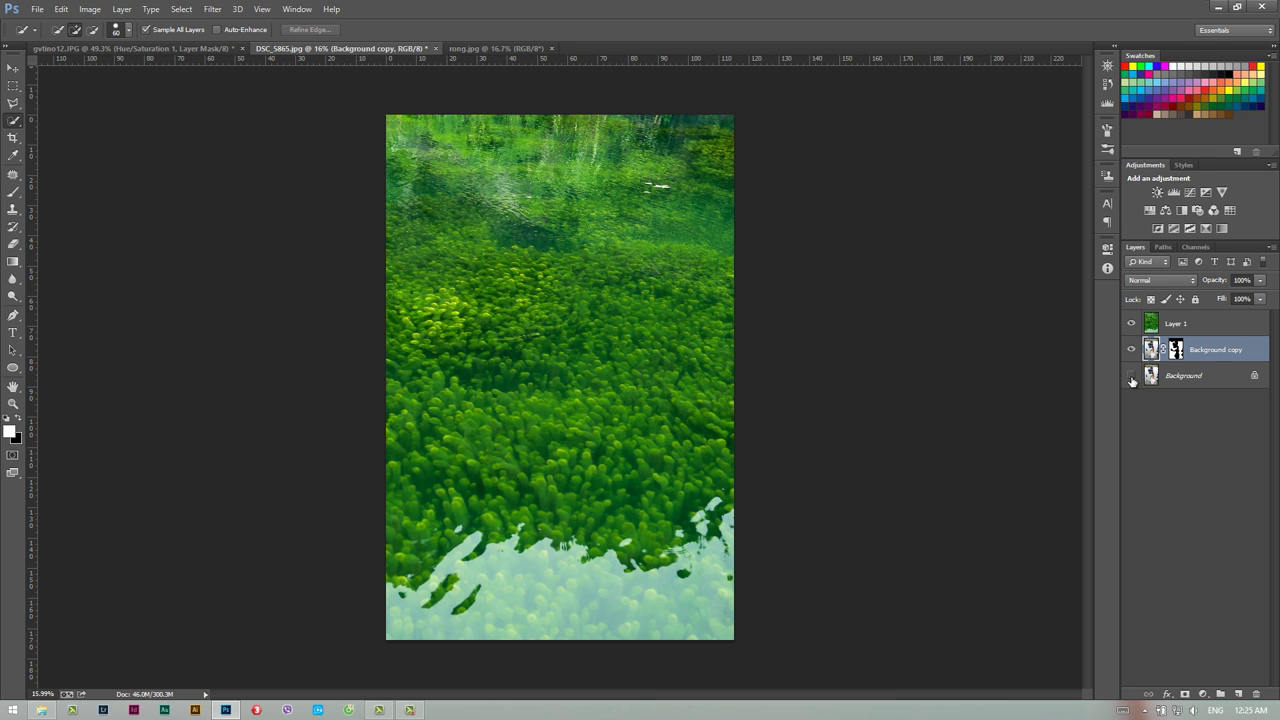
click(1131, 323)
click(1131, 349)
click(1131, 349)
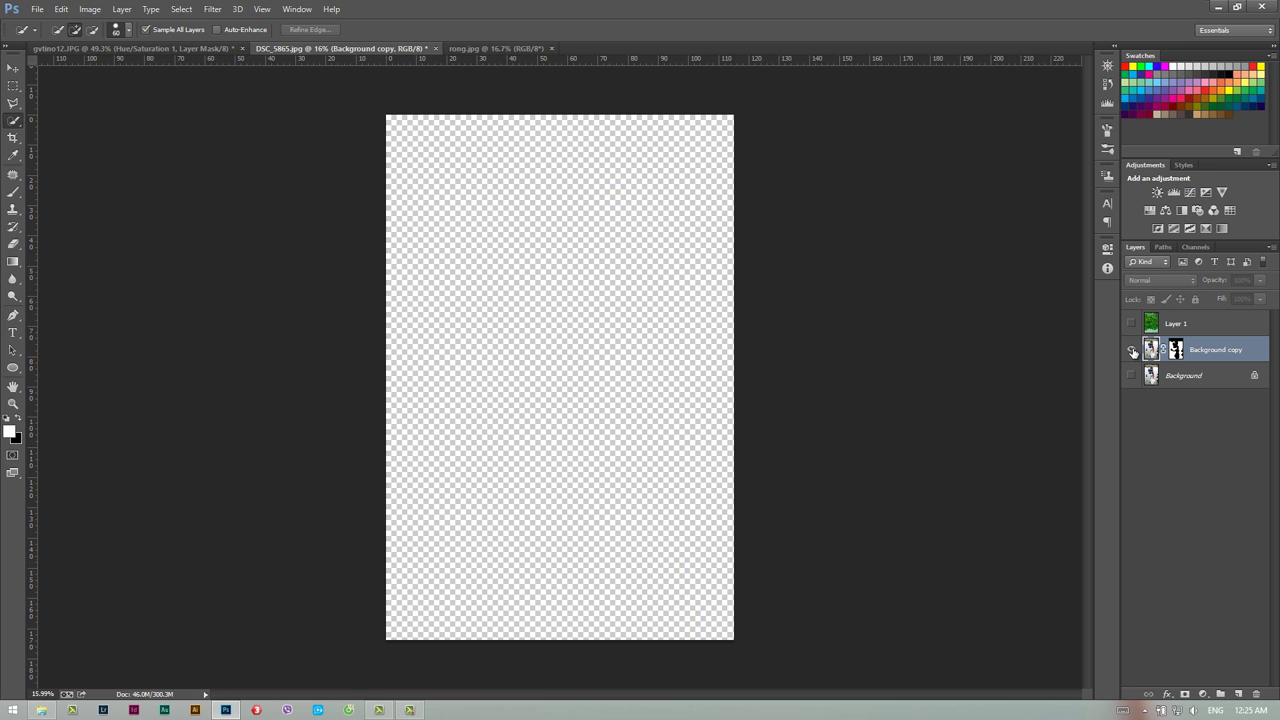
click(1131, 323)
click(1131, 375)
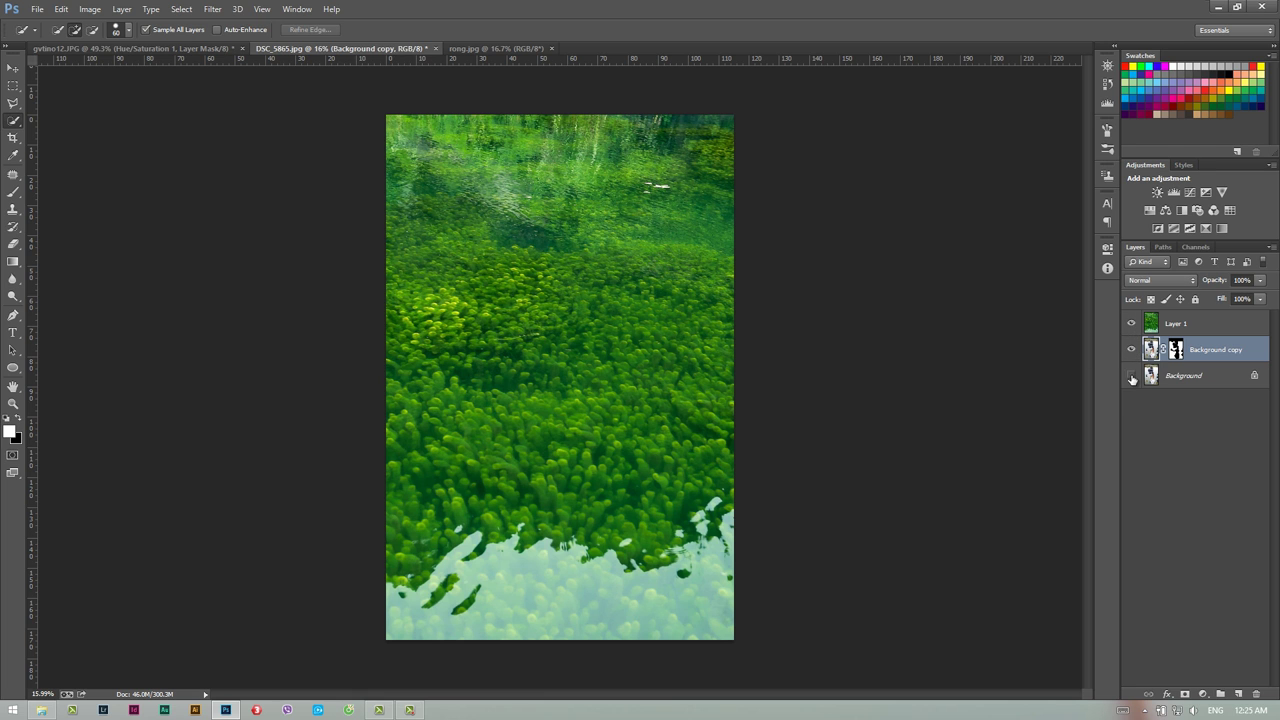
Test clipping the lake layer to the masked copy, undo it, and load the mask as a selection.
alt+click(1206, 333)
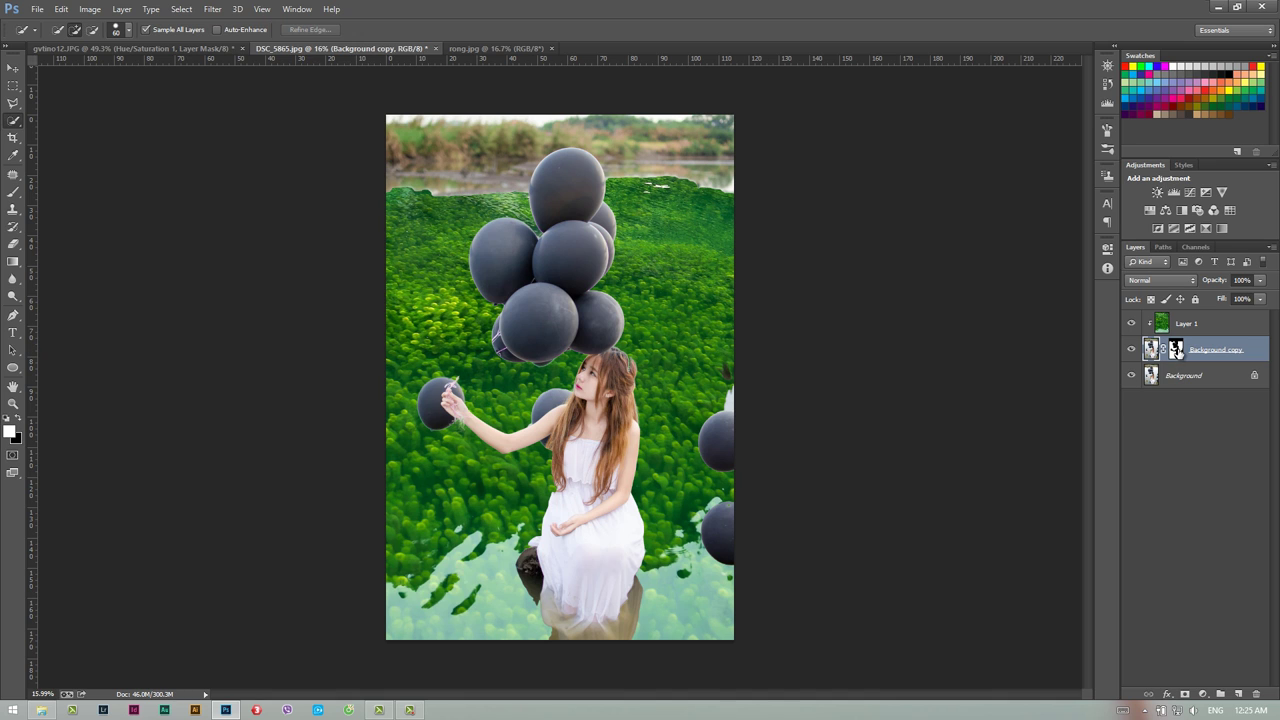
alt+click(1200, 338)
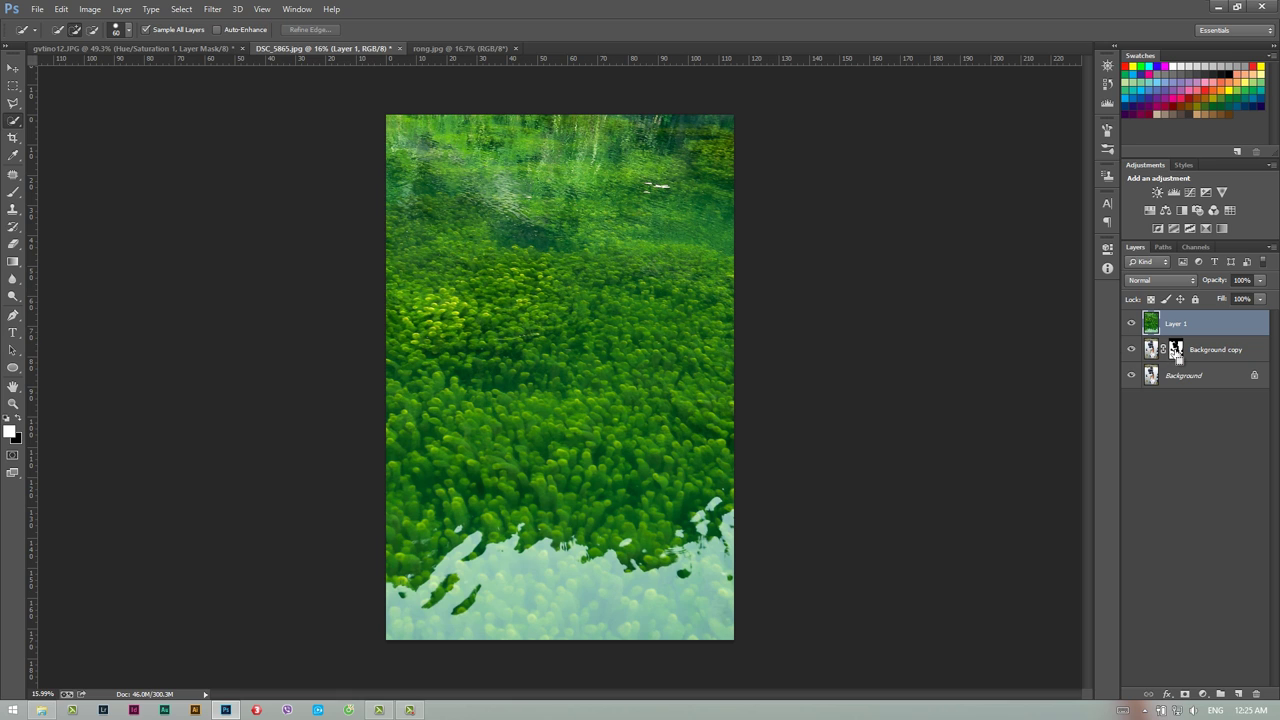
ctrl+click(1177, 352)
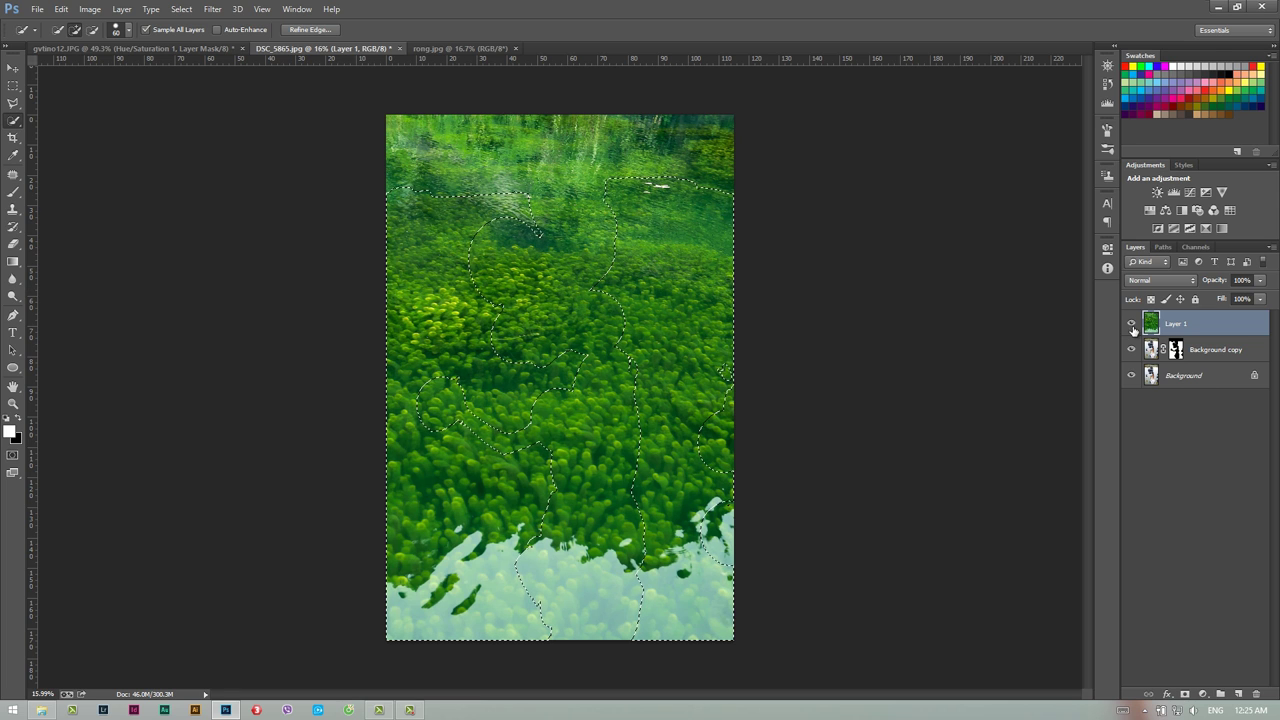
click(1131, 323)
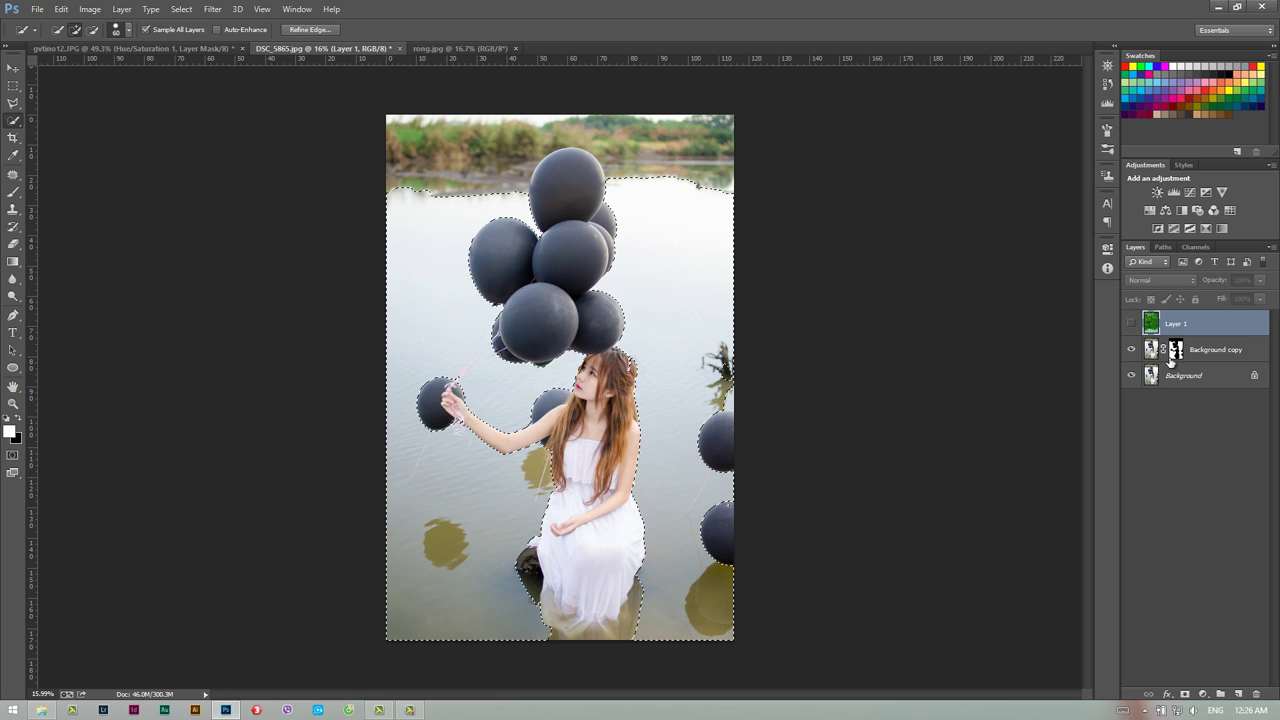
click(1192, 356)
Create Group 1 masked from the selection and delete the Background copy layer.
click(1221, 693)
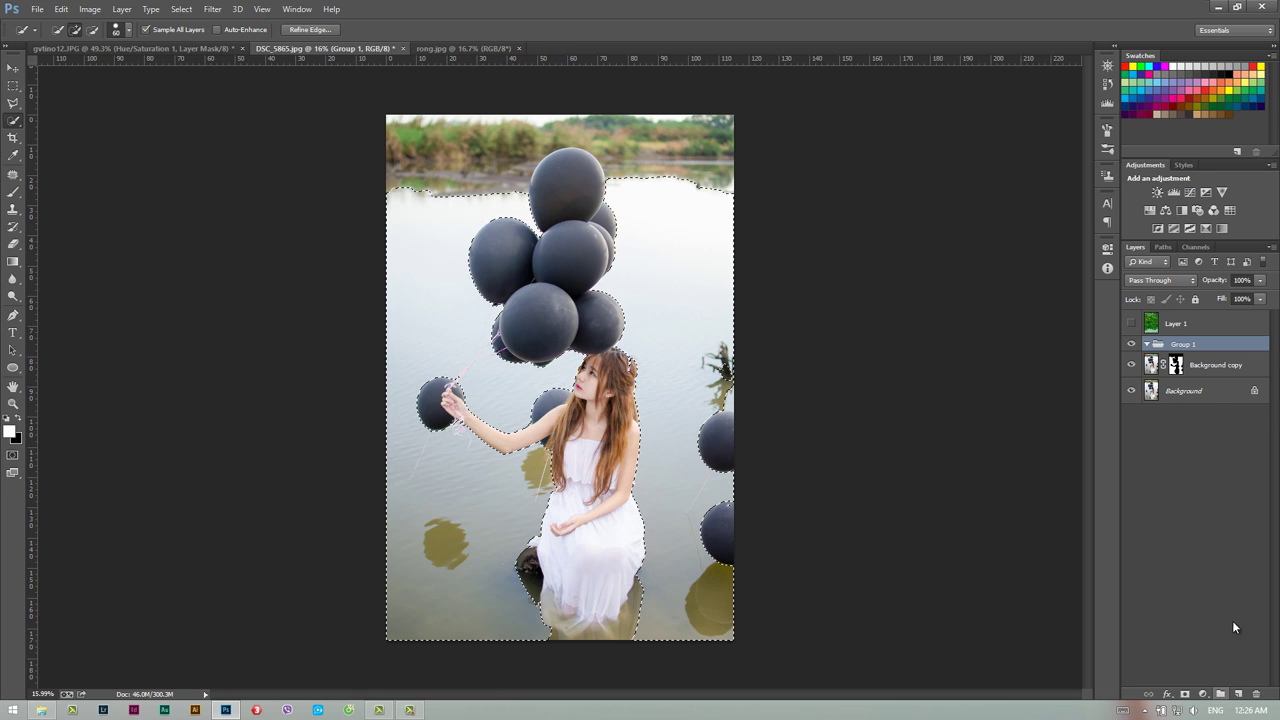
click(1150, 345)
click(1187, 695)
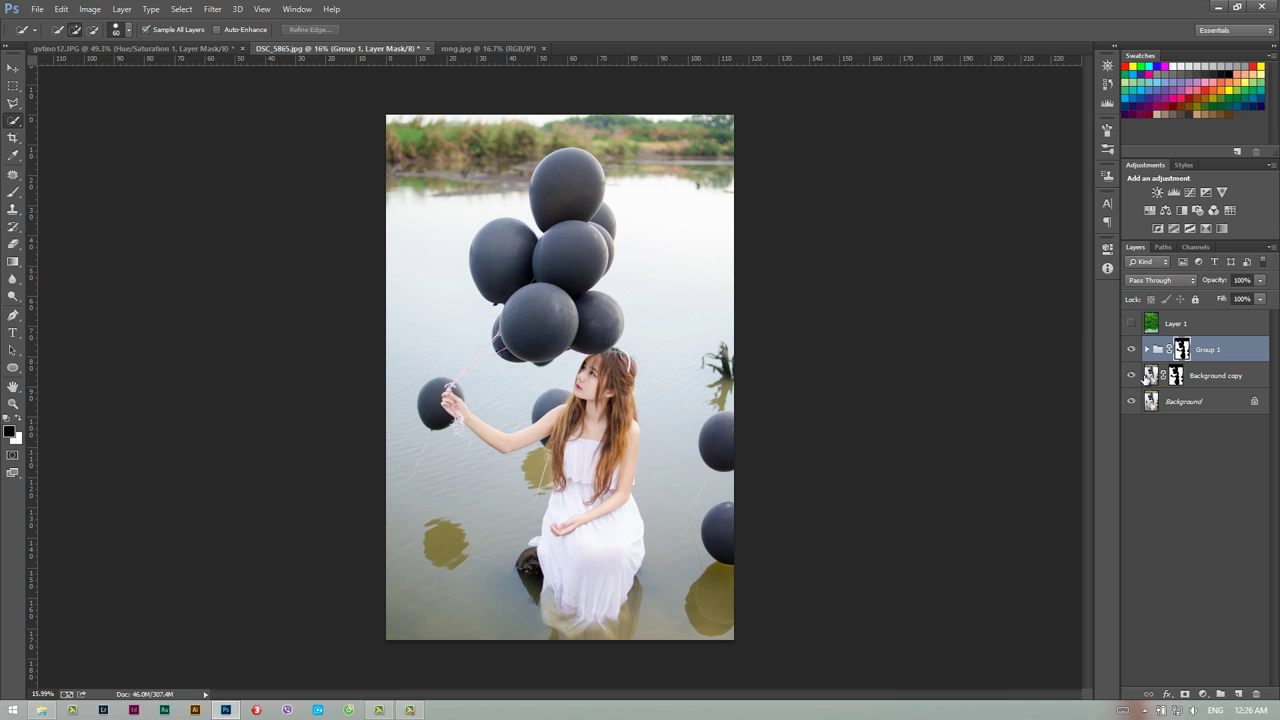
click(1131, 375)
click(1175, 390)
key(Delete)
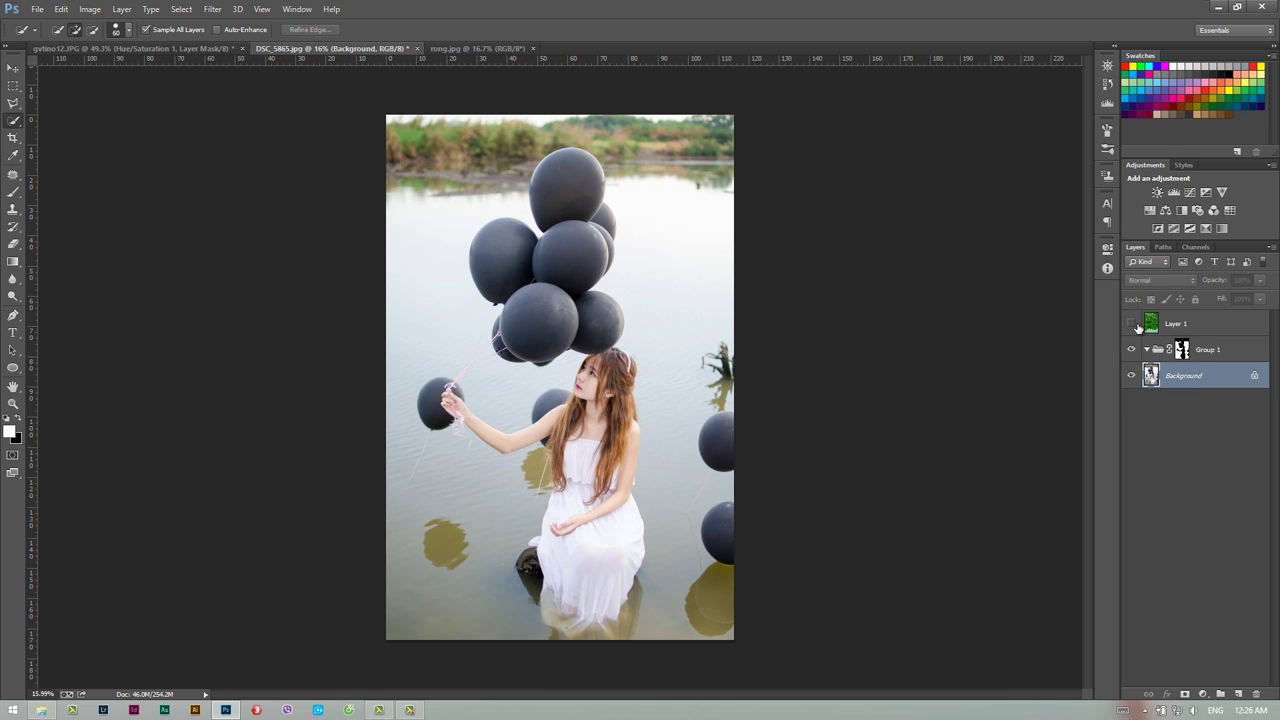
Show the green water Layer 1 and move it inside Group 1.
click(1131, 323)
mouse_move(1185, 349)
mouse_down()
mouse_move(1197, 352)
mouse_move(1190, 320)
mouse_up()
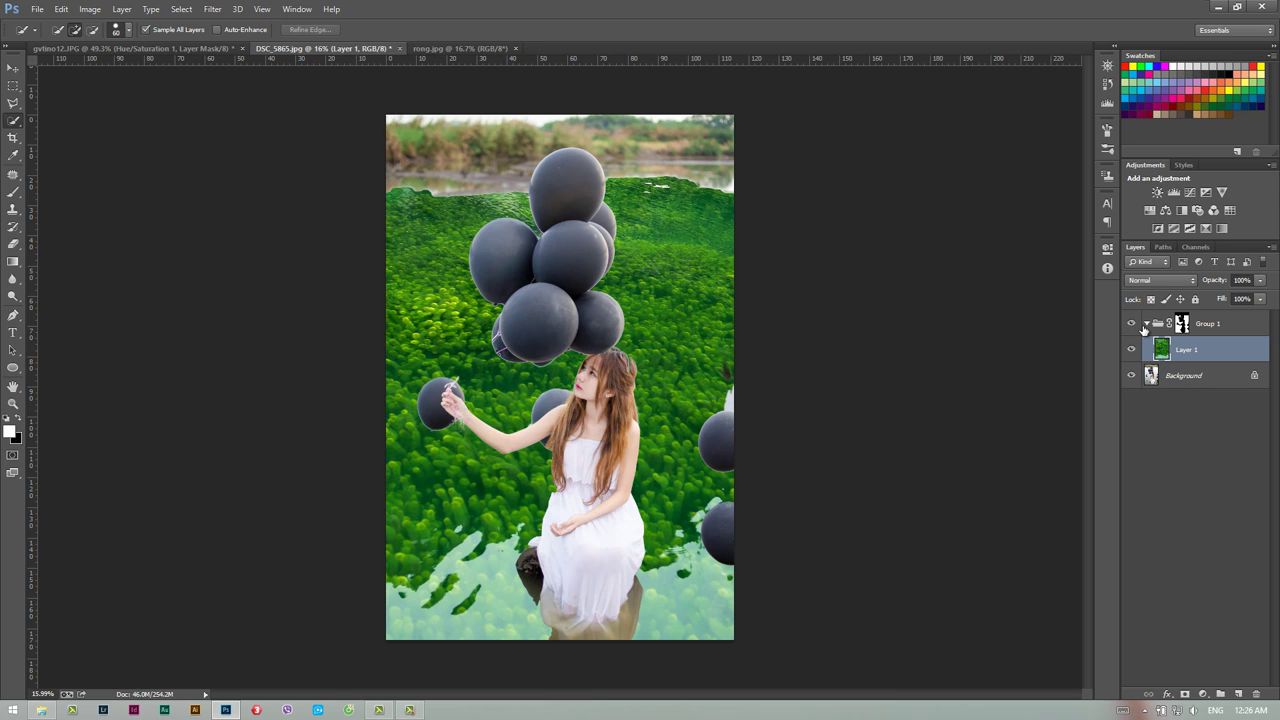
click(1150, 328)
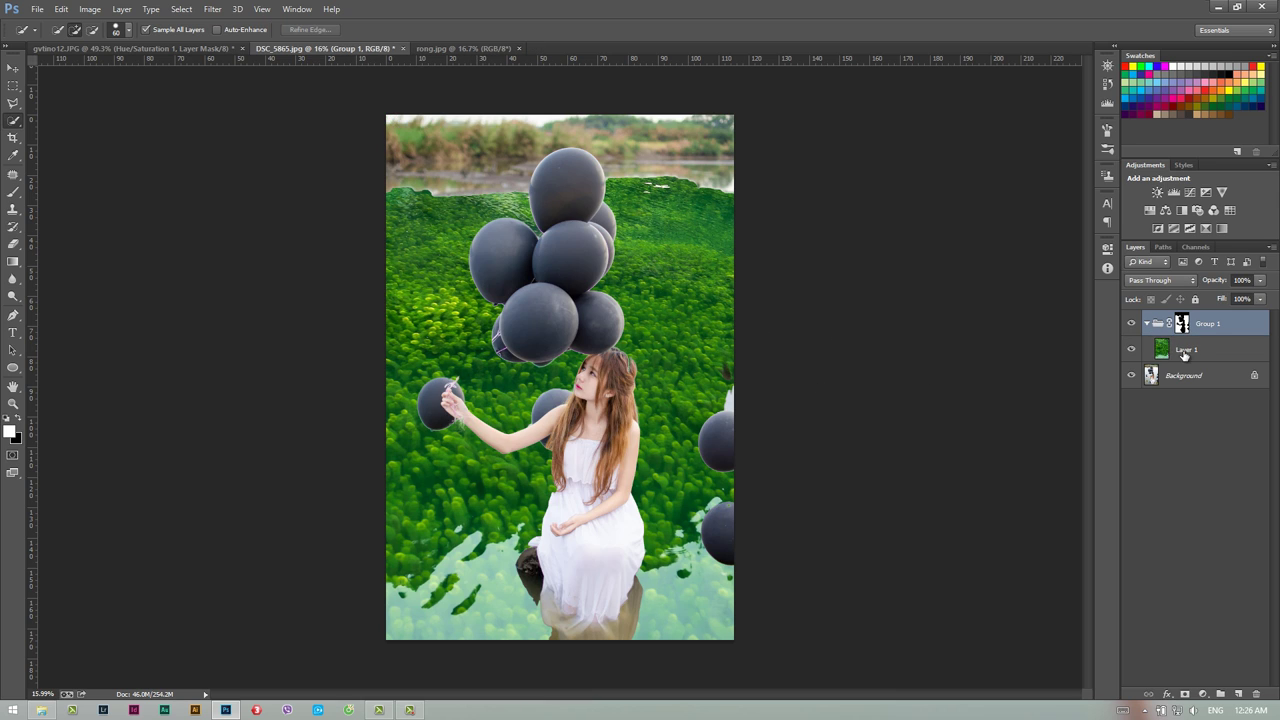
click(1185, 352)
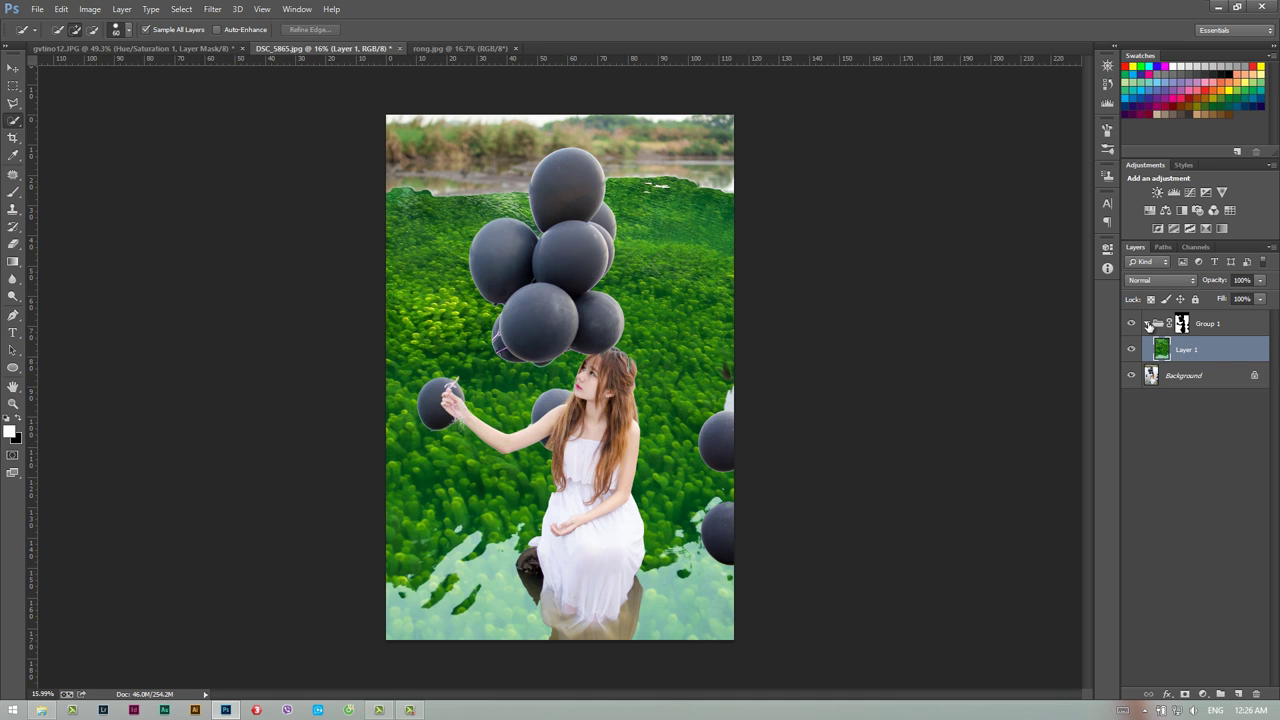
click(1148, 325)
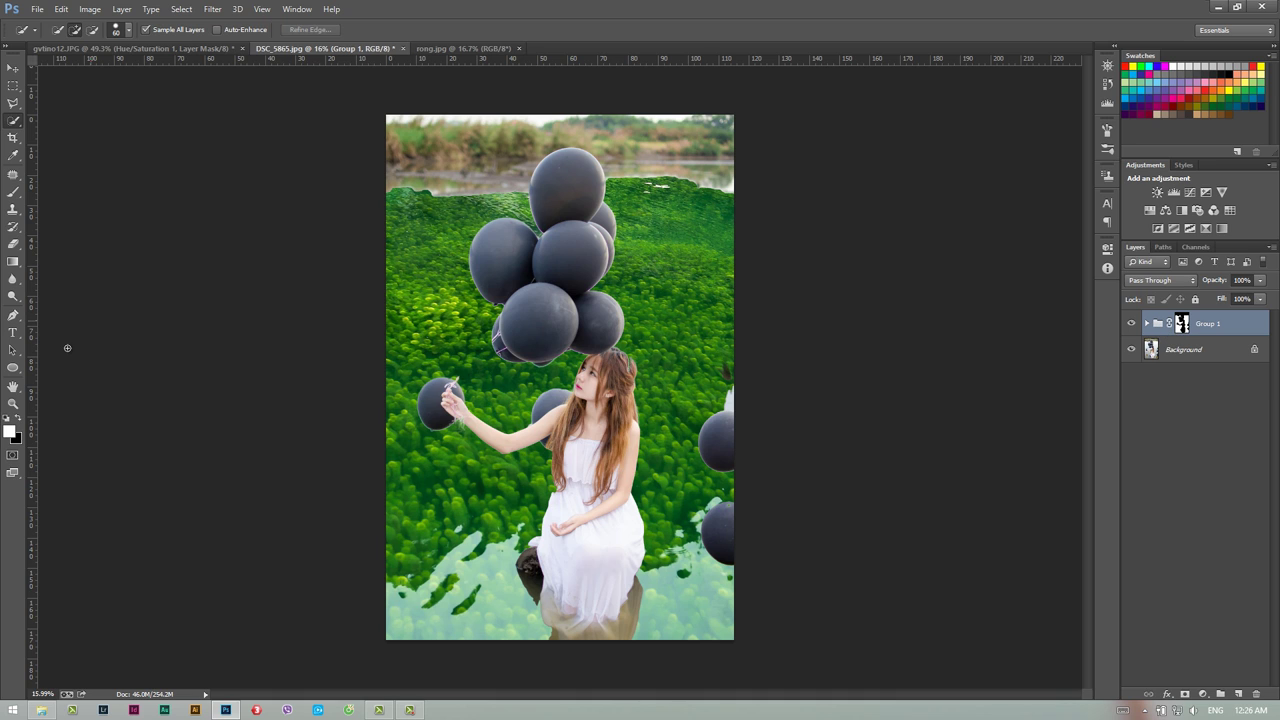
Zoom in on the head and paint black at 100% on Group 1's mask over the headband fringe.
click(13, 403)
drag(645, 371, 830, 372)
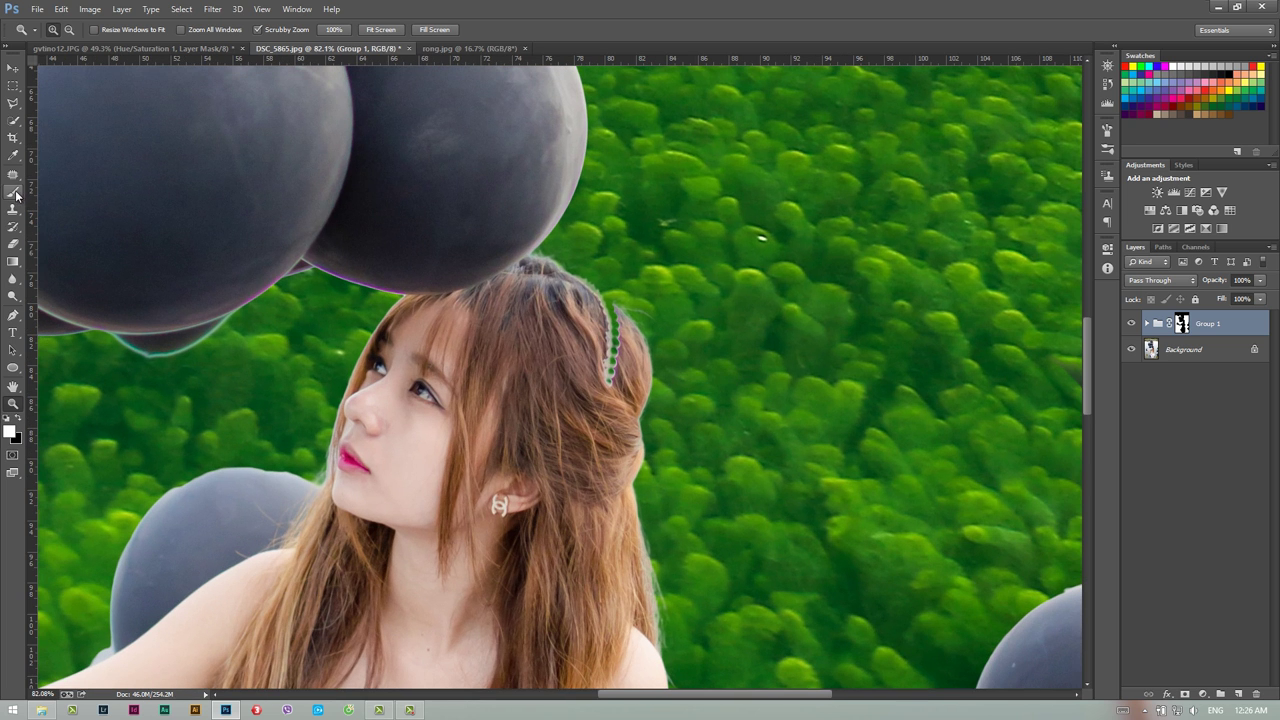
click(13, 192)
click(1183, 325)
key(x)
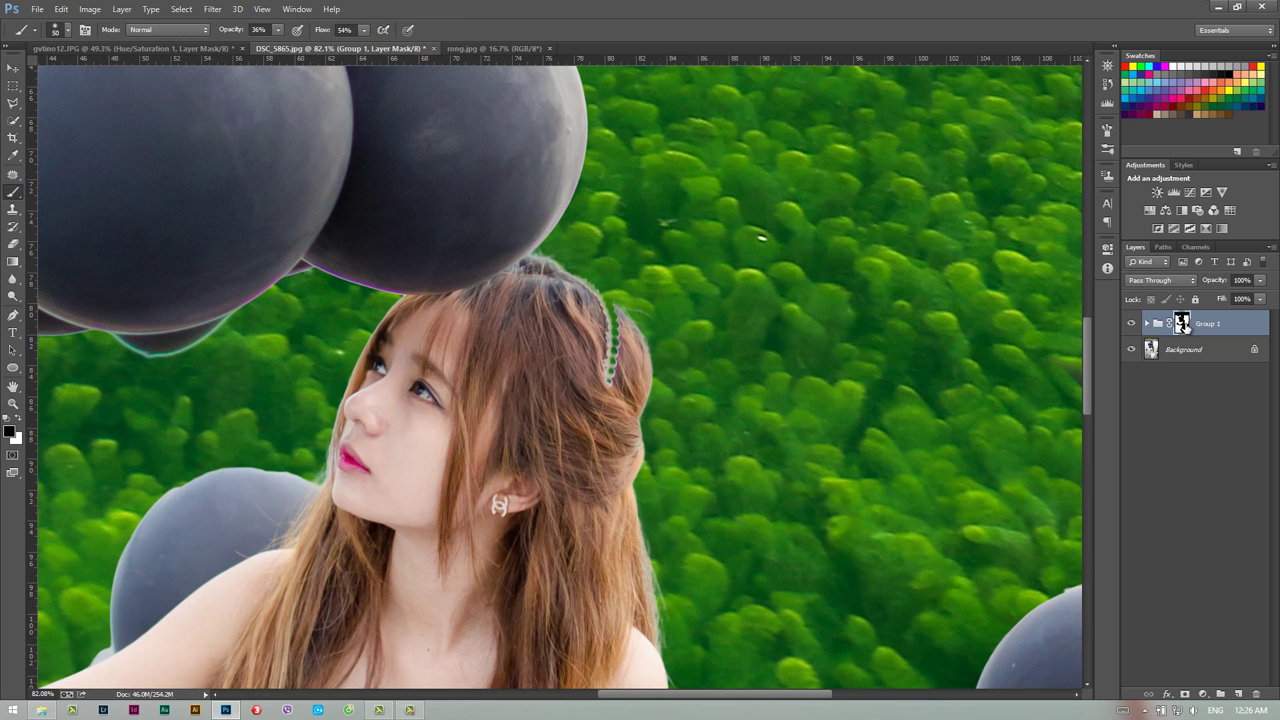
drag(608, 326, 606, 380)
drag(236, 30, 396, 53)
drag(607, 385, 606, 298)
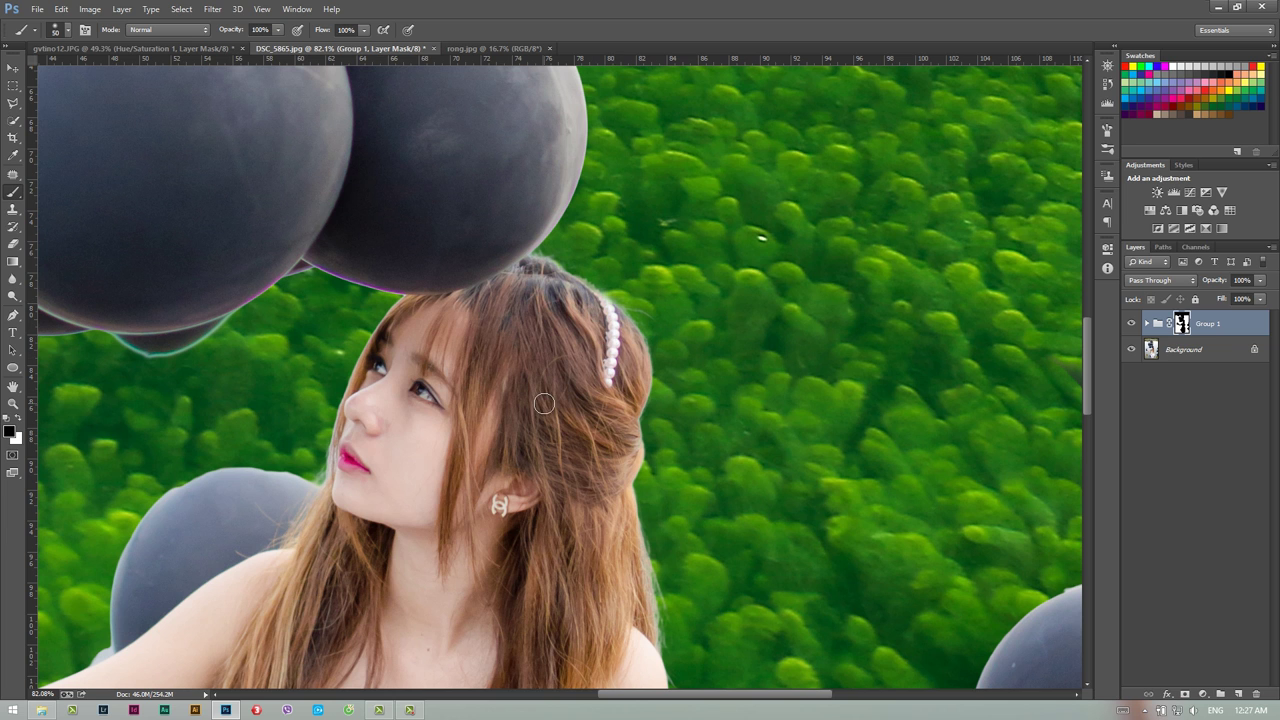
Paint away the green fringe along the dress and hair, enlarging the brush to 100.
drag(120, 450, 366, 373)
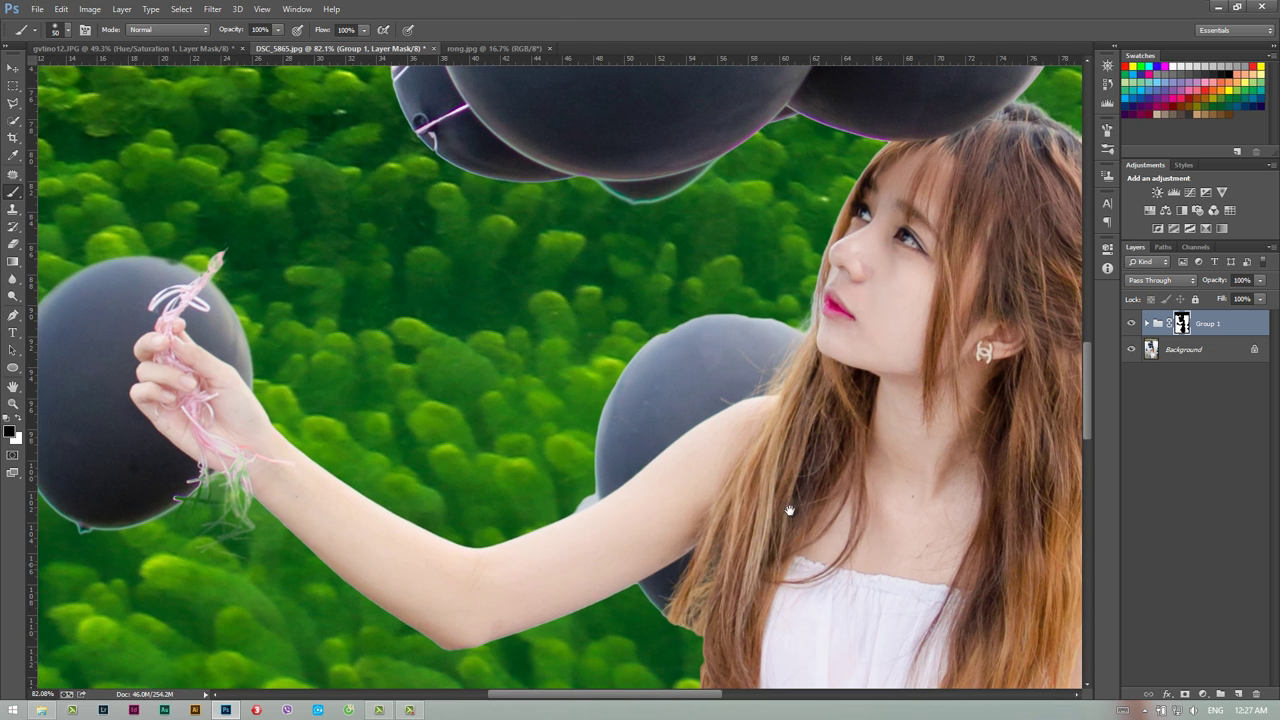
drag(802, 570, 707, 312)
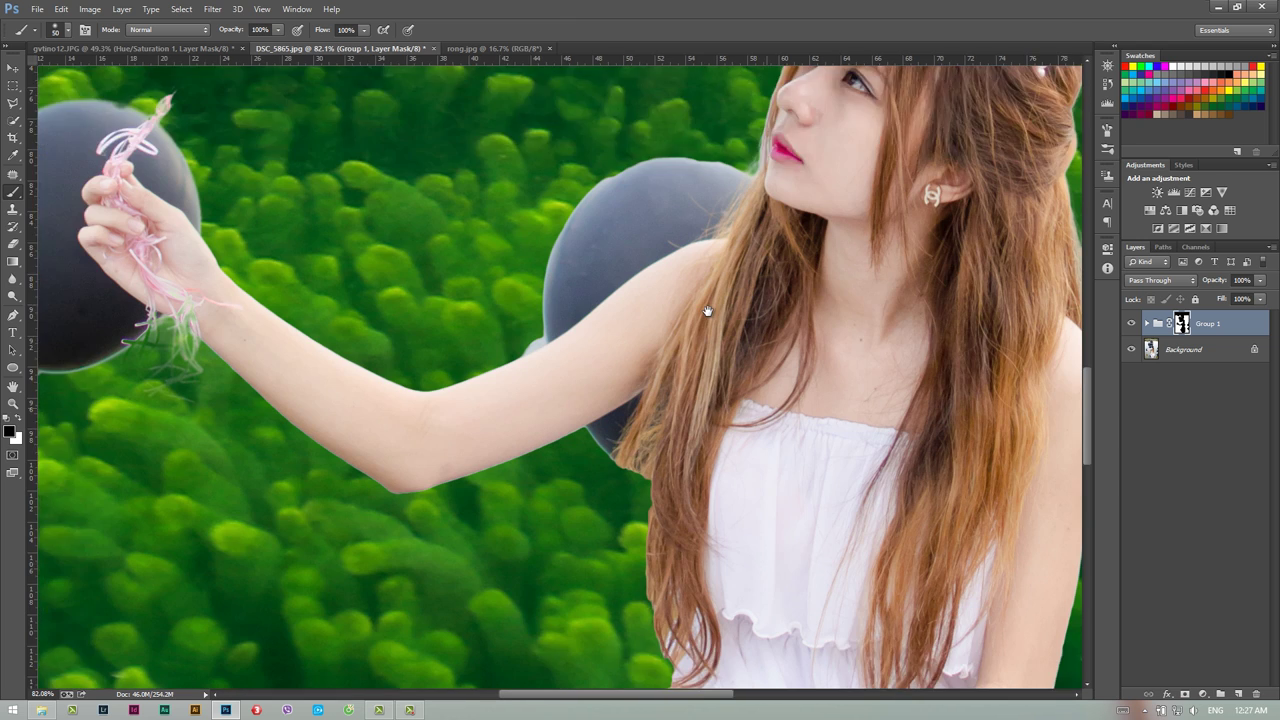
drag(723, 600, 726, 449)
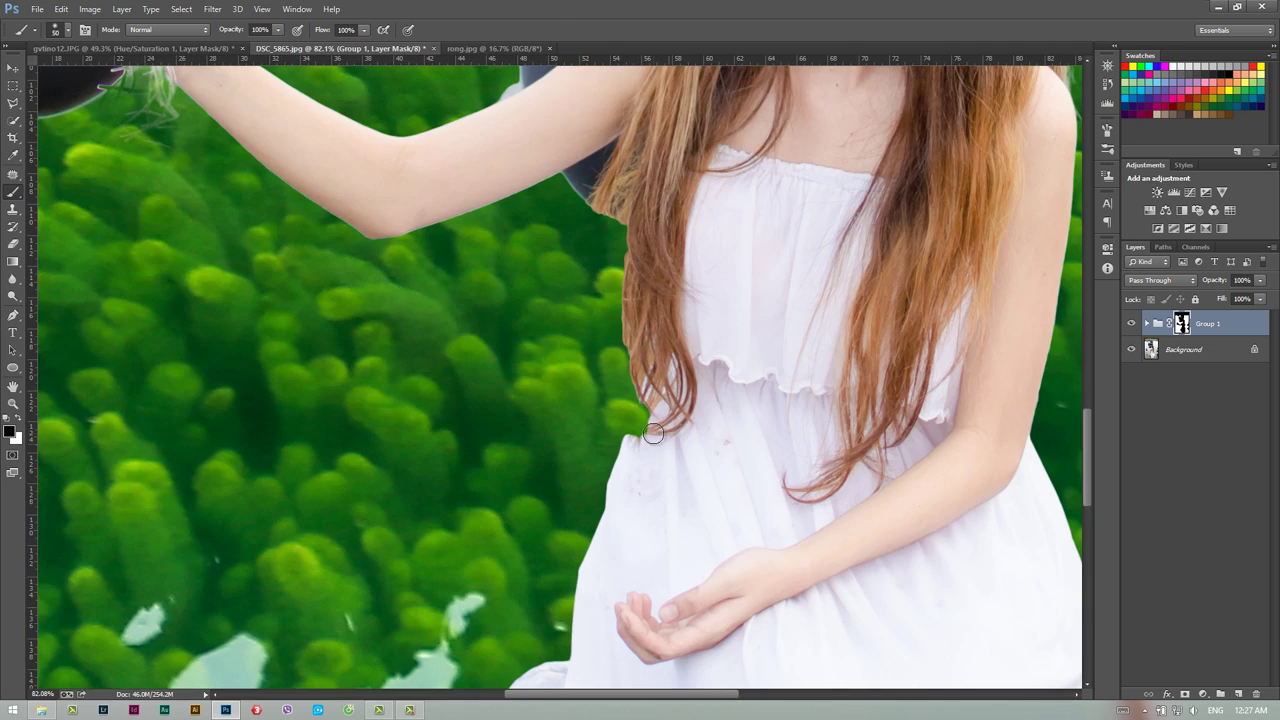
drag(631, 447, 645, 415)
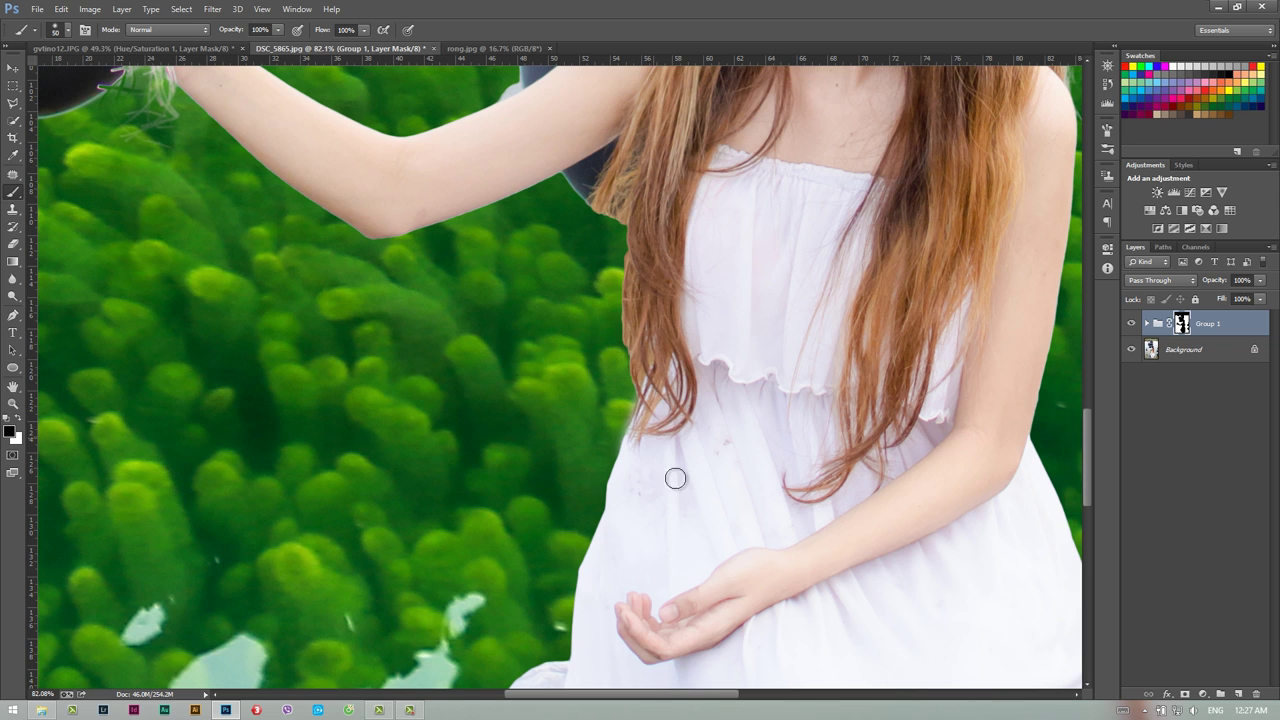
drag(688, 566, 712, 507)
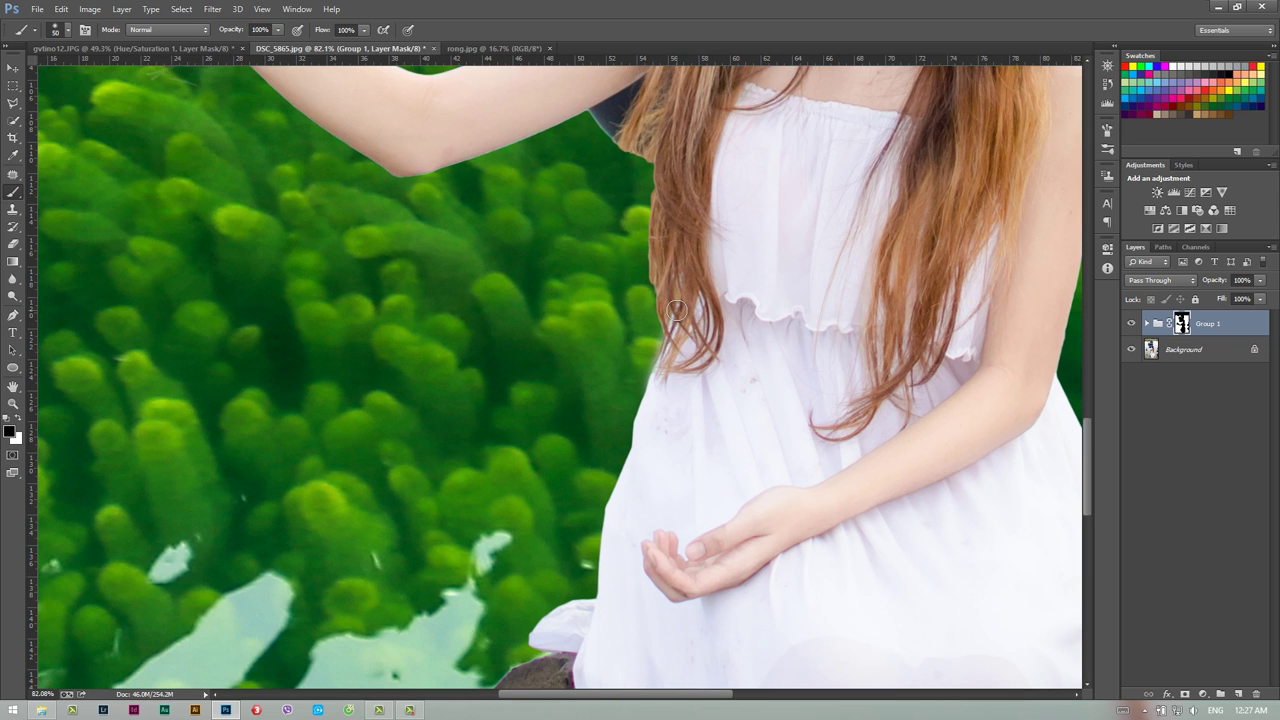
key(bracketright)
key(bracketright)
key(bracketright)
drag(655, 150, 666, 228)
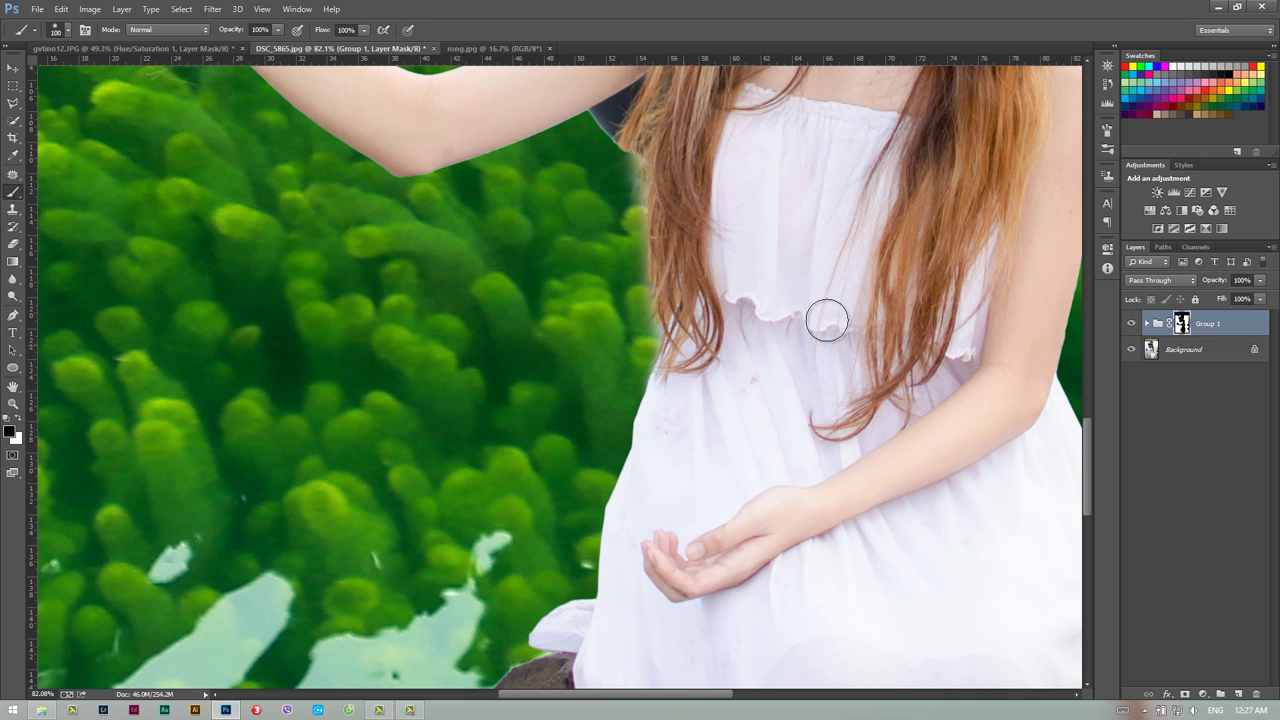
Pan across the face, hair and balloons, then zoom out to the whole image.
drag(657, 514, 652, 514)
drag(645, 180, 628, 508)
drag(670, 230, 689, 297)
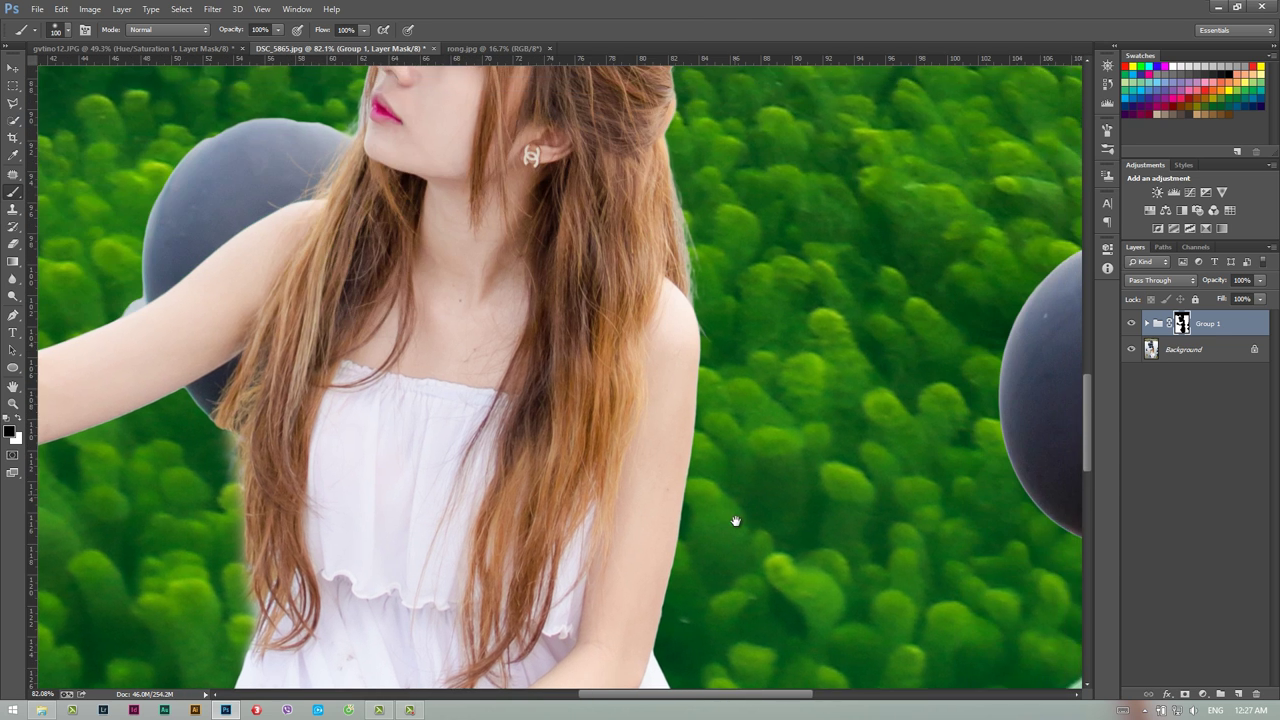
drag(660, 170, 708, 495)
key(z)
drag(556, 362, 460, 380)
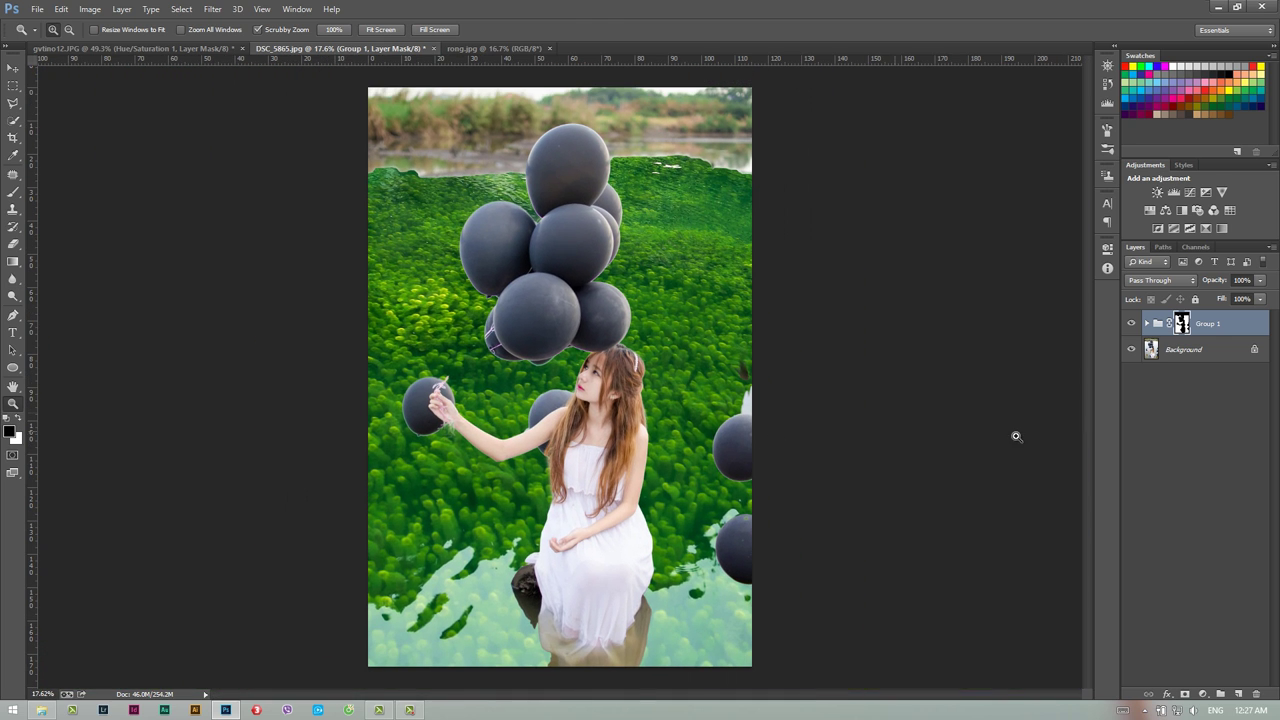
Open Group 1's Blending Options and try an Underlying Layer blend, then undo it.
double_click(1234, 330)
drag(1089, 268, 928, 192)
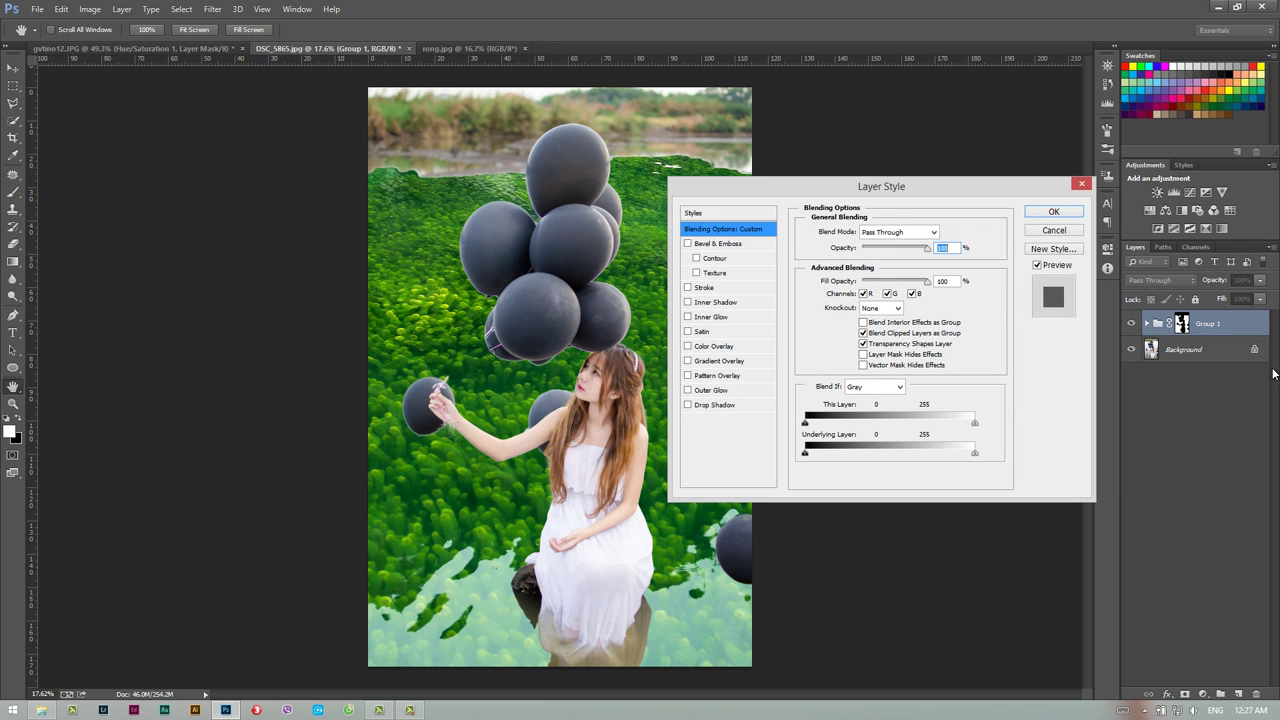
click(1053, 211)
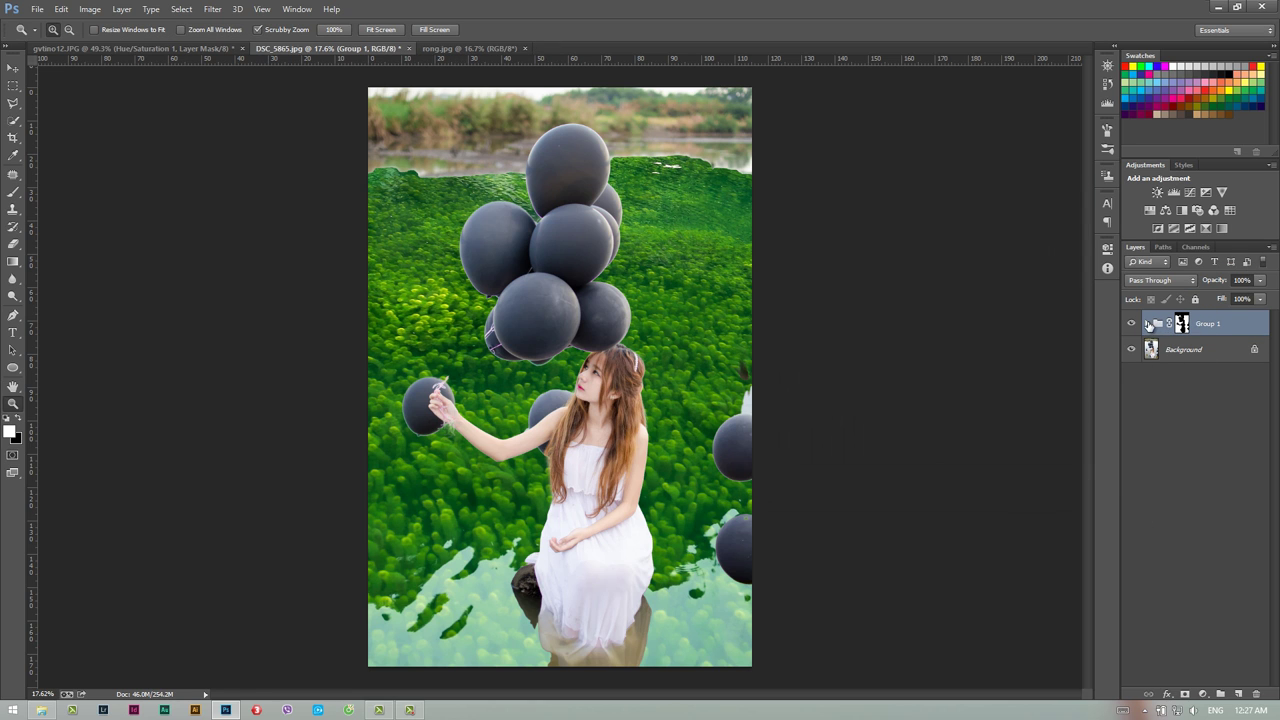
click(1147, 324)
click(1147, 324)
double_click(1236, 326)
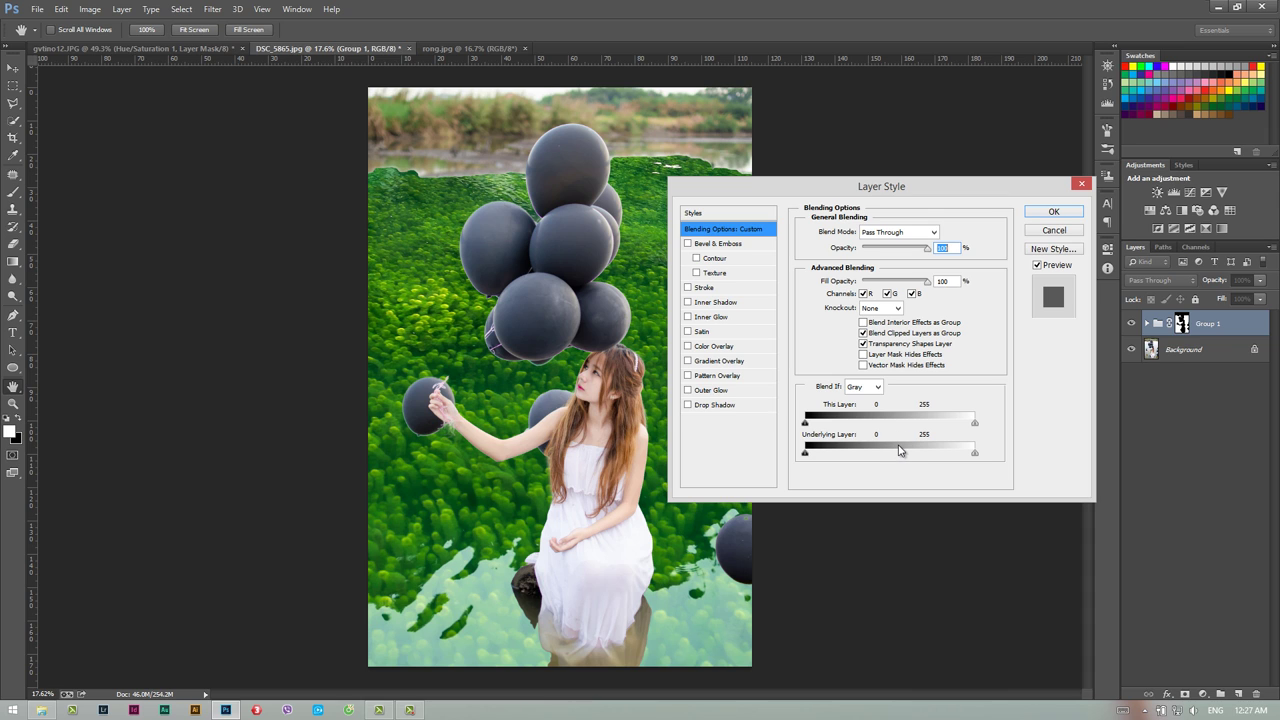
drag(975, 452, 831, 464)
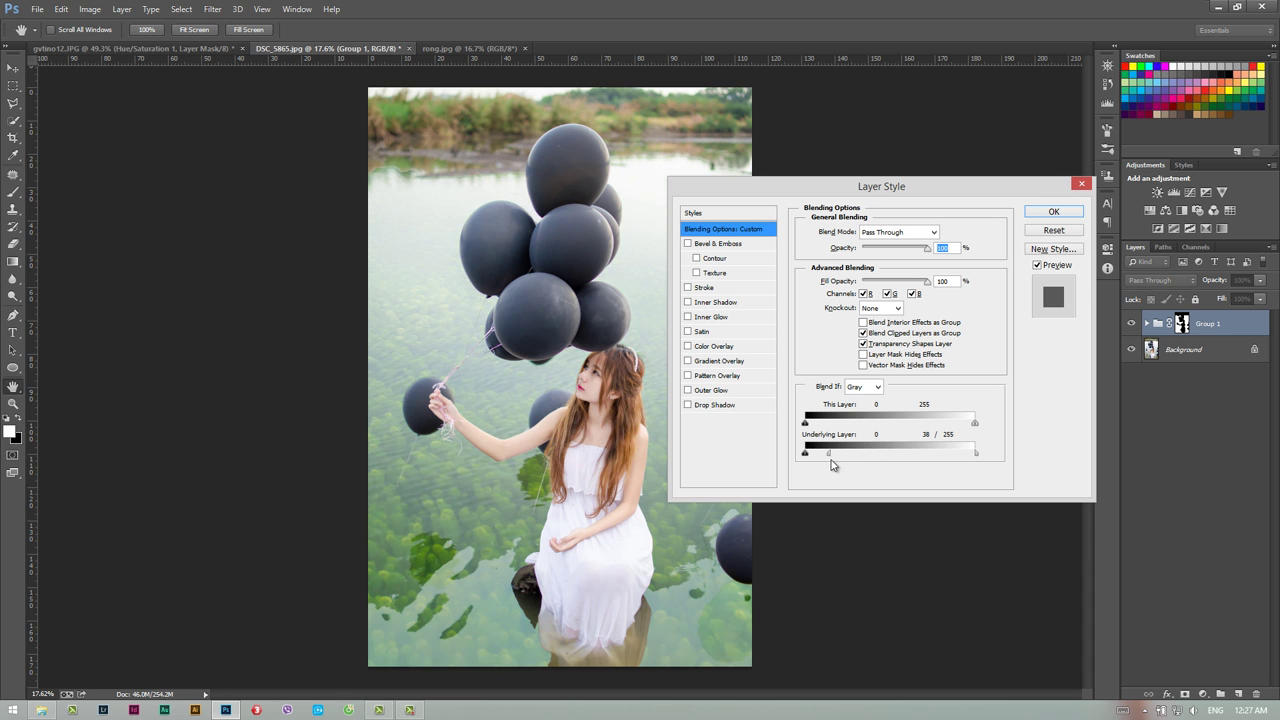
key(ctrl+z)
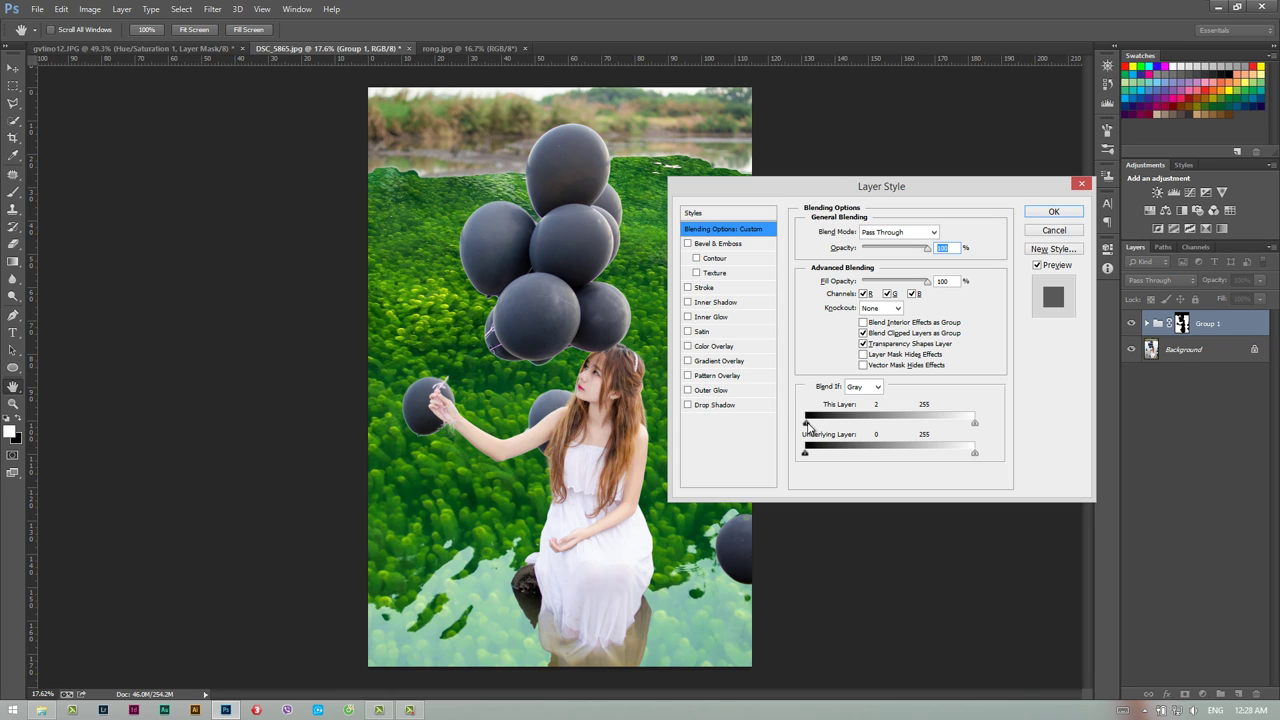
Experiment with Blend If sliders to hide the green layer's dark and bright areas.
drag(807, 424, 832, 424)
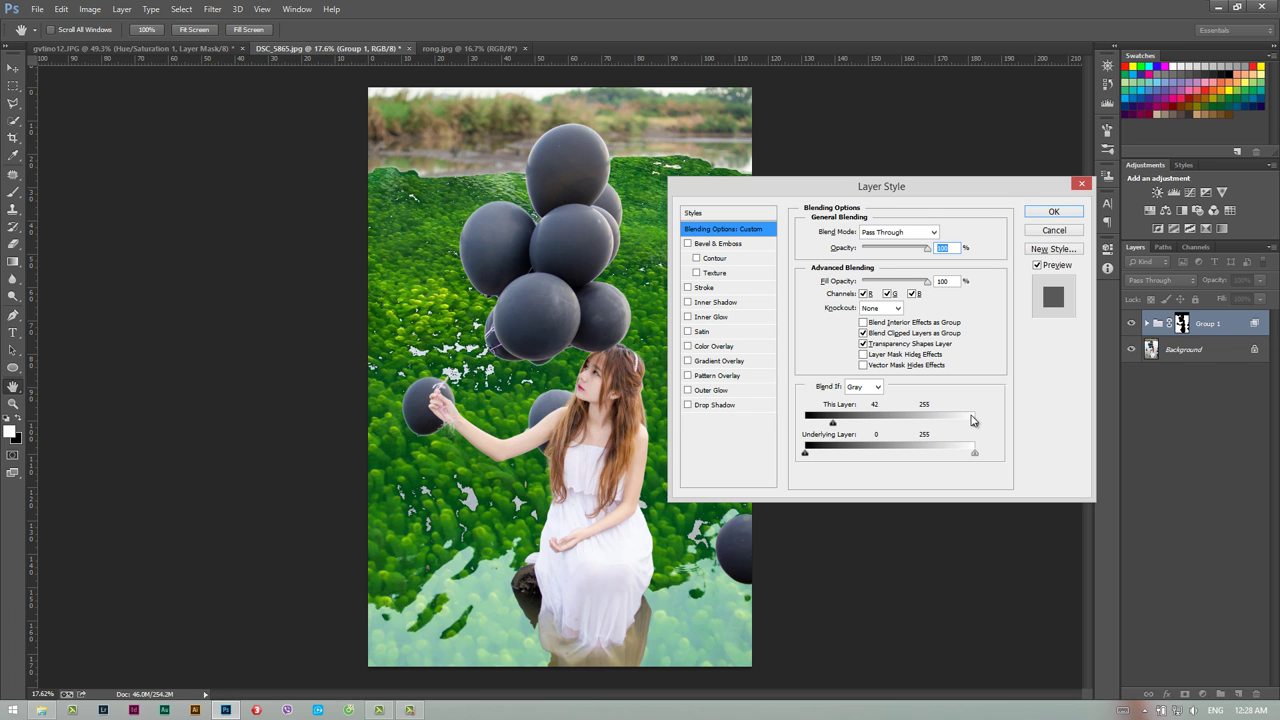
drag(834, 424, 896, 424)
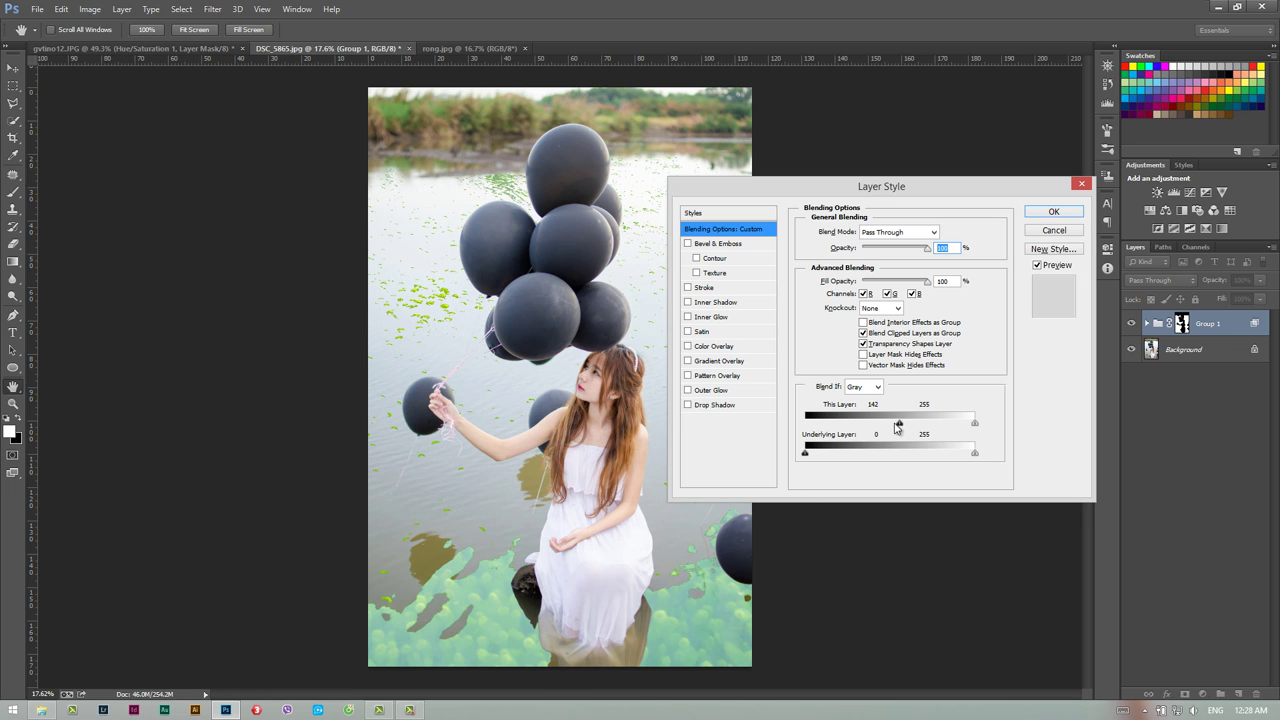
drag(898, 425, 791, 423)
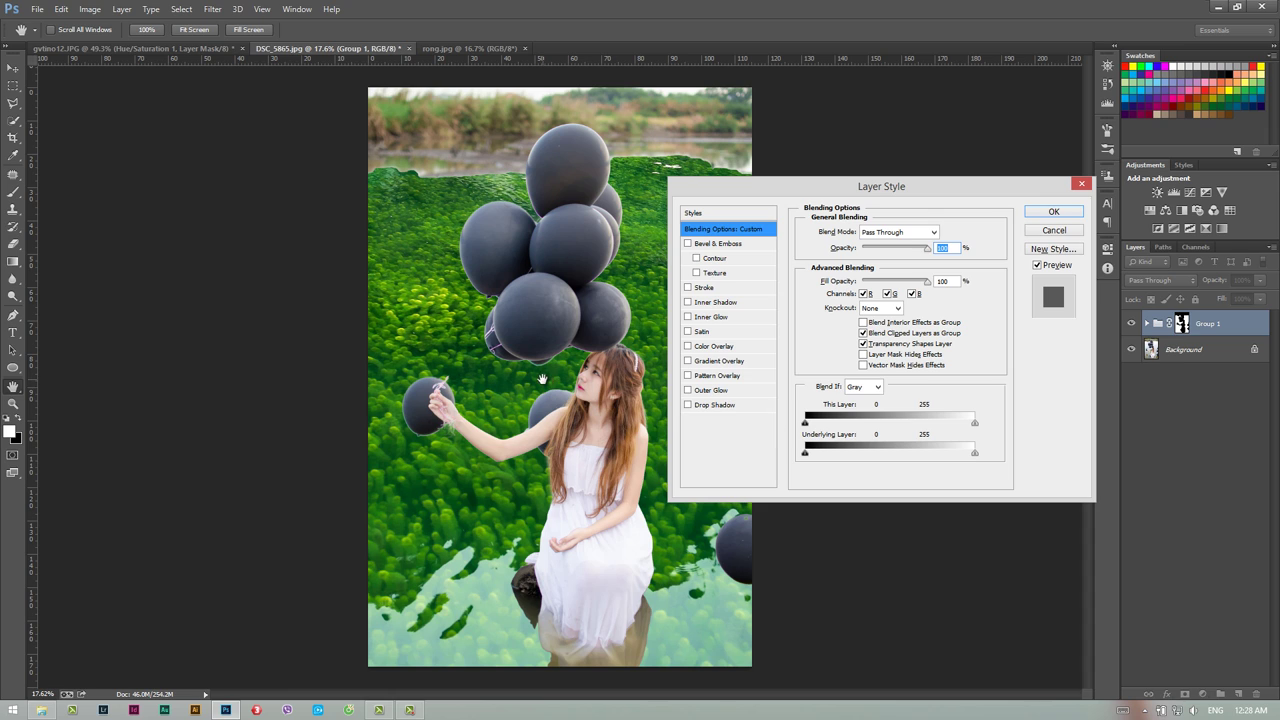
click(1146, 331)
drag(806, 425, 830, 427)
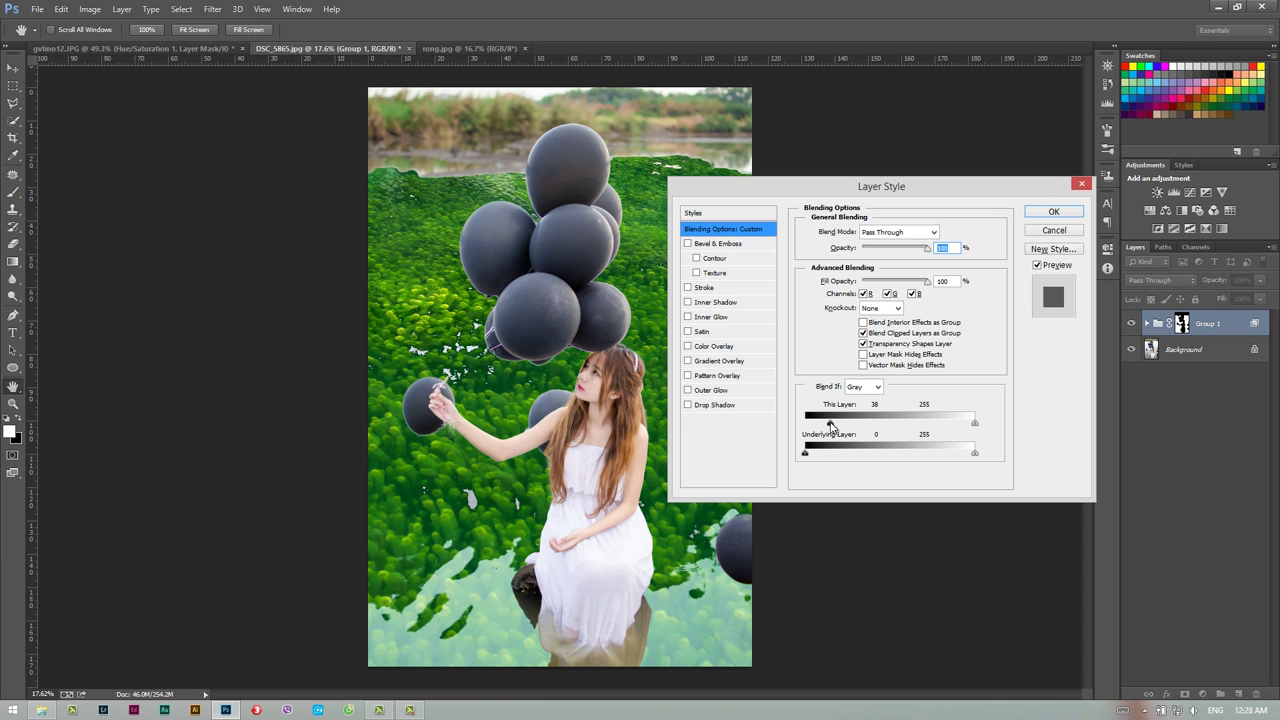
mouse_move(830, 427)
mouse_down()
mouse_move(894, 427)
mouse_move(779, 431)
mouse_up()
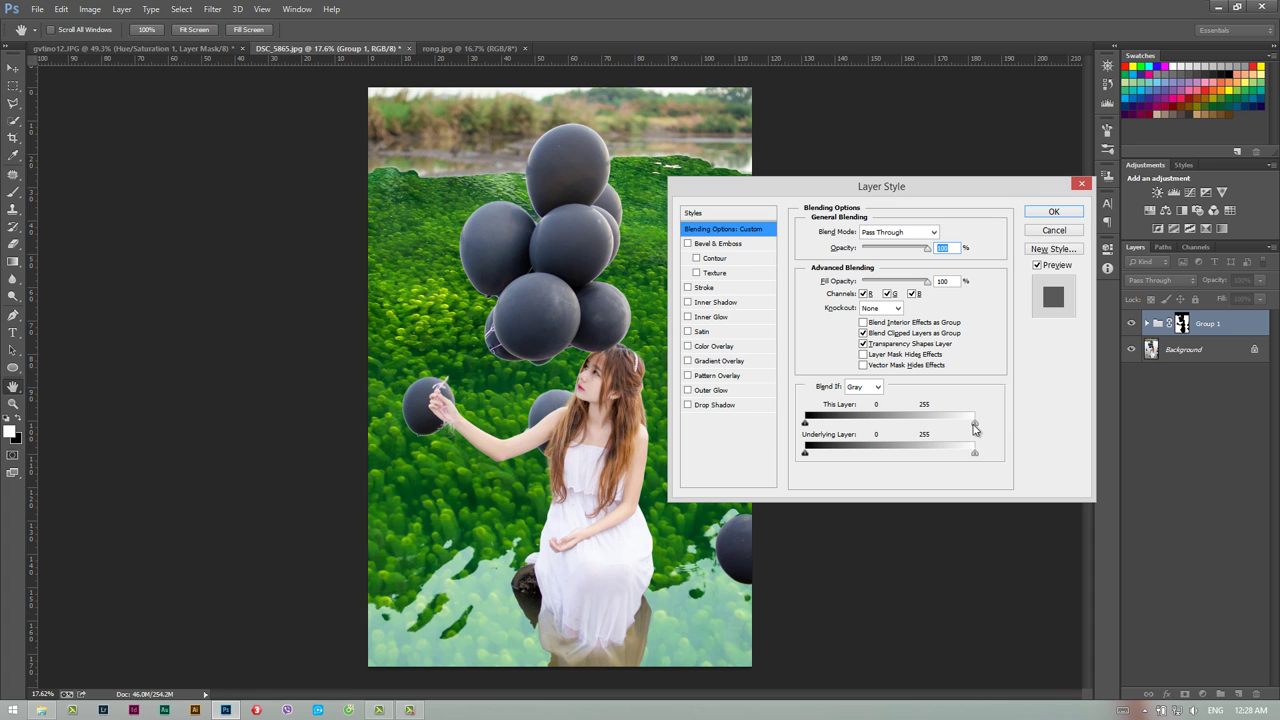
mouse_move(975, 428)
mouse_down()
mouse_move(905, 432)
mouse_move(985, 428)
mouse_up()
Test the Underlying Layer sliders, then restore the full 0–255 range so foliage covers the lake.
drag(806, 456, 901, 454)
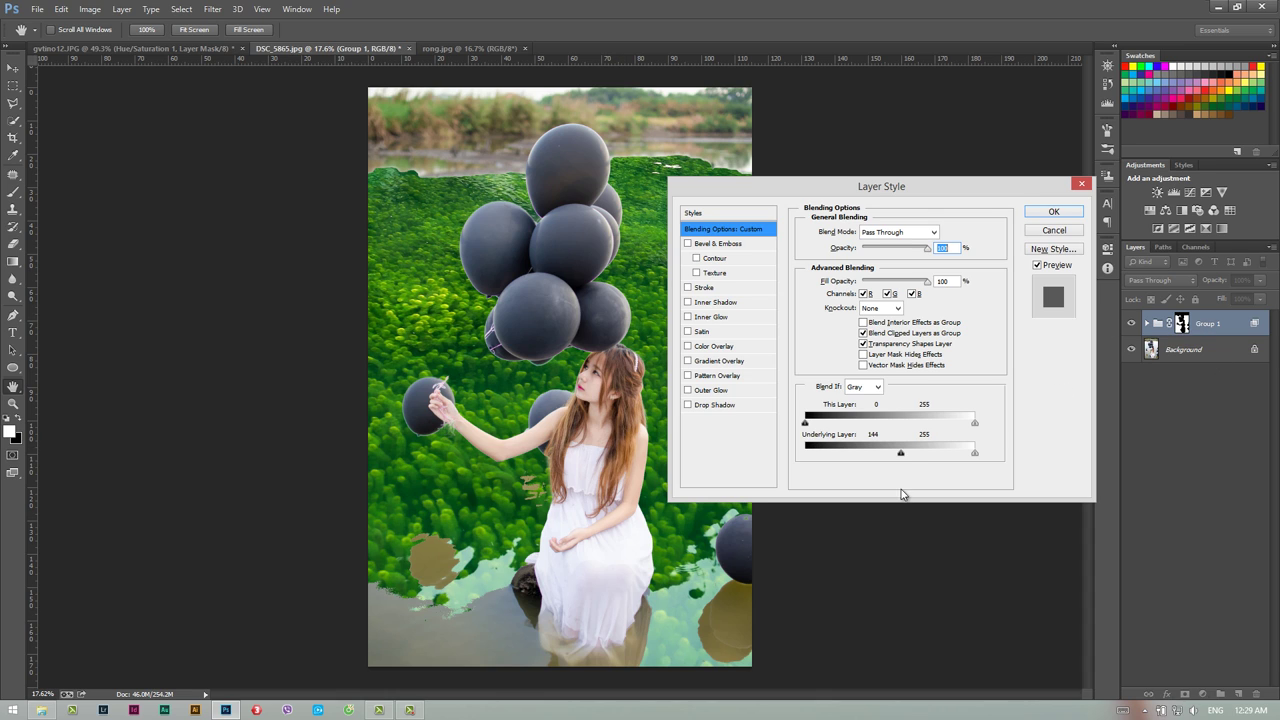
drag(903, 454, 805, 454)
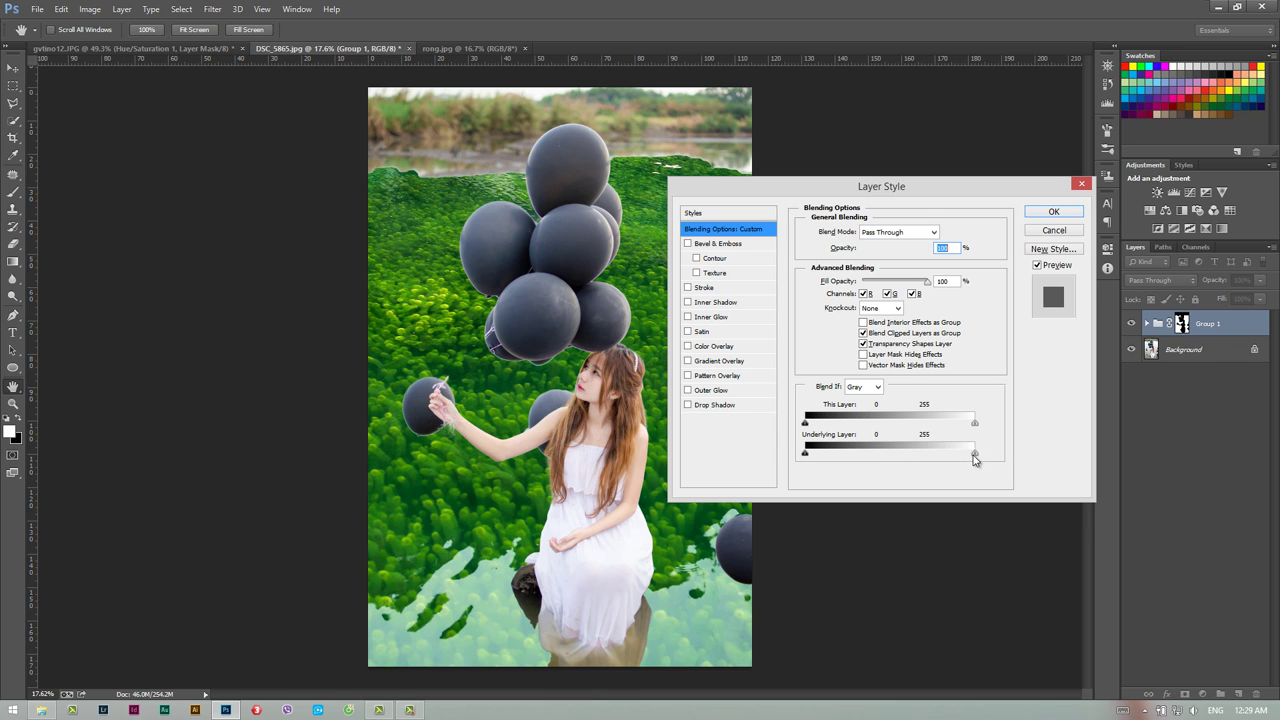
drag(974, 454, 921, 454)
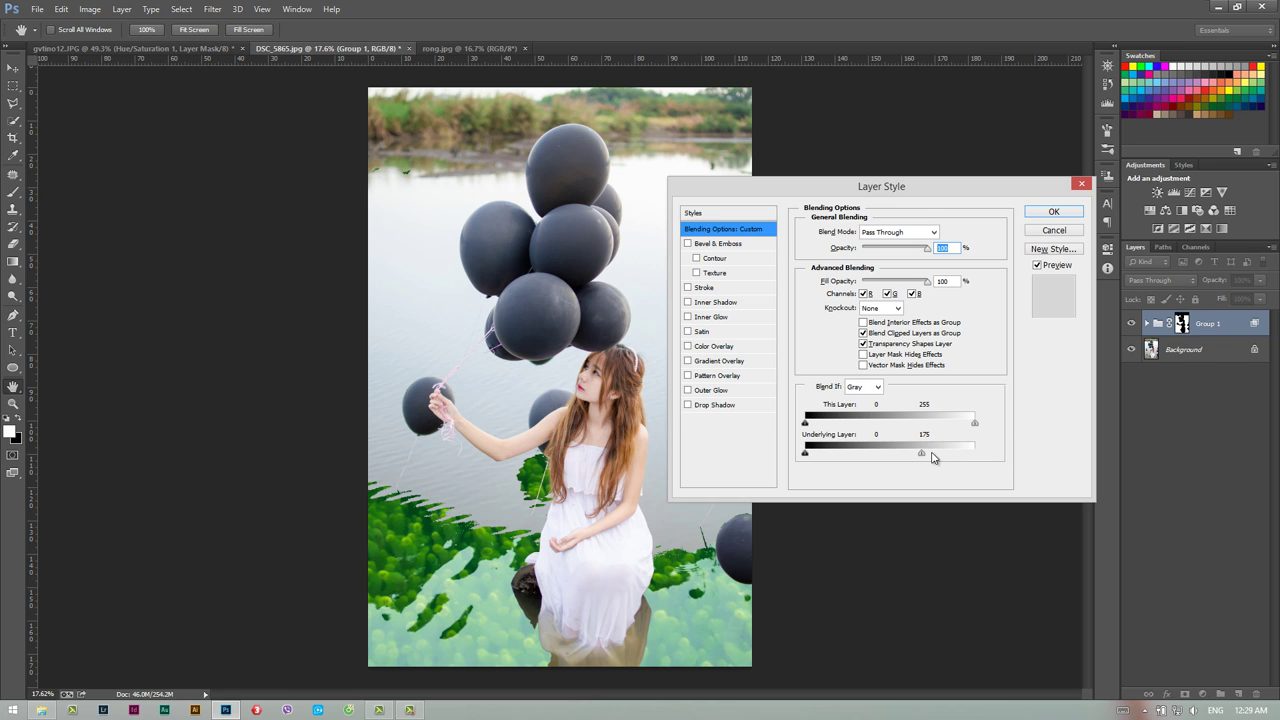
drag(921, 453, 964, 455)
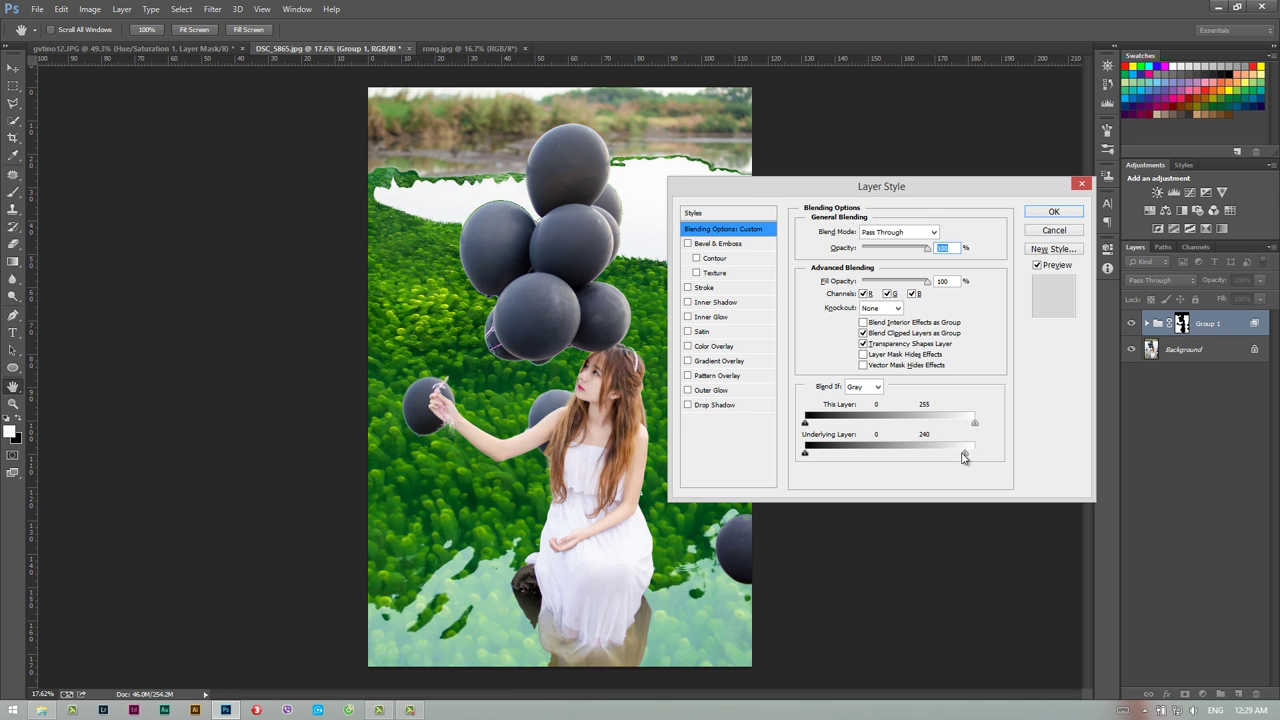
drag(964, 455, 975, 453)
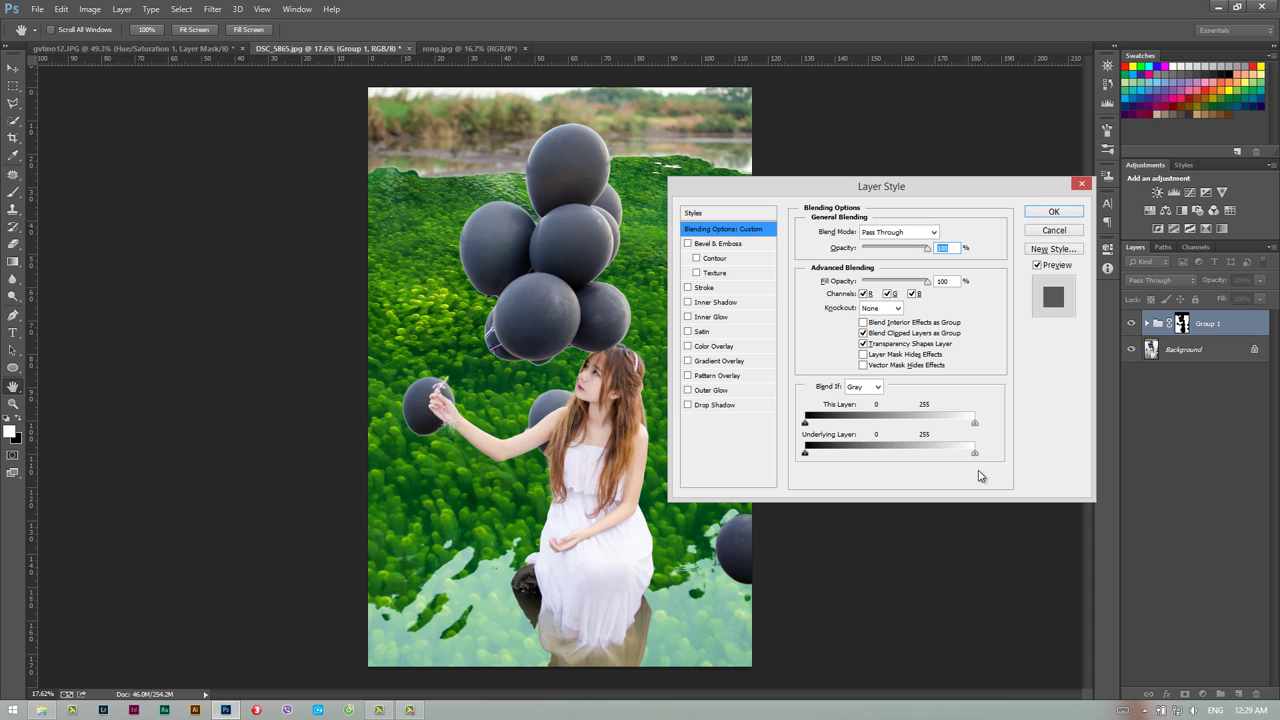
Alt-split the Underlying Layer white slider to test a highlight fade around 206.
key(alt)
drag(975, 453, 942, 455)
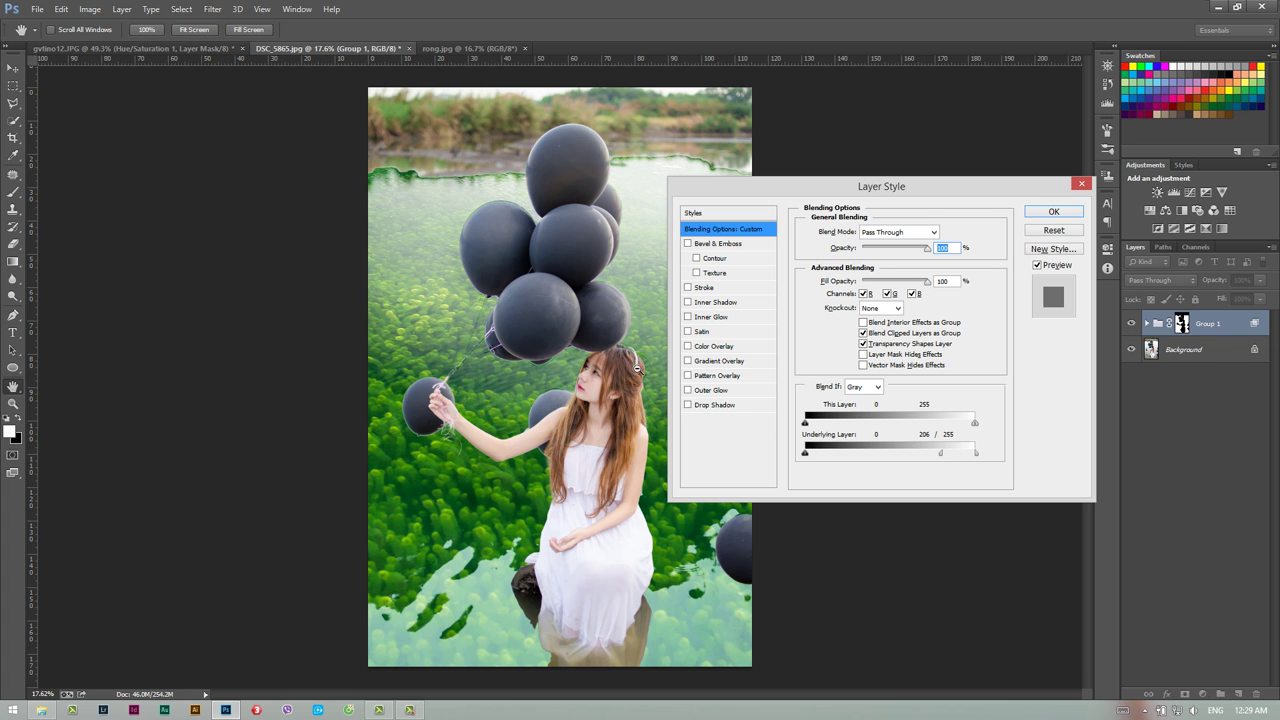
drag(942, 455, 1012, 503)
key(alt)
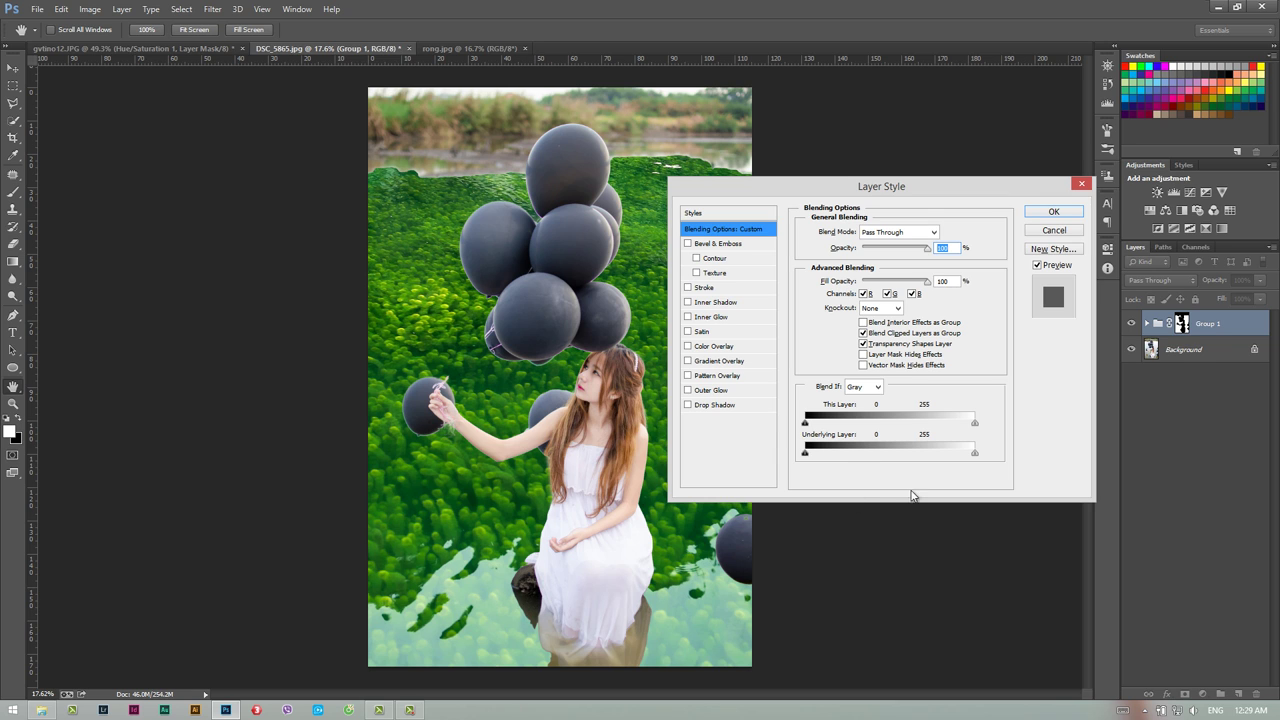
Alt-split the Underlying Layer white slider to 133/235 so foliage fades into the water.
drag(977, 457, 1008, 459)
mouse_move(975, 457)
mouse_down()
mouse_move(902, 458)
mouse_move(972, 461)
mouse_up()
drag(975, 457, 893, 458)
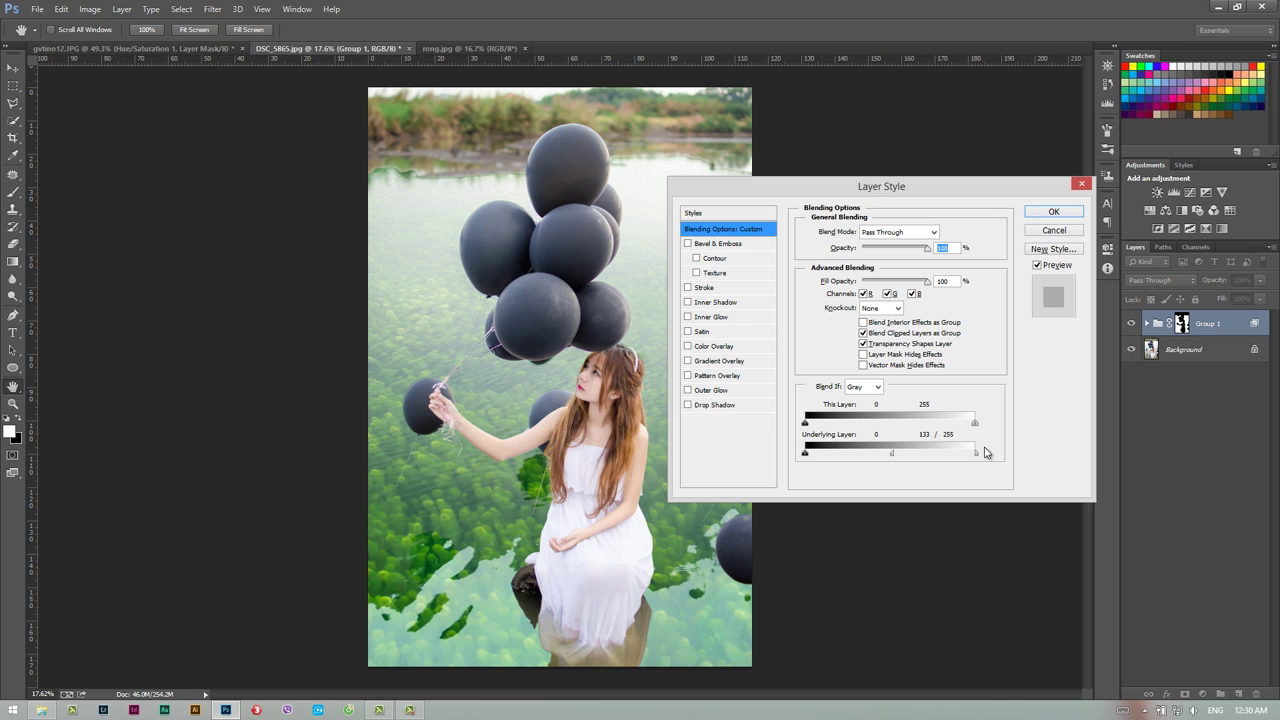
drag(975, 457, 962, 452)
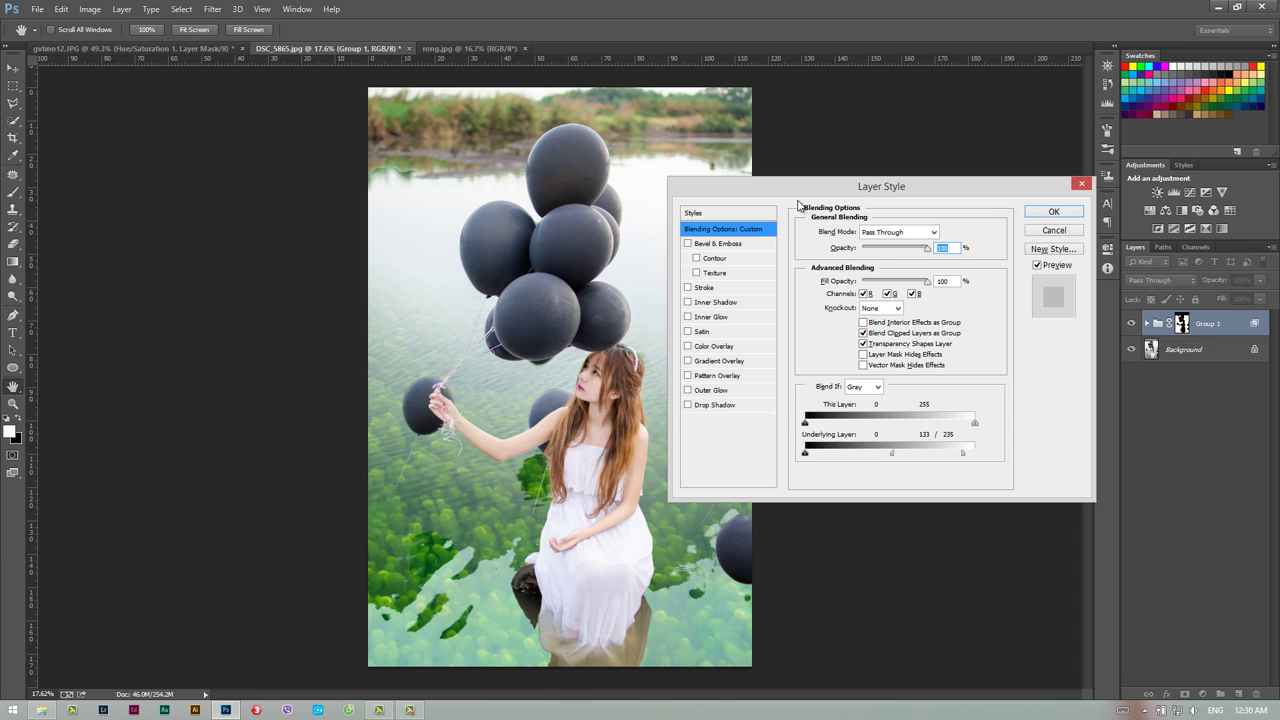
Move the Layer Style dialog aside, apply the blending changes and select Group 1's mask.
mouse_move(795, 192)
mouse_down()
mouse_move(947, 178)
mouse_move(773, 177)
mouse_up()
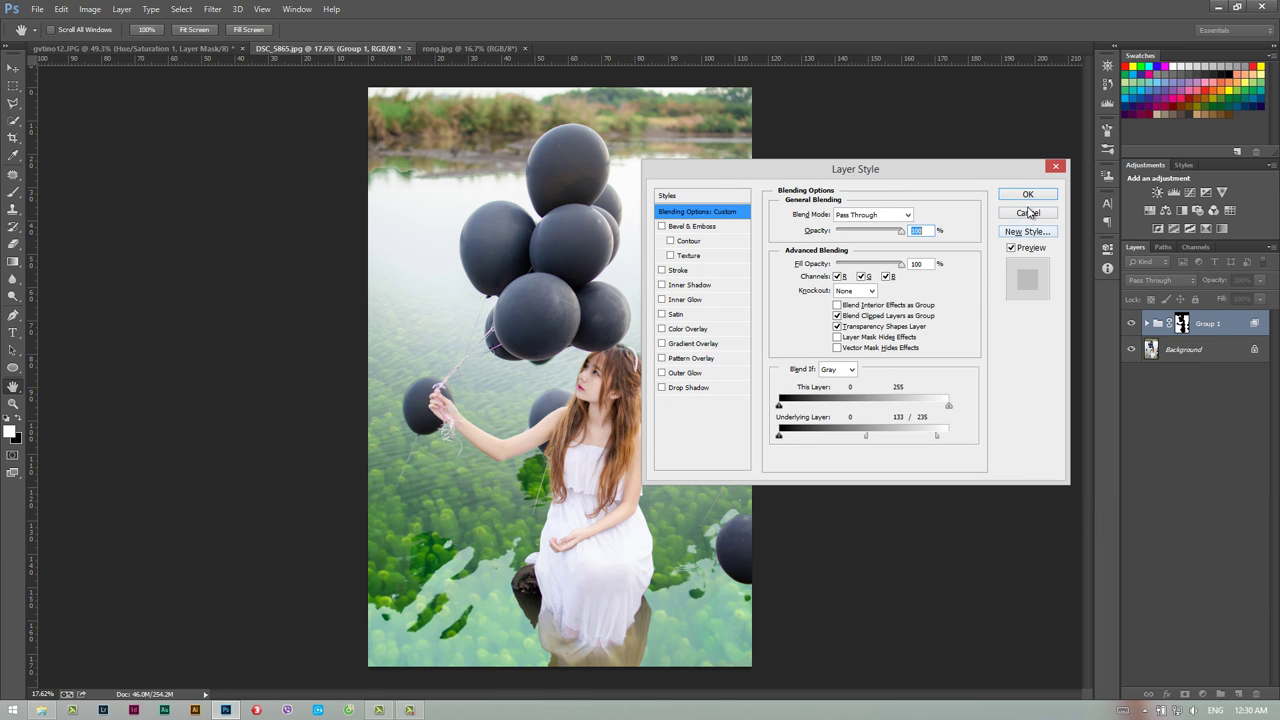
key(z)
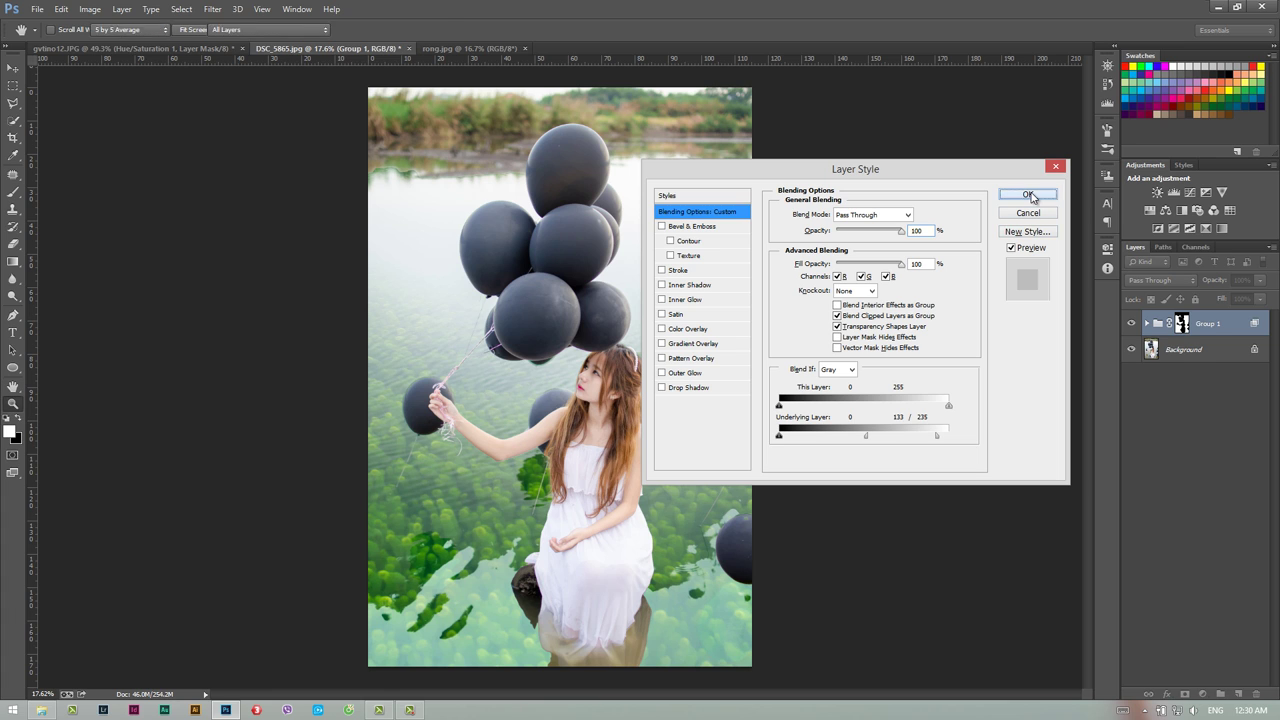
click(1029, 195)
click(1180, 330)
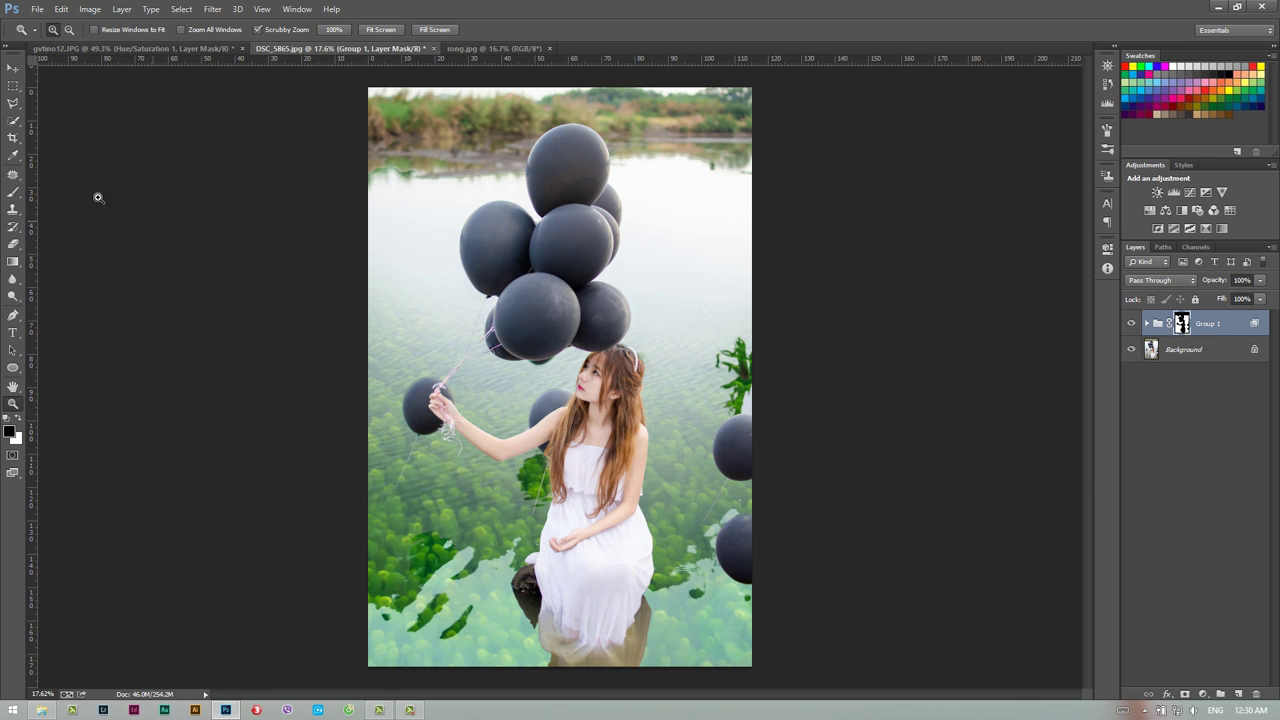
With a 700 white brush, lighten the dress reflection and erase the dark reflection below the rock.
click(13, 191)
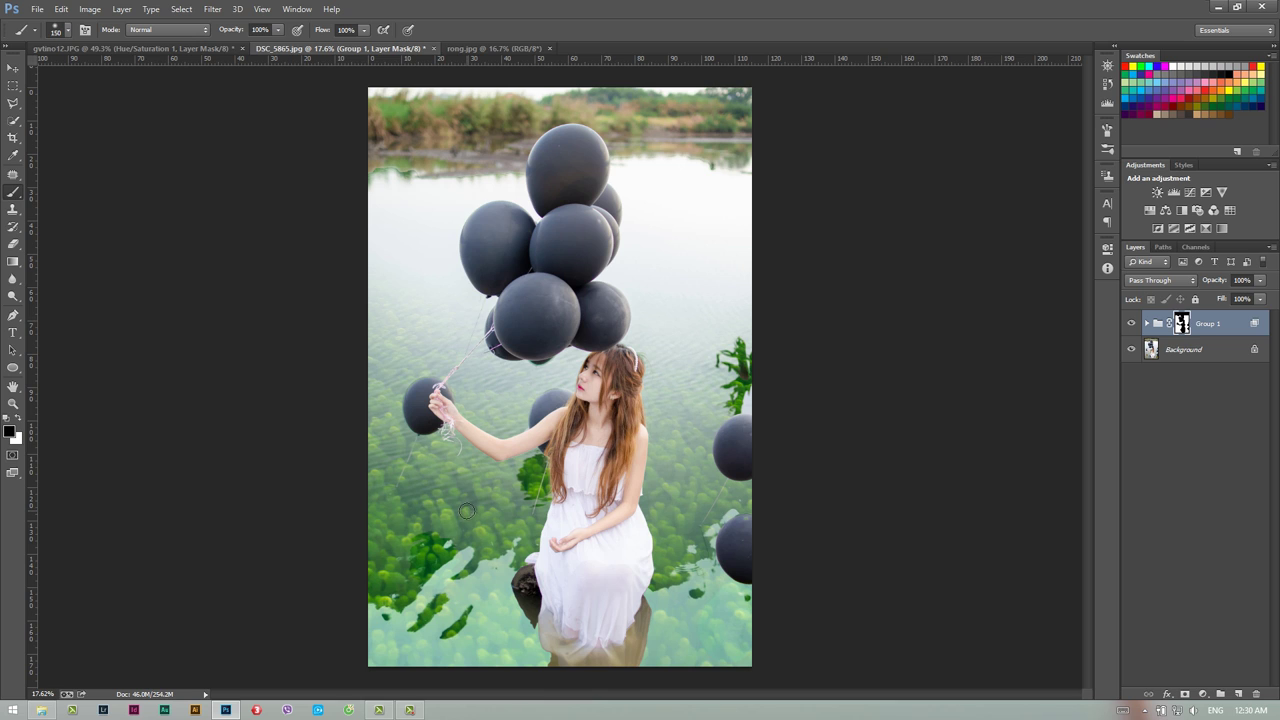
key(bracketright)
key(bracketright)
key(bracketright)
key(x)
drag(615, 610, 518, 682)
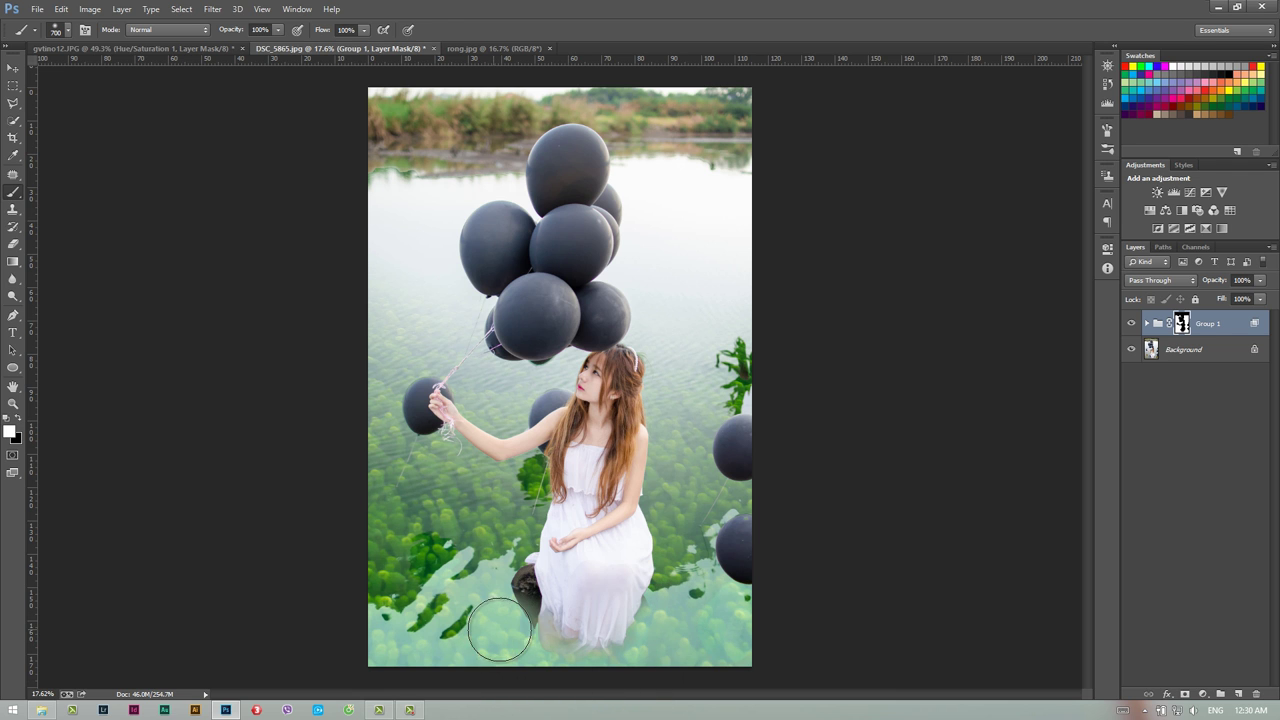
key(z)
drag(534, 630, 617, 623)
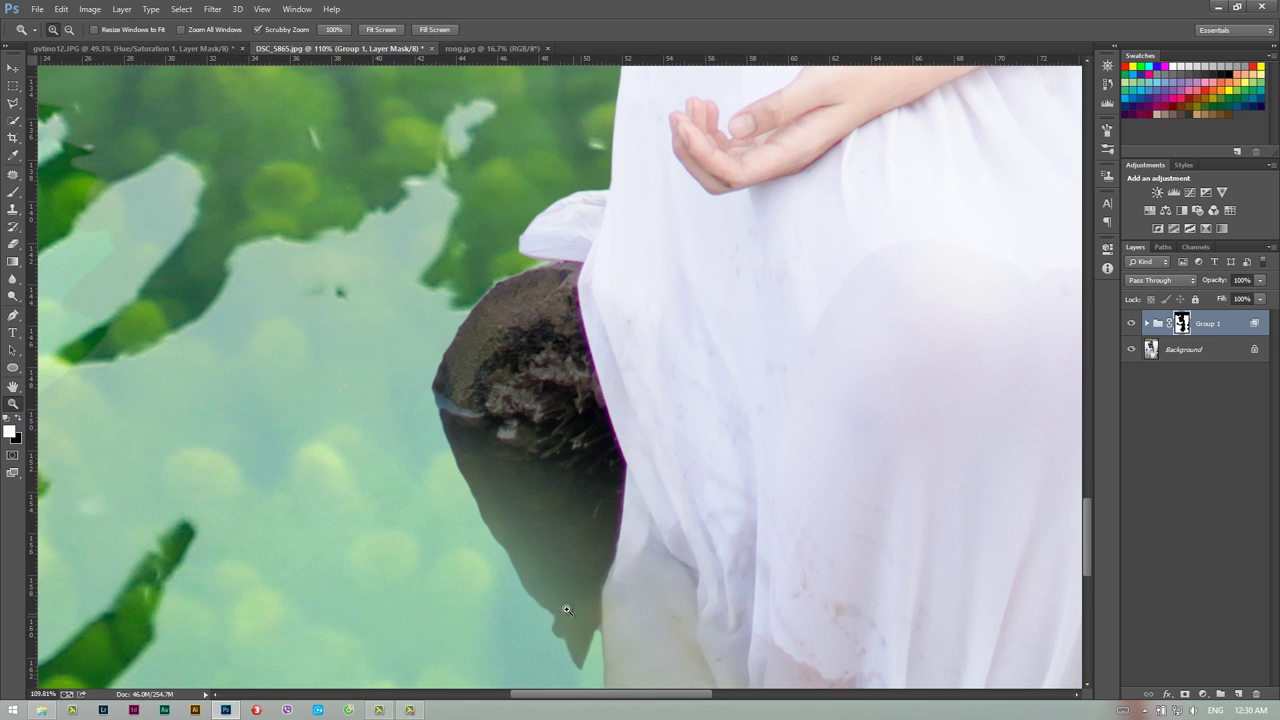
key(b)
key(bracketleft)
key(bracketleft)
key(bracketleft)
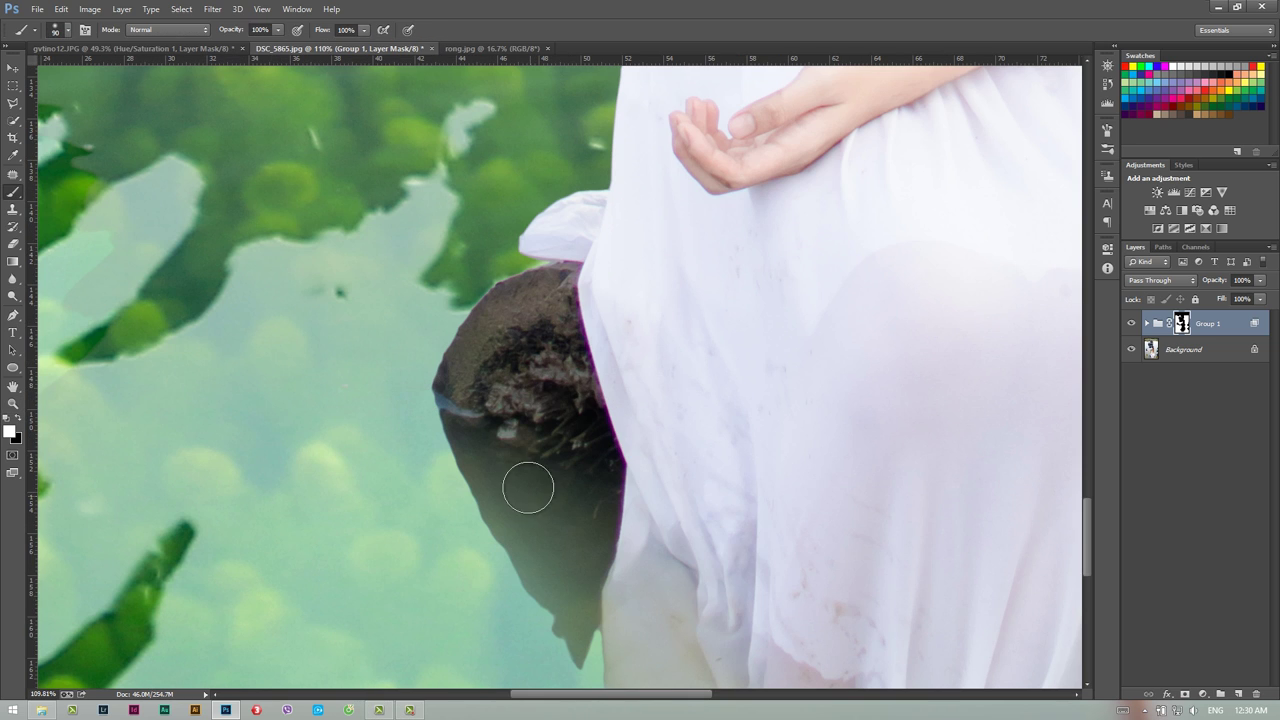
drag(460, 430, 600, 500)
drag(480, 500, 610, 520)
mouse_move(503, 586)
mouse_down()
mouse_move(525, 535)
mouse_move(571, 563)
mouse_move(600, 500)
mouse_move(575, 680)
mouse_up()
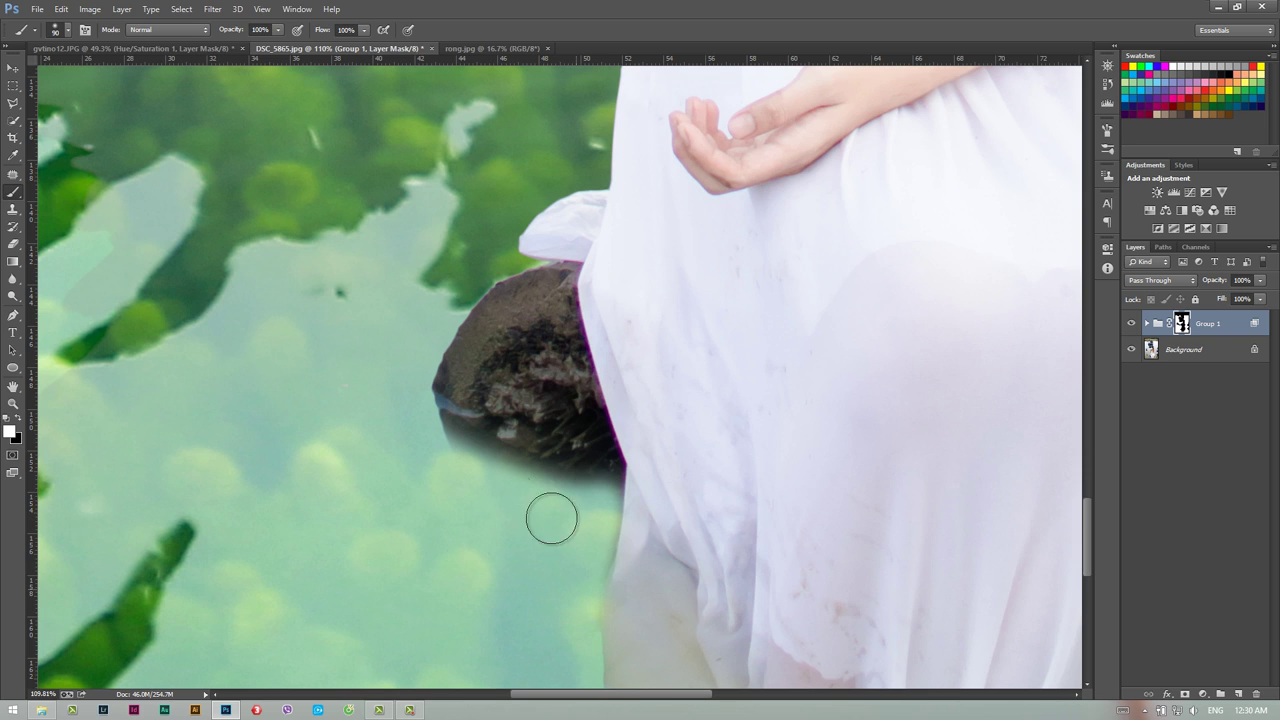
Paint the right-edge plant with a smaller brush to reveal its original brown stem.
key(z)
drag(520, 424, 444, 424)
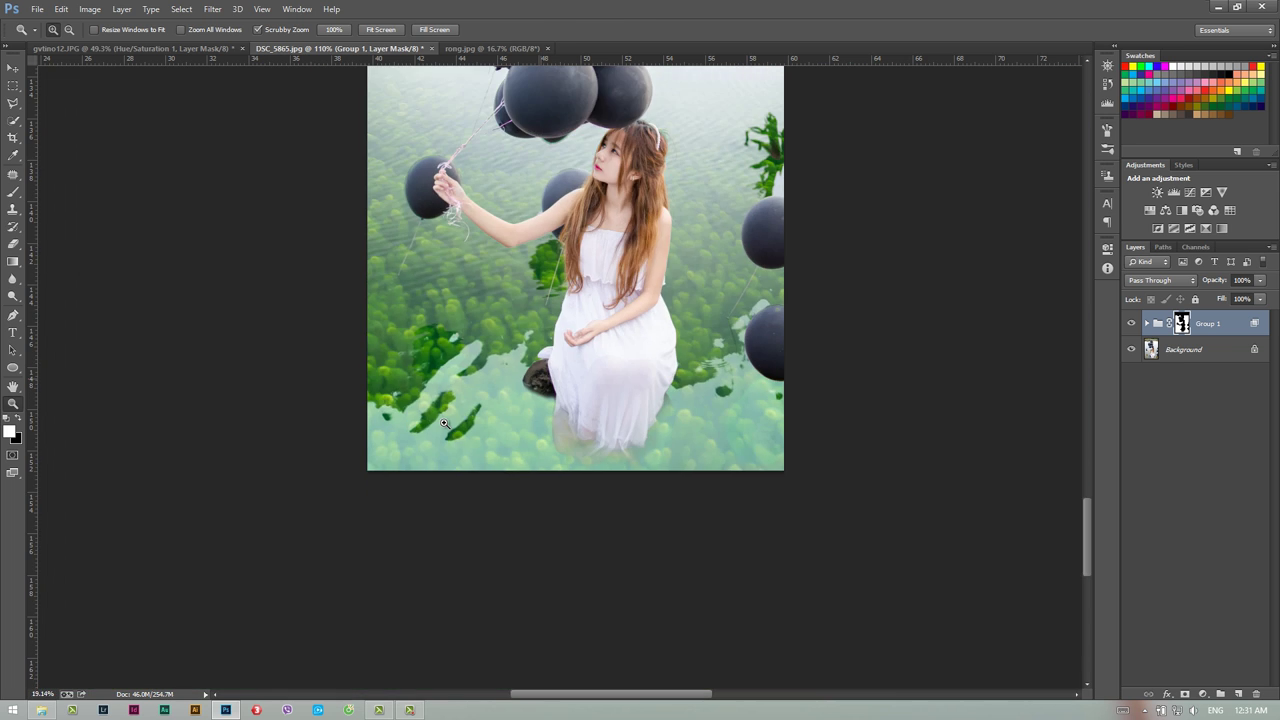
key(ctrl+0)
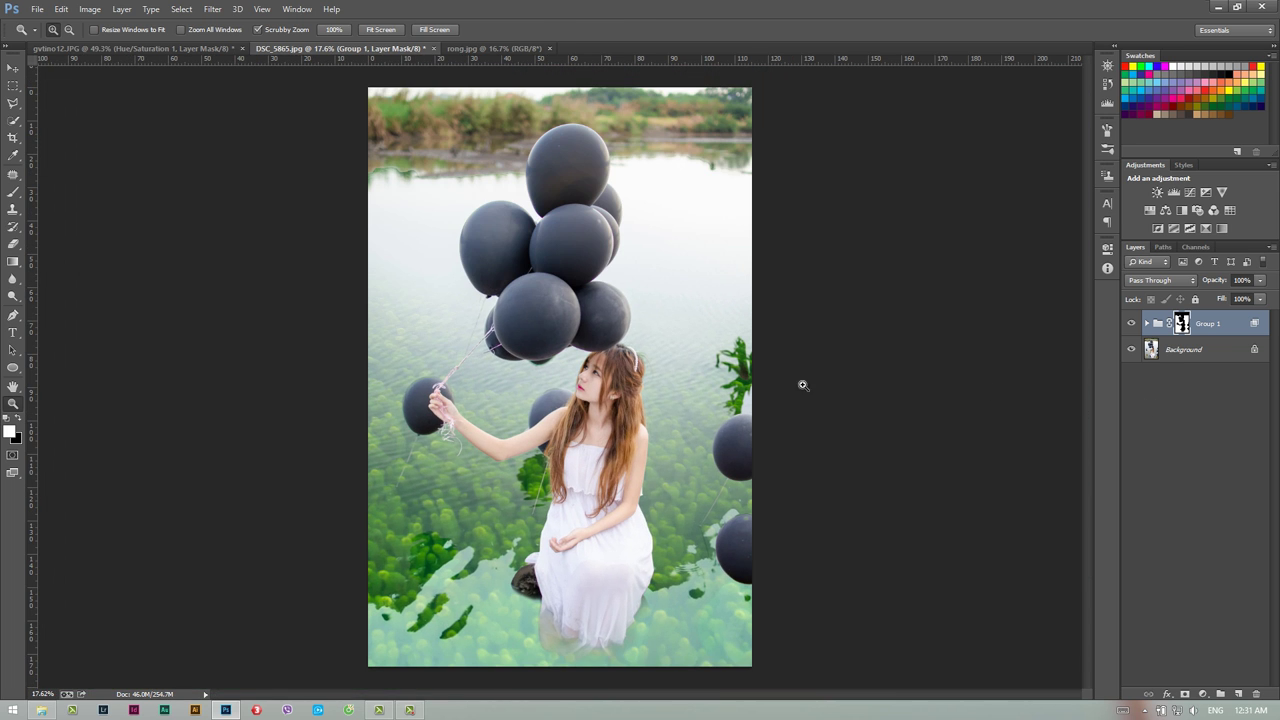
drag(750, 361, 857, 389)
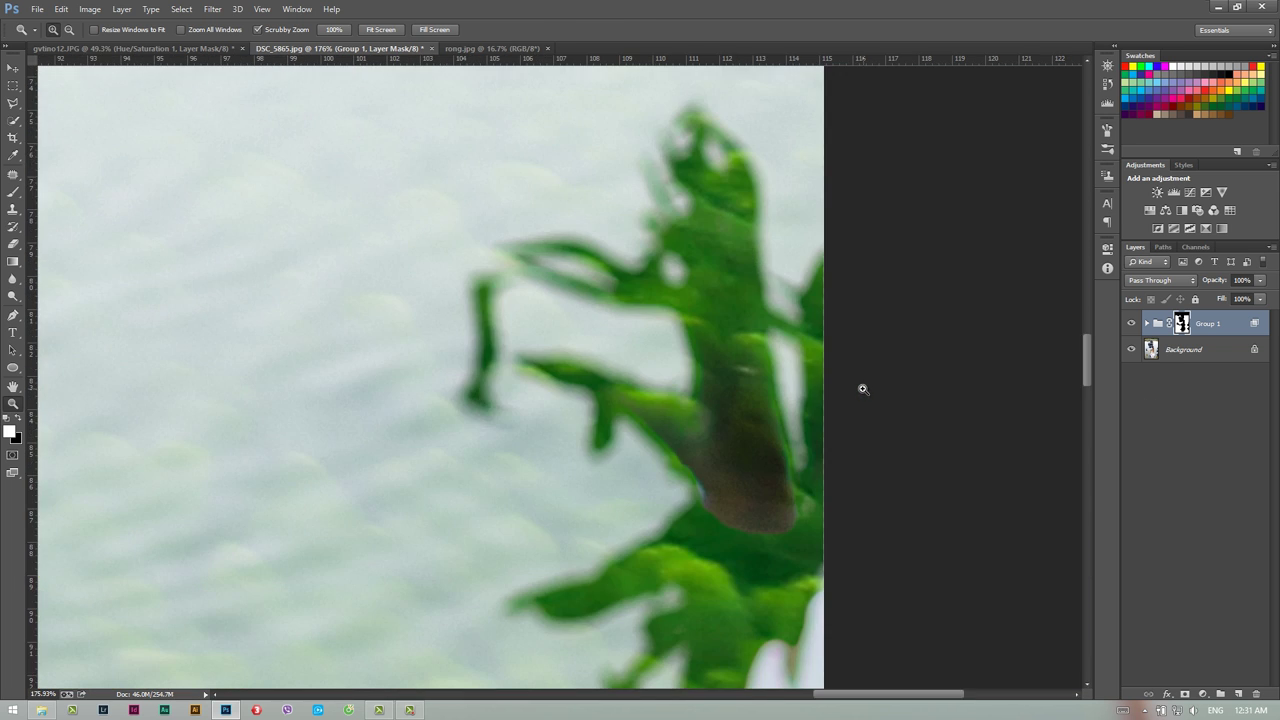
key(b)
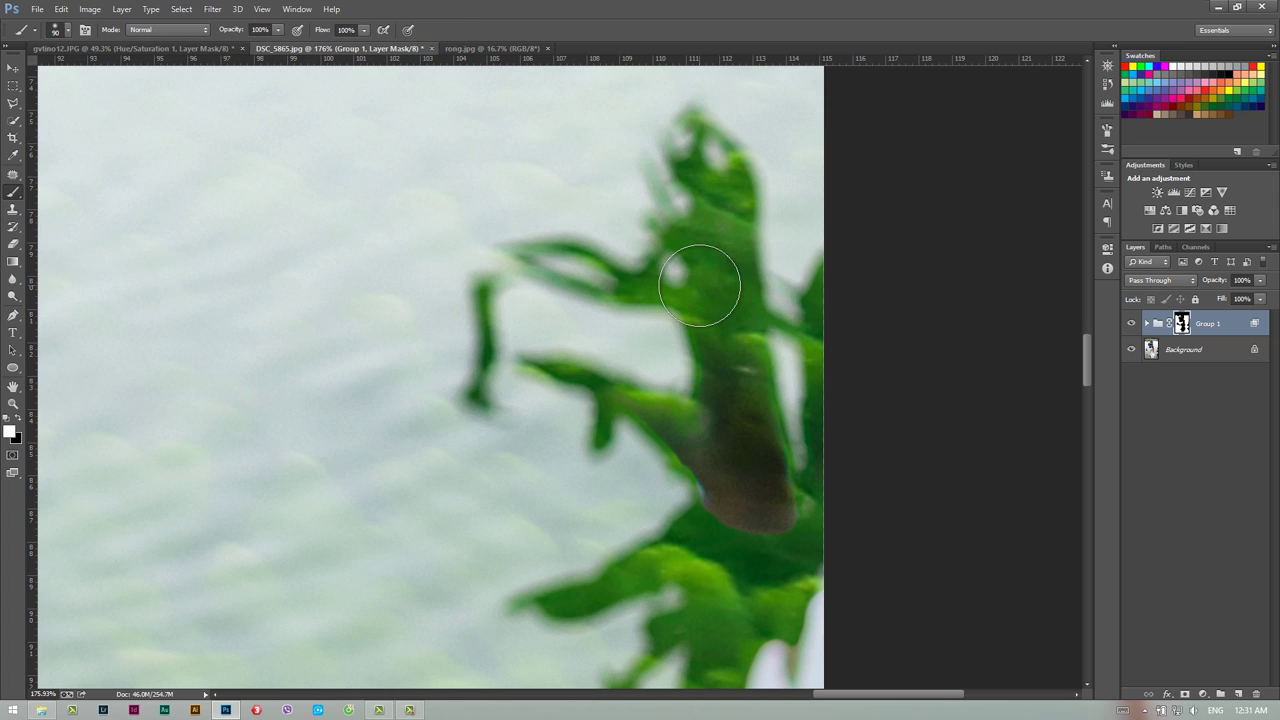
key(bracketleft)
key(bracketleft)
key(bracketleft)
mouse_move(723, 225)
mouse_down()
mouse_move(740, 377)
mouse_move(718, 205)
mouse_move(709, 420)
mouse_move(672, 417)
mouse_up()
key(bracketleft)
key(bracketleft)
key(bracketleft)
key(bracketleft)
mouse_move(571, 374)
mouse_down()
mouse_move(526, 361)
mouse_move(610, 402)
mouse_move(600, 438)
mouse_move(690, 418)
mouse_up()
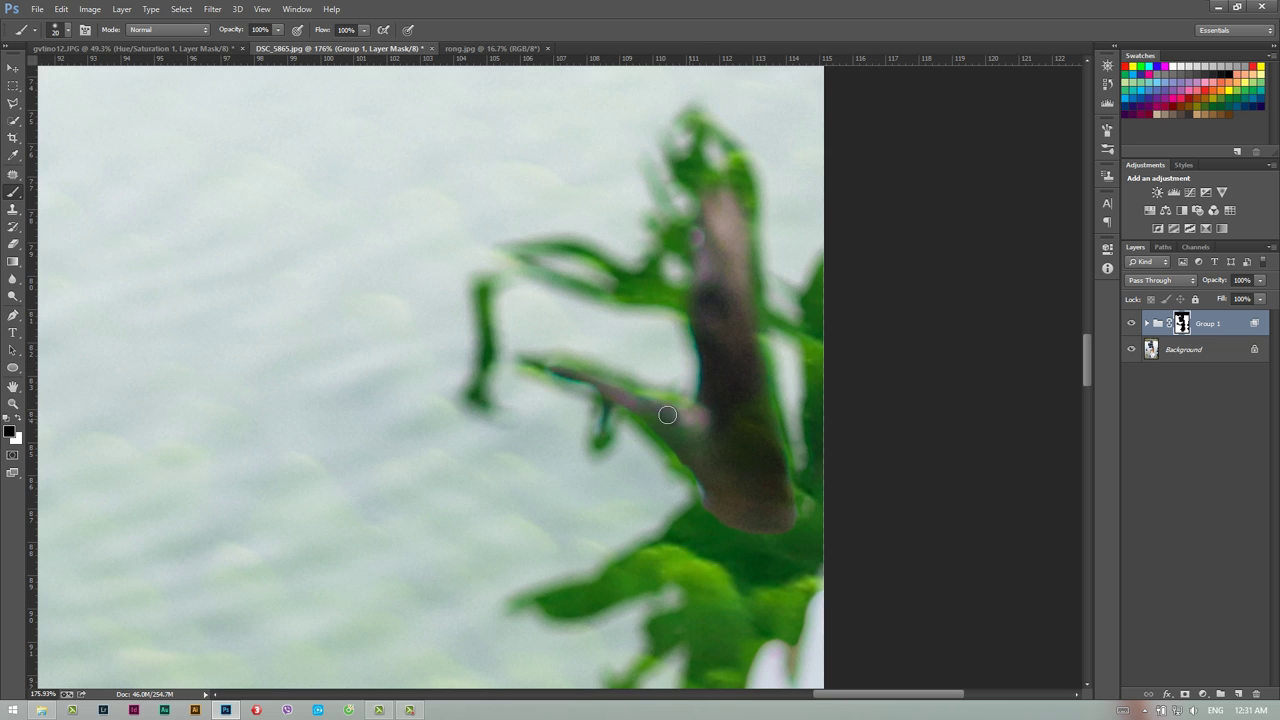
drag(688, 292, 634, 283)
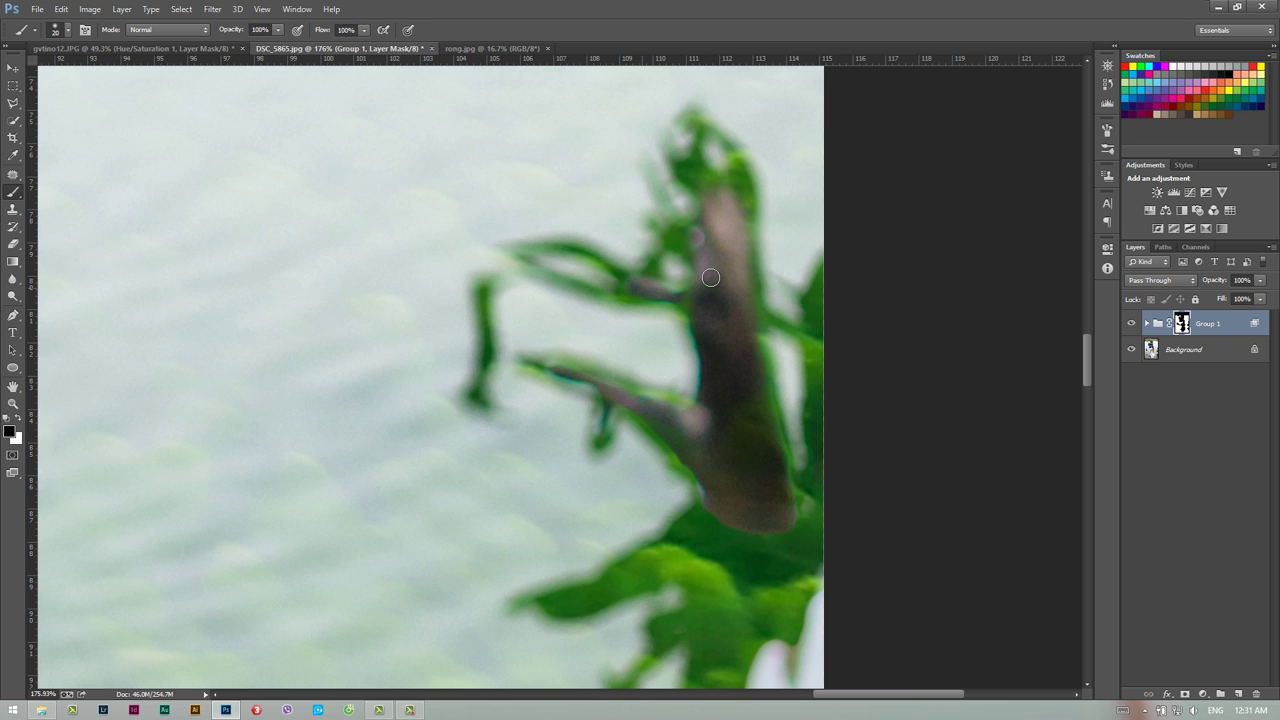
key(z)
drag(649, 335, 562, 393)
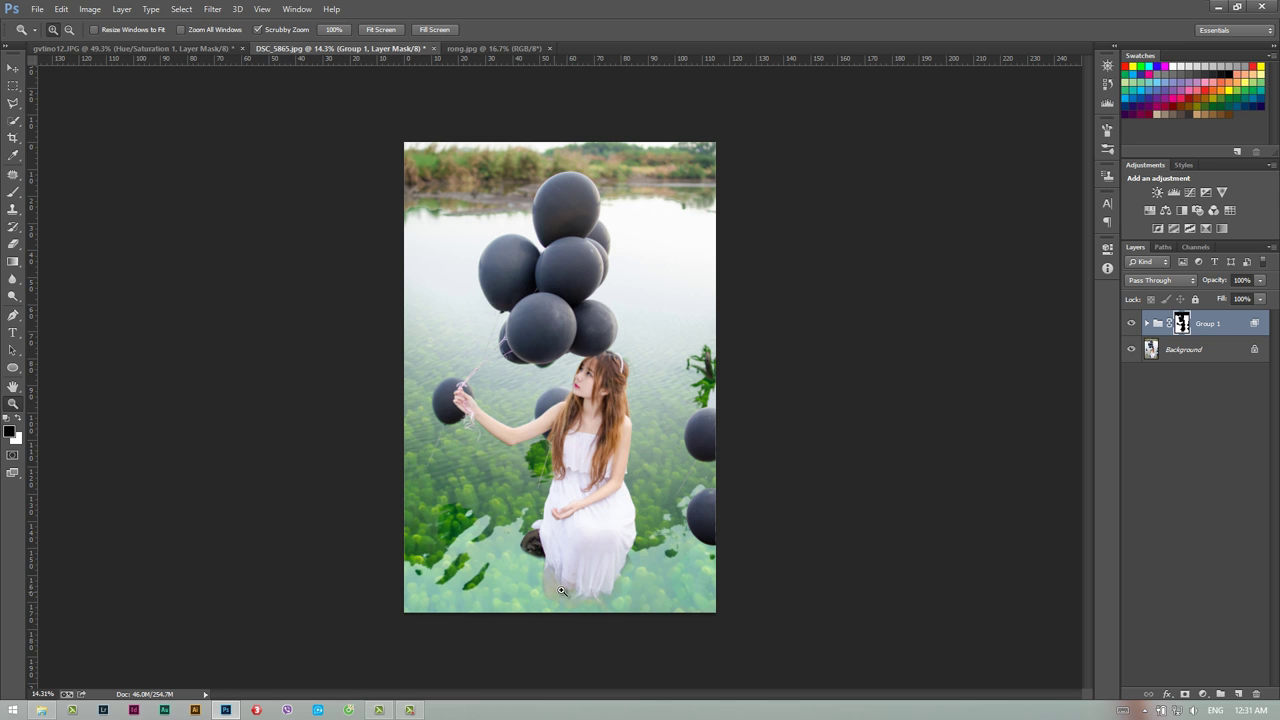
Lower Group 1's Underlying Layer Blend If split to about 96/235 and apply it.
double_click(1198, 332)
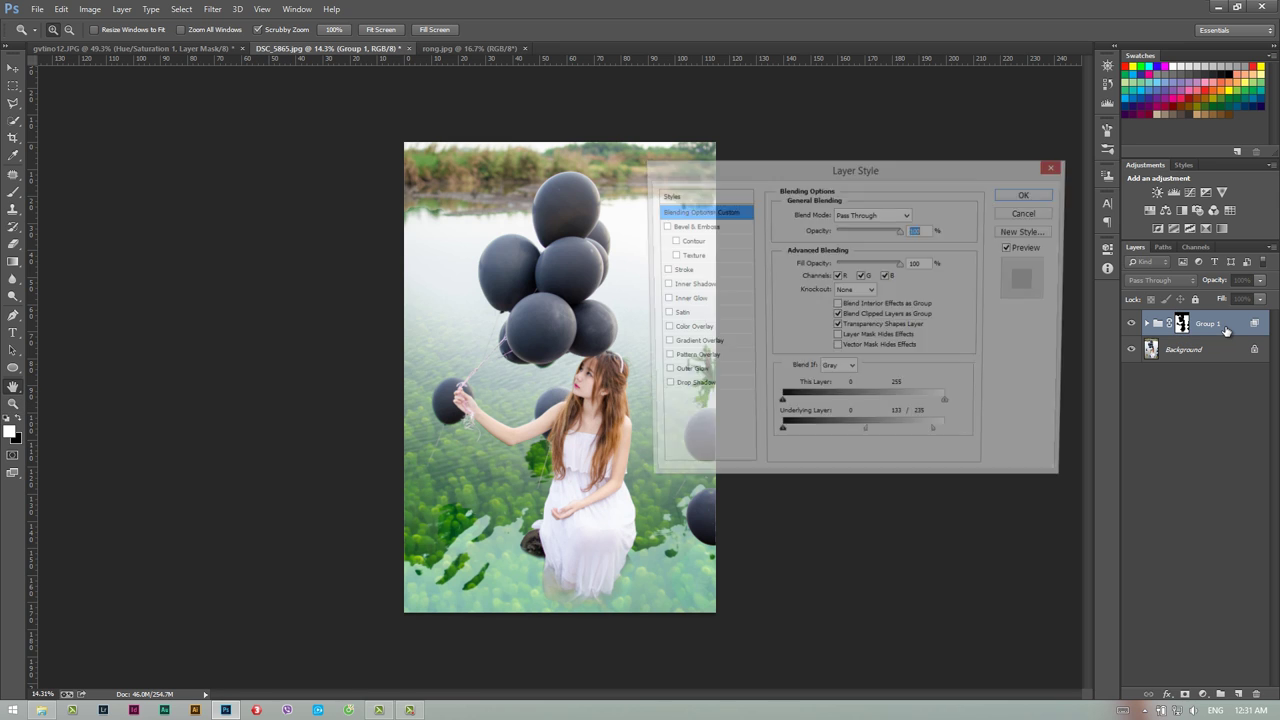
click(1028, 212)
right_click(1192, 323)
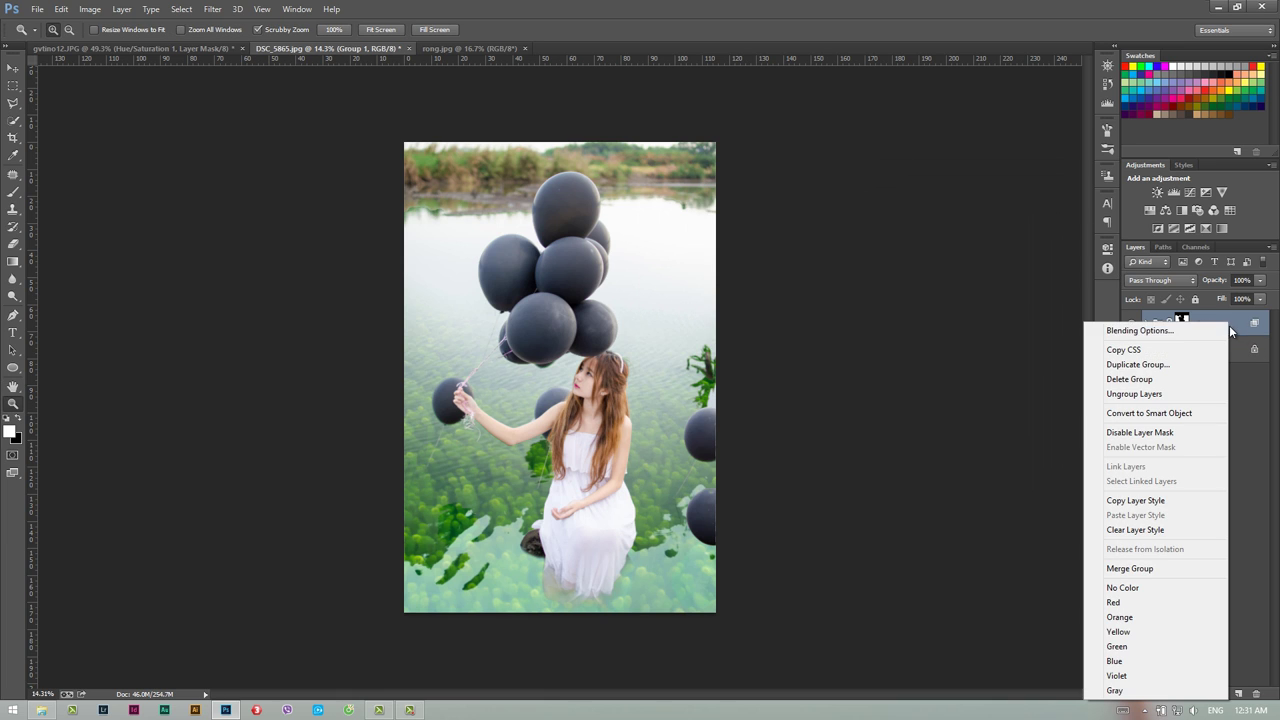
key(Escape)
double_click(1220, 323)
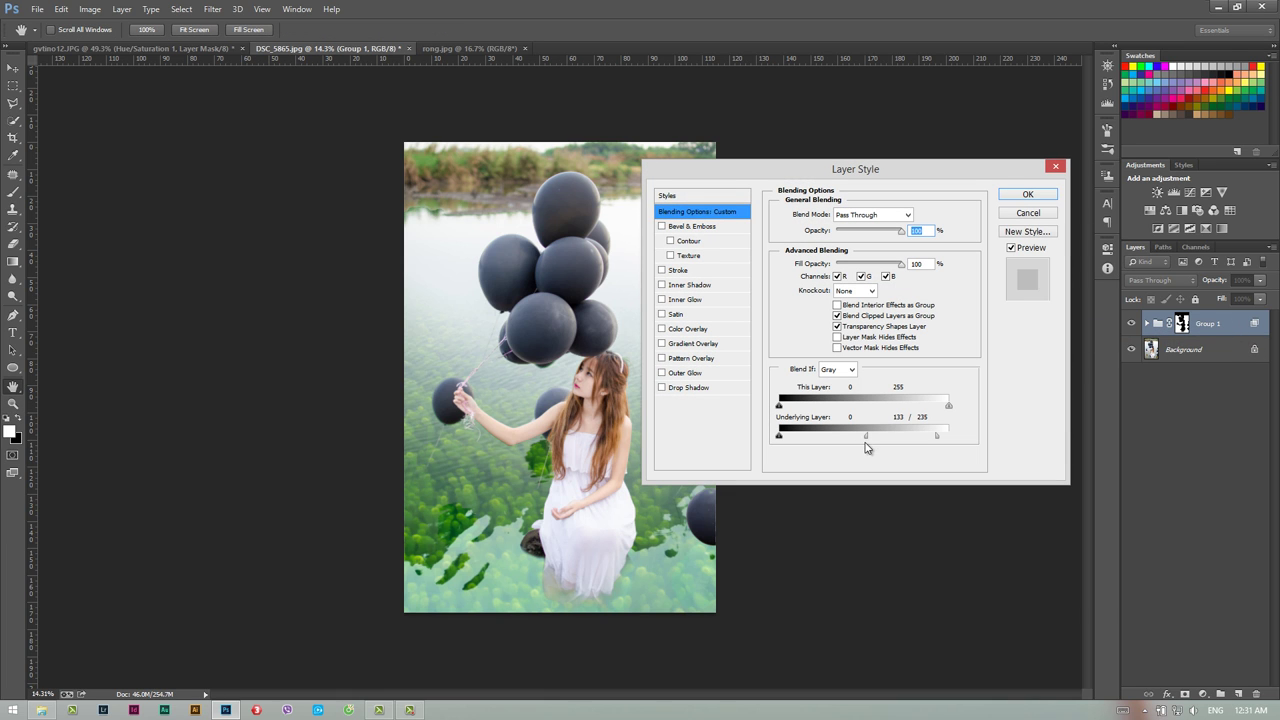
mouse_move(864, 443)
mouse_down()
mouse_move(891, 440)
mouse_move(843, 448)
mouse_up()
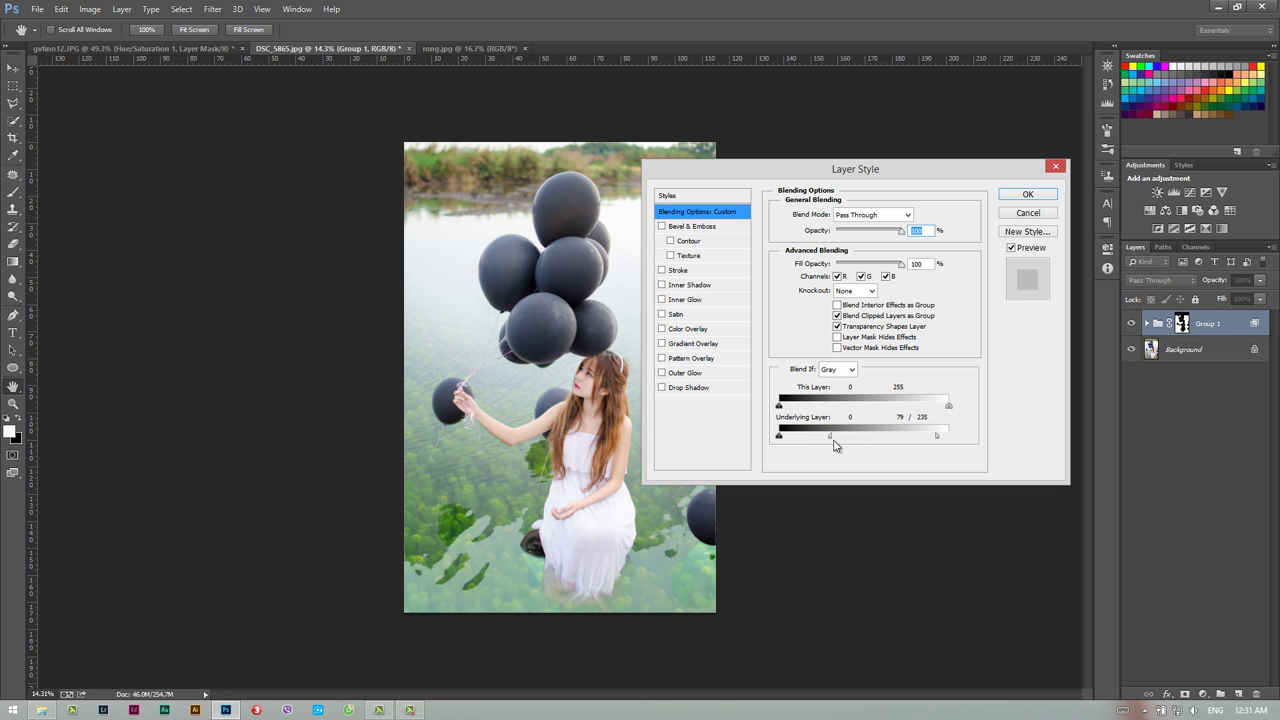
drag(835, 446, 842, 446)
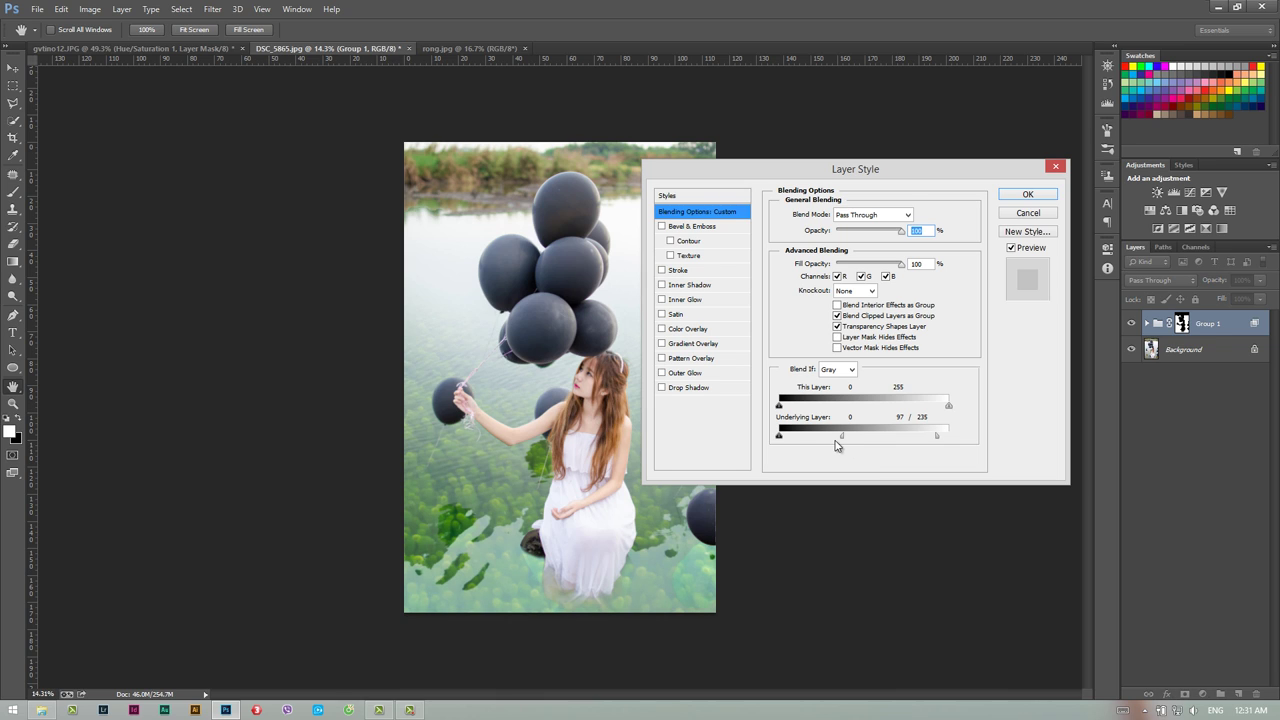
drag(843, 437, 841, 437)
click(1026, 196)
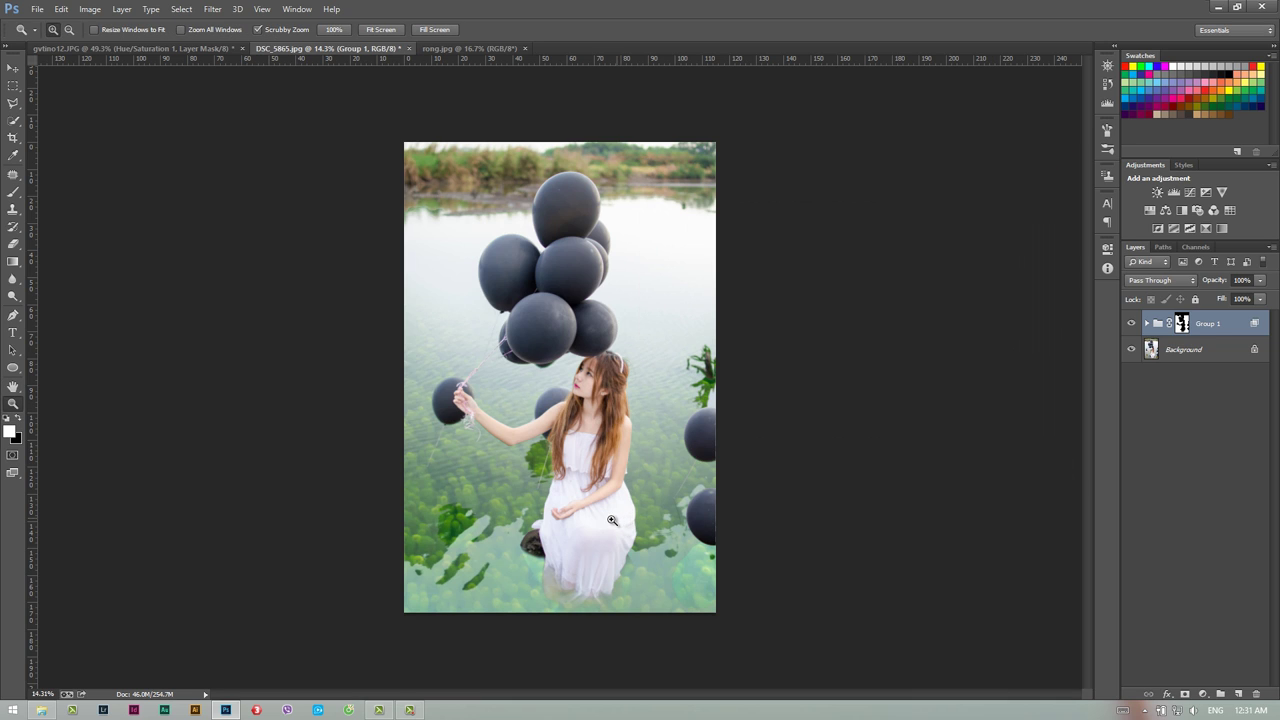
Set a 1100 brush on Group 1's mask, expand the group, select Layer 1 and open the photos folder.
click(1181, 323)
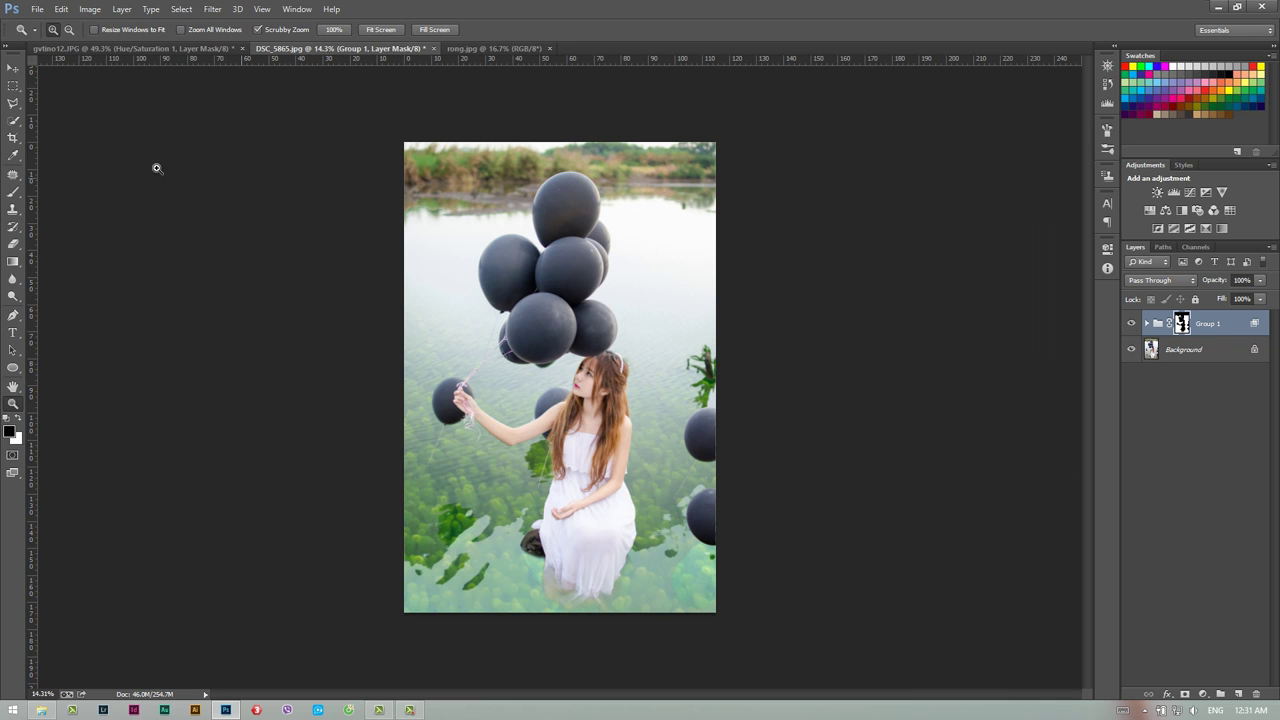
click(13, 191)
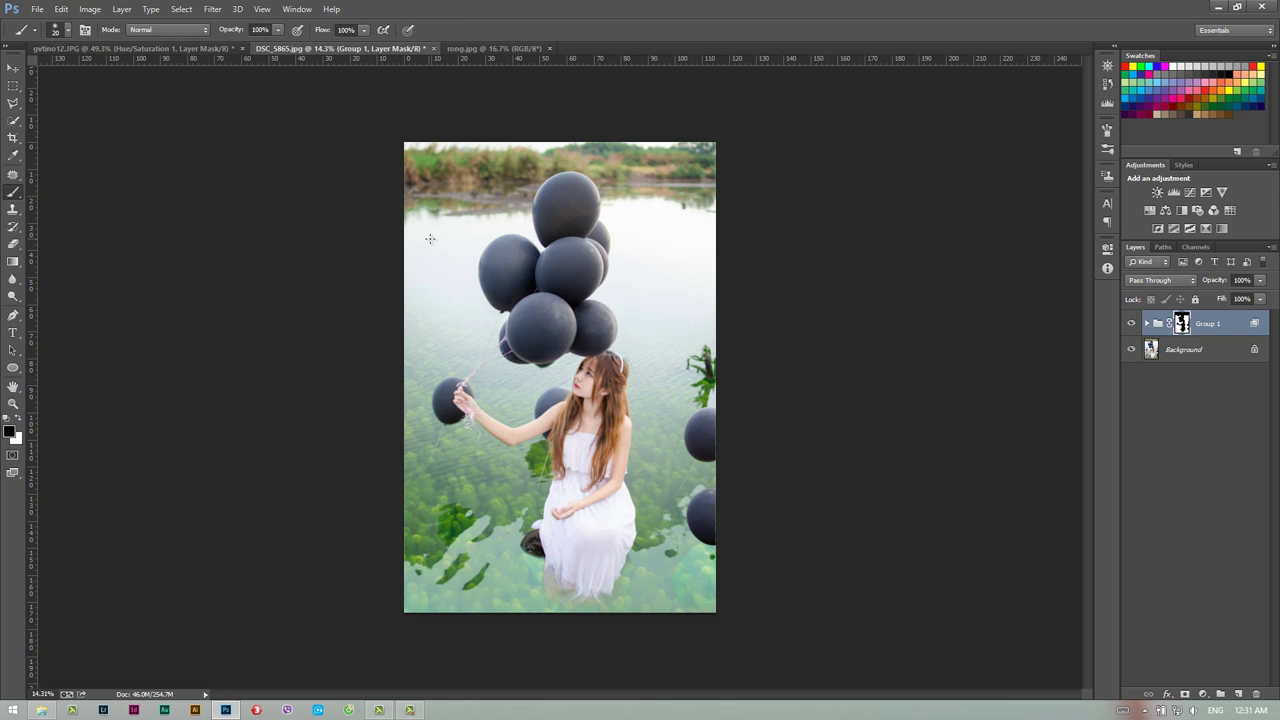
key(bracketright)
key(bracketright)
key(bracketright)
click(1146, 324)
click(1182, 352)
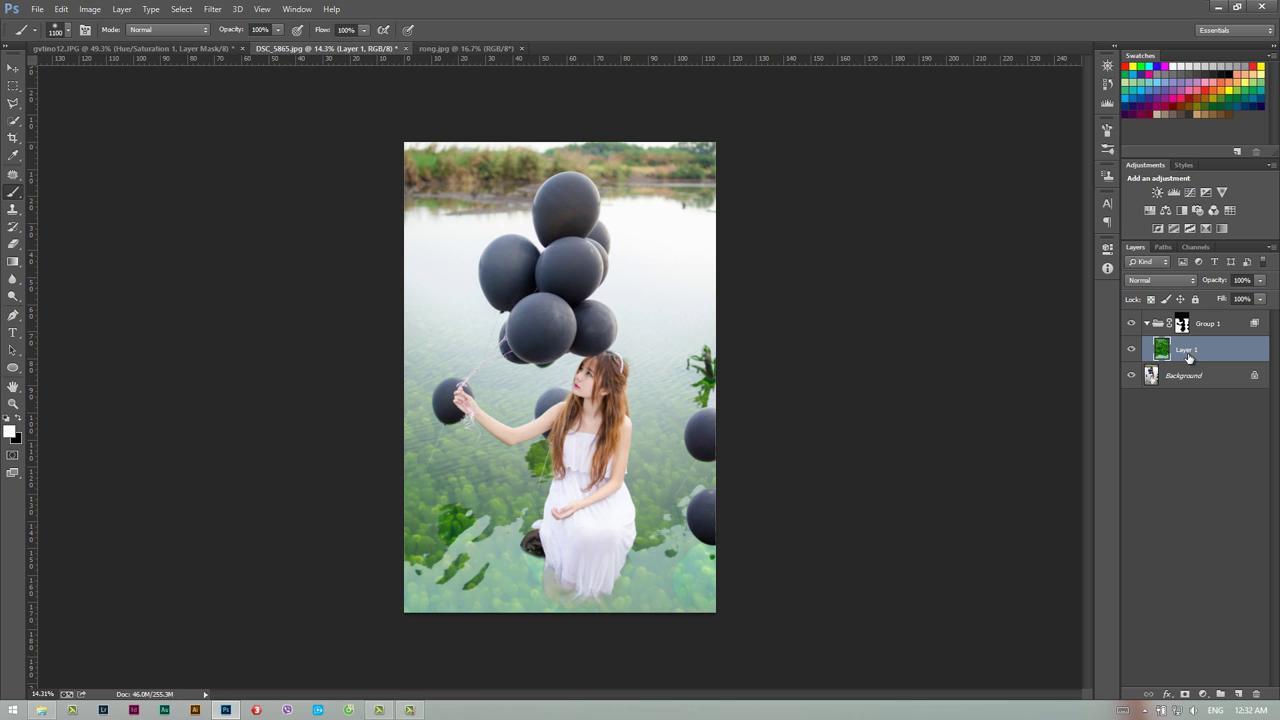
click(41, 710)
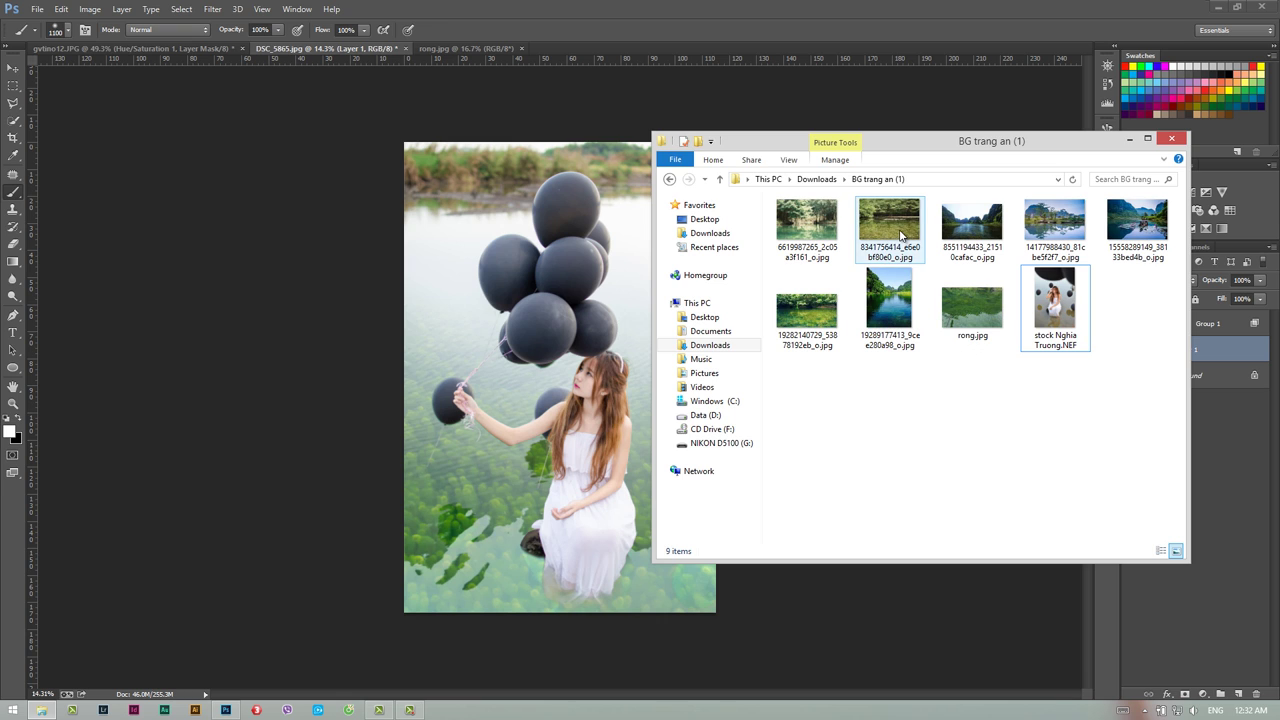
drag(808, 310, 528, 392)
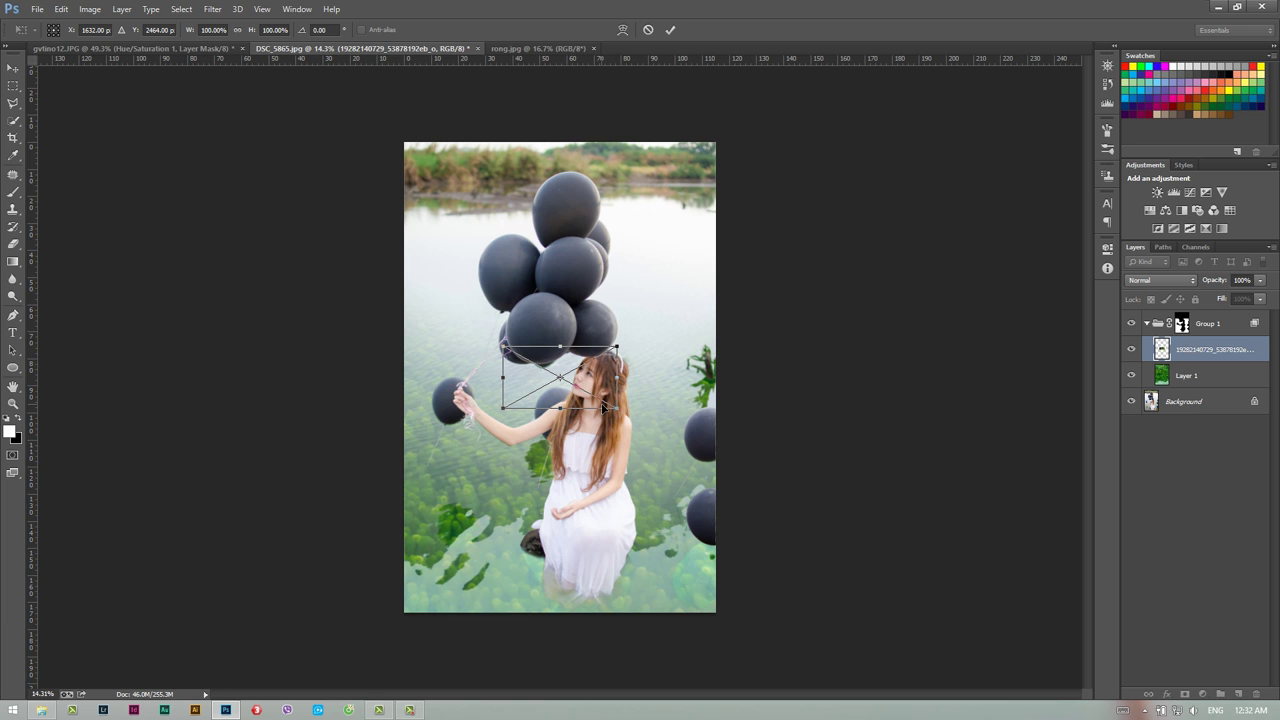
drag(616, 405, 1022, 632)
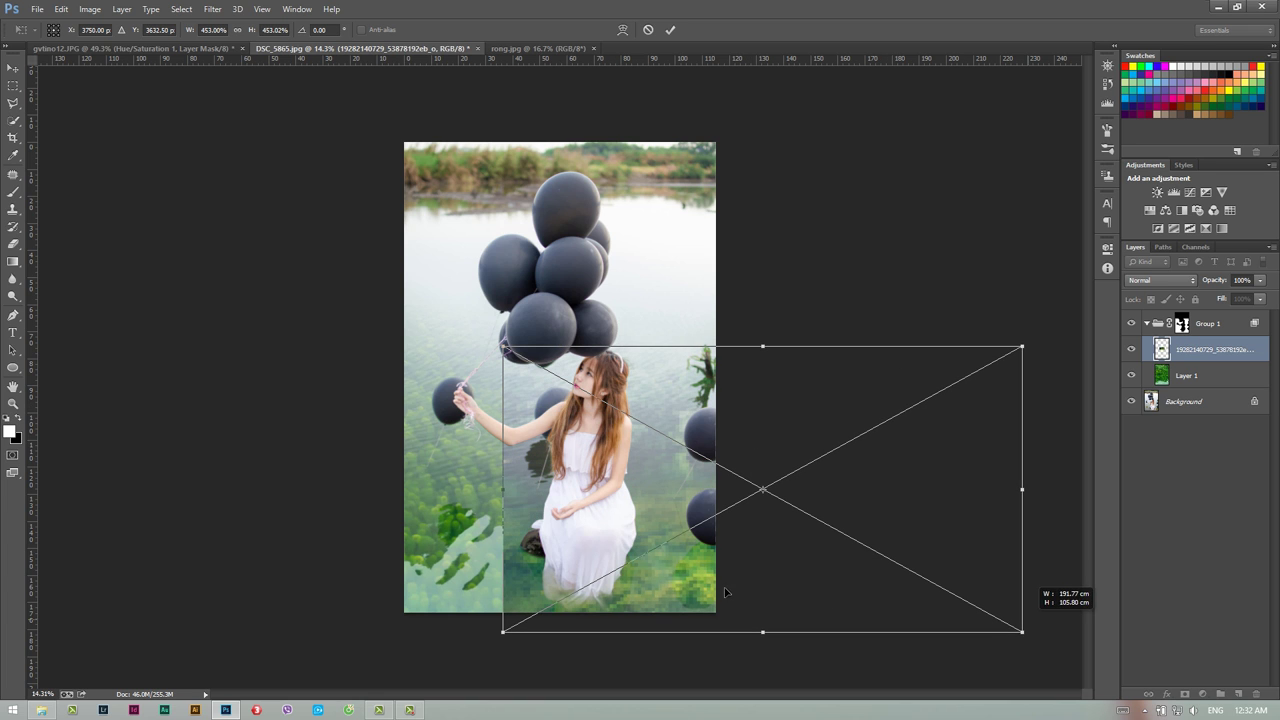
drag(503, 347, 197, 177)
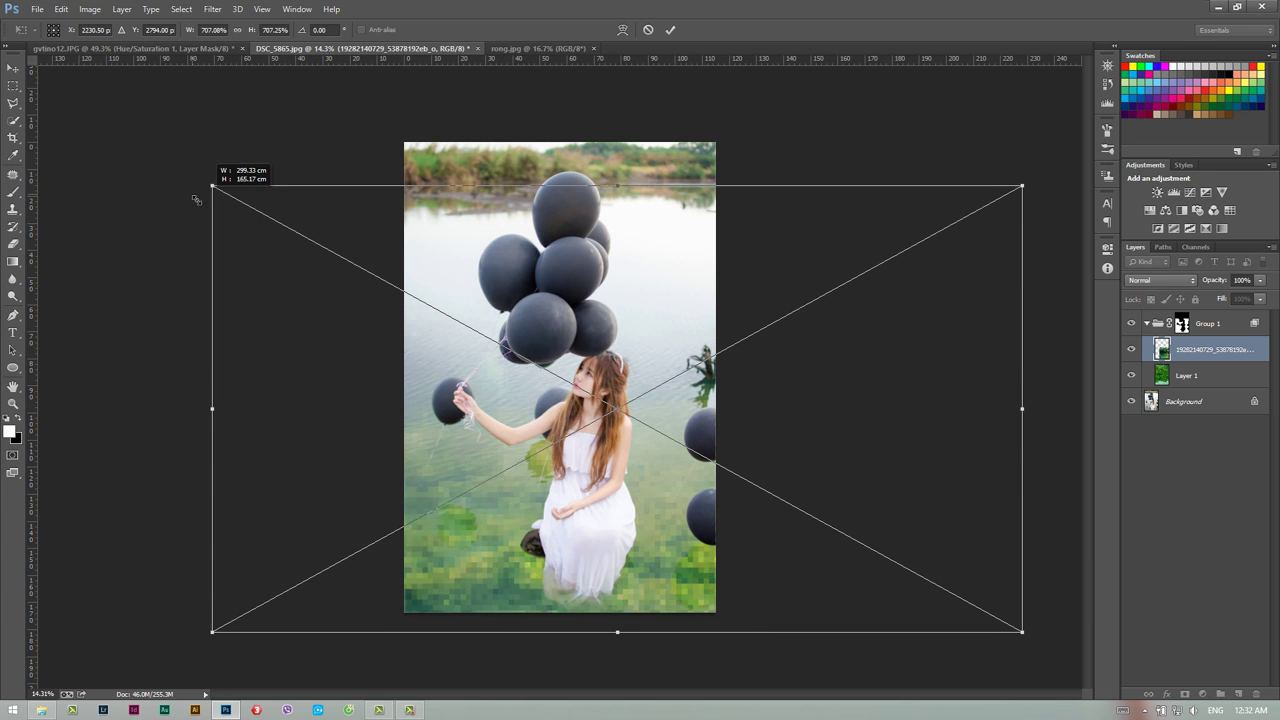
mouse_move(721, 621)
mouse_down()
mouse_move(695, 601)
mouse_move(706, 588)
mouse_up()
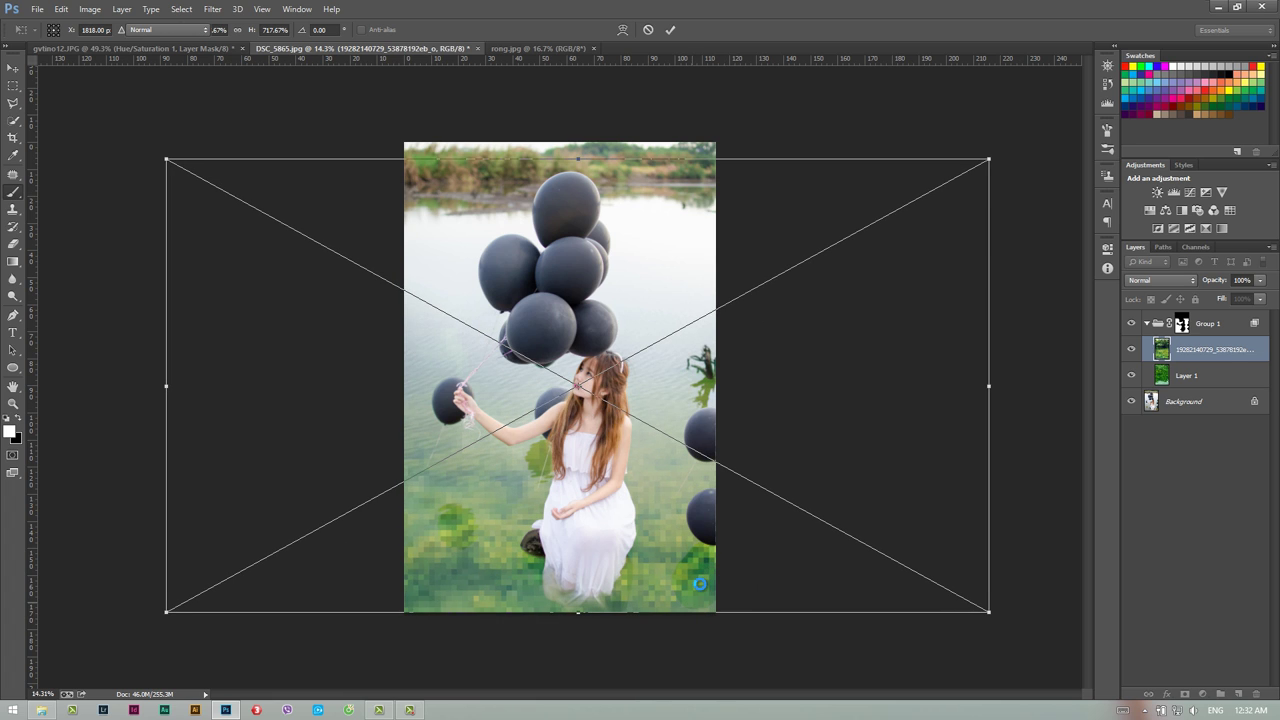
key(Return)
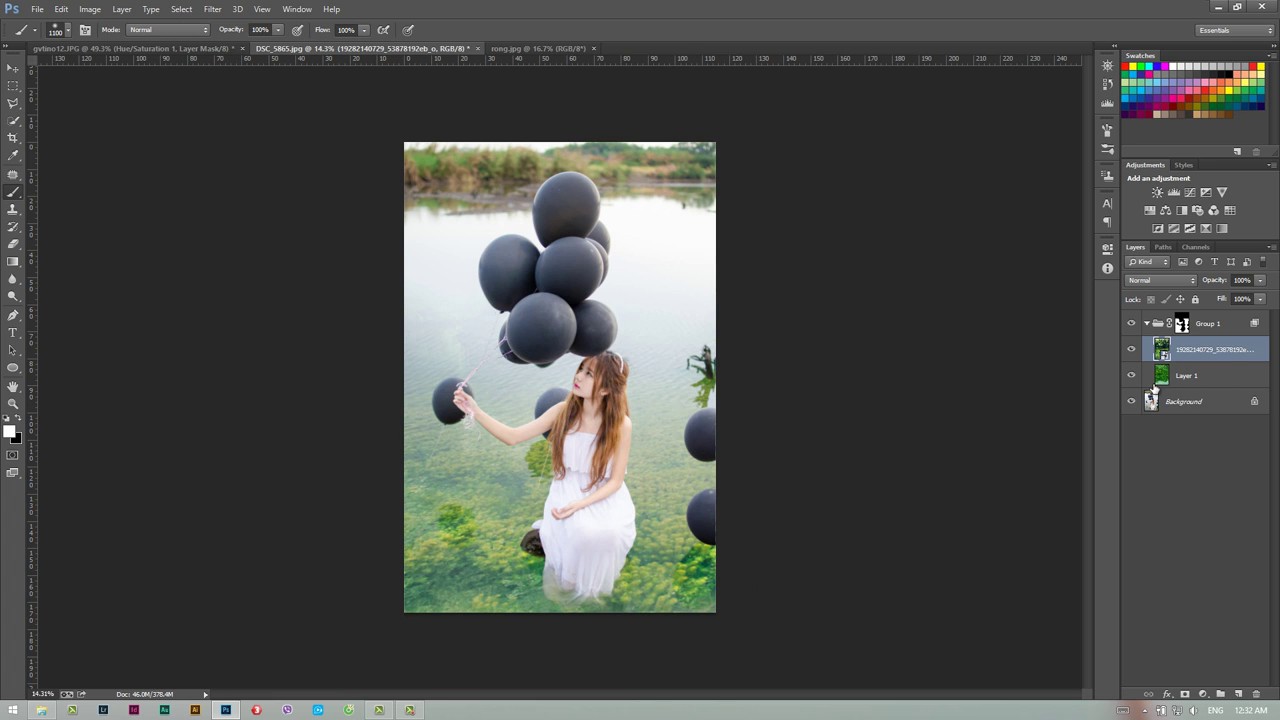
Compare layer visibility, then move the lake image below Layer 1 in Group 1.
click(1130, 350)
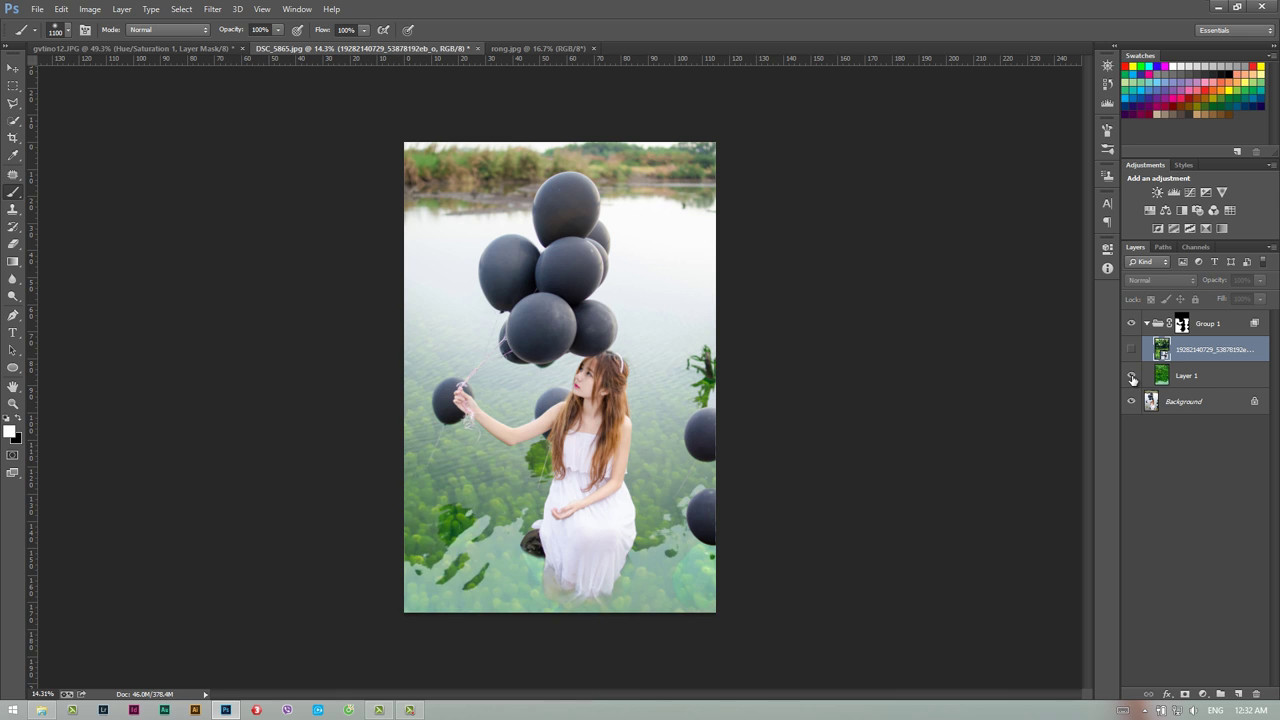
click(1132, 376)
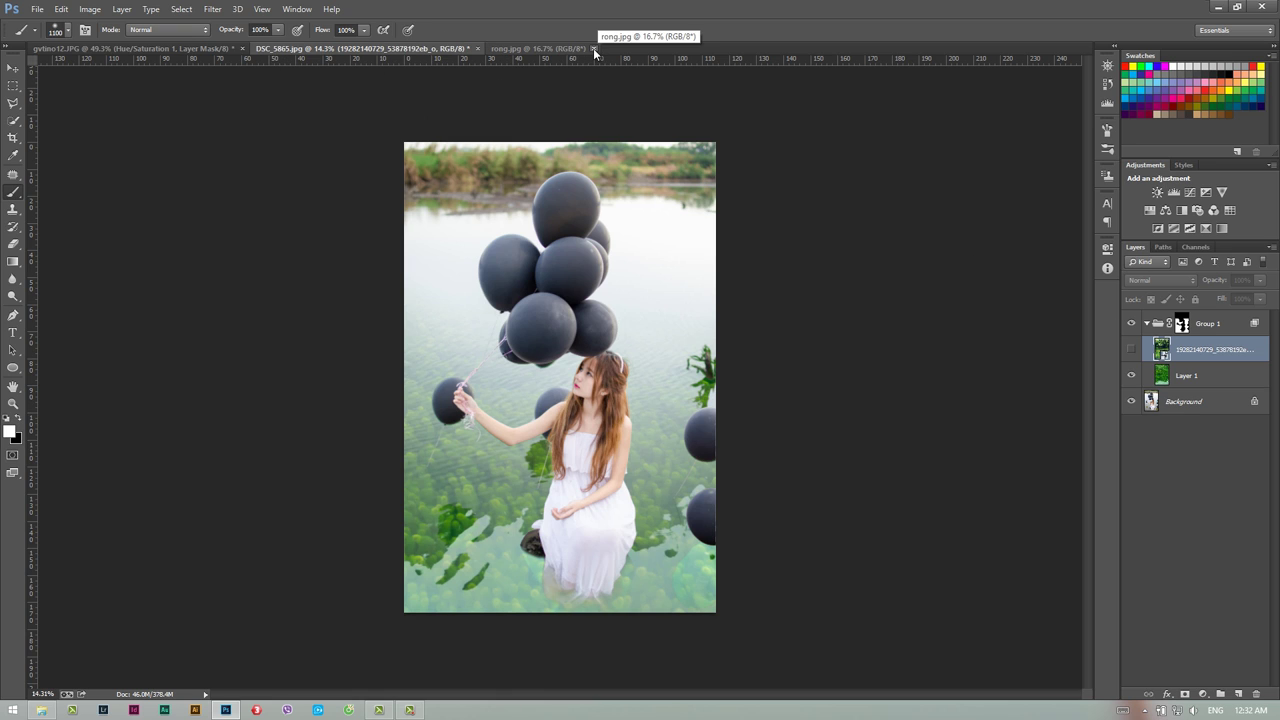
click(1131, 349)
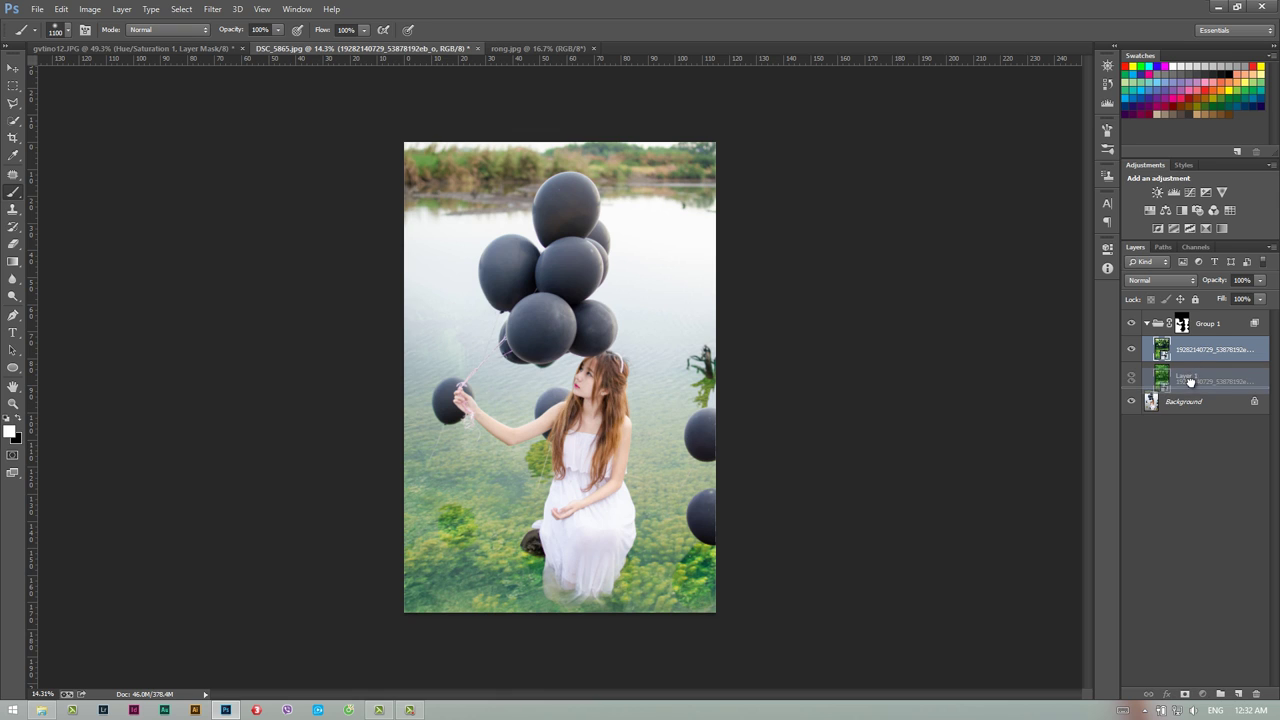
drag(1195, 354, 1192, 388)
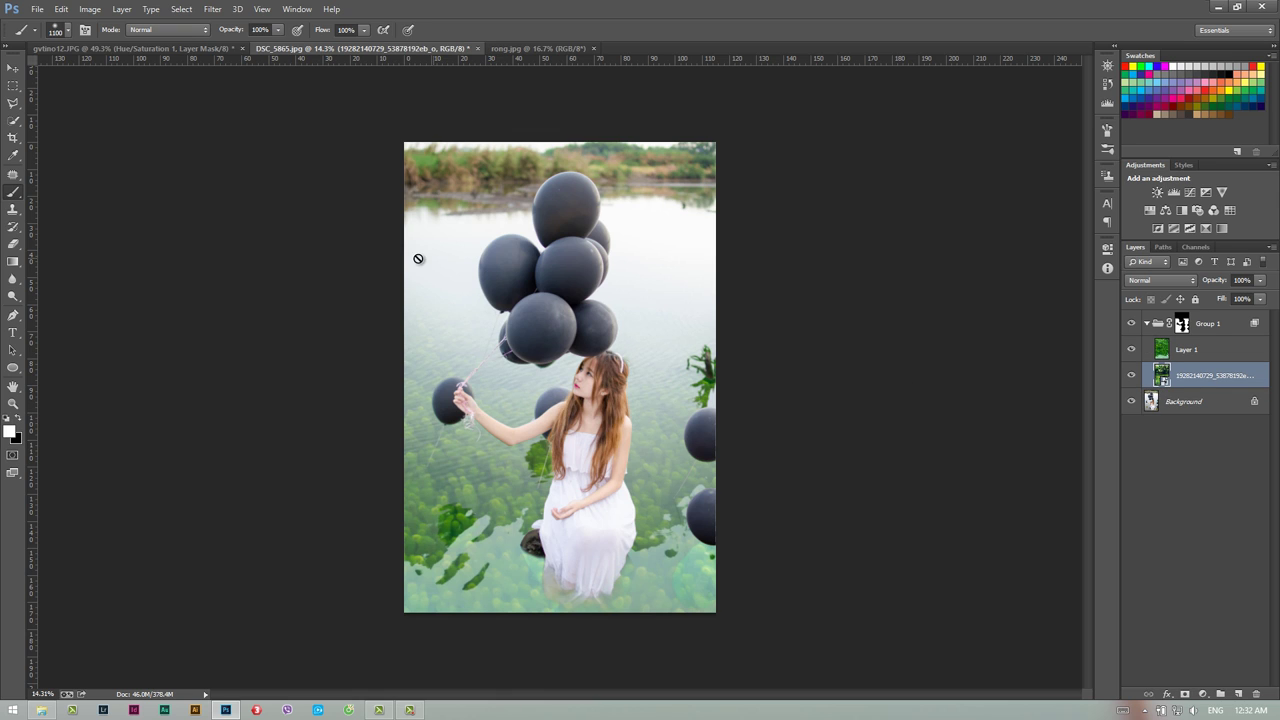
Save the composite as DSC_5865.psd and switch to the gvtino12.JPG document.
key(ctrl+shift+s)
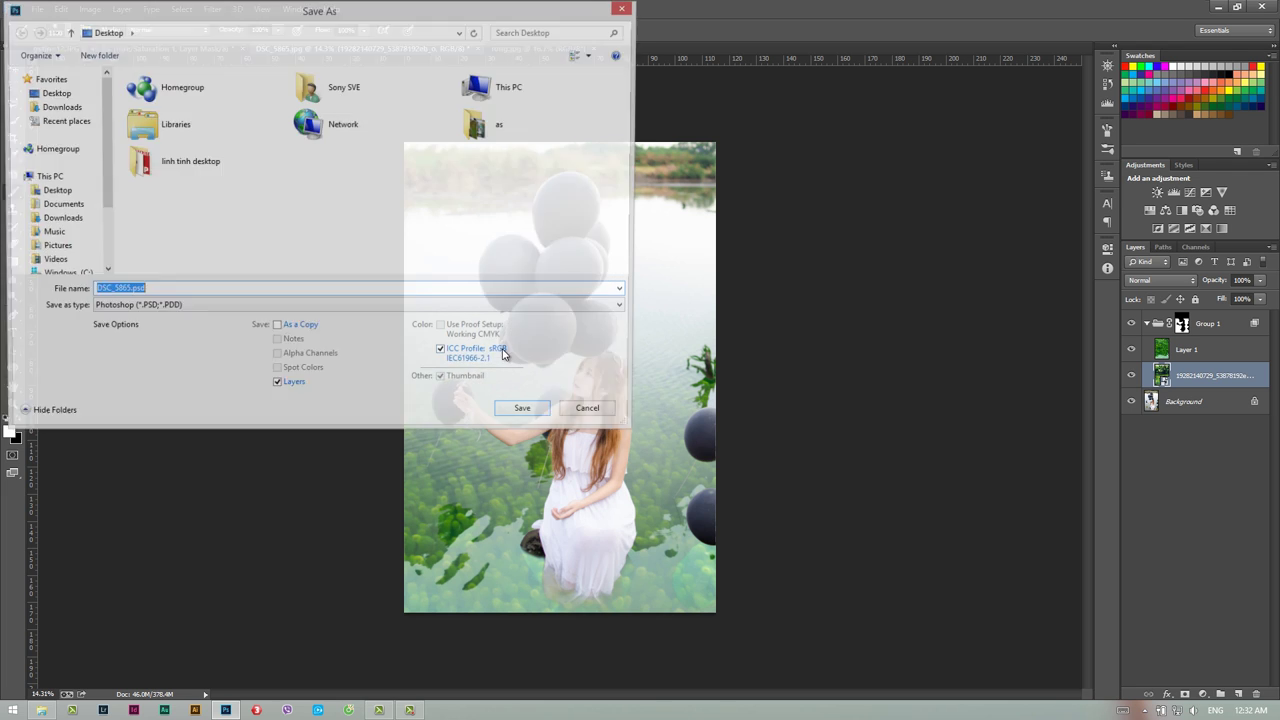
click(520, 414)
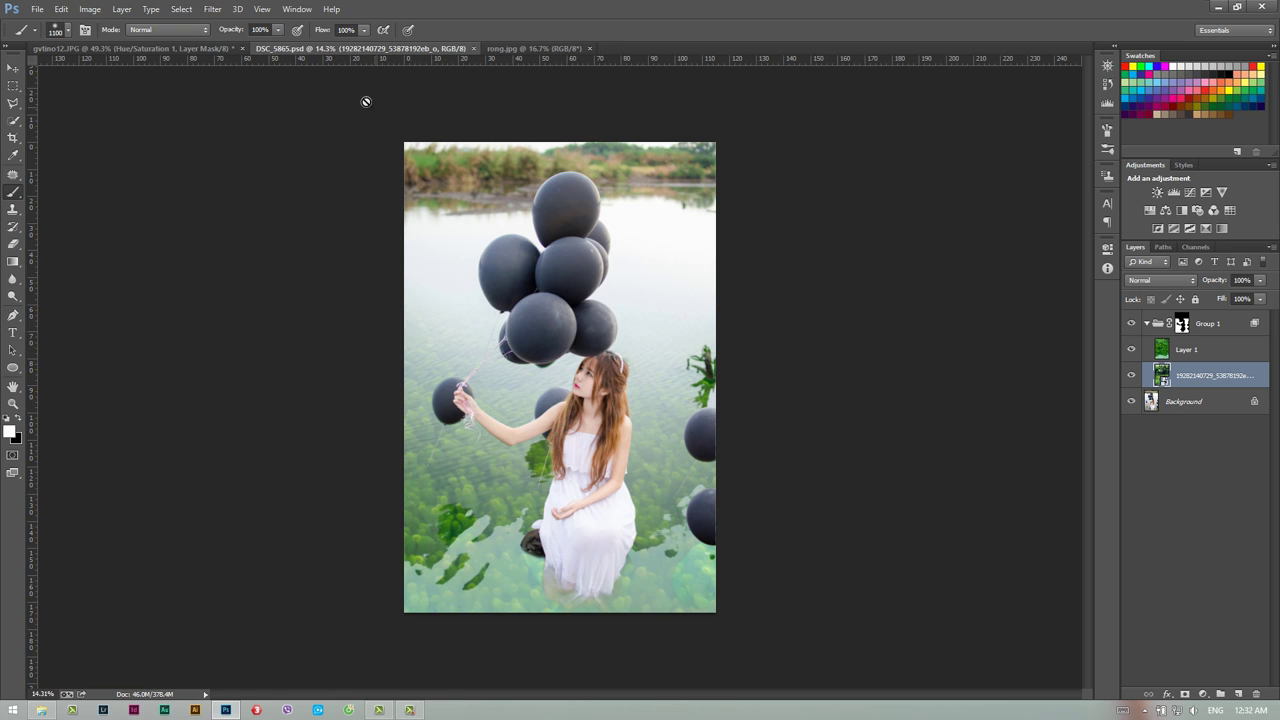
click(188, 48)
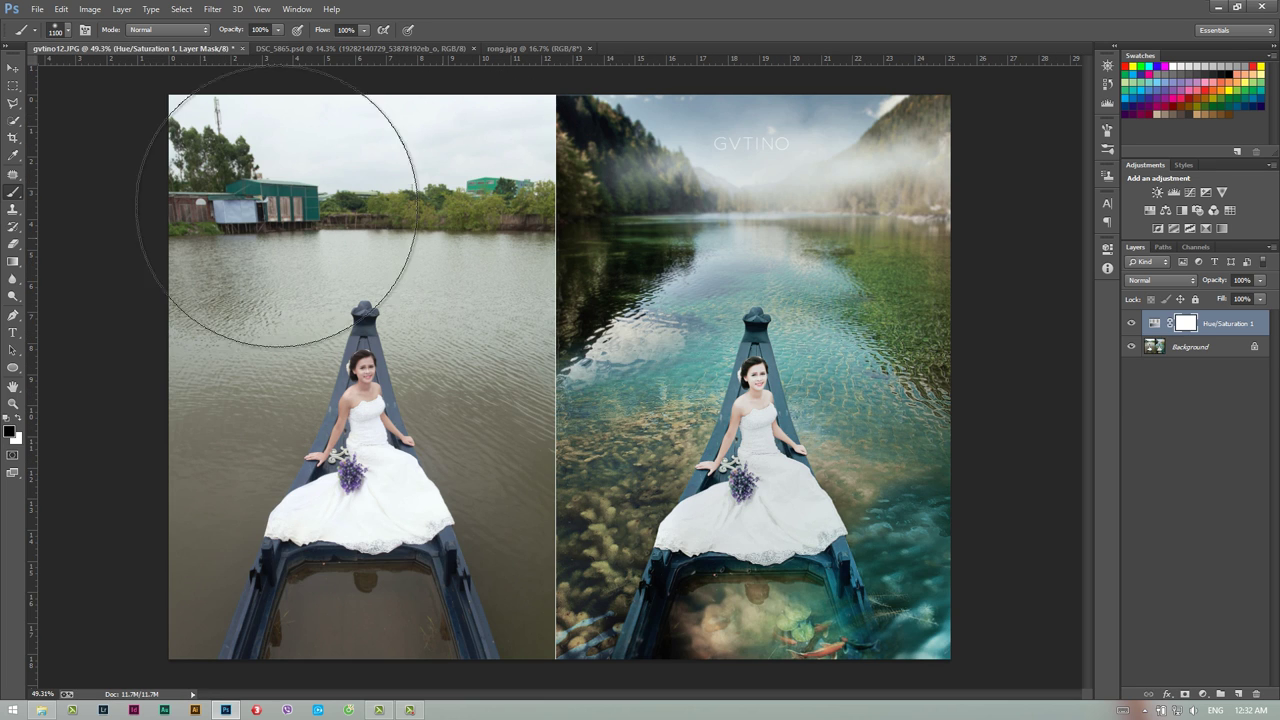
Crop gvtino12.JPG down to just the original left boat photo.
click(14, 139)
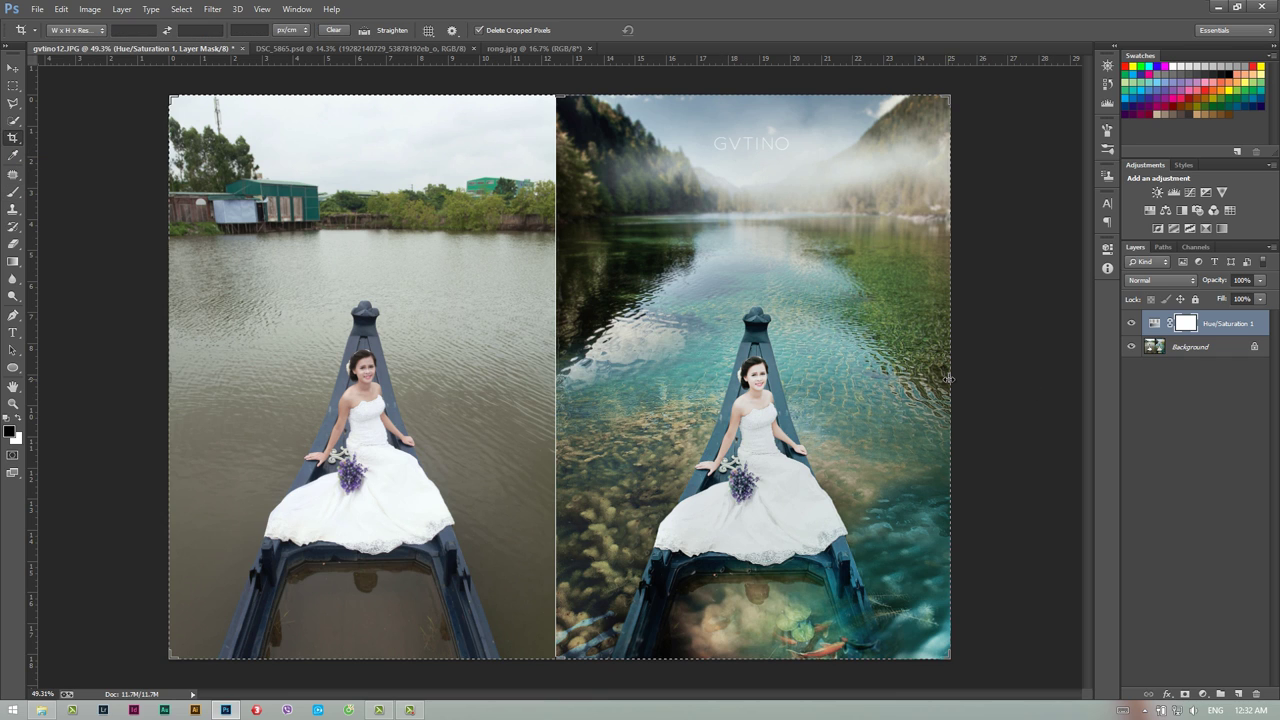
drag(948, 378, 751, 385)
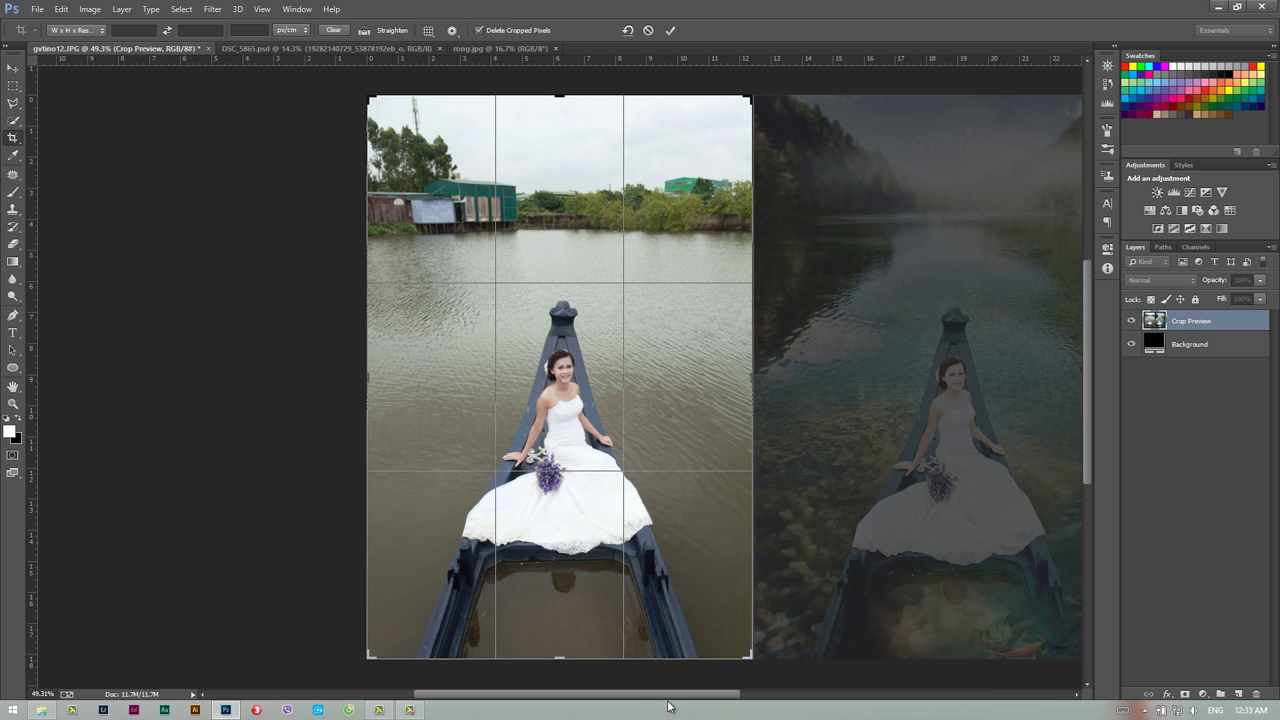
drag(975, 466, 903, 466)
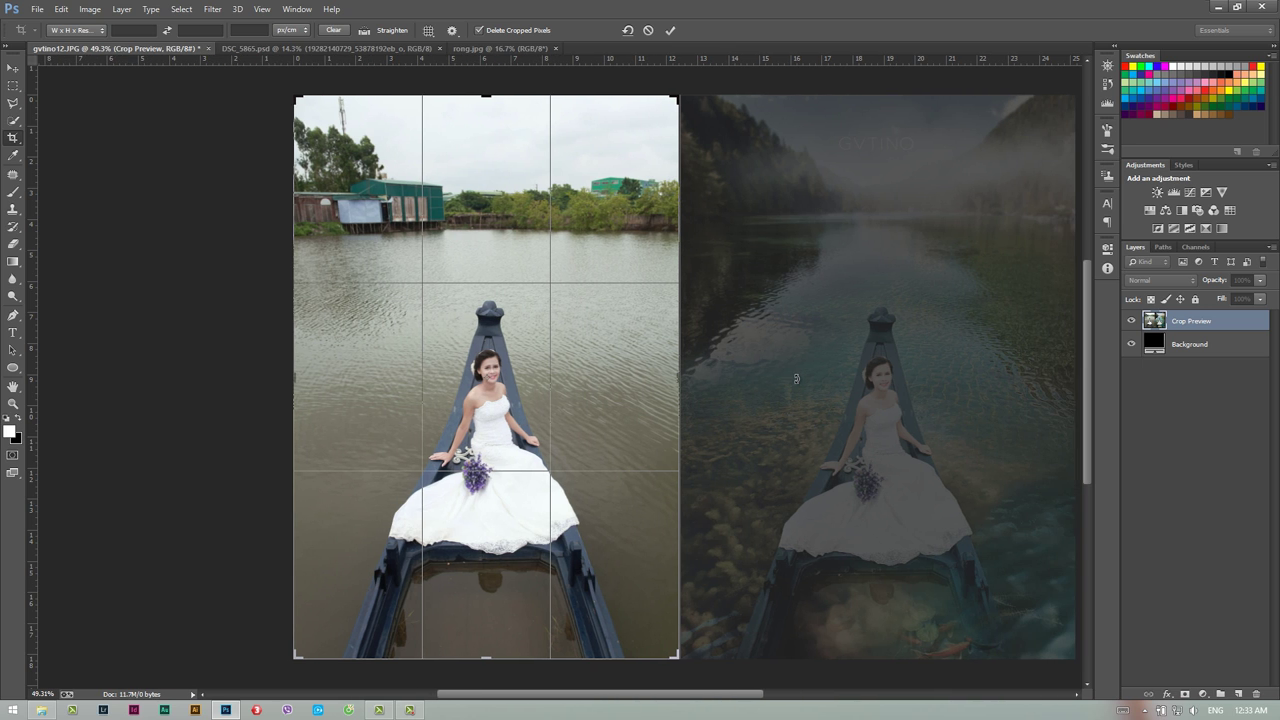
key(Return)
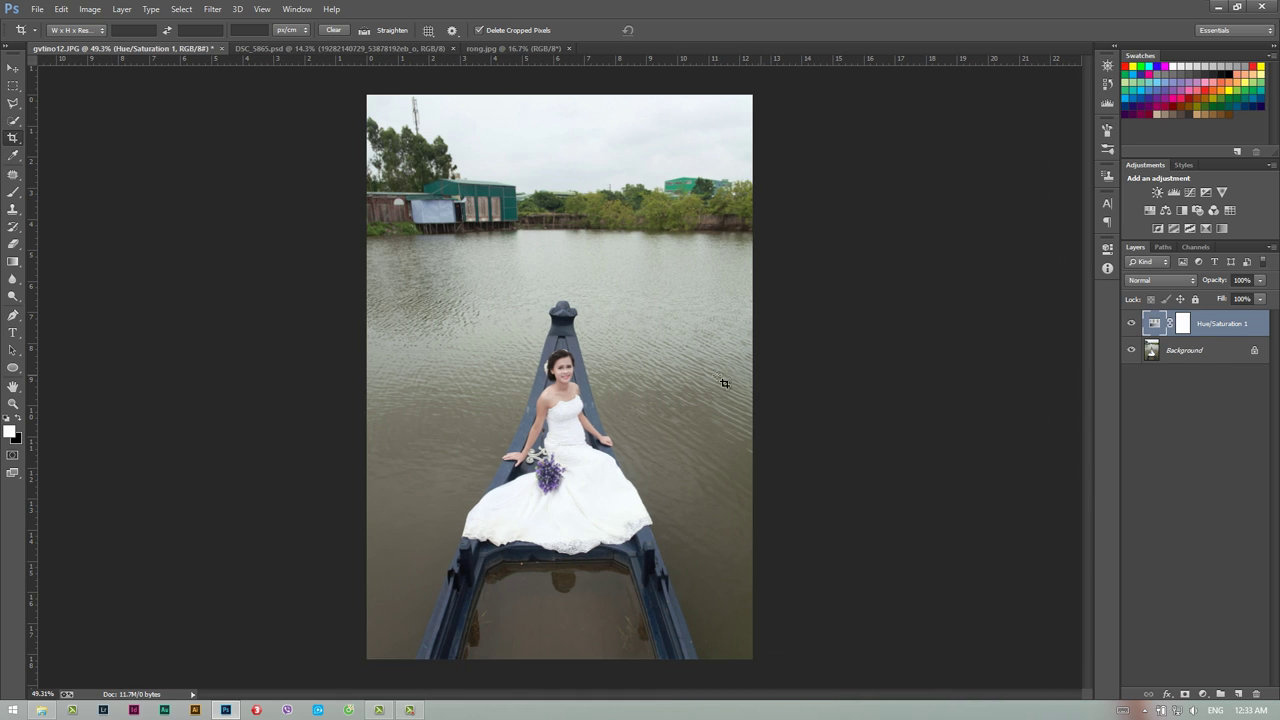
Inspect the Hue/Saturation Reds range, then delete the Hue/Saturation adjustment layer.
click(13, 403)
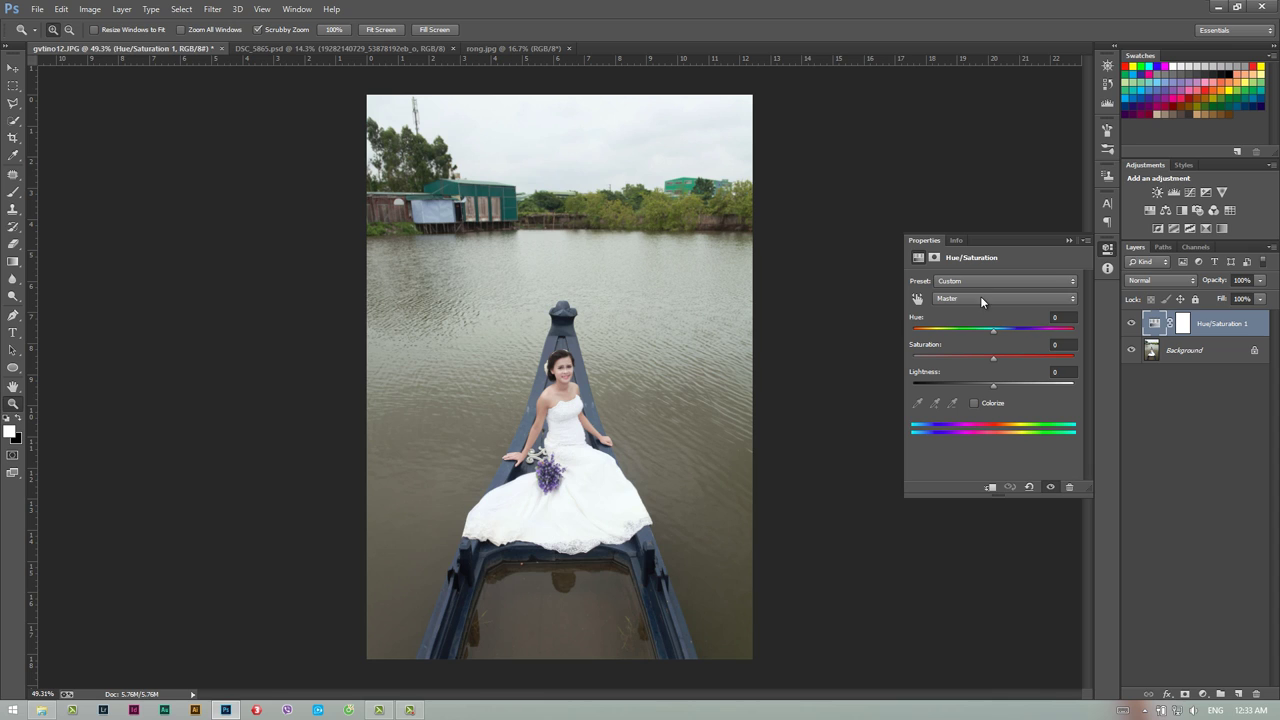
click(980, 298)
click(977, 327)
click(1068, 242)
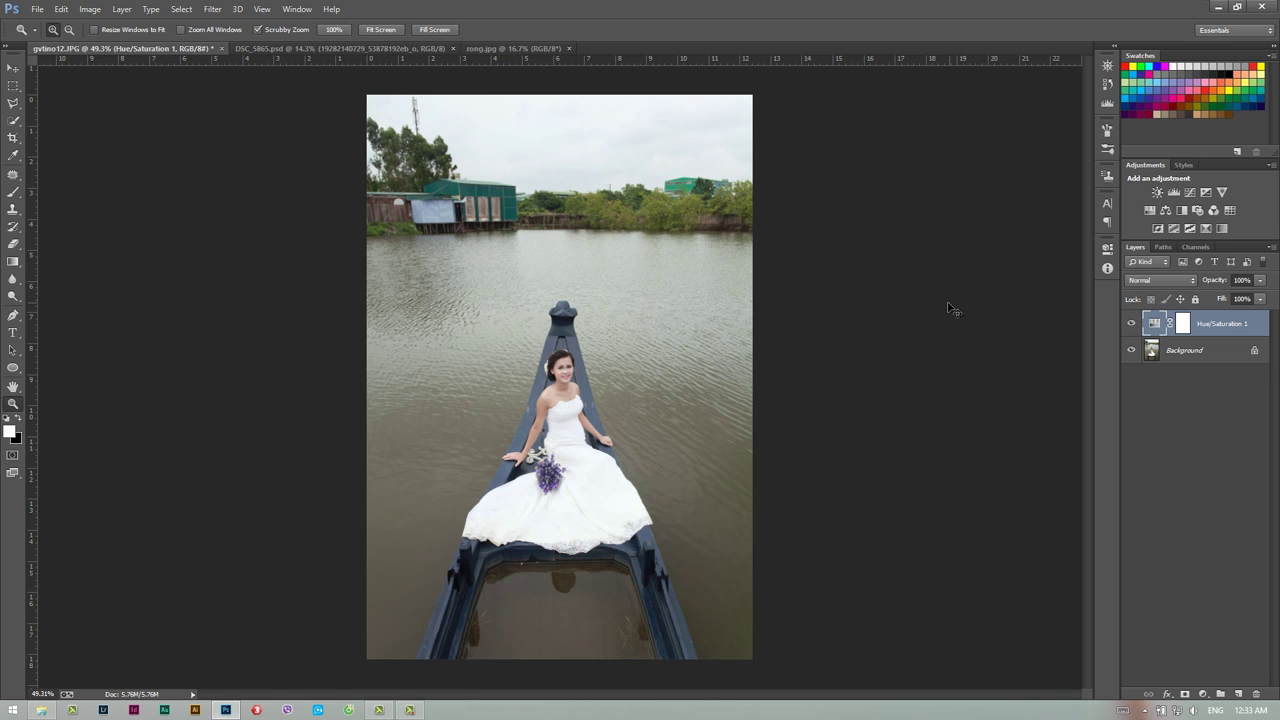
key(ctrl+e)
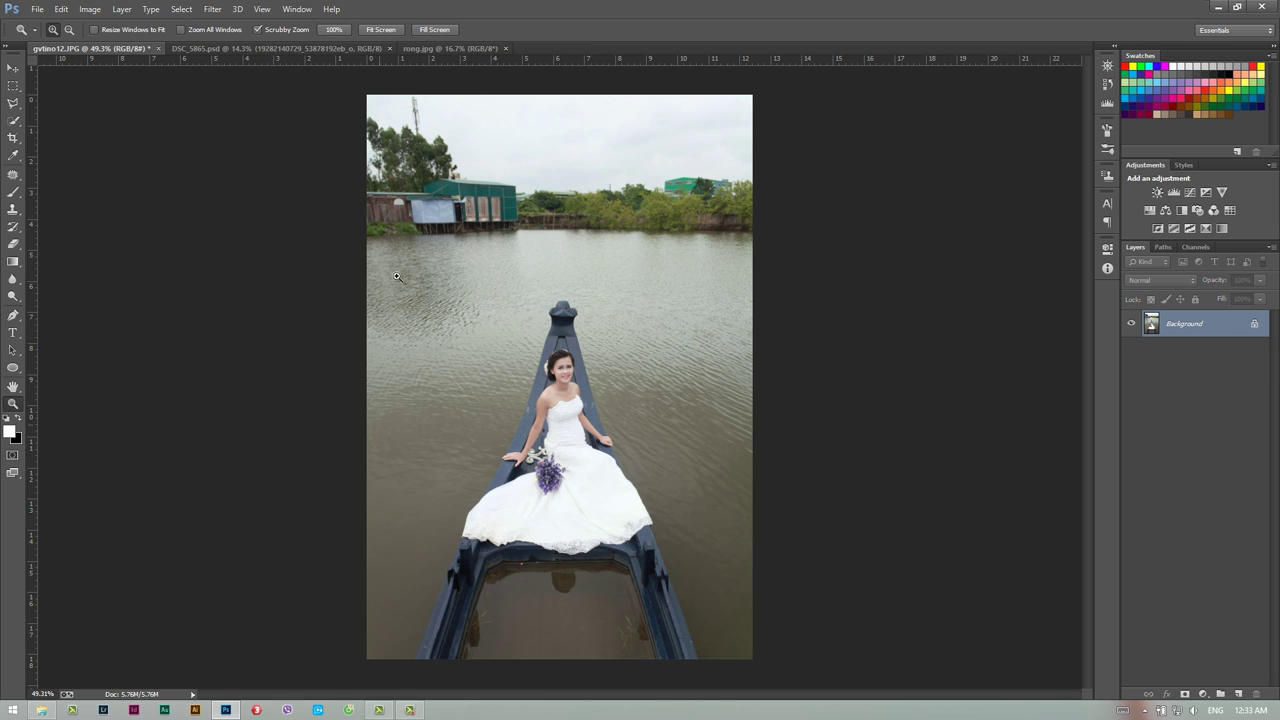
Quick-select the seated bride, the boat's bow and its left edge.
click(13, 120)
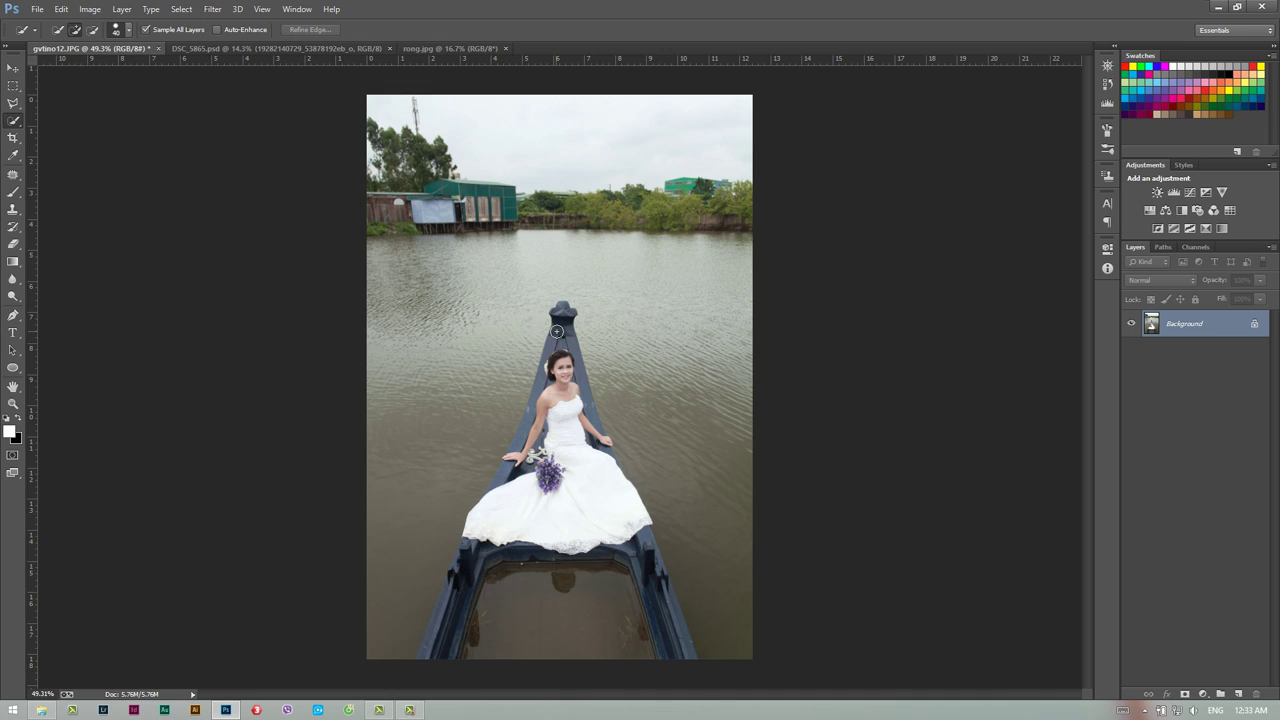
drag(564, 339, 576, 385)
drag(532, 422, 546, 387)
alt+click(563, 312)
click(558, 314)
With a smaller brush, add the boat's left side, inner rim and right side to the selection.
key(bracketleft)
key(bracketleft)
key(bracketleft)
drag(461, 597, 441, 655)
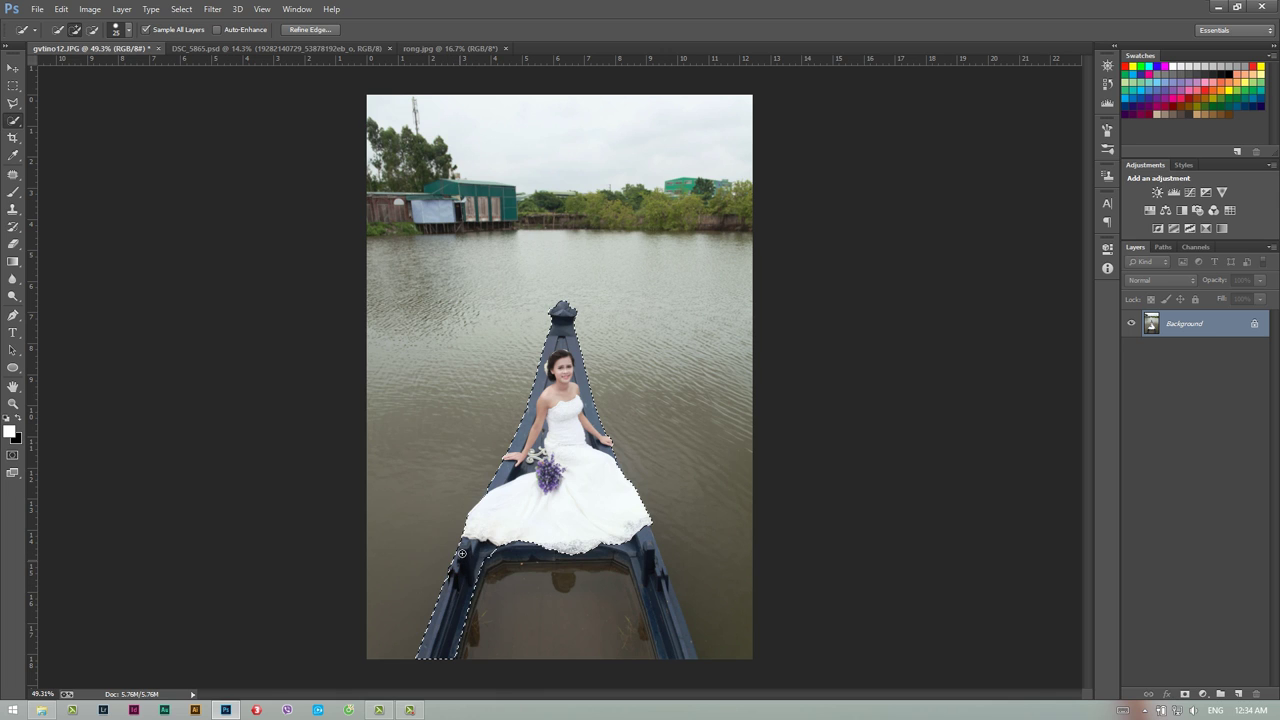
drag(511, 541, 489, 555)
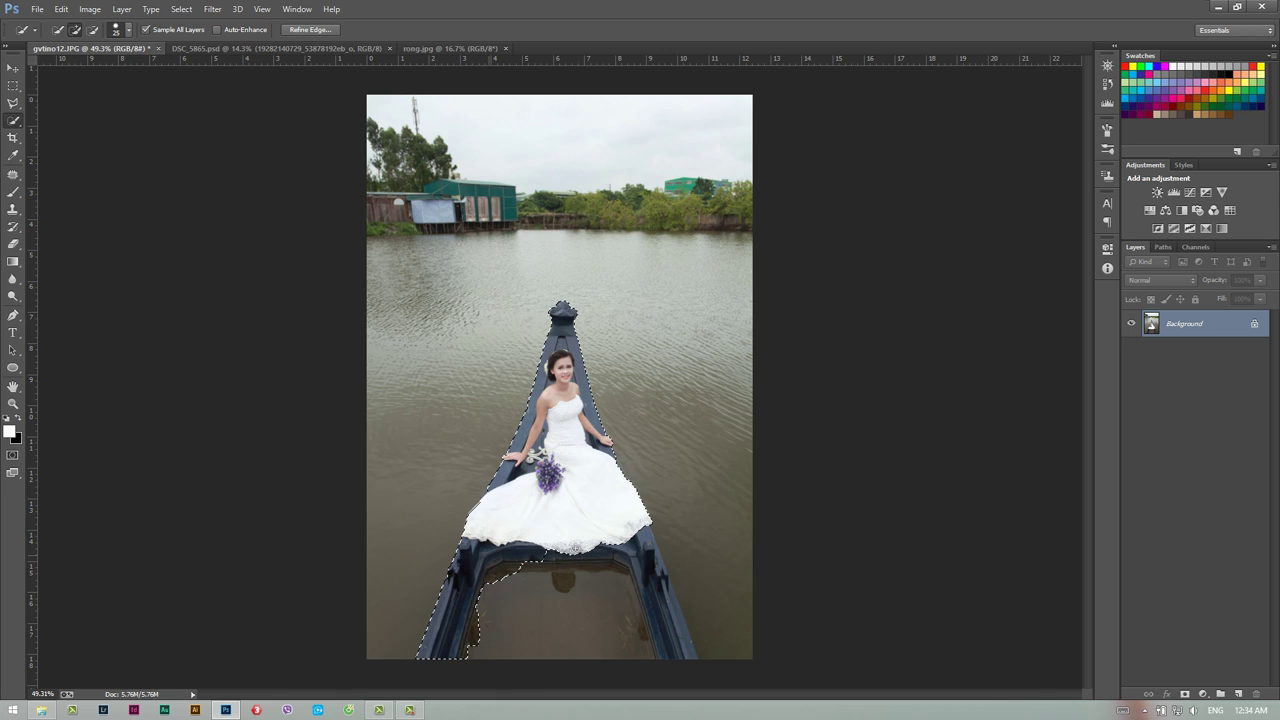
drag(579, 548, 631, 546)
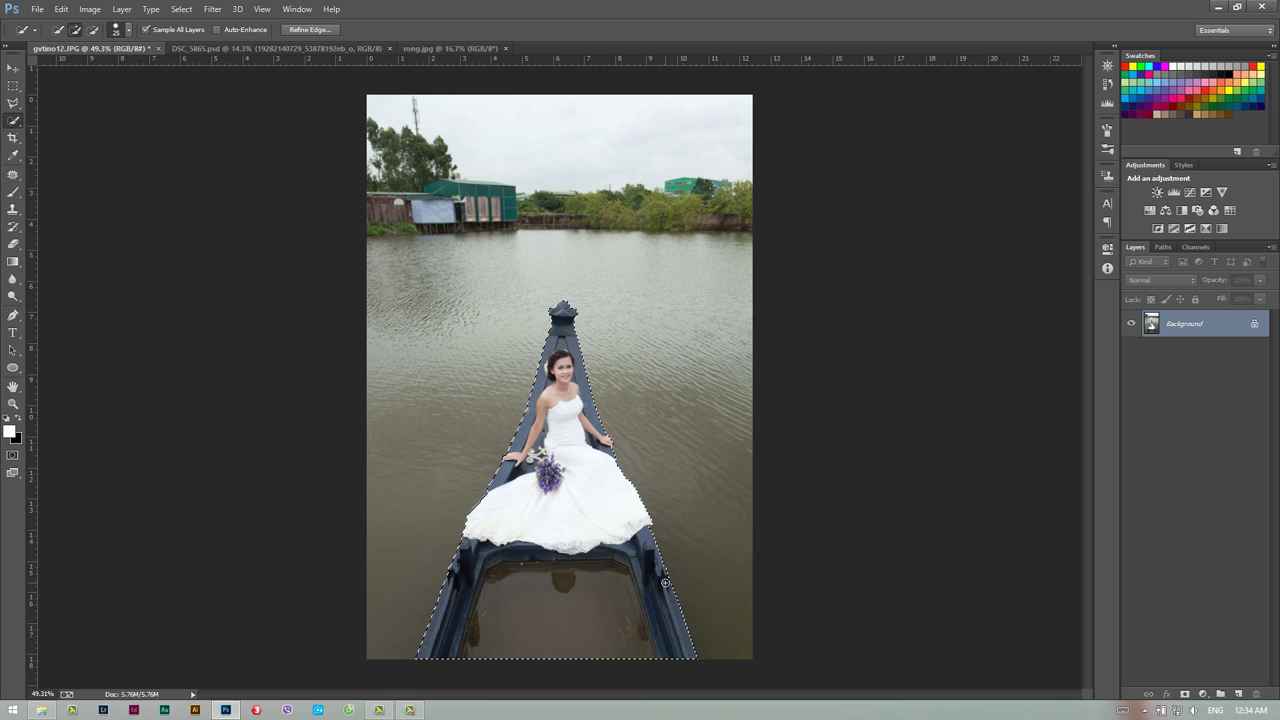
click(13, 403)
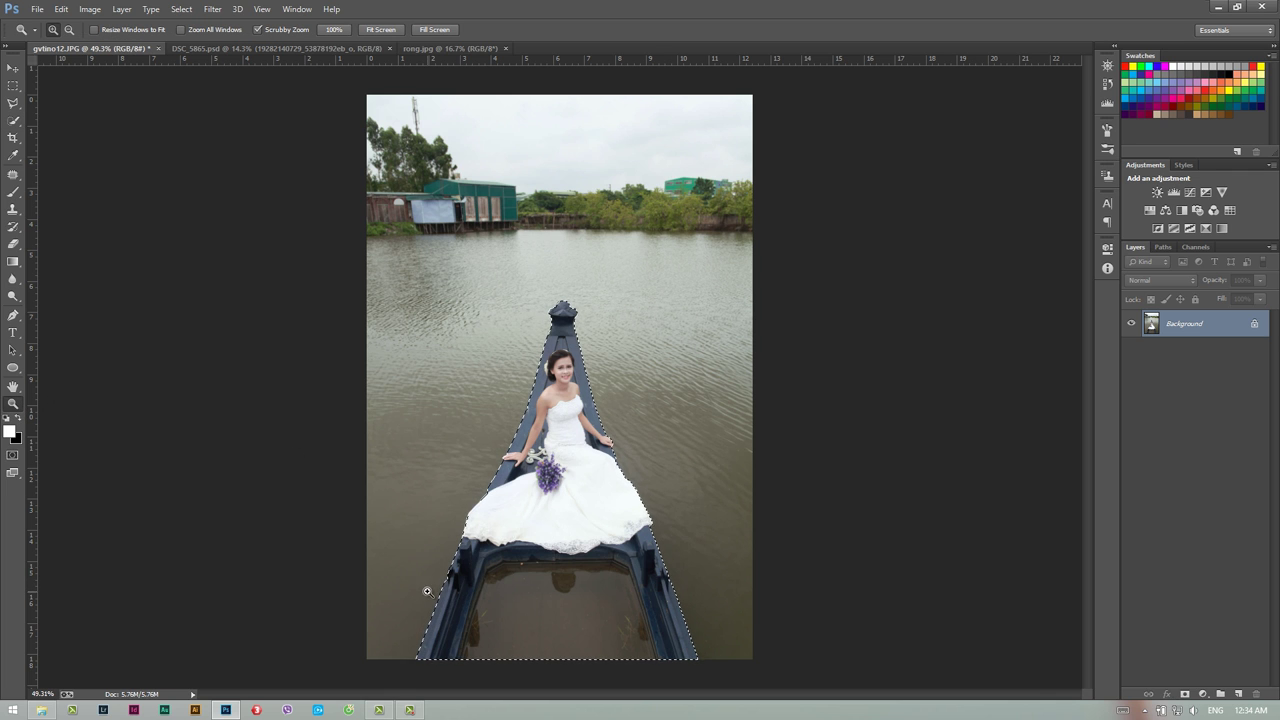
Zoom in on the boat's lower-left edge and extend the quick selection along the boat edge.
drag(427, 591, 529, 560)
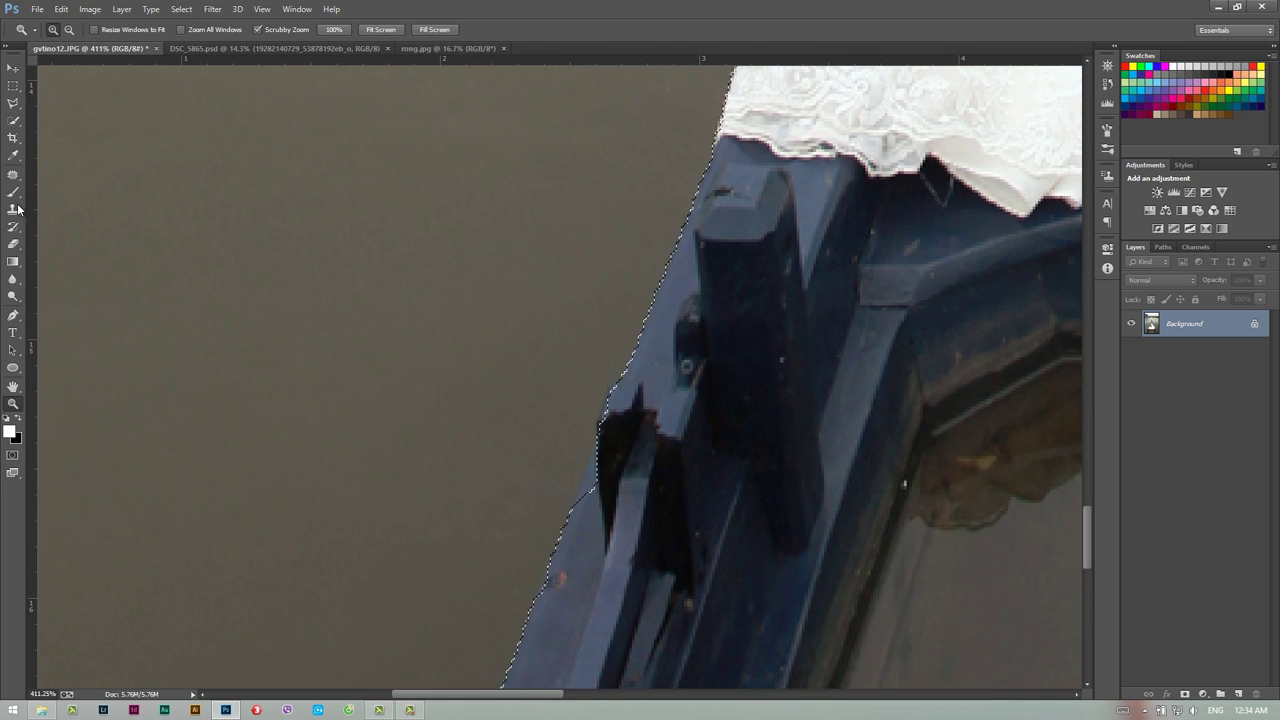
click(13, 120)
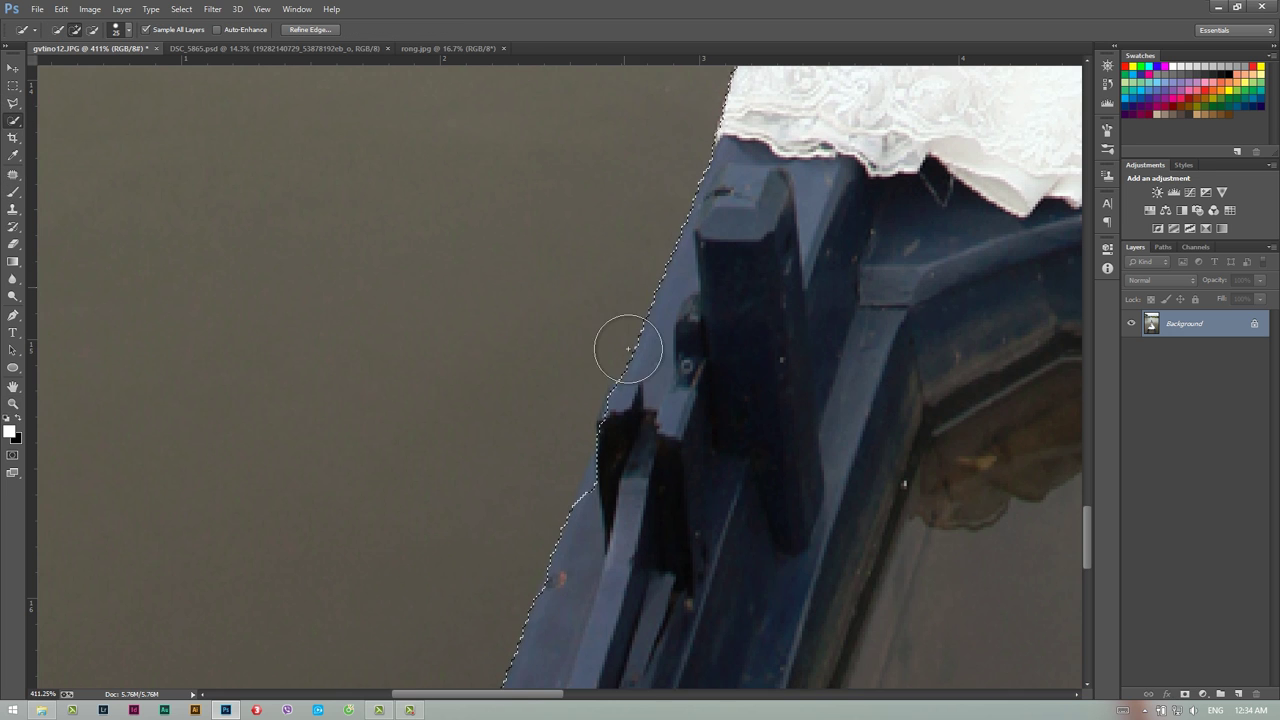
drag(628, 348, 606, 527)
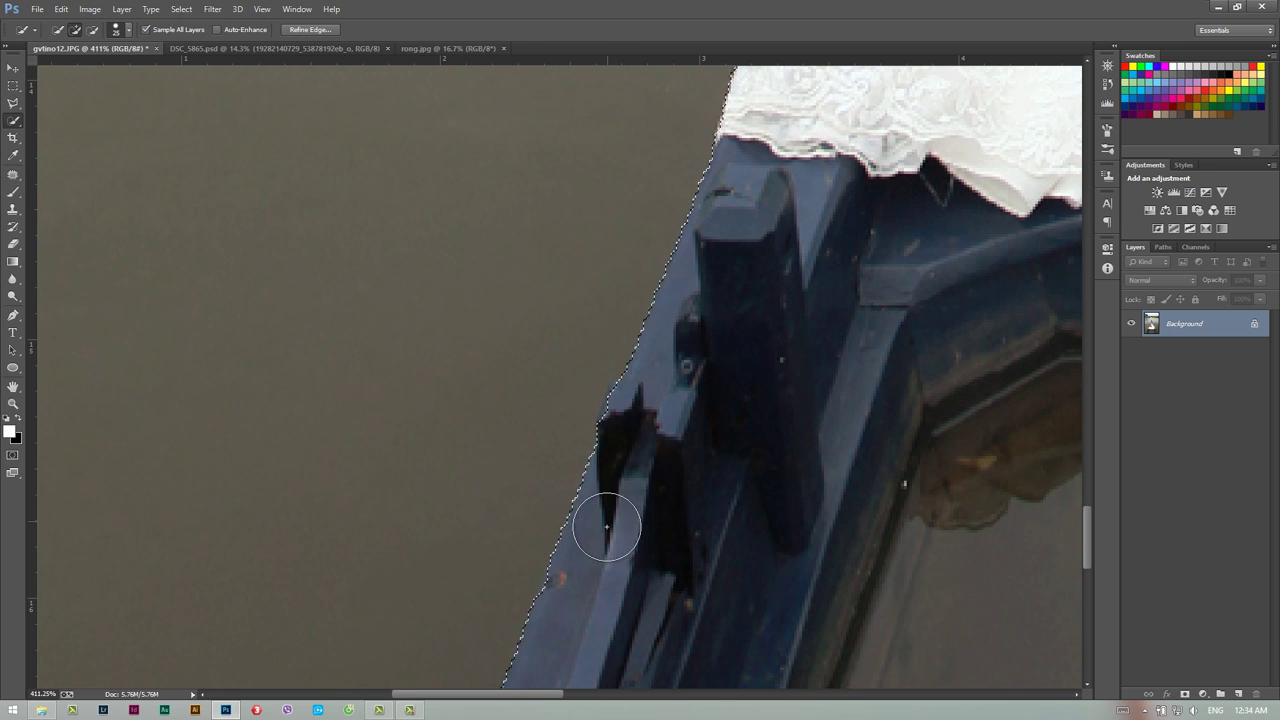
scroll(606, 527, down, 2)
scroll(608, 527, down, 2)
scroll(610, 528, down, 2)
scroll(614, 529, down, 2)
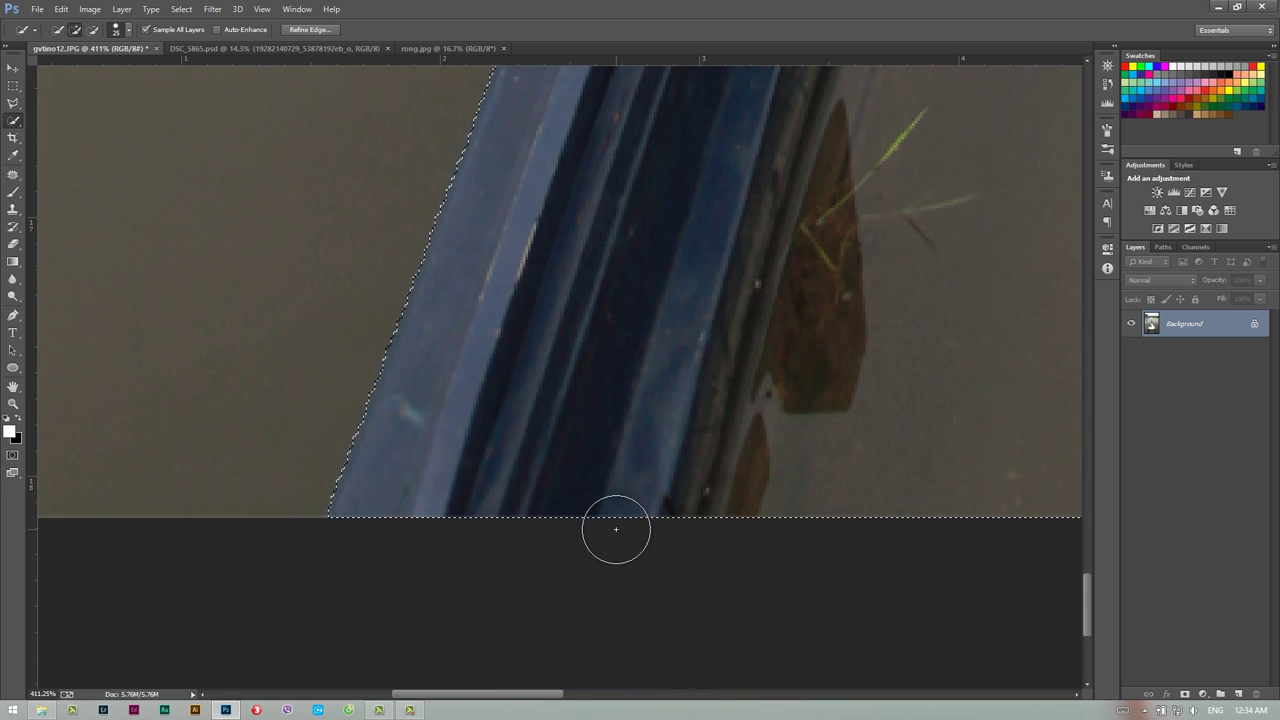
drag(530, 693, 898, 690)
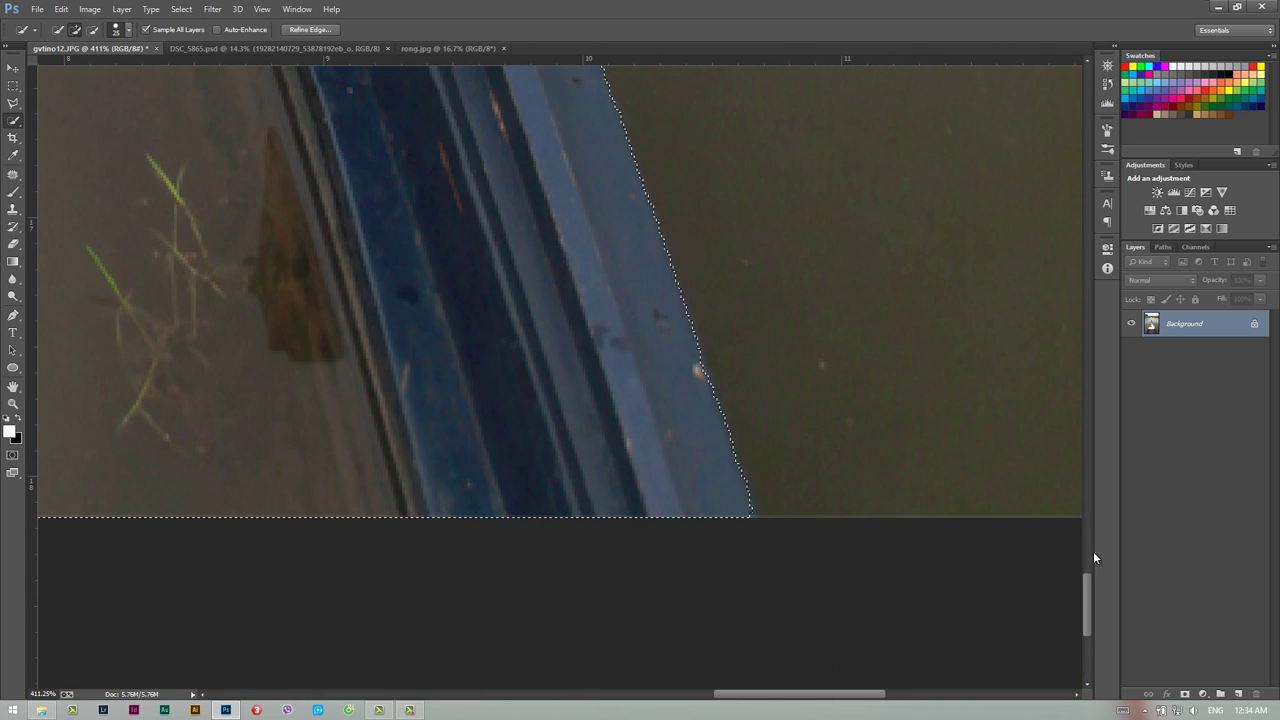
scroll(1093, 552, up, 3)
scroll(1096, 533, up, 2)
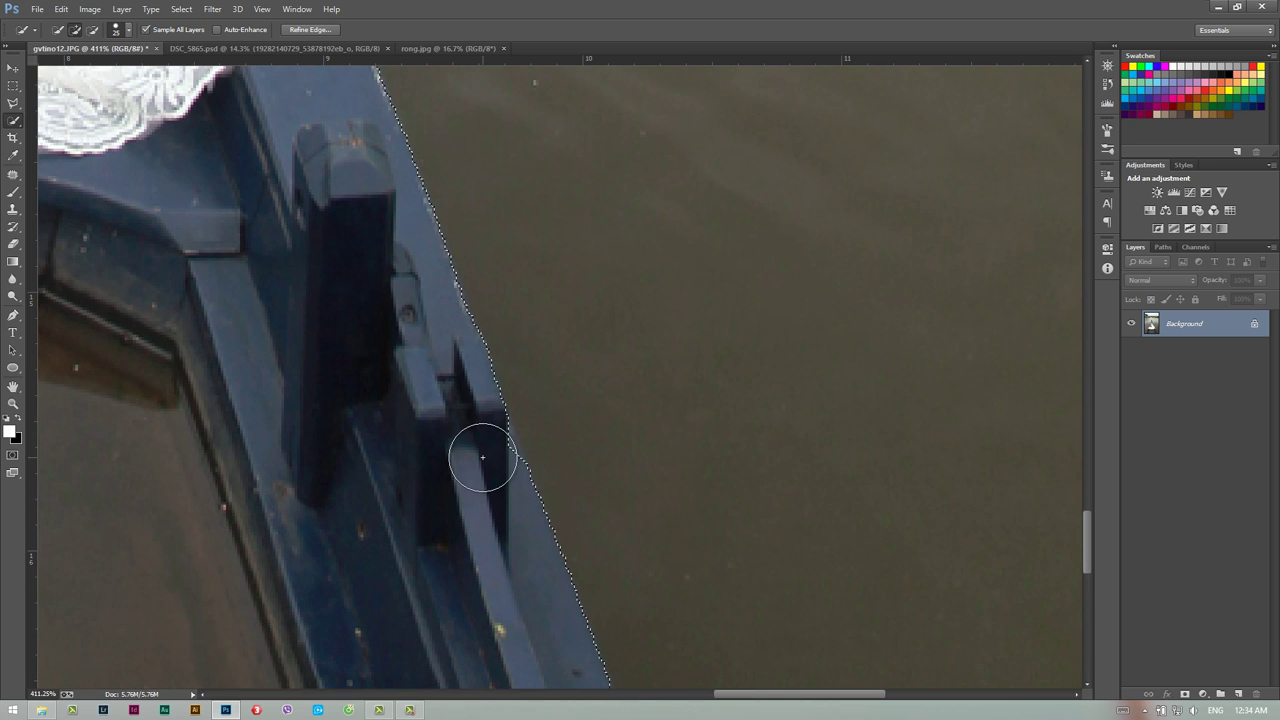
scroll(1091, 511, up, 3)
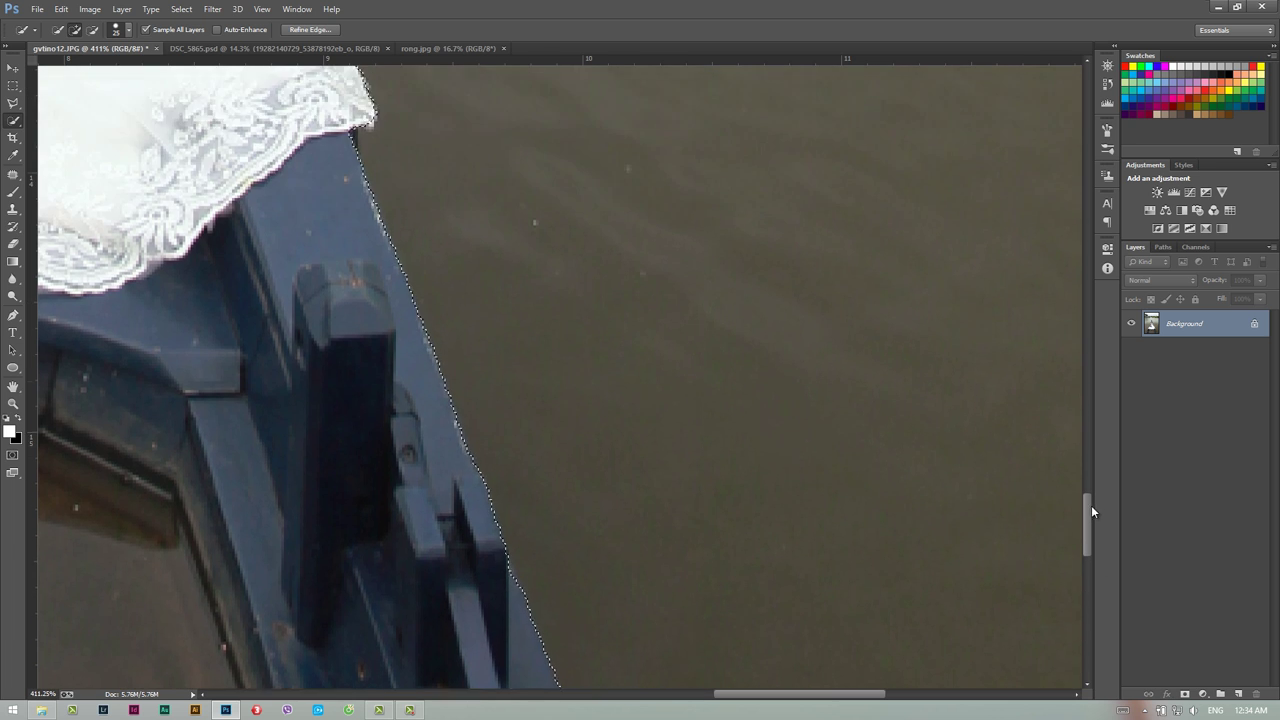
scroll(1092, 500, up, 3)
scroll(1085, 438, up, 5)
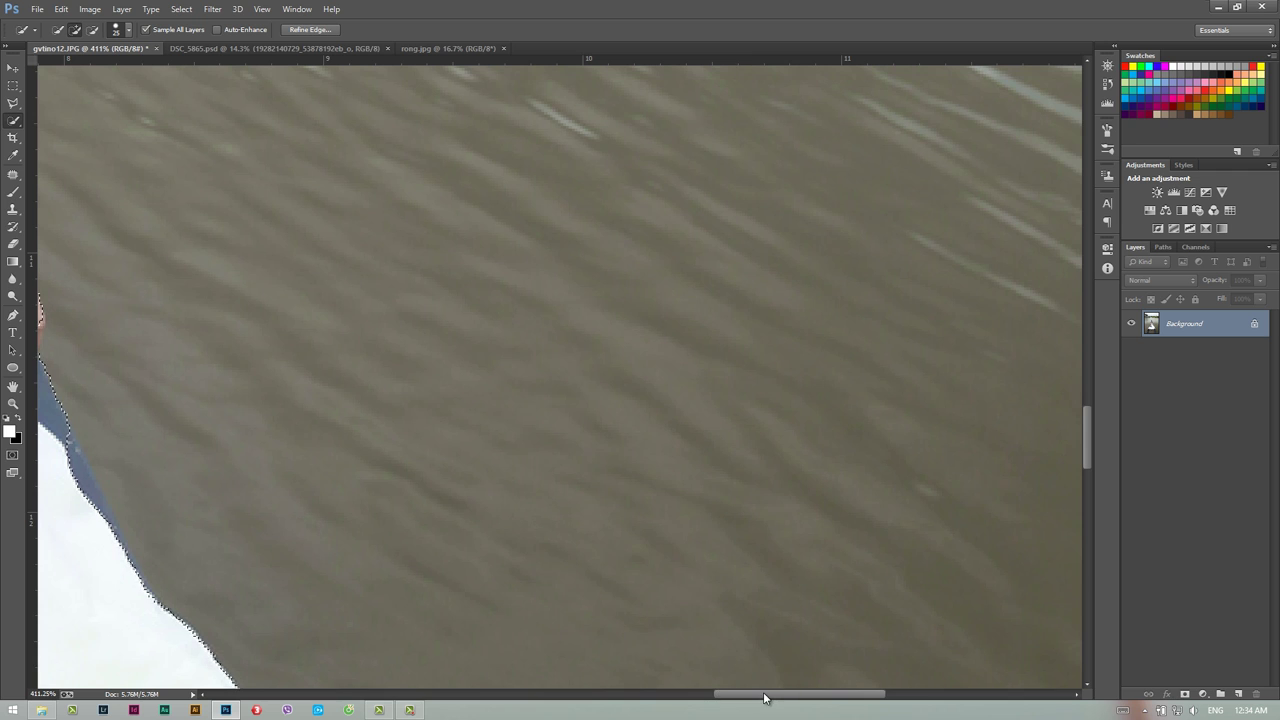
drag(763, 692, 697, 694)
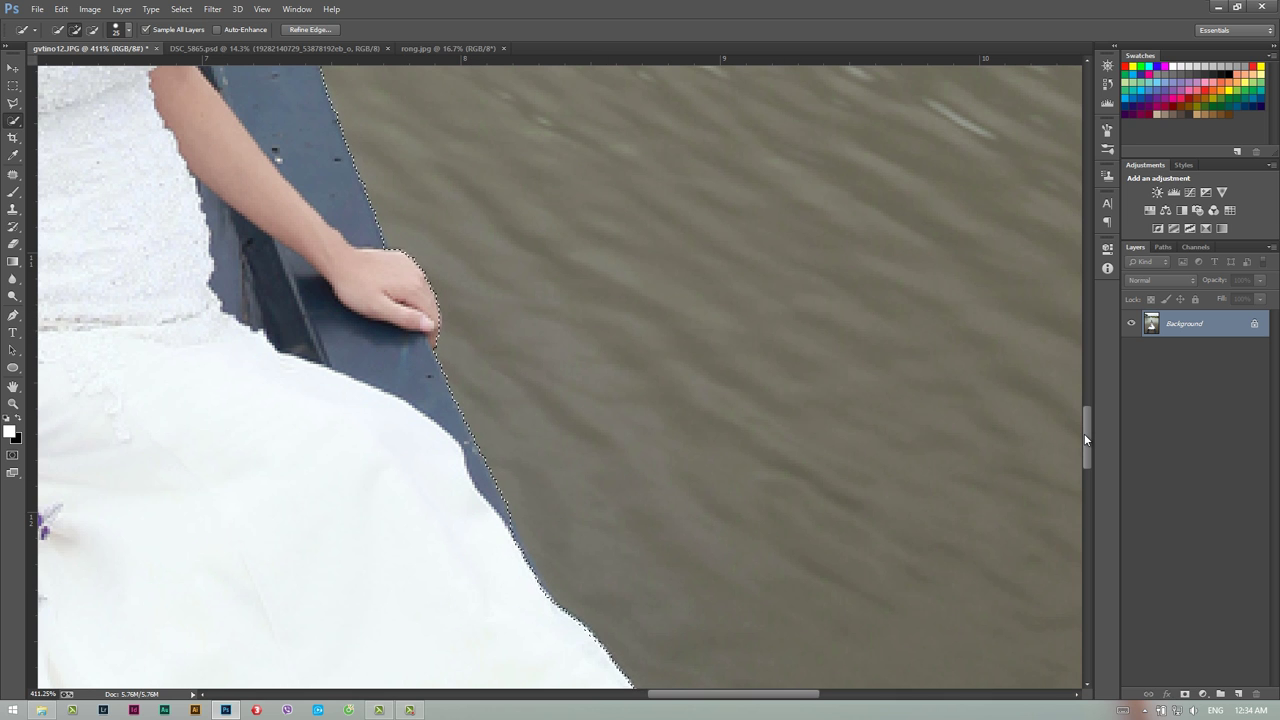
drag(1084, 433, 1080, 320)
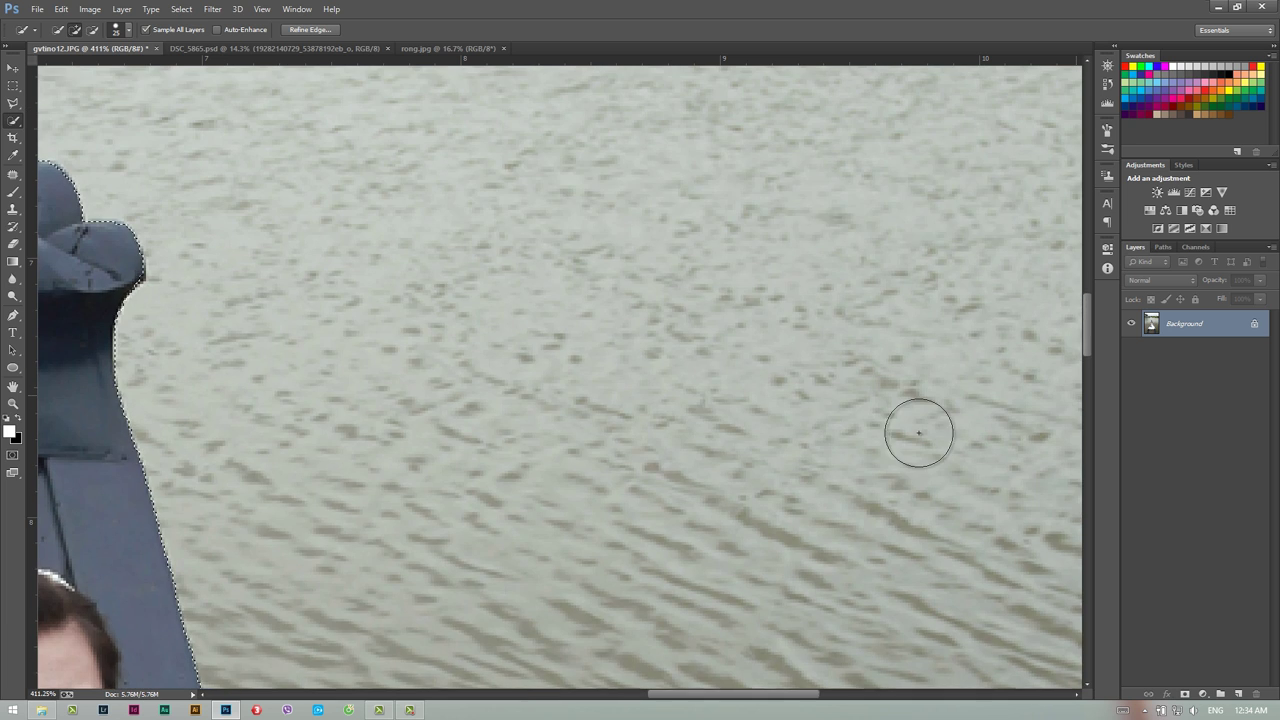
drag(740, 694, 633, 697)
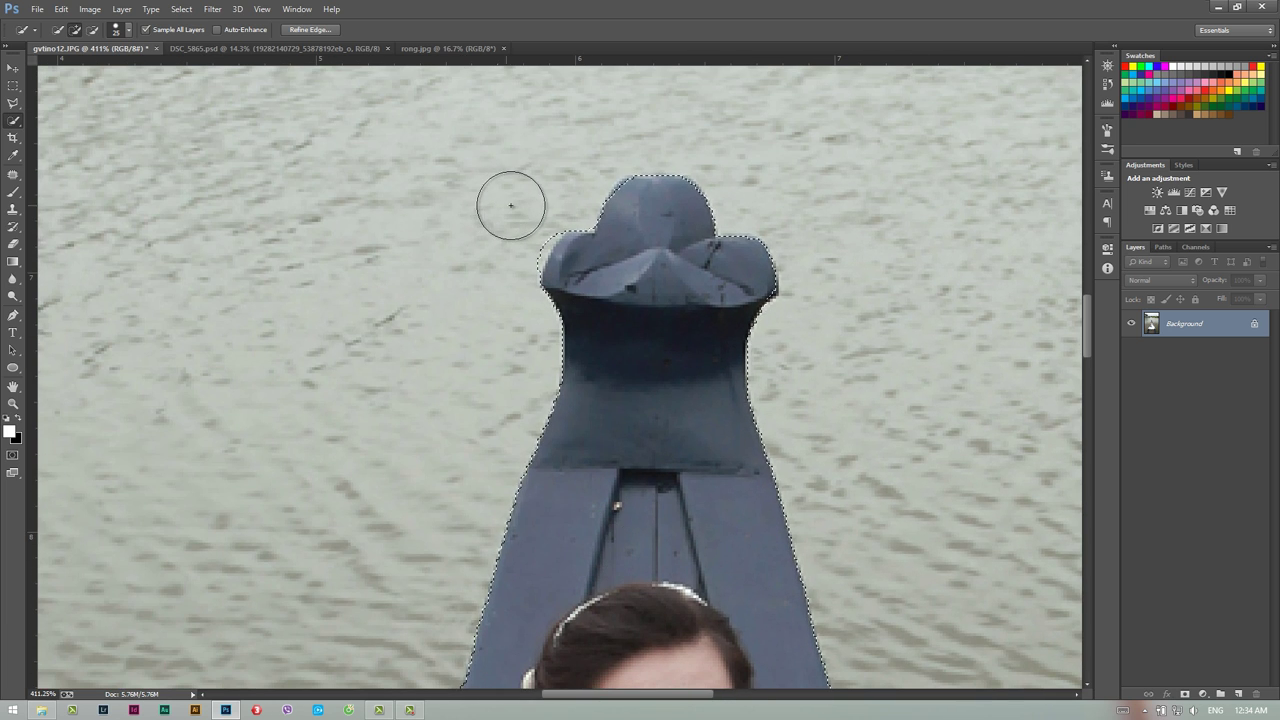
Alt-subtract stray water from the selection along the bride's left hand.
key(alt)
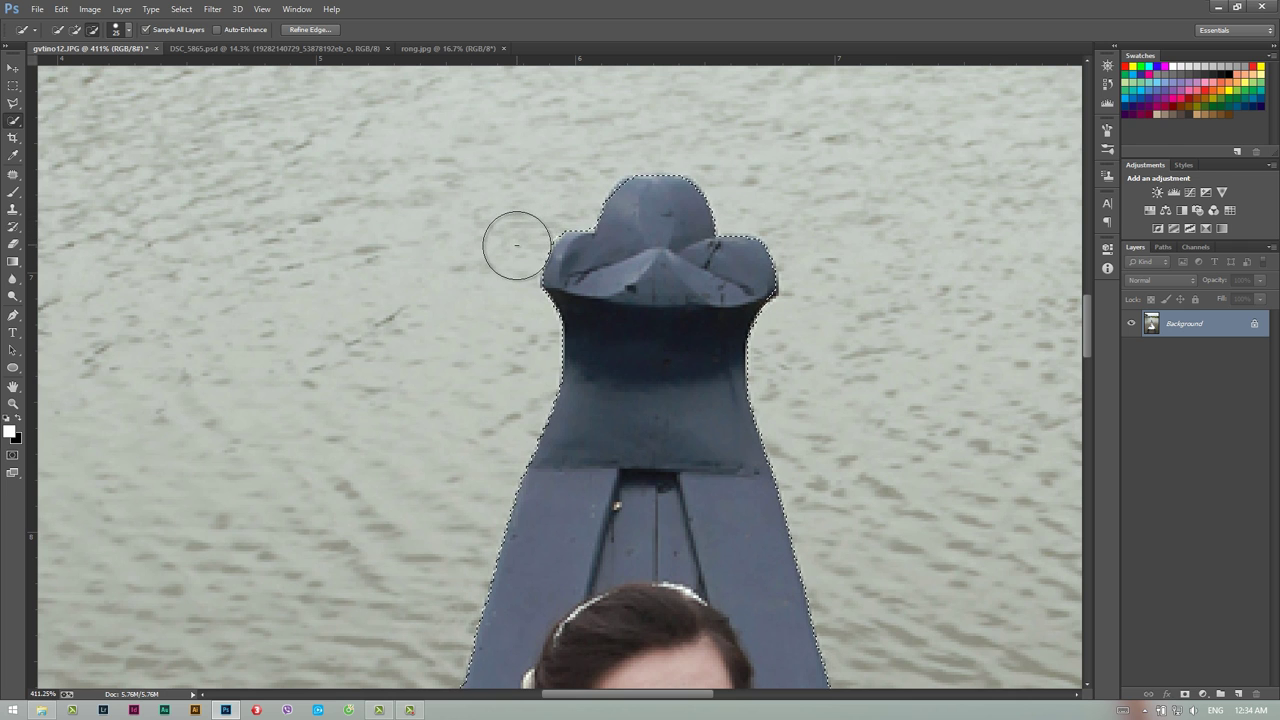
scroll(468, 300, down, 1)
scroll(471, 334, down, 3)
scroll(471, 340, down, 5)
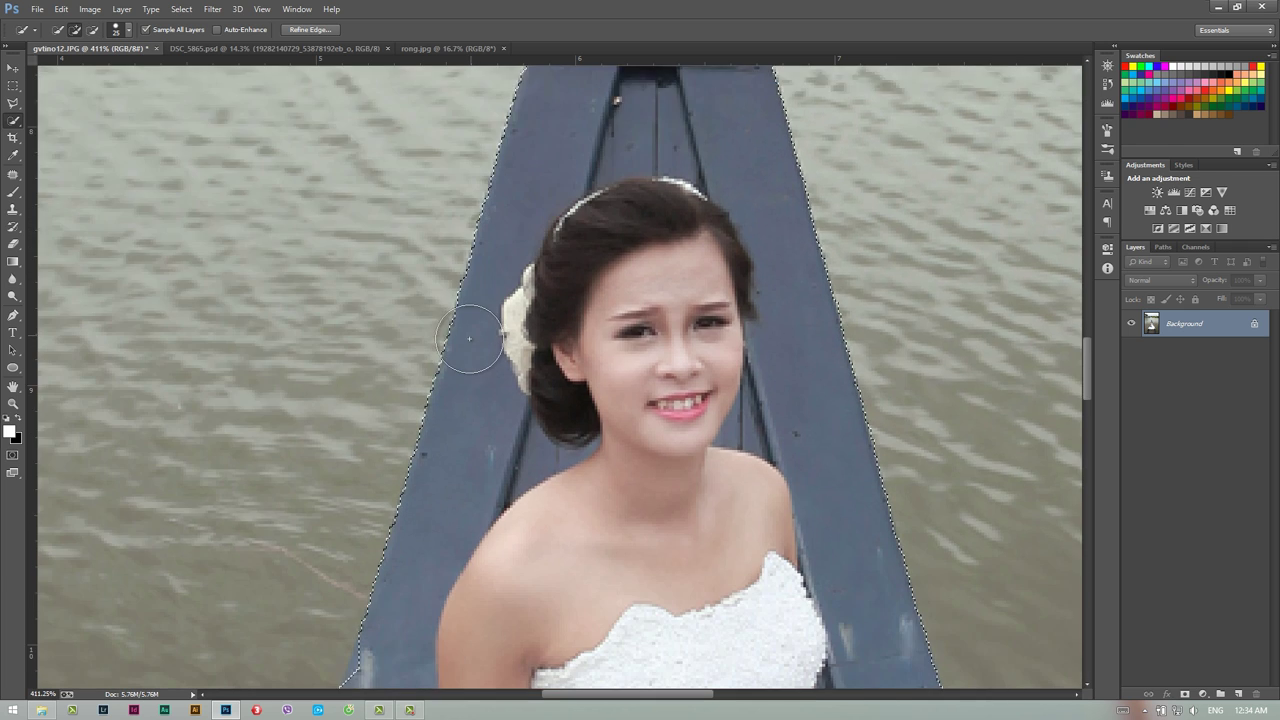
scroll(469, 338, down, 4)
scroll(451, 334, down, 1)
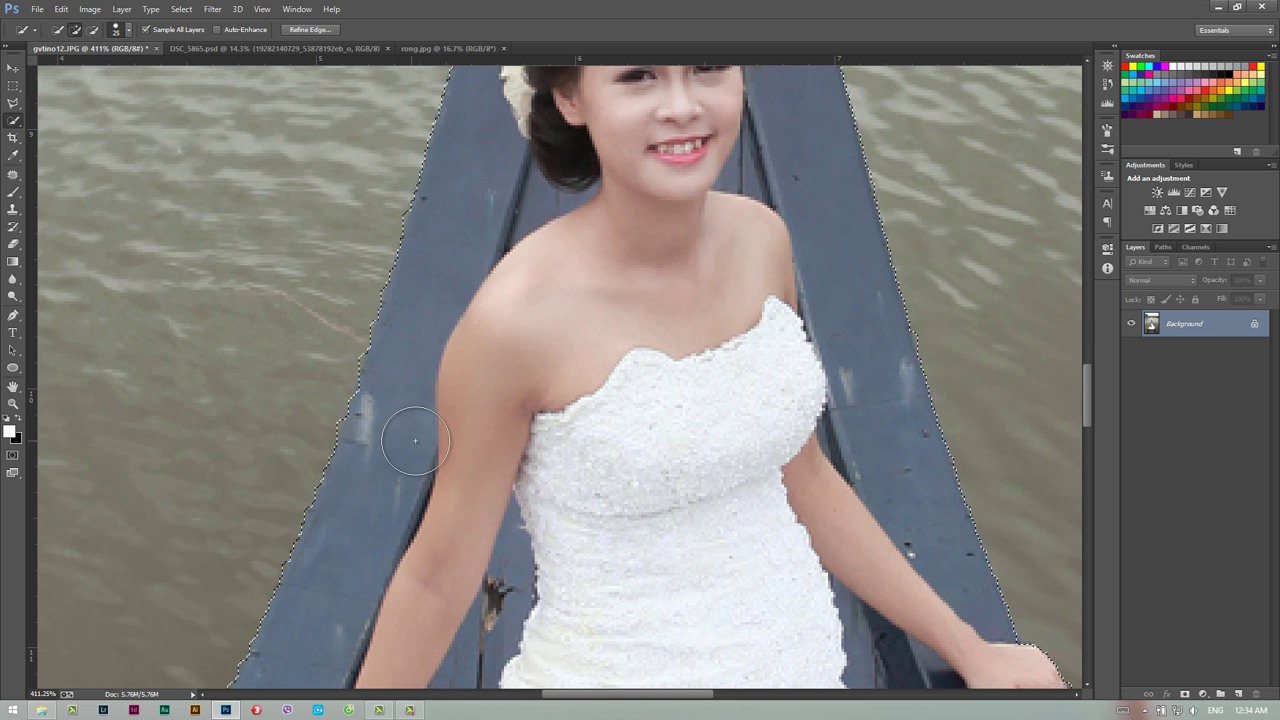
scroll(416, 440, down, 1)
scroll(420, 436, down, 4)
scroll(400, 450, down, 2)
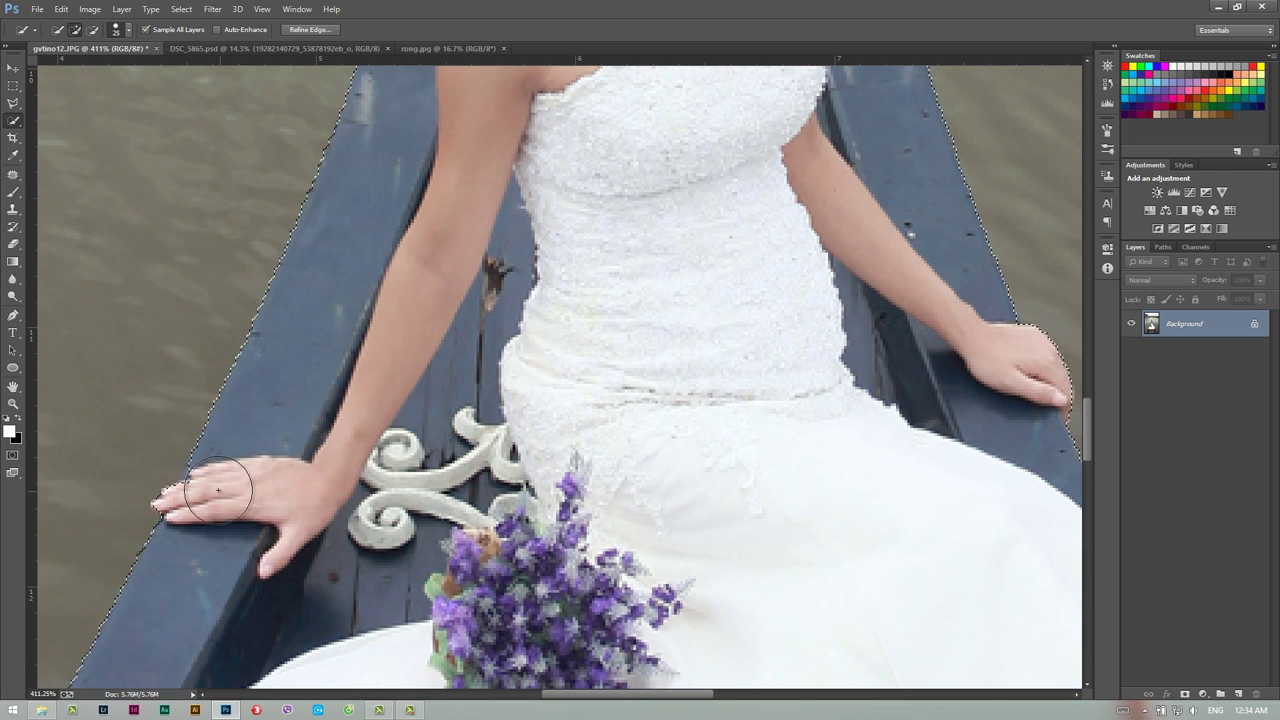
drag(257, 491, 234, 480)
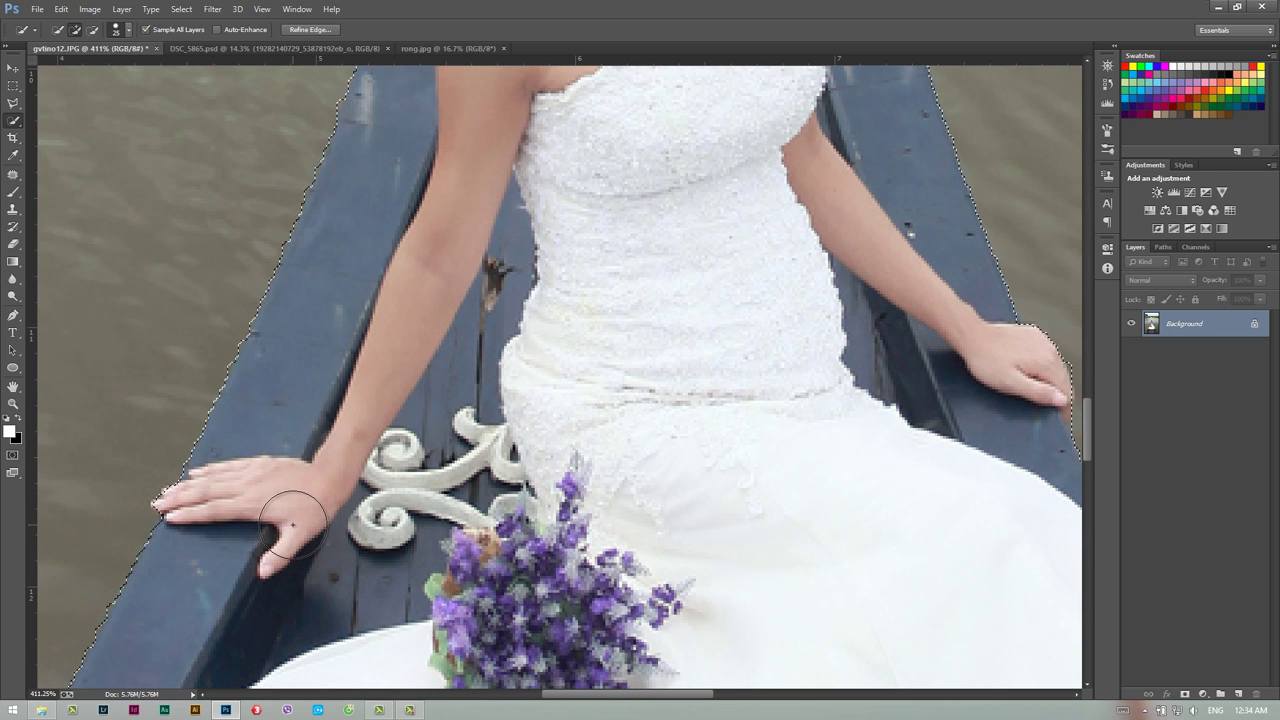
scroll(293, 524, down, 1)
scroll(314, 529, down, 3)
scroll(314, 529, down, 2)
scroll(588, 705, left, 1)
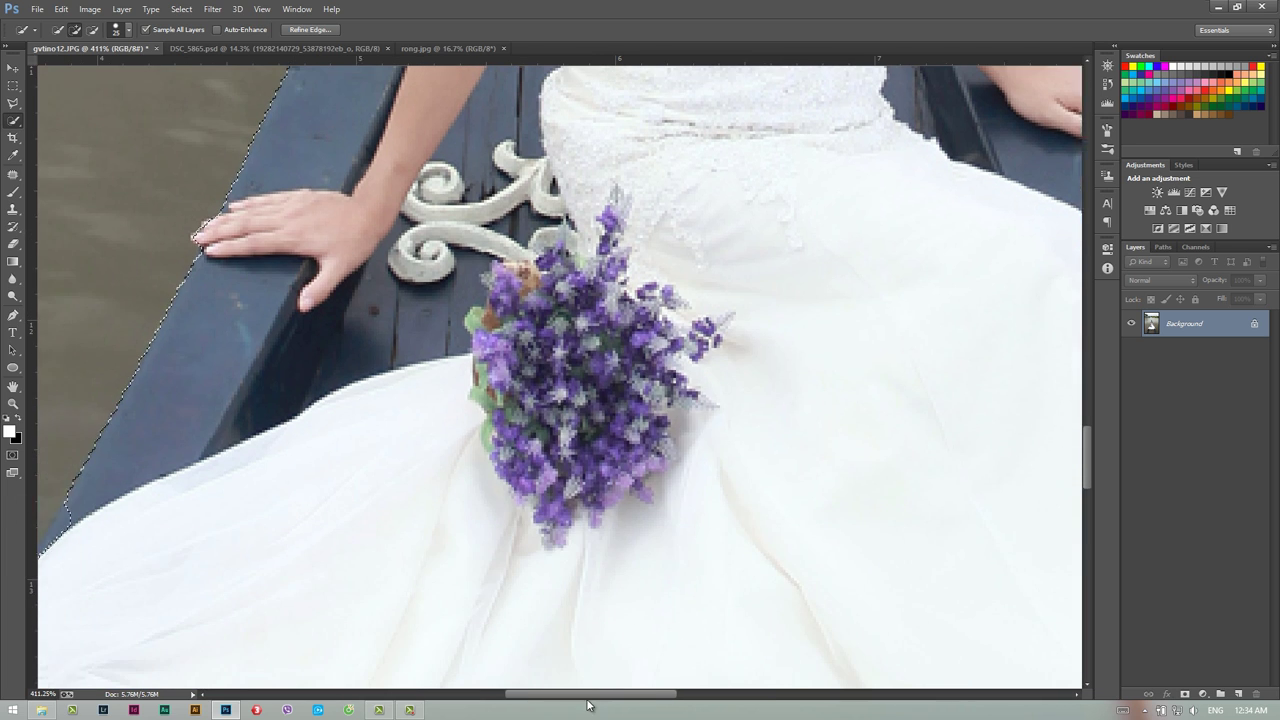
scroll(575, 685, left, 10)
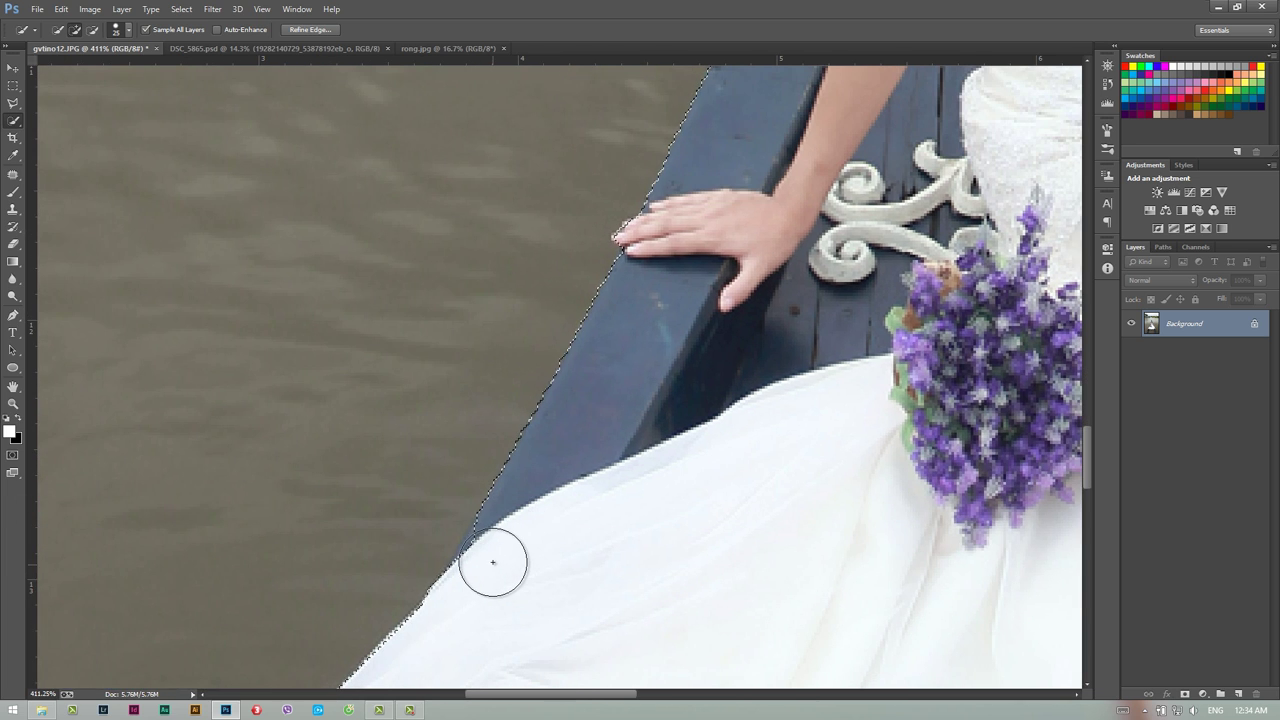
Zoom out to the whole photo and open Refine Edge for the selection.
key(z)
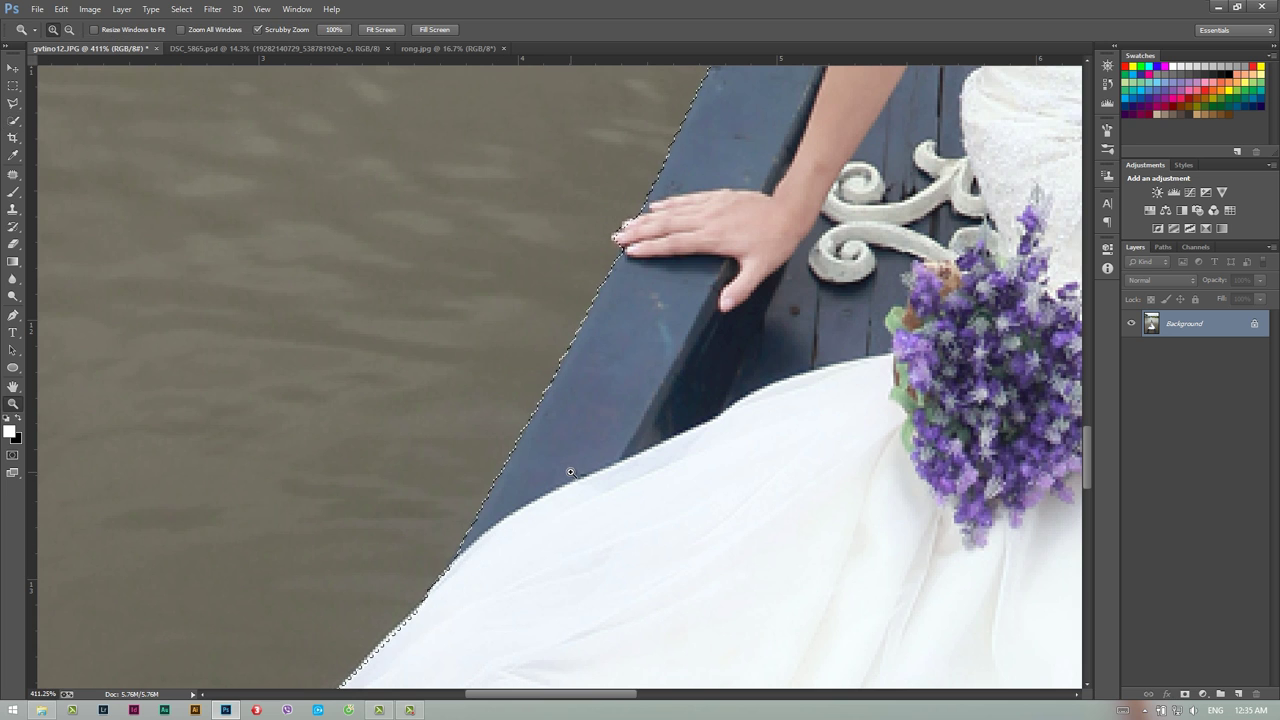
drag(570, 471, 475, 531)
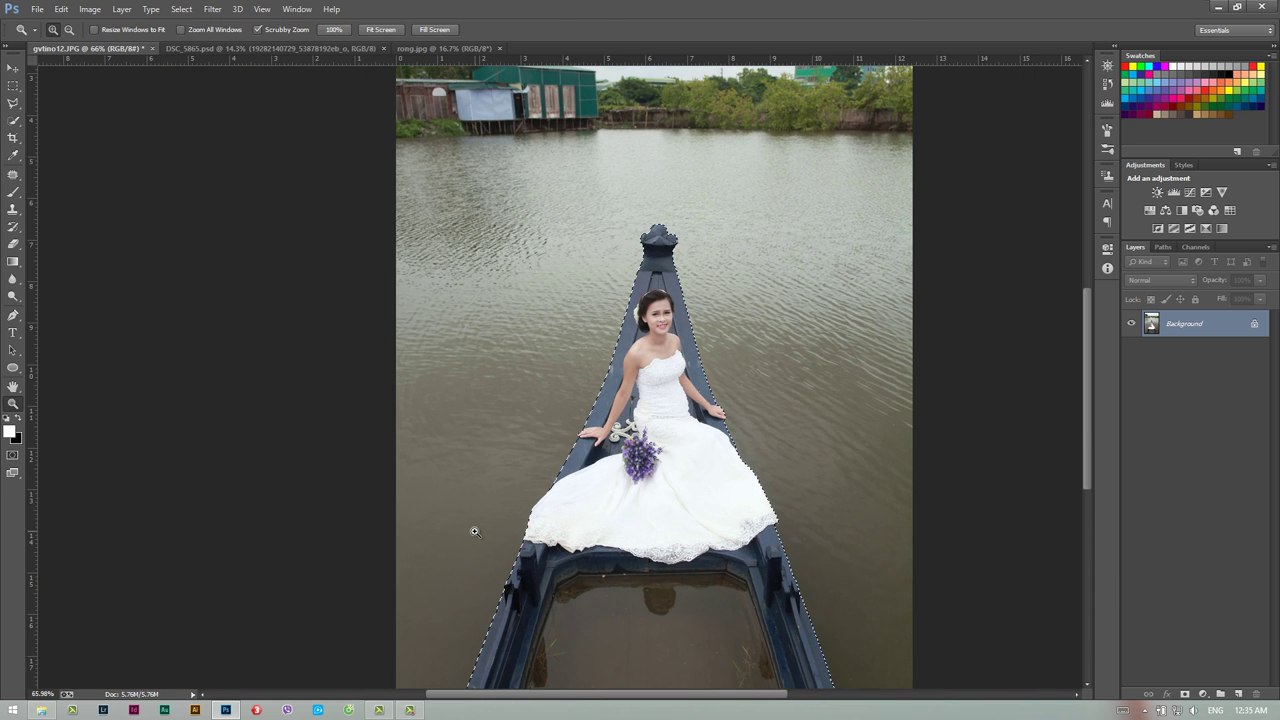
click(13, 121)
scroll(536, 401, down, 2)
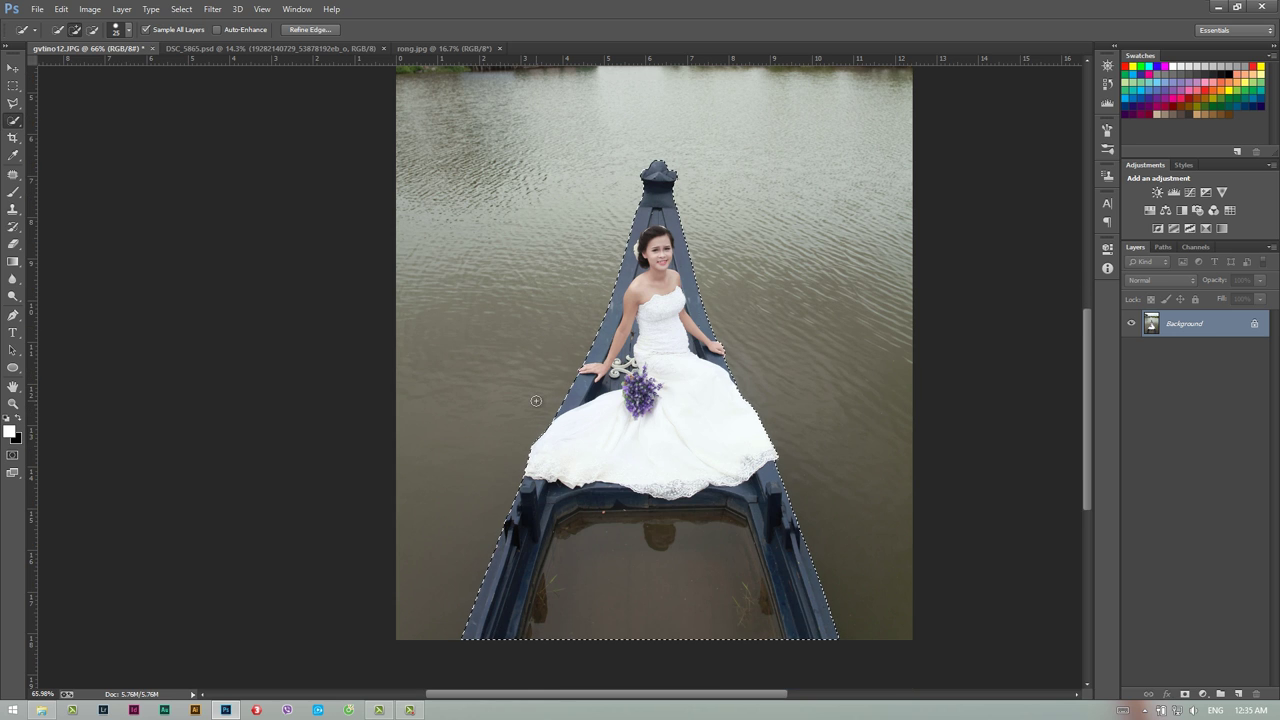
click(310, 29)
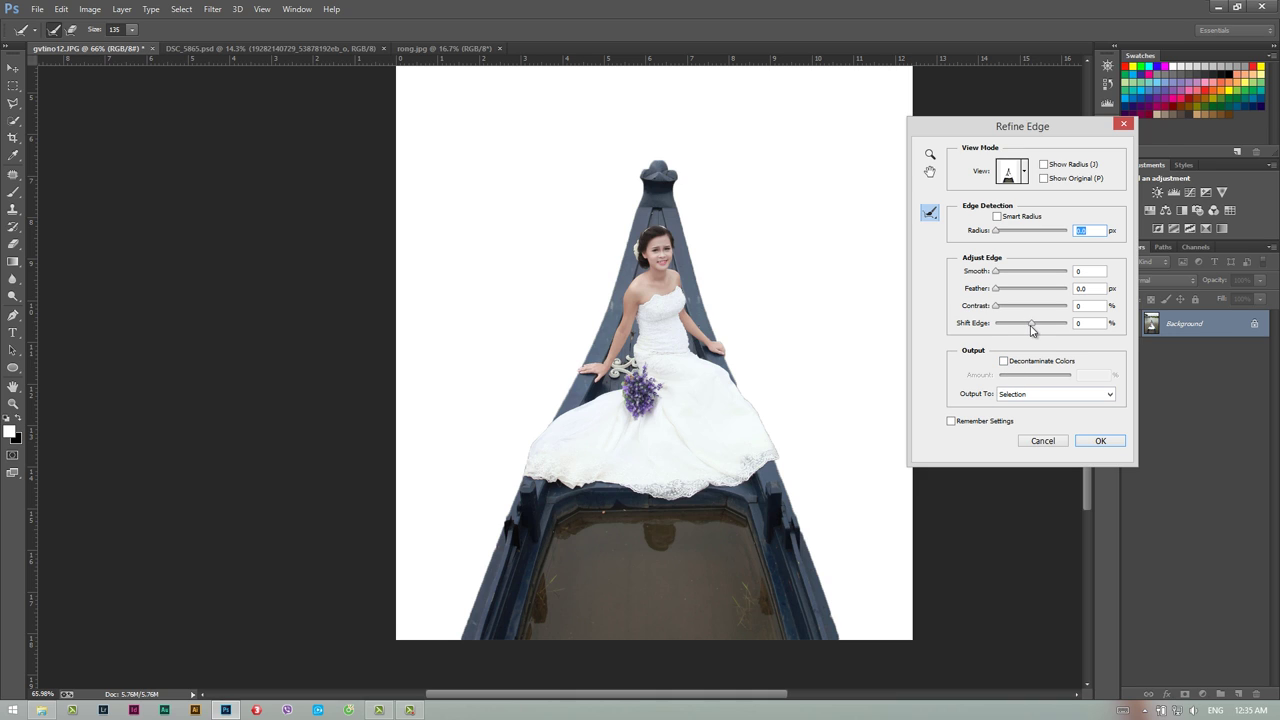
Refine edges with Smooth 10, Feather 0.2, Contrast 32, Shift Edge -14, output to New Layer with Layer Mask.
drag(1032, 330, 1027, 331)
drag(1003, 311, 1012, 311)
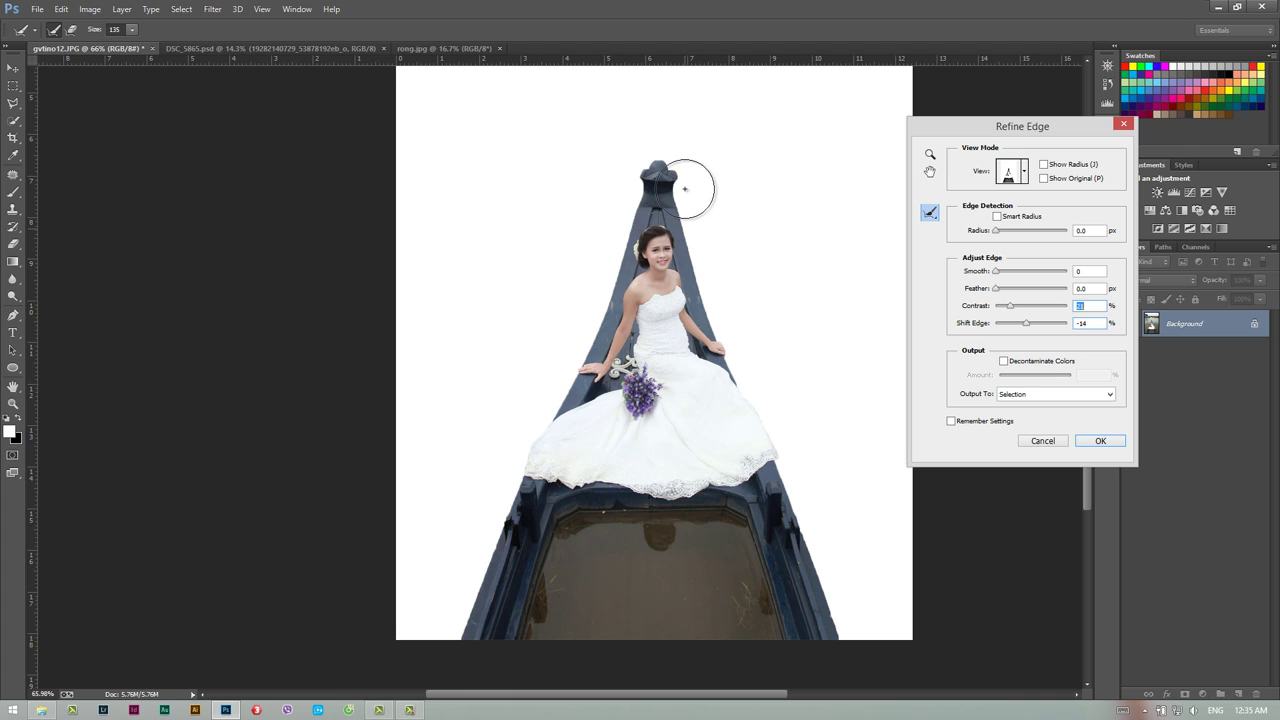
click(997, 289)
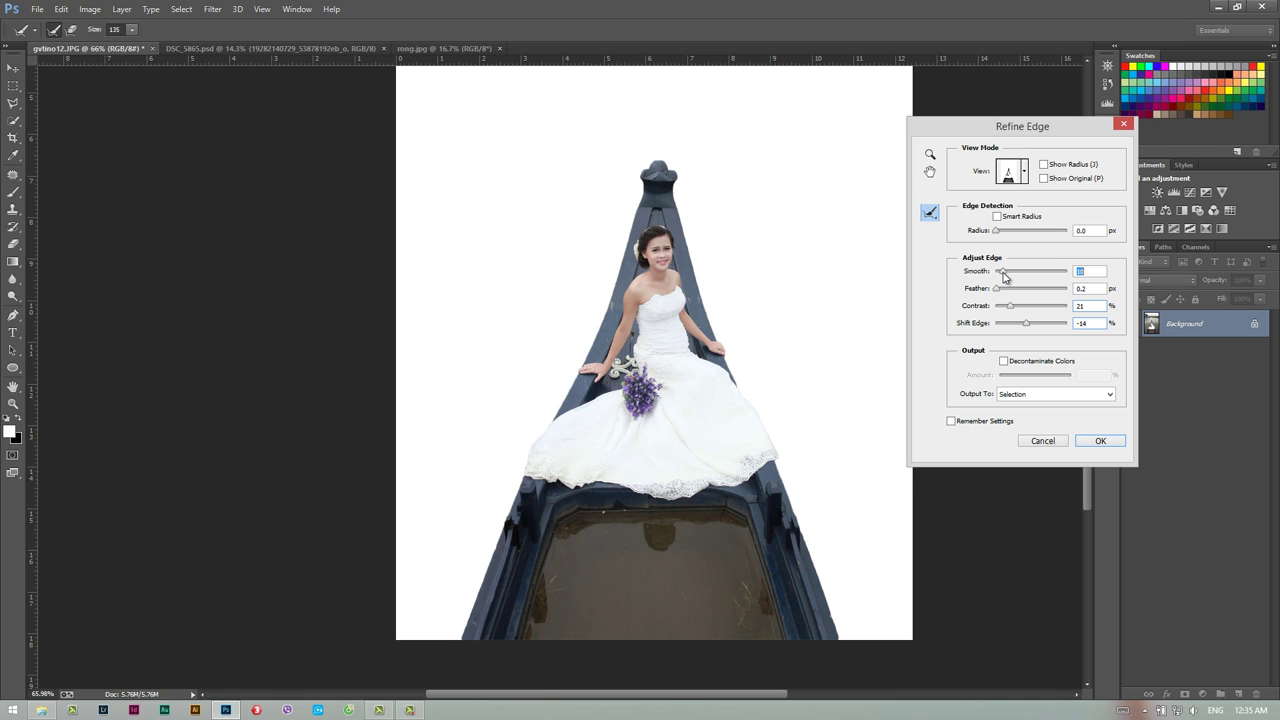
text(10)
drag(1012, 311, 1019, 311)
click(1078, 396)
click(1065, 397)
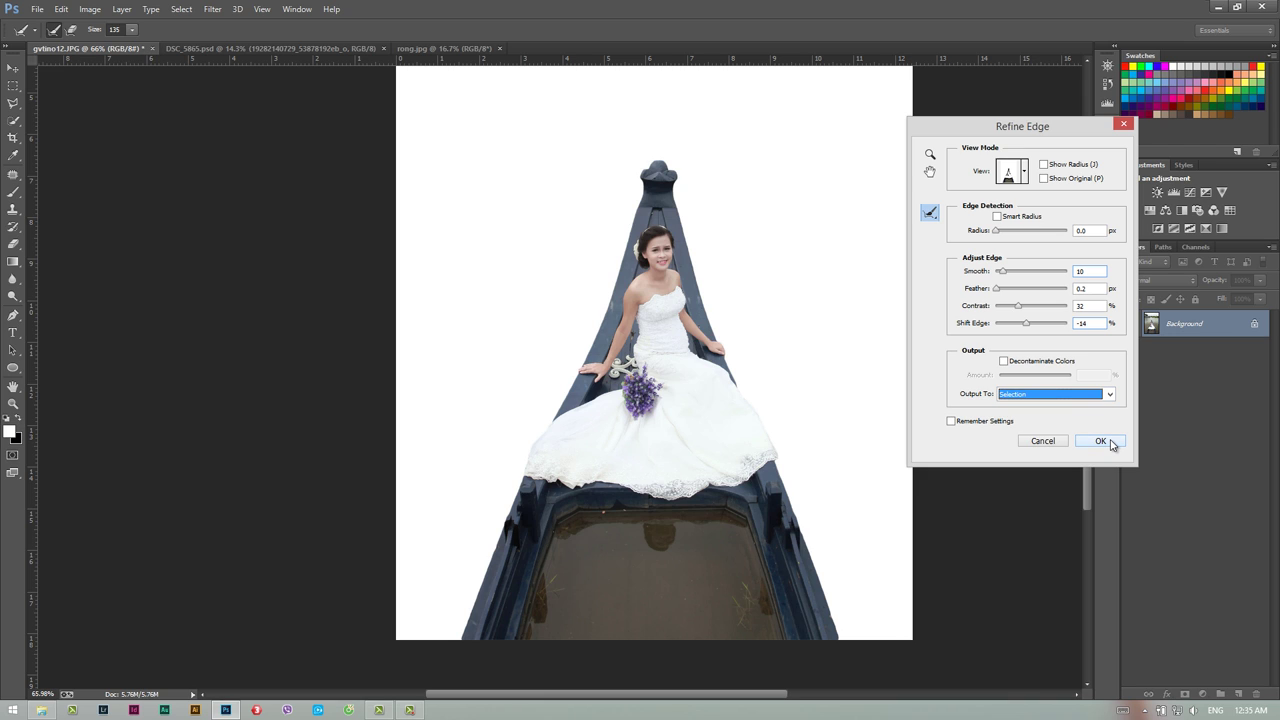
click(1055, 394)
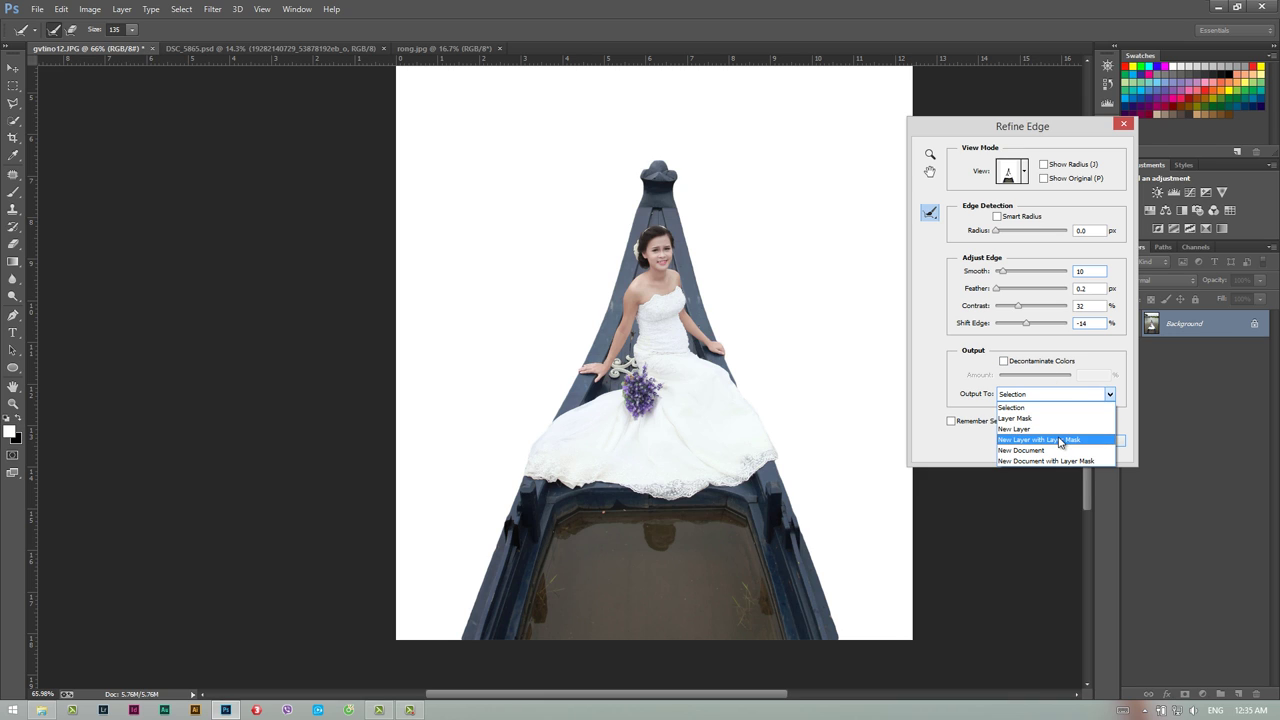
click(1050, 440)
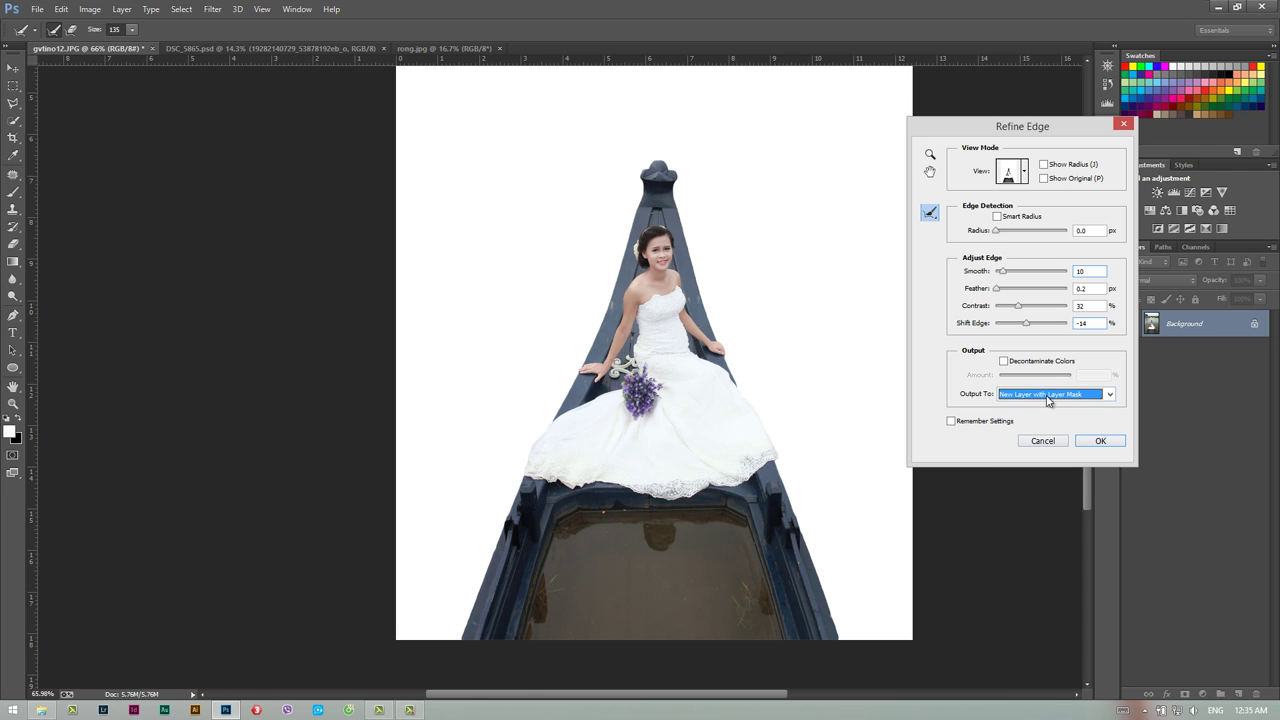
click(1100, 441)
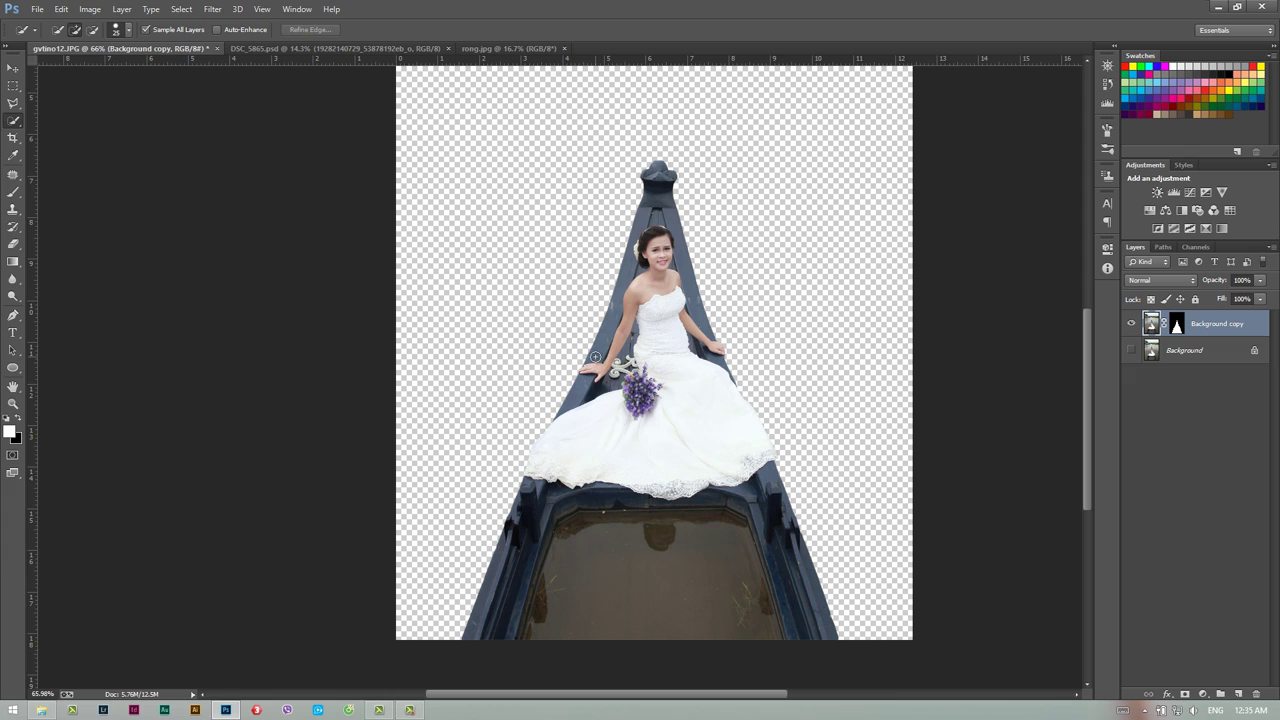
Hide the original Background layer, leaving only the masked bride-and-boat copy visible.
click(13, 403)
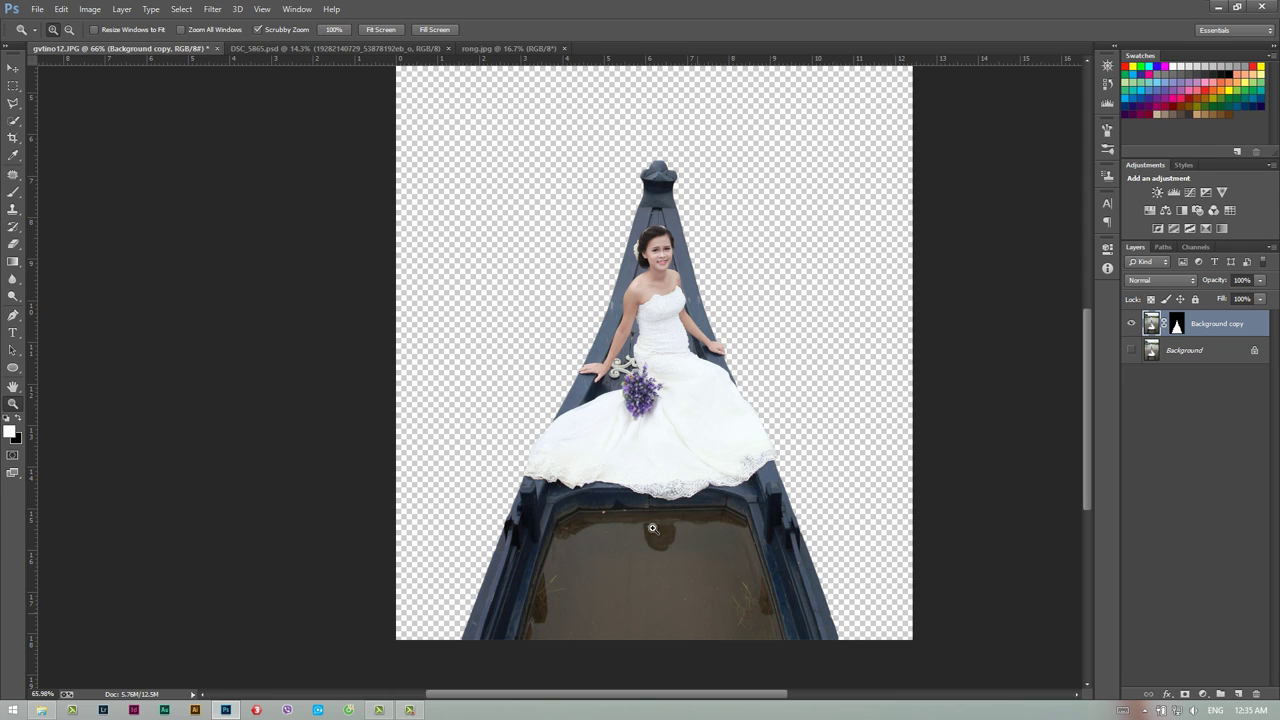
click(1133, 350)
click(1133, 350)
click(1197, 352)
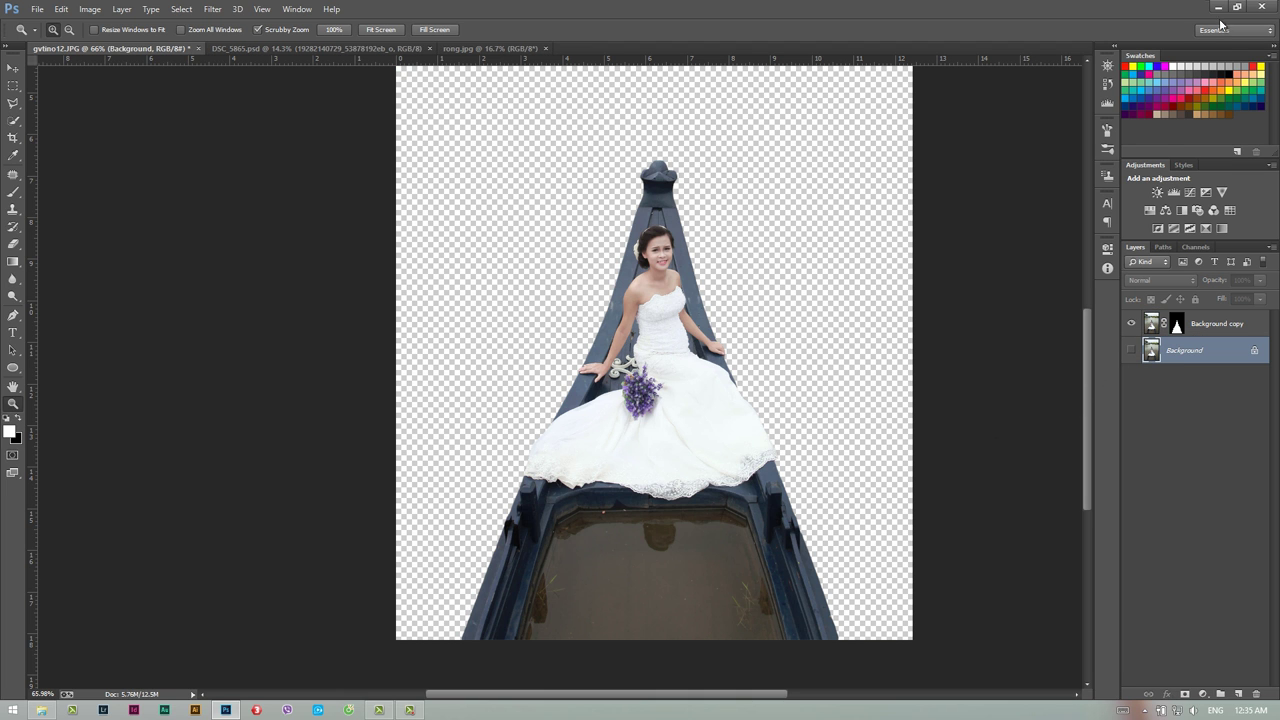
Minimize Photoshop and open the 'as' folder on the desktop.
click(1220, 7)
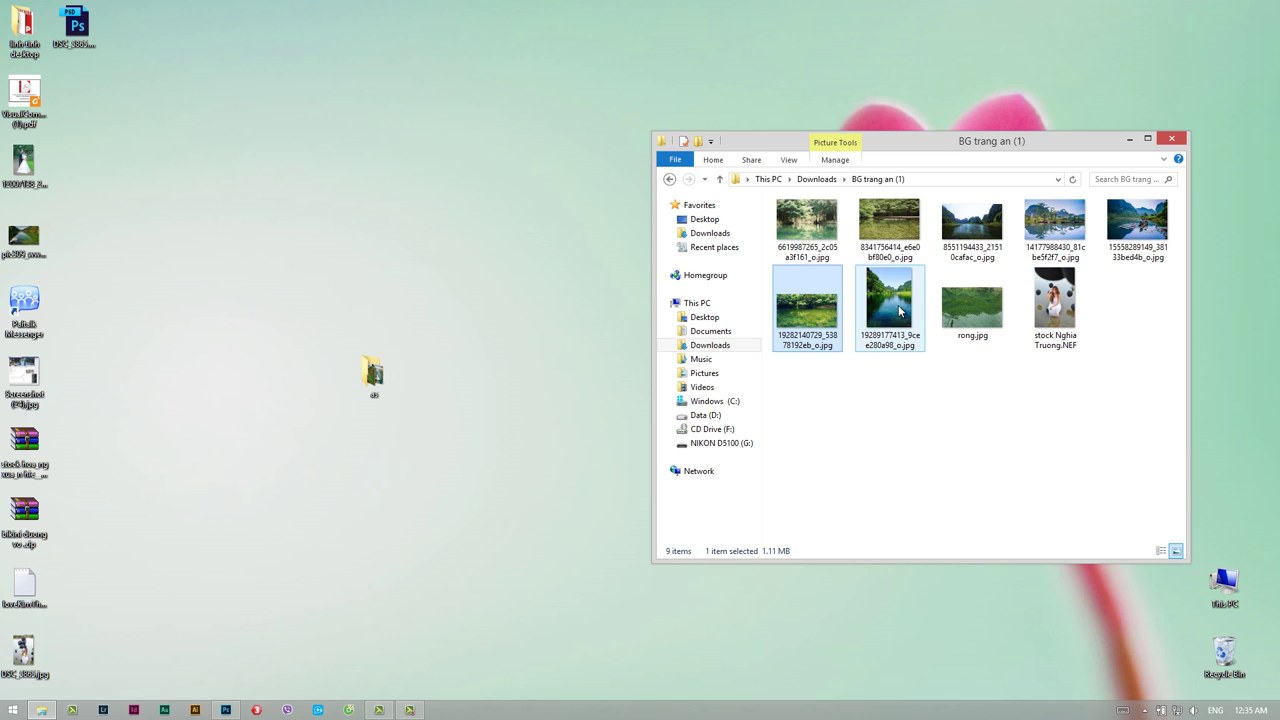
drag(985, 150, 917, 159)
click(373, 373)
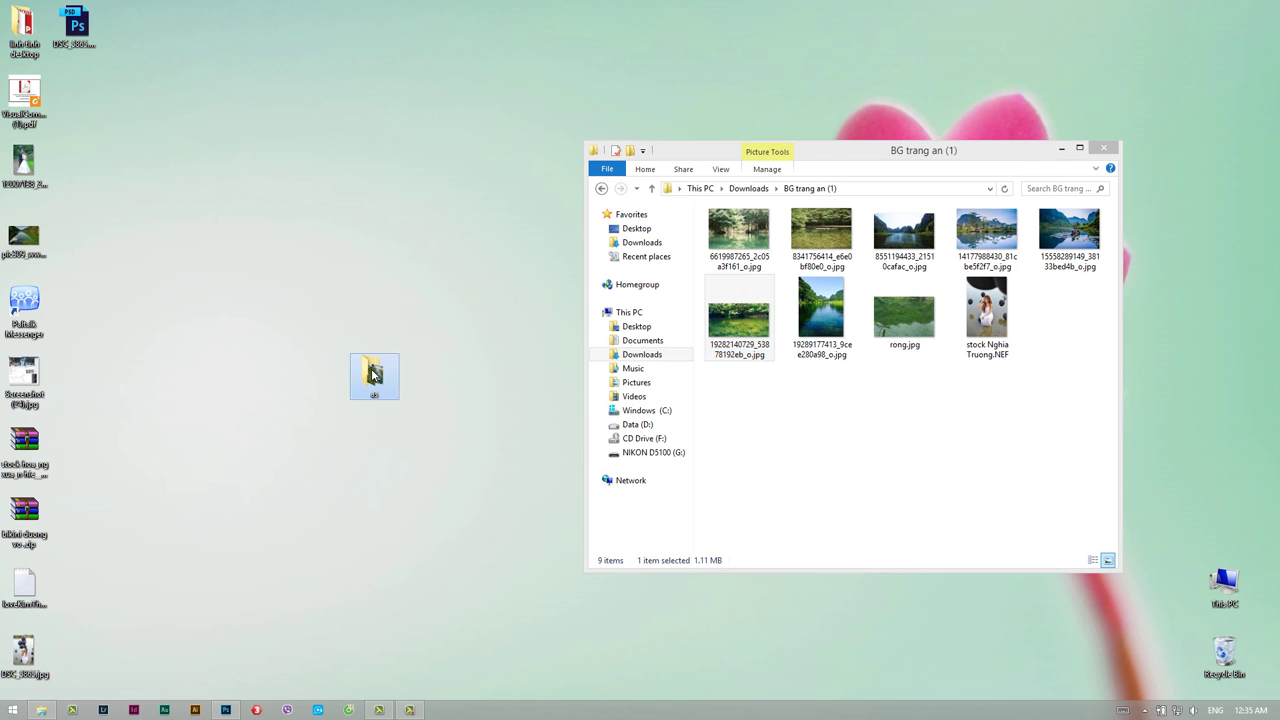
double_click(373, 373)
Drag as.jpg and as1.jpg from the folder into the gvtino12.JPG composite.
right_click(845, 265)
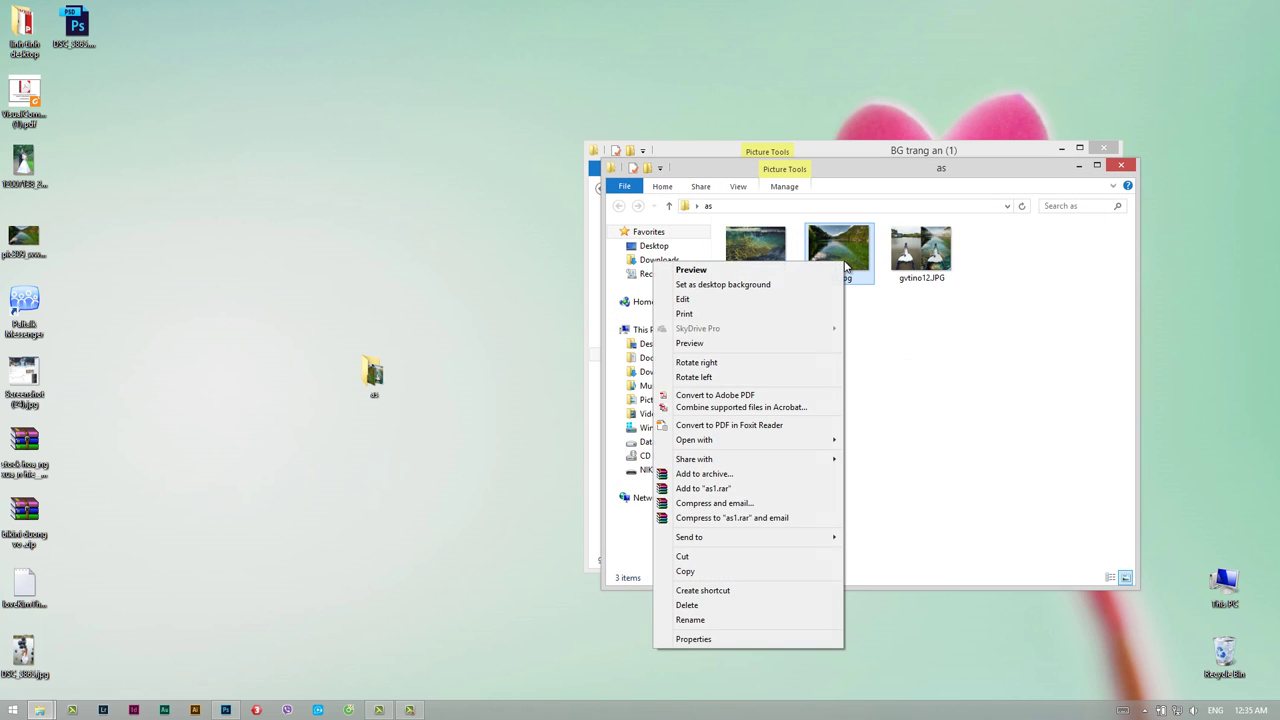
click(904, 328)
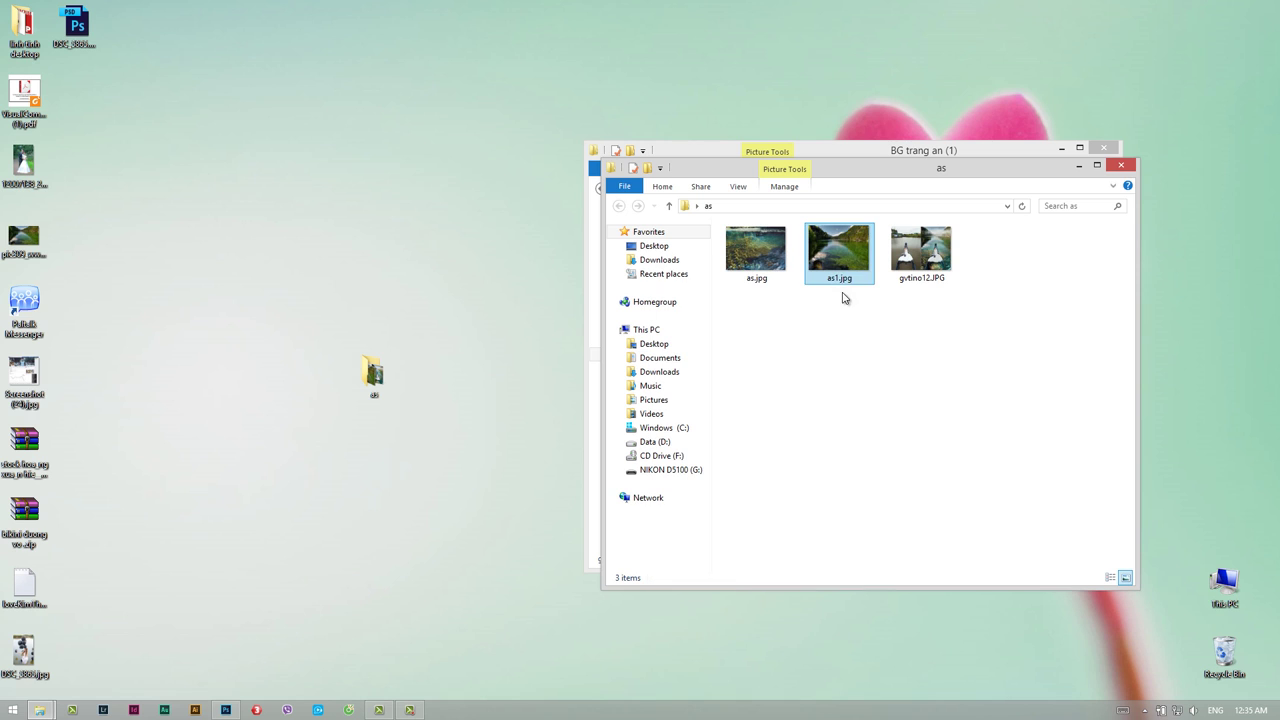
drag(845, 330, 763, 223)
click(853, 331)
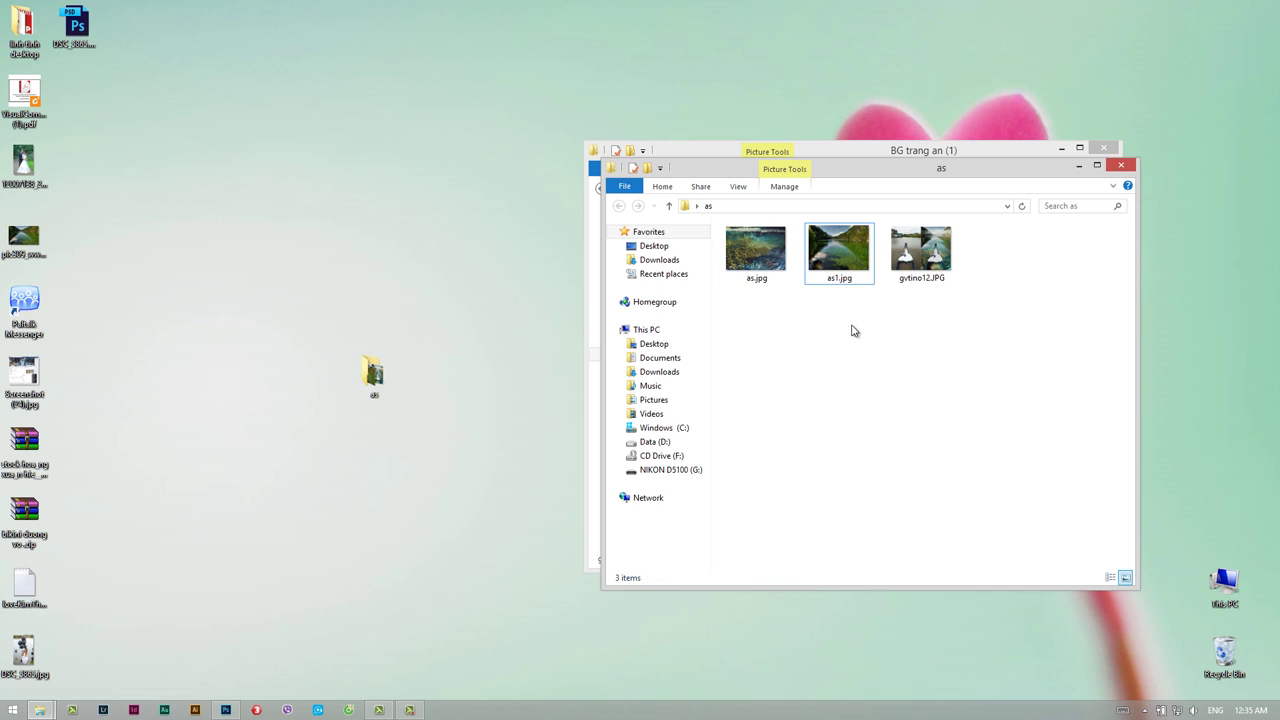
mouse_move(853, 331)
mouse_down()
mouse_move(760, 255)
mouse_move(230, 695)
mouse_move(736, 402)
mouse_up()
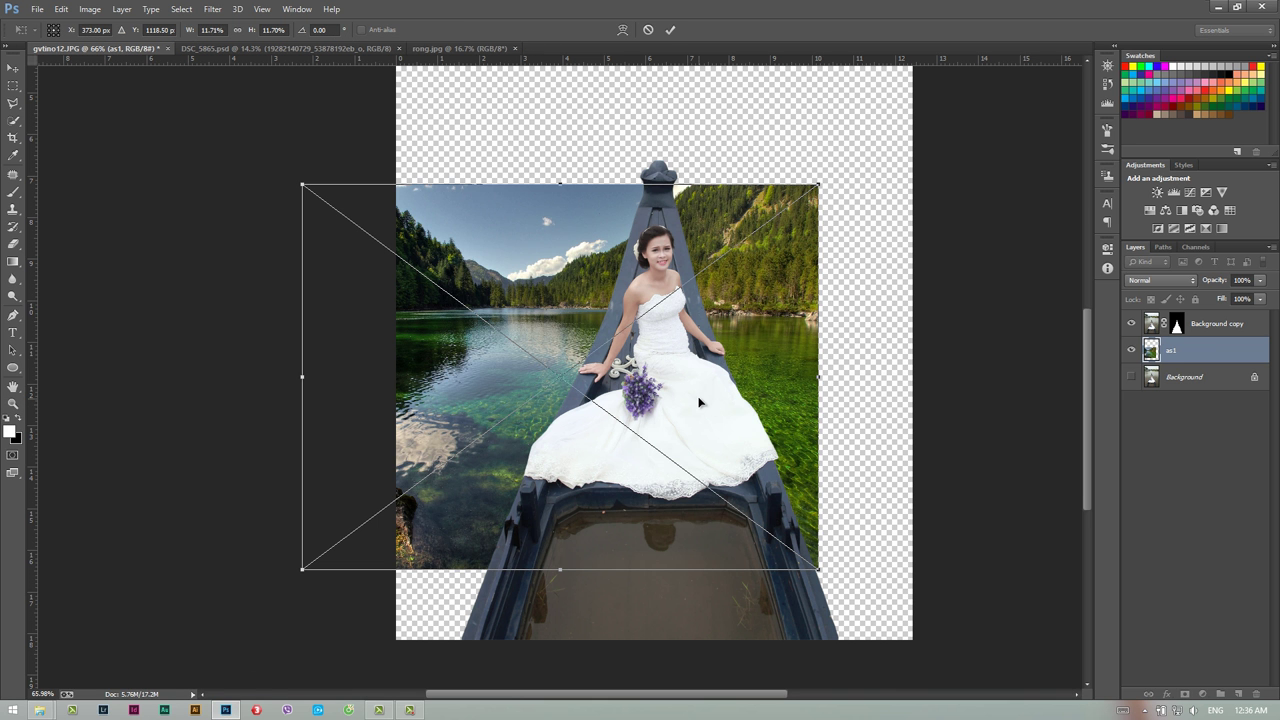
Place both lake images, hide the 'as' layer and move the as1 layer slightly higher.
key(Return)
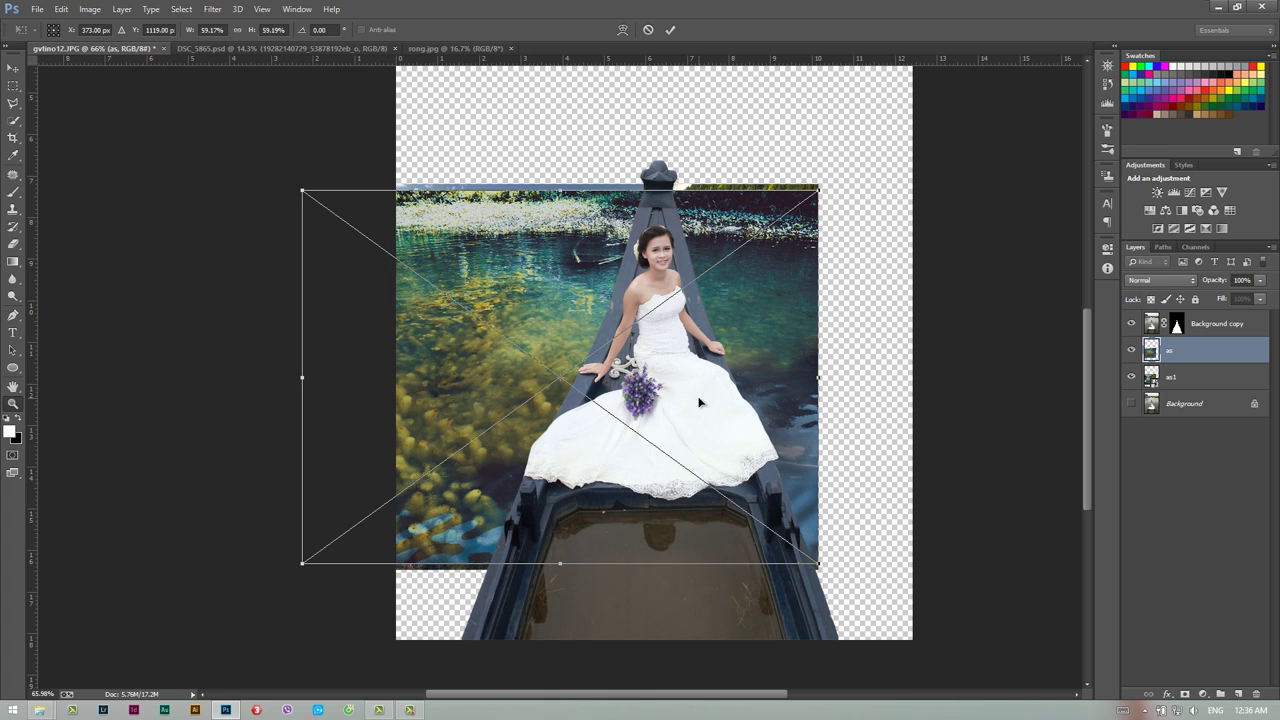
key(Return)
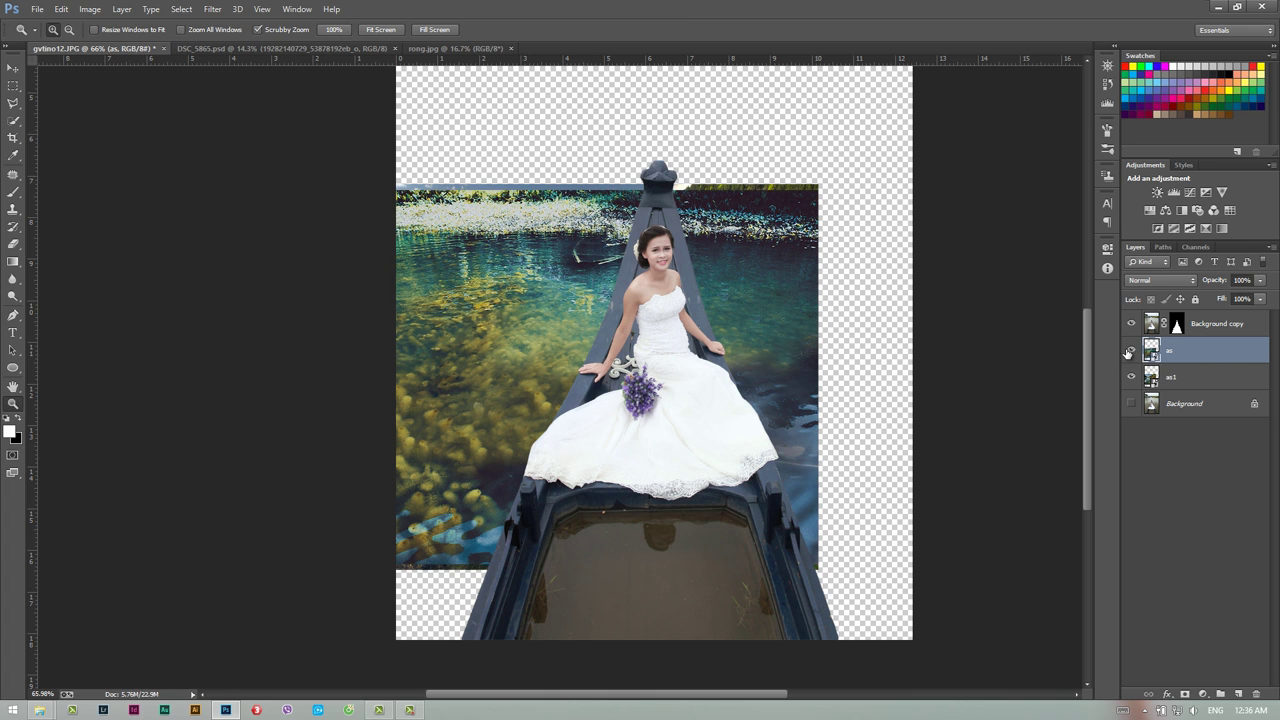
click(1131, 350)
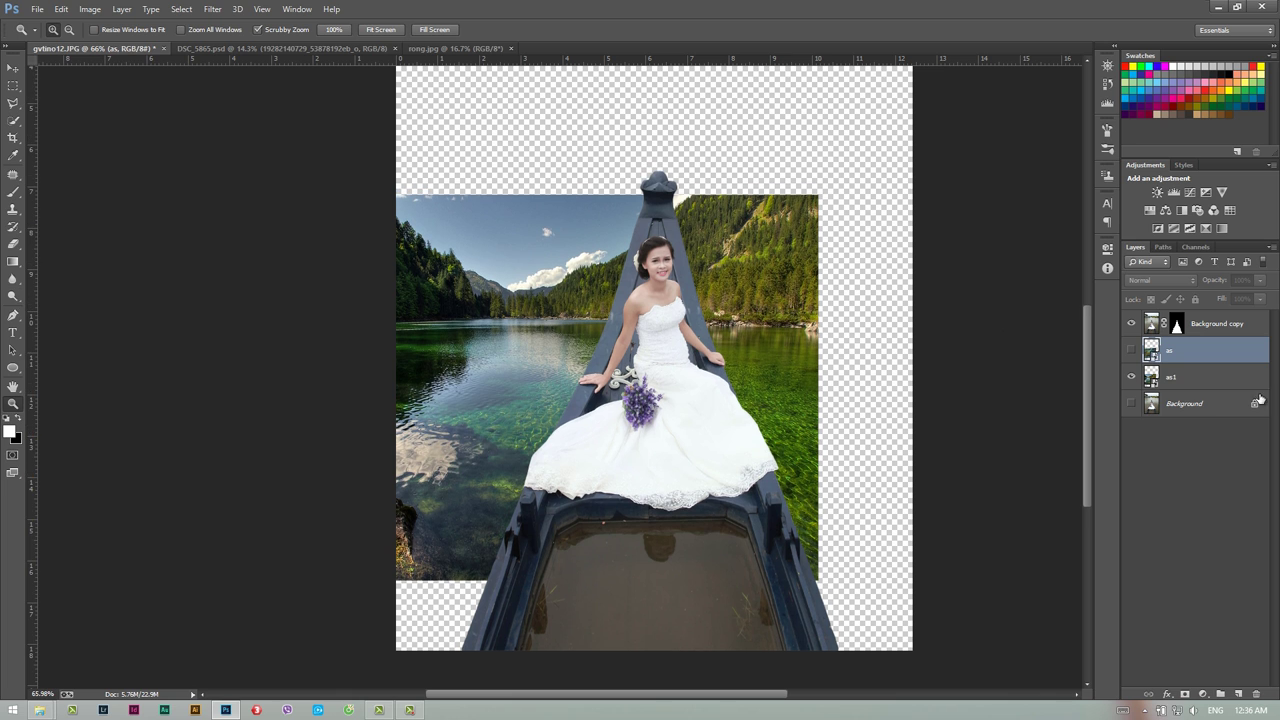
click(1207, 378)
mouse_move(565, 357)
mouse_down()
mouse_move(563, 343)
mouse_move(512, 346)
mouse_up()
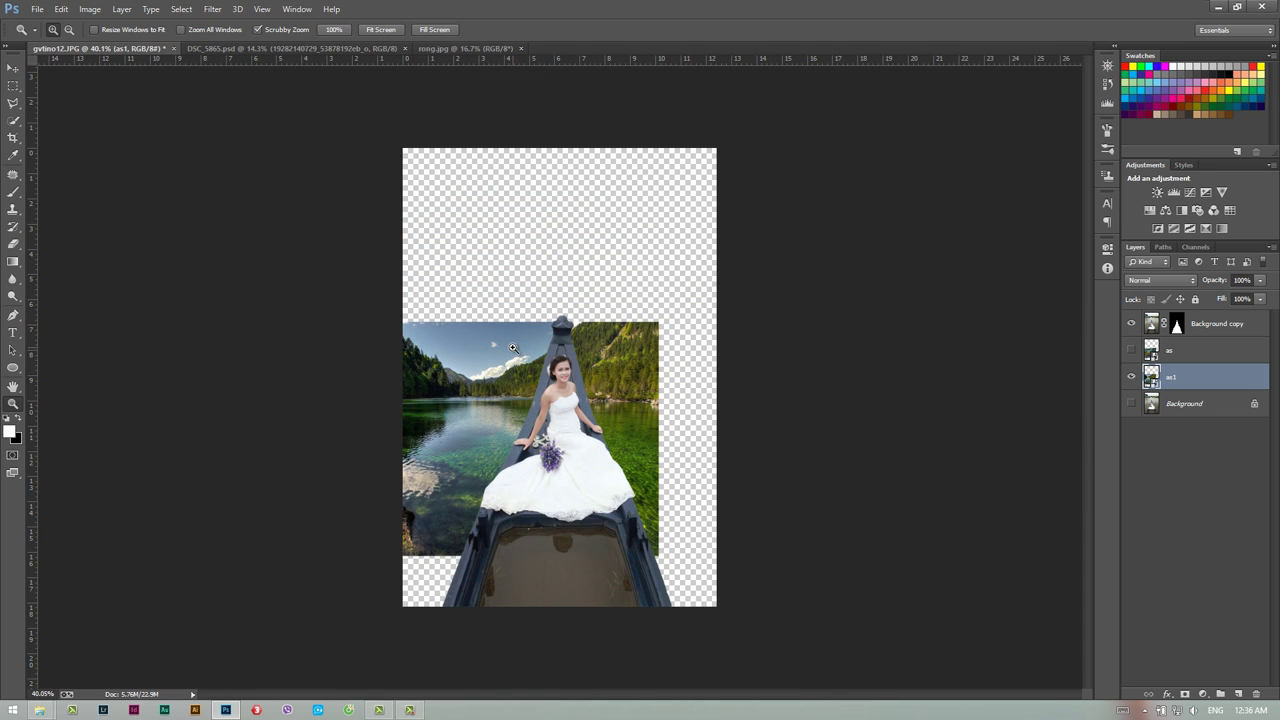
Free-transform the as1 lake layer to about 24.3% so it fills the canvas.
key(ctrl+t)
mouse_move(602, 377)
mouse_down()
mouse_move(628, 348)
mouse_move(630, 300)
mouse_up()
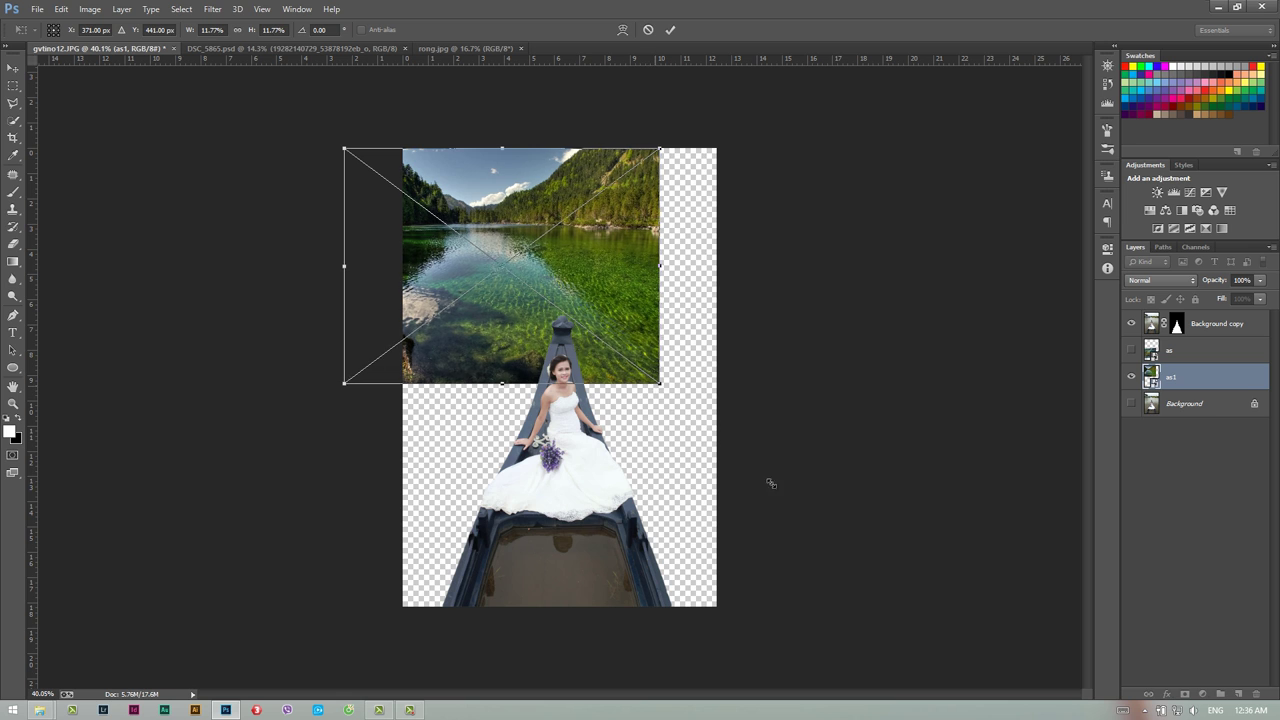
drag(660, 383, 997, 637)
drag(749, 523, 627, 510)
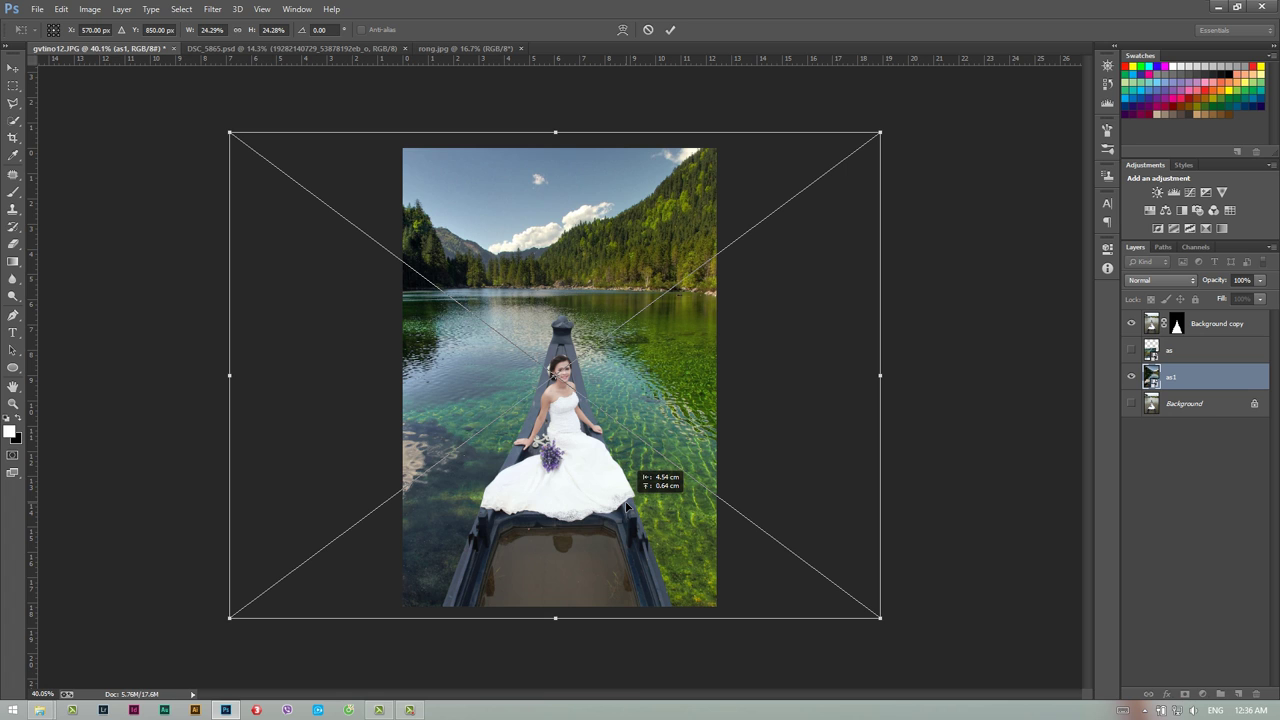
drag(627, 508, 652, 507)
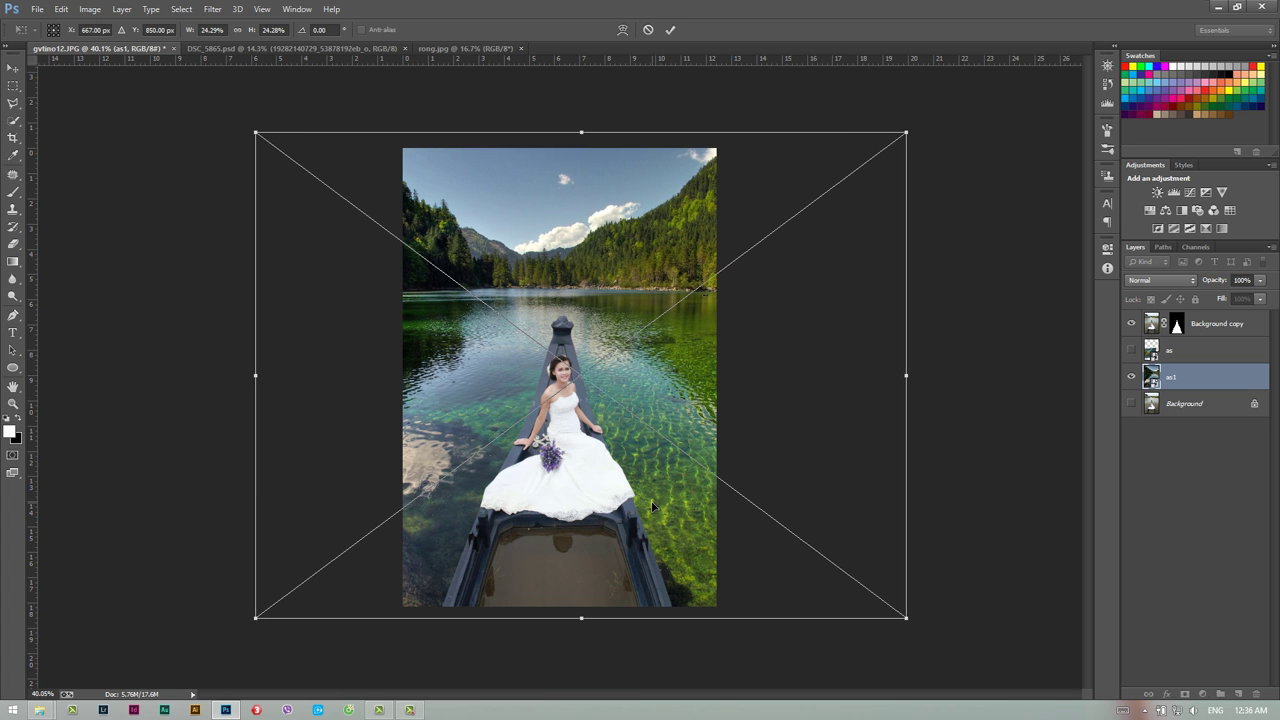
key(z)
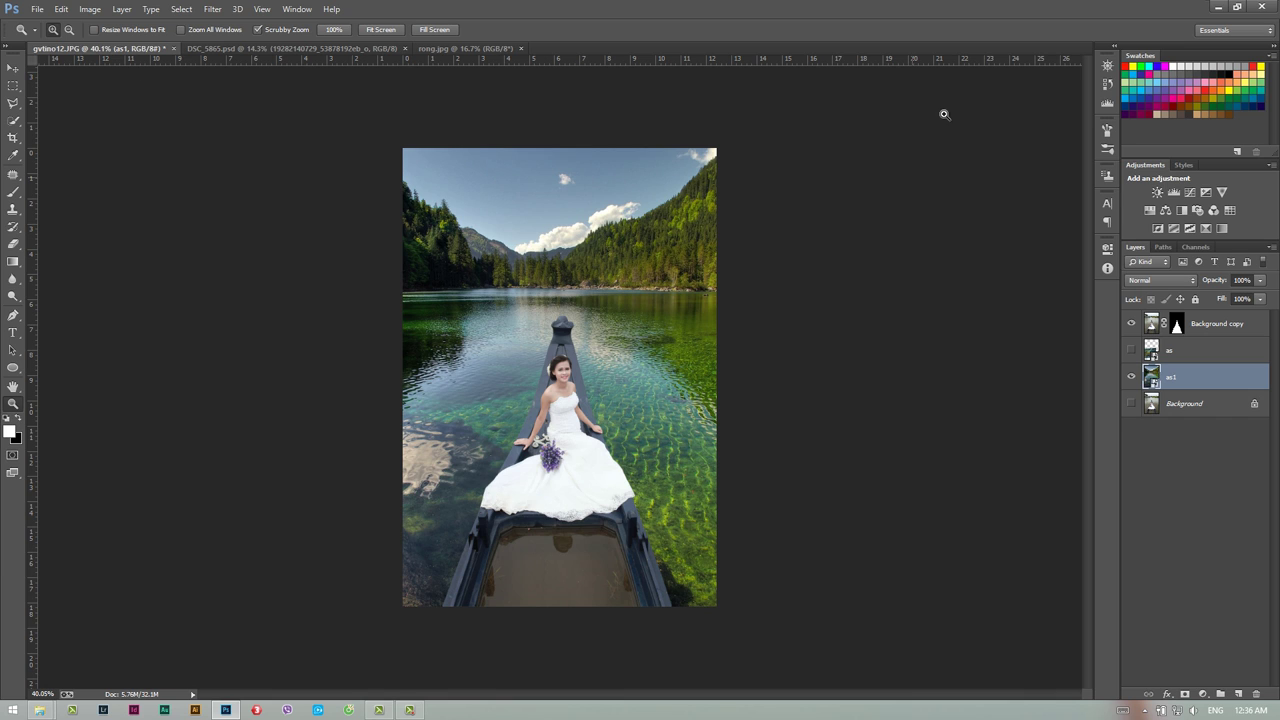
Make the 'as' layer with the underwater rocks visible and active.
click(37, 9)
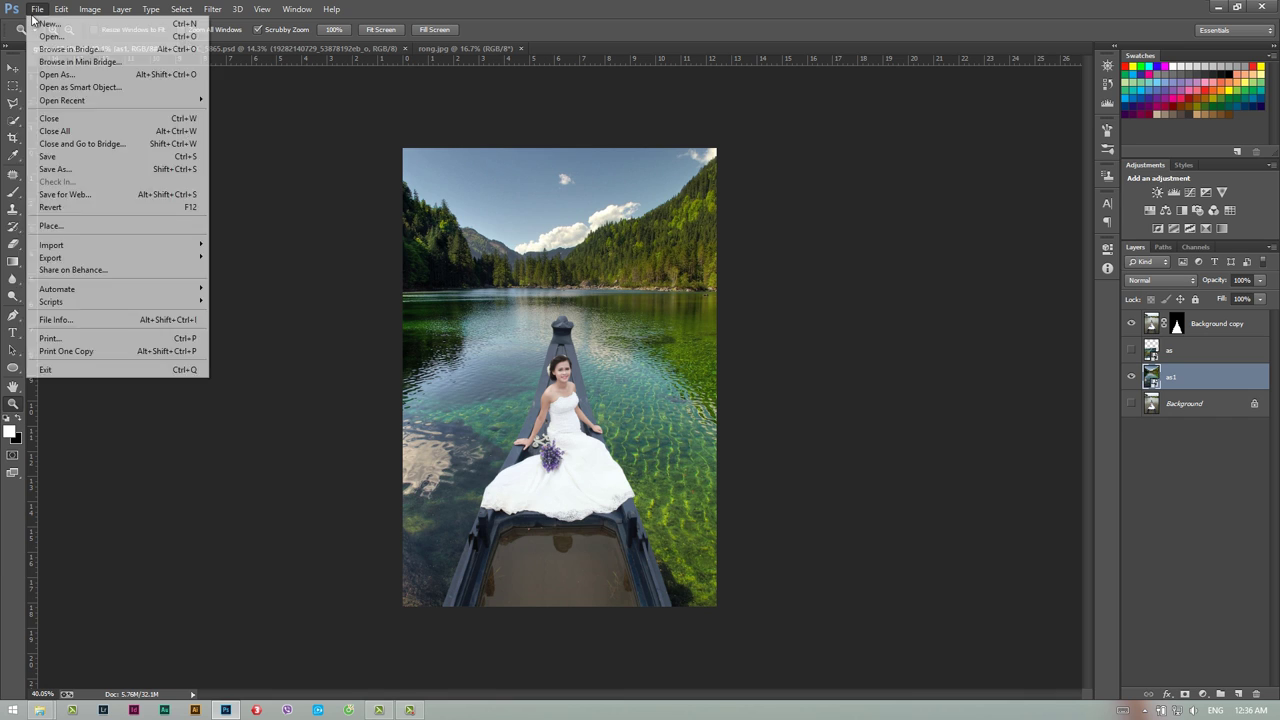
click(569, 8)
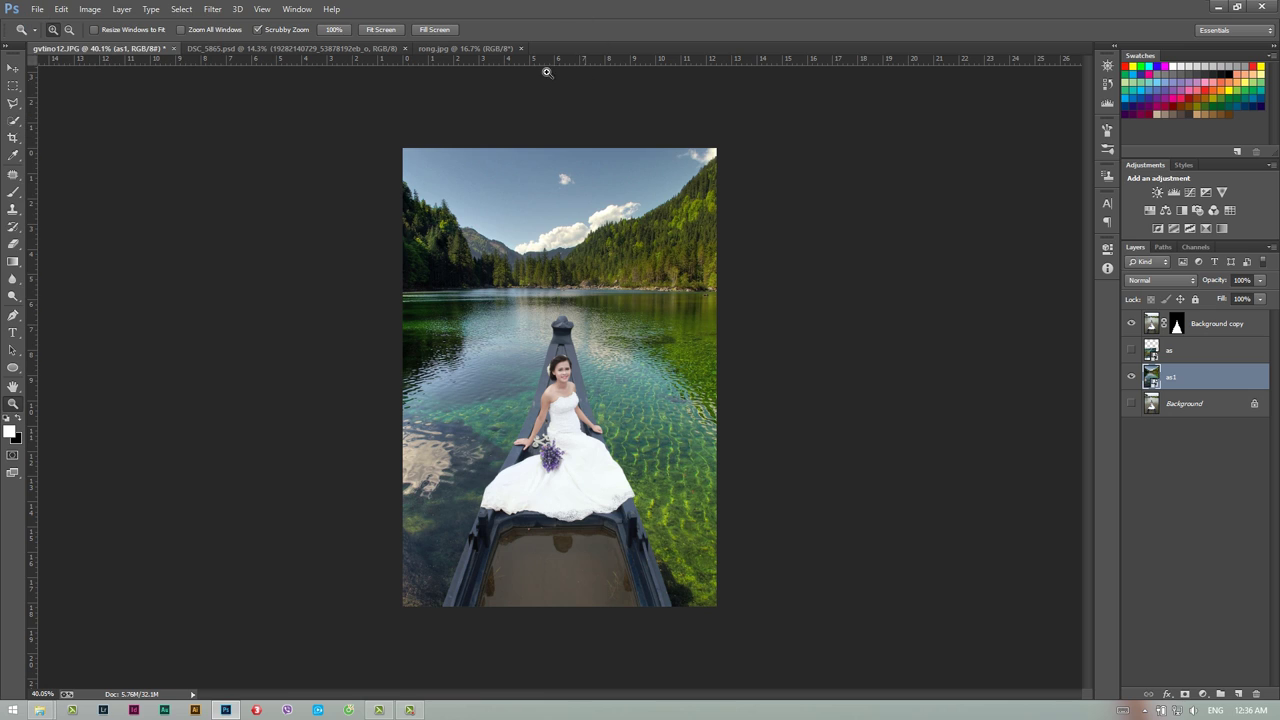
click(13, 68)
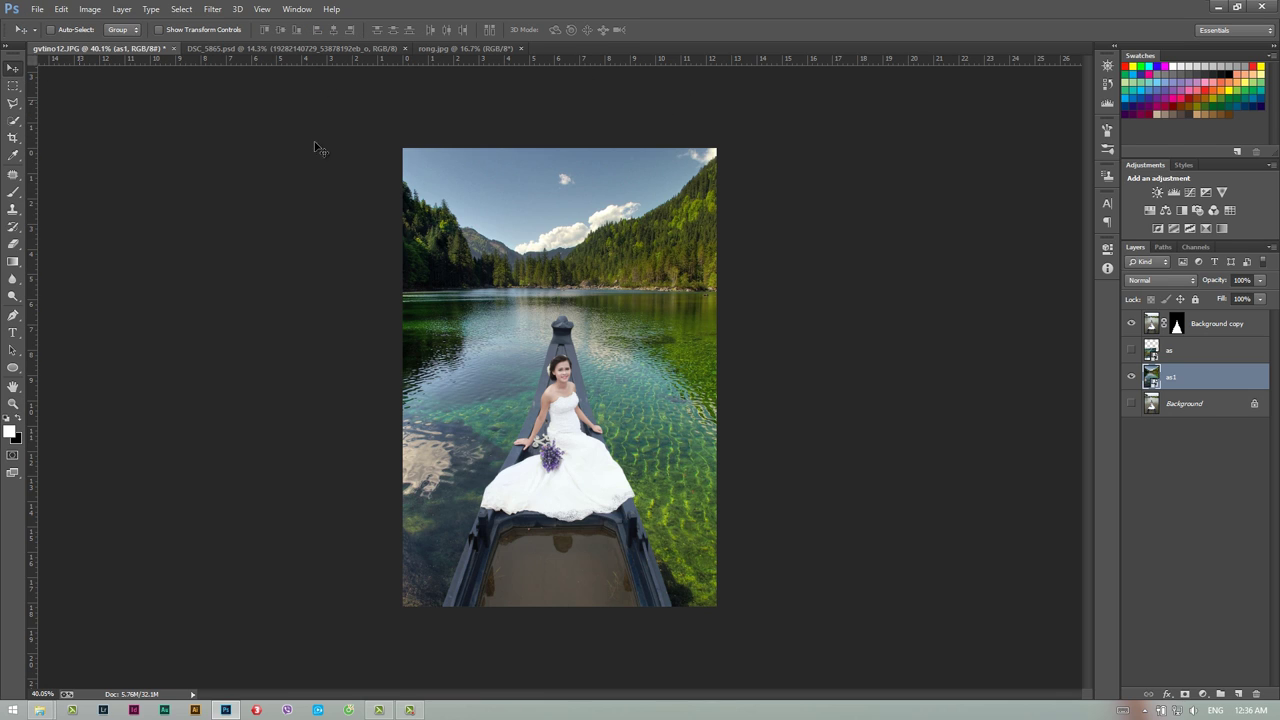
click(13, 403)
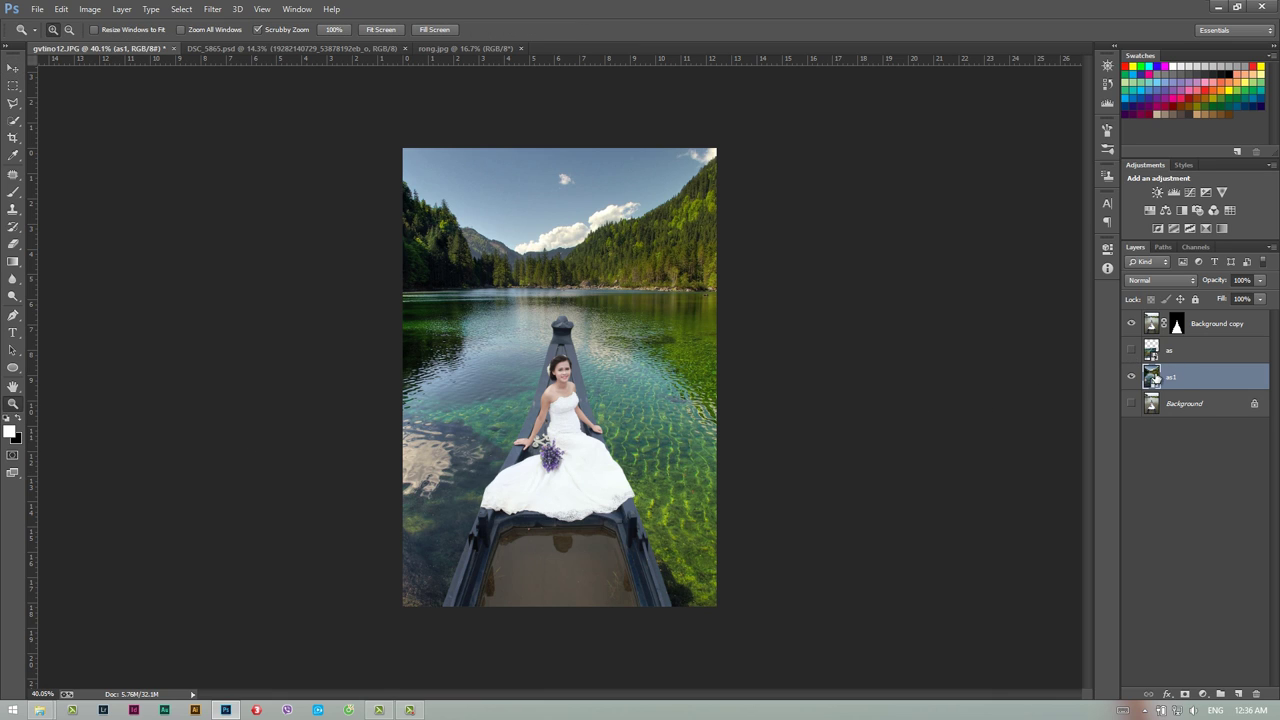
double_click(1172, 377)
key(Return)
click(1175, 350)
click(1131, 350)
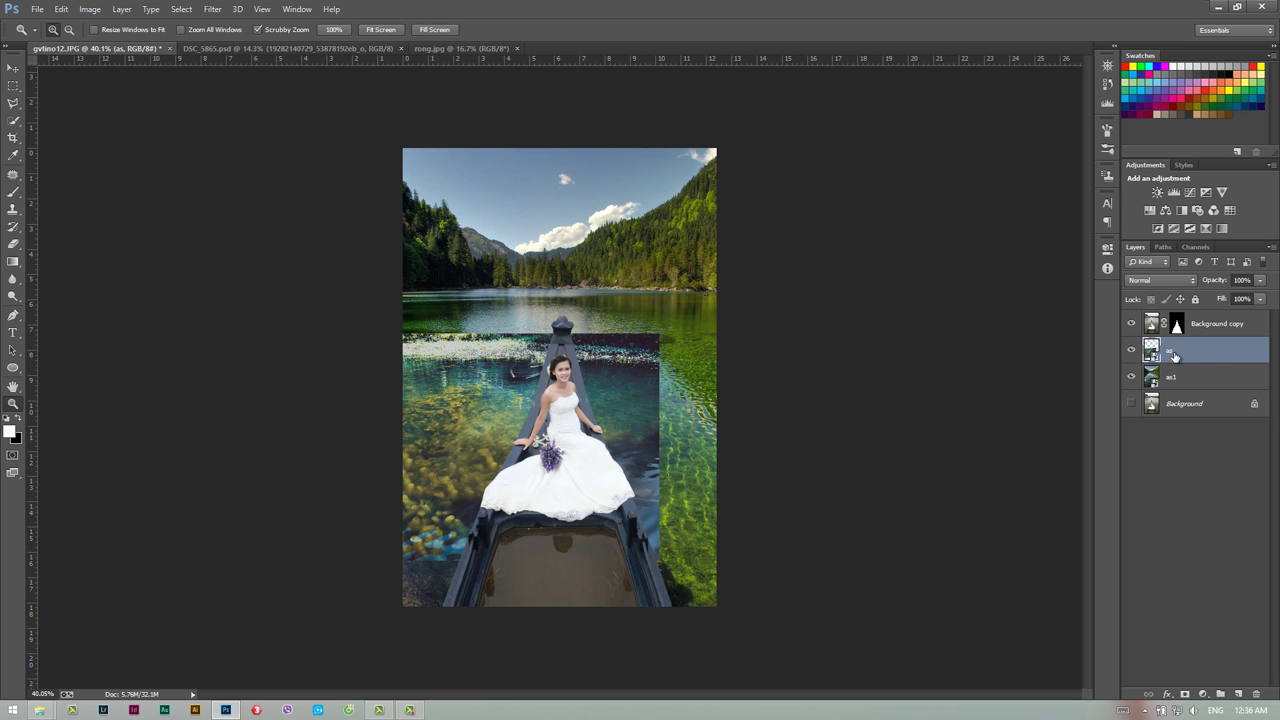
Scale the 'as' layer to about 73.89% over the lower canvas around the boat.
key(ctrl+t)
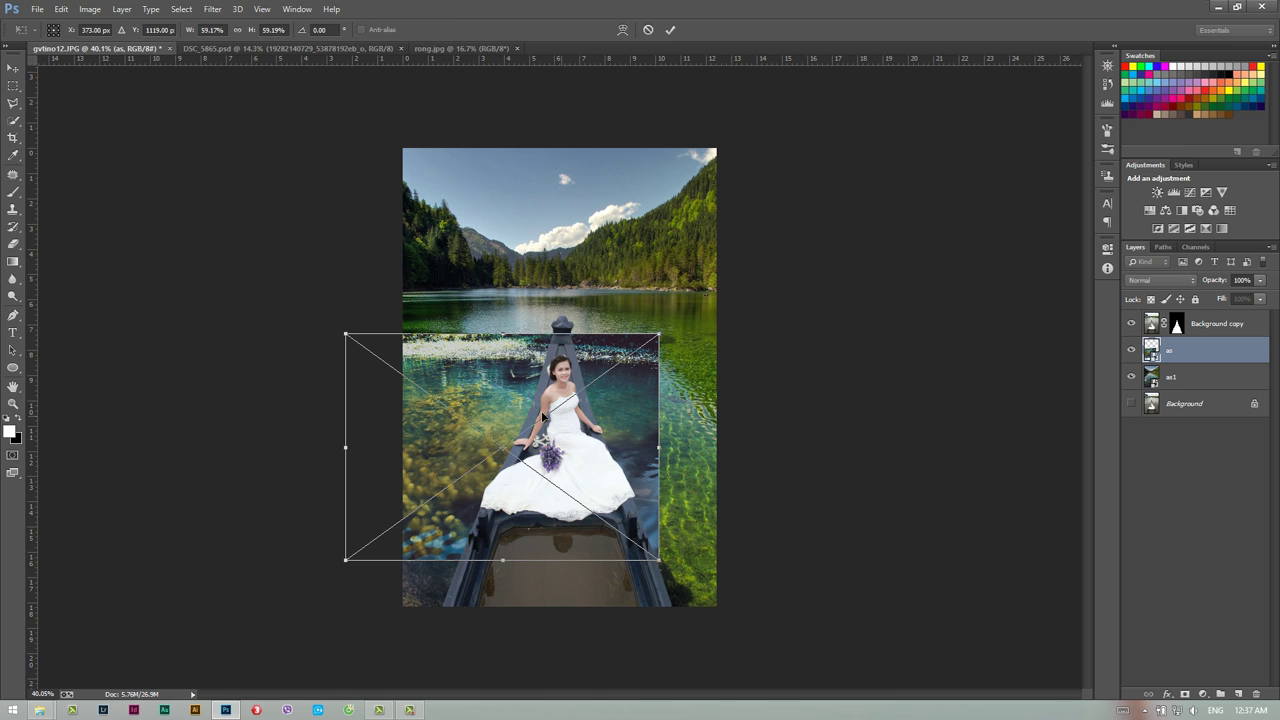
mouse_move(425, 493)
mouse_down()
mouse_move(523, 524)
mouse_move(507, 539)
mouse_up()
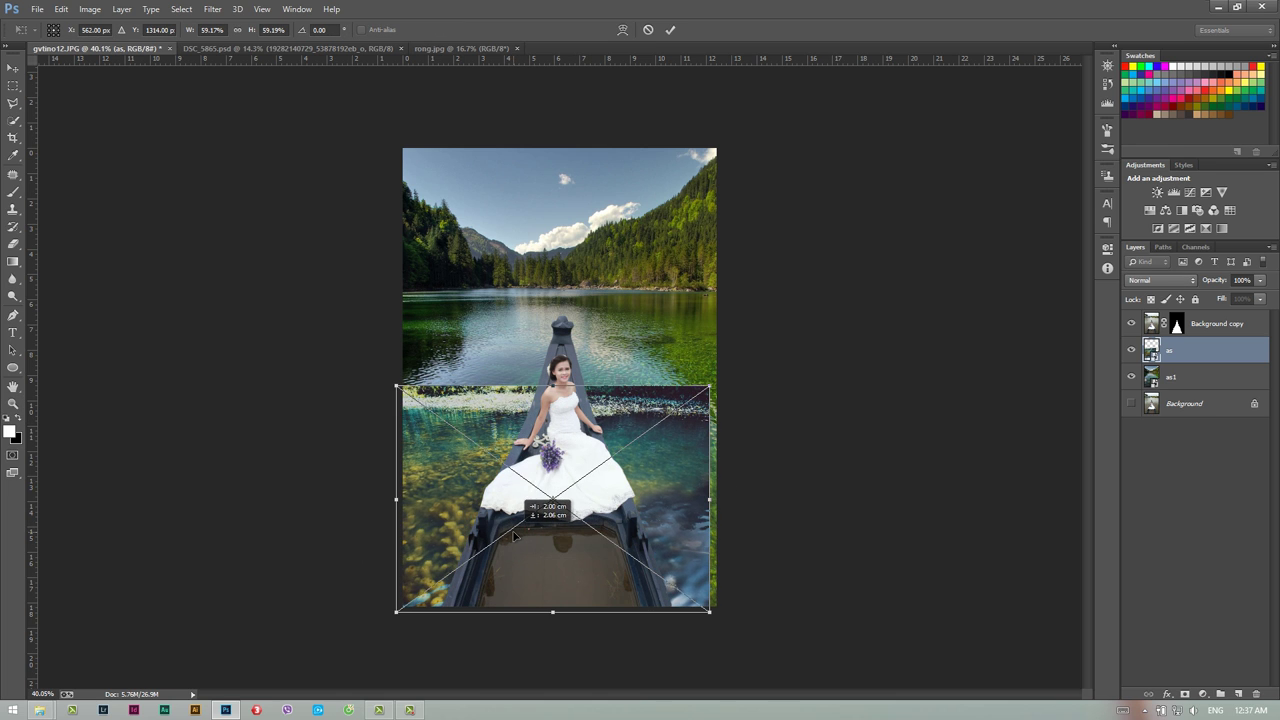
drag(710, 388, 811, 311)
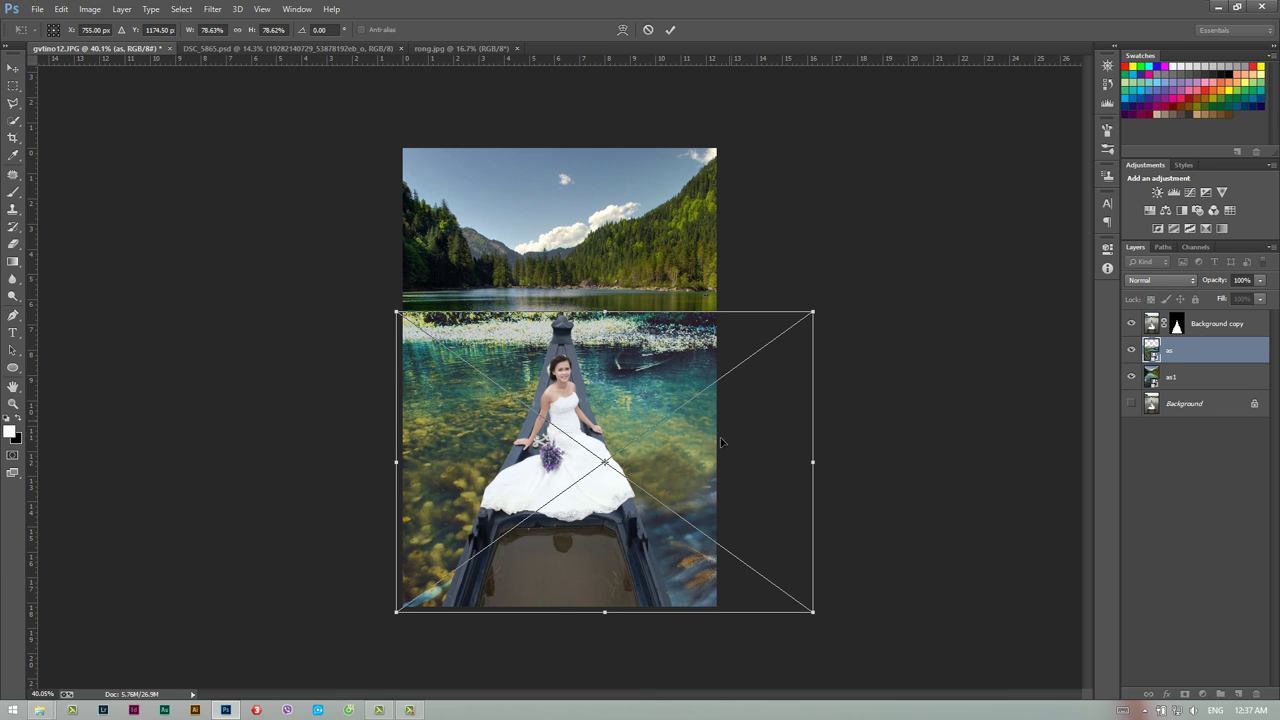
drag(818, 318, 781, 336)
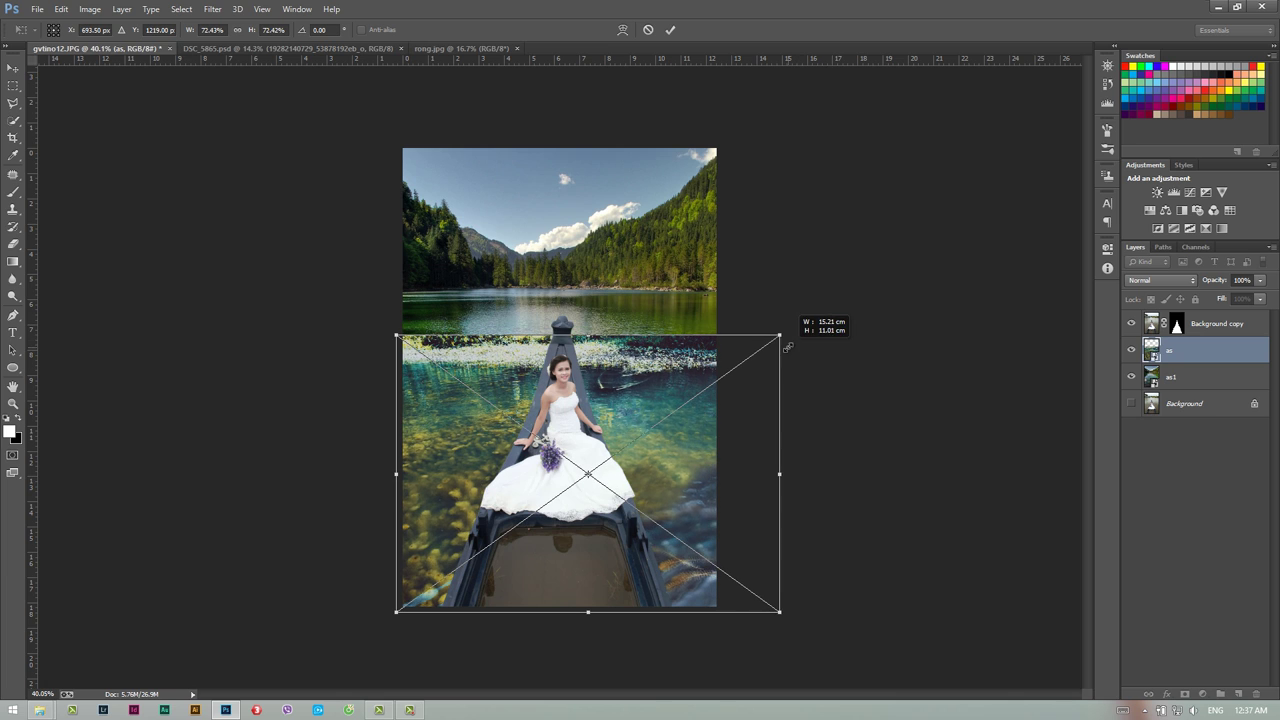
mouse_move(694, 511)
mouse_down()
mouse_move(697, 533)
mouse_move(697, 513)
mouse_up()
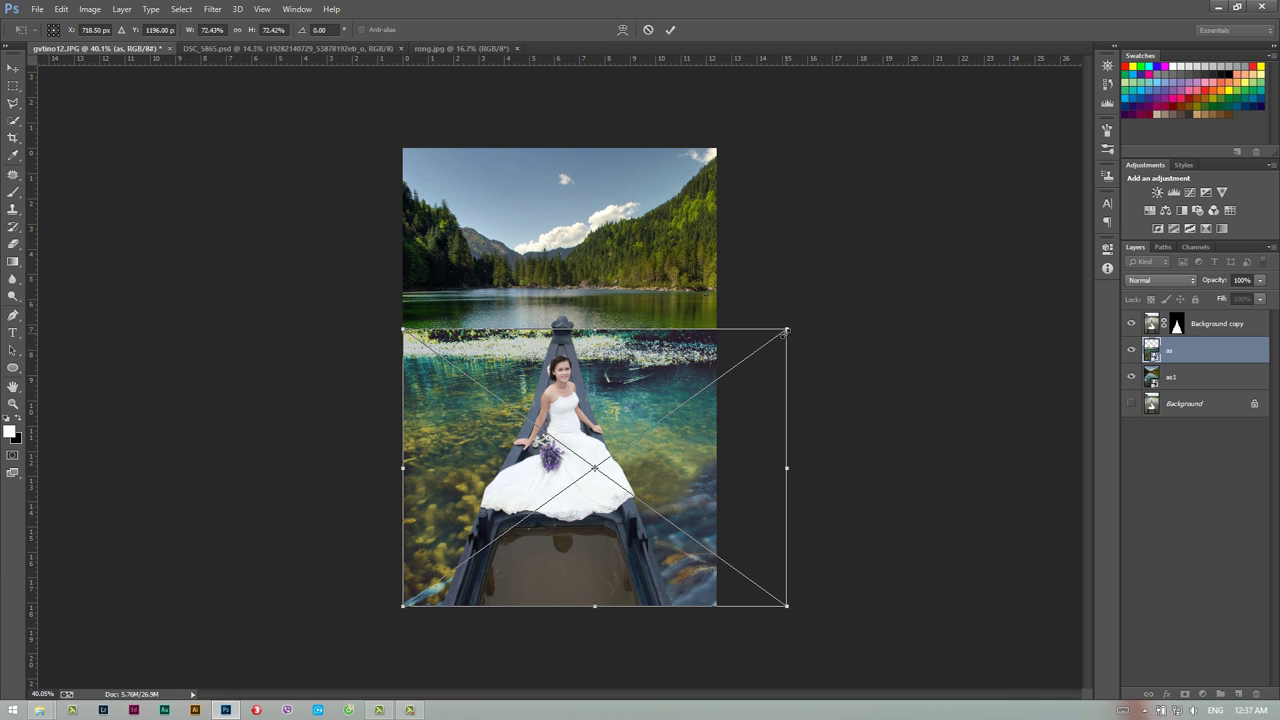
mouse_move(786, 331)
mouse_down()
mouse_move(832, 297)
mouse_move(802, 340)
mouse_up()
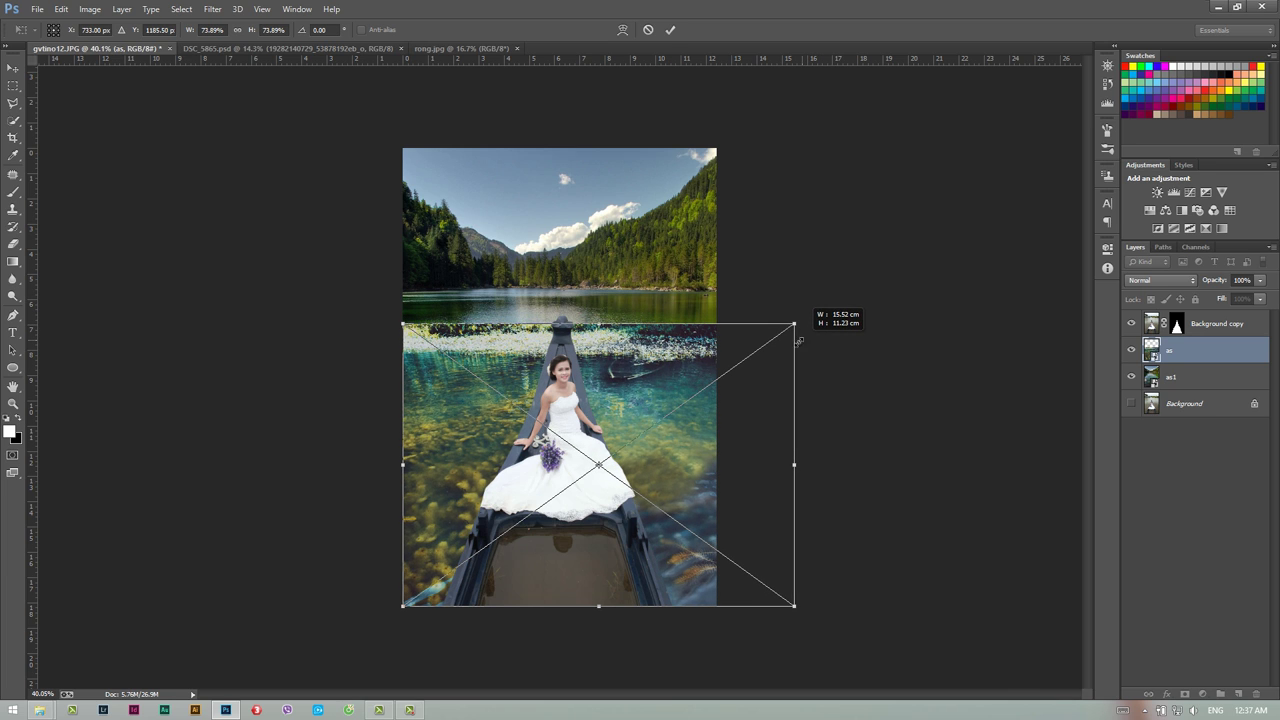
key(Return)
Commit the 'as' transform and toggle the as1 lake layer to check coverage.
key(z)
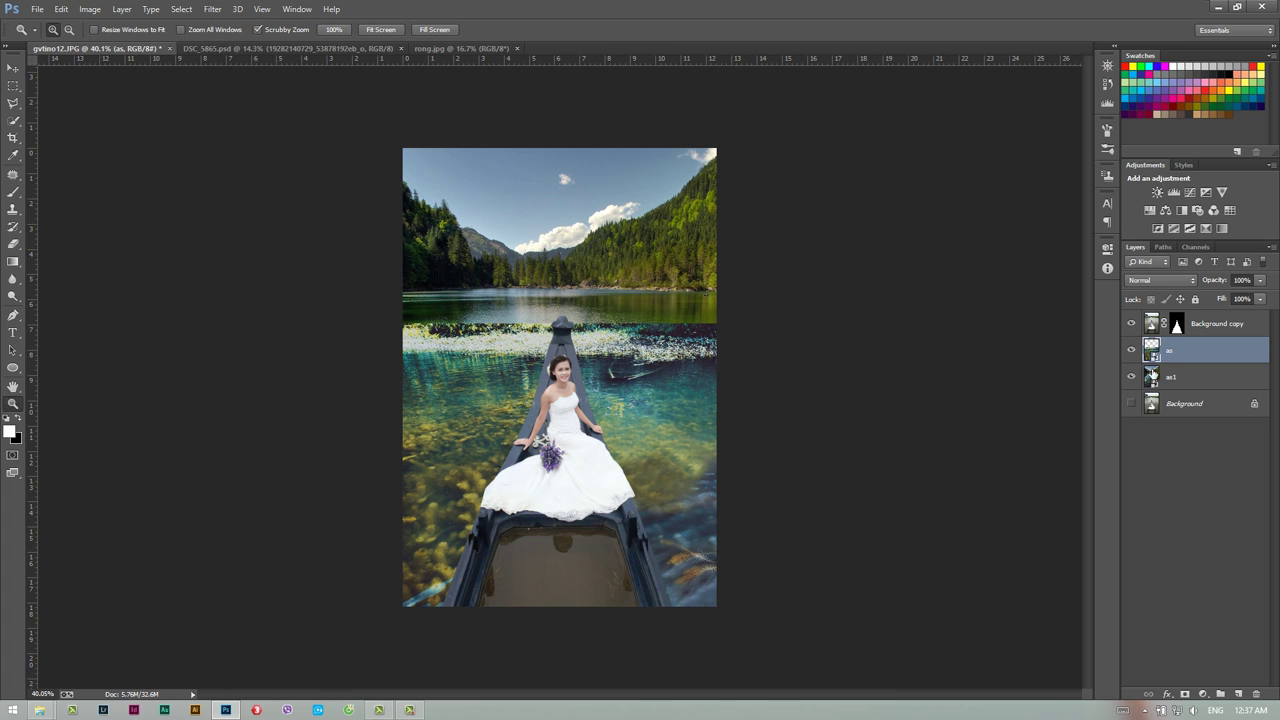
click(1131, 377)
click(1132, 376)
Add a mask to 'as' and paint out its top rocky band with a 1100 px soft black brush.
click(1184, 693)
click(14, 192)
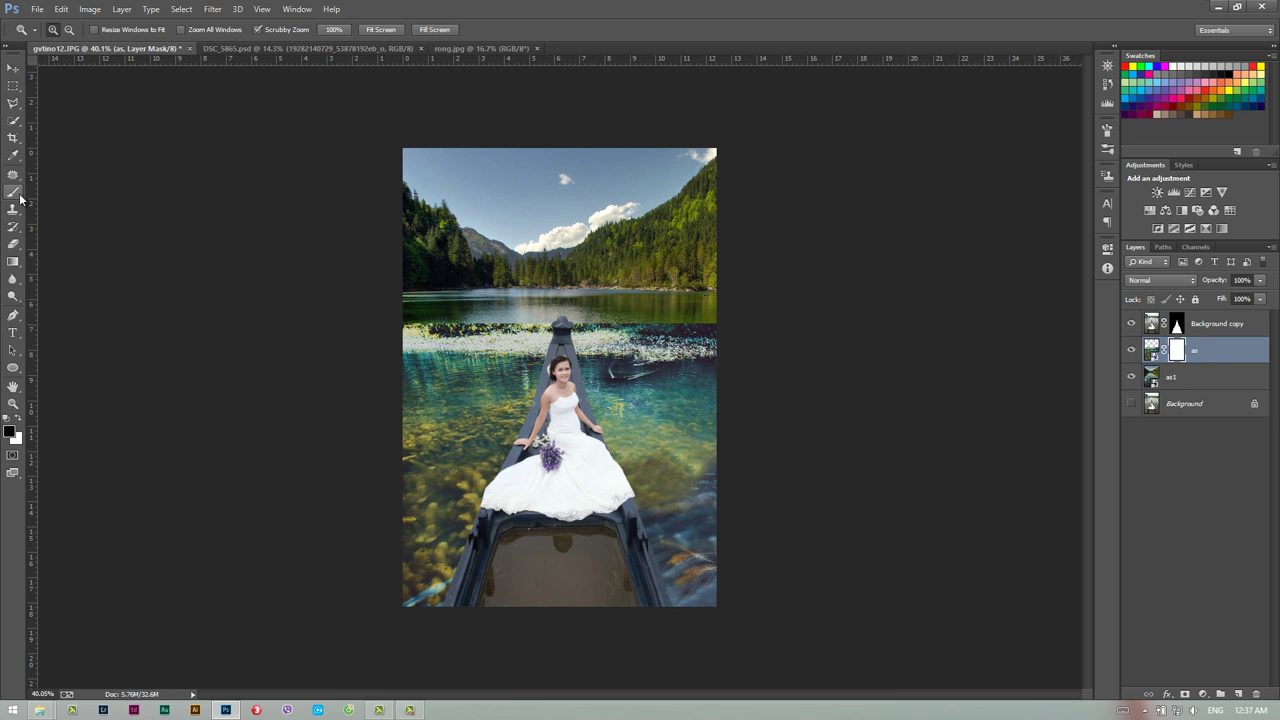
right_click(537, 296)
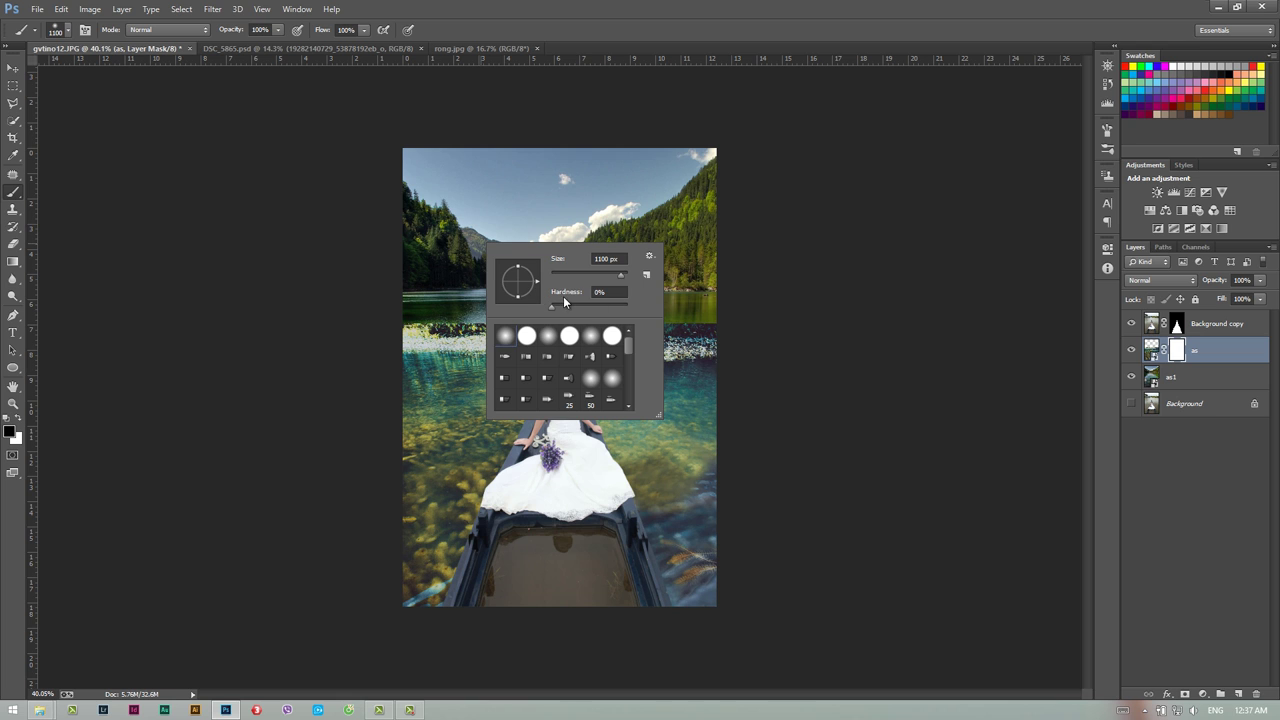
mouse_move(743, 271)
mouse_down()
mouse_move(343, 249)
mouse_move(777, 271)
mouse_move(281, 248)
mouse_up()
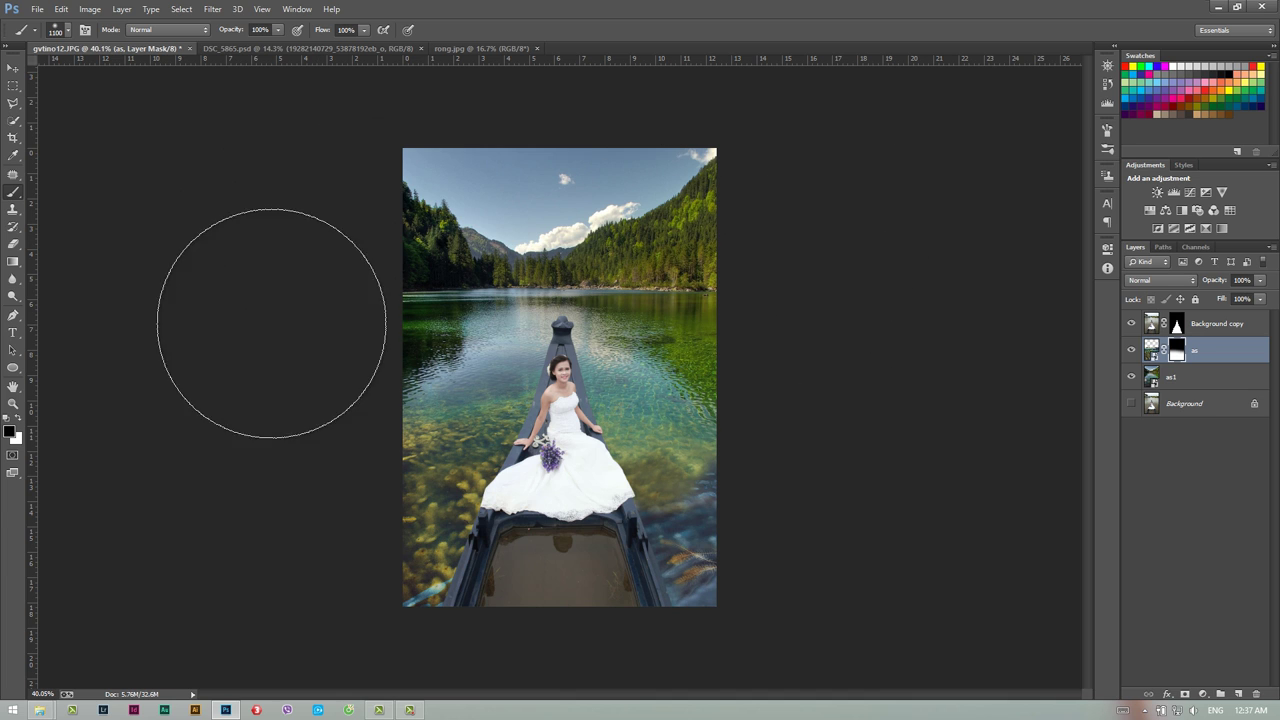
click(1132, 350)
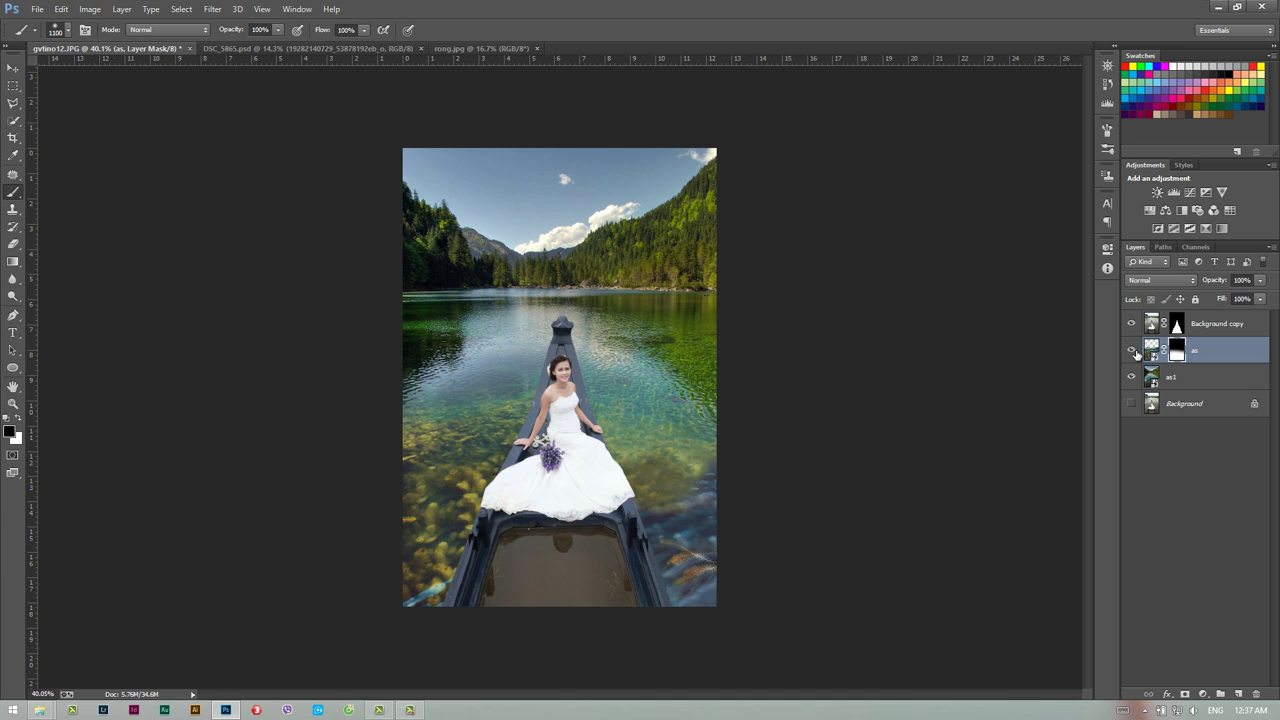
click(1132, 350)
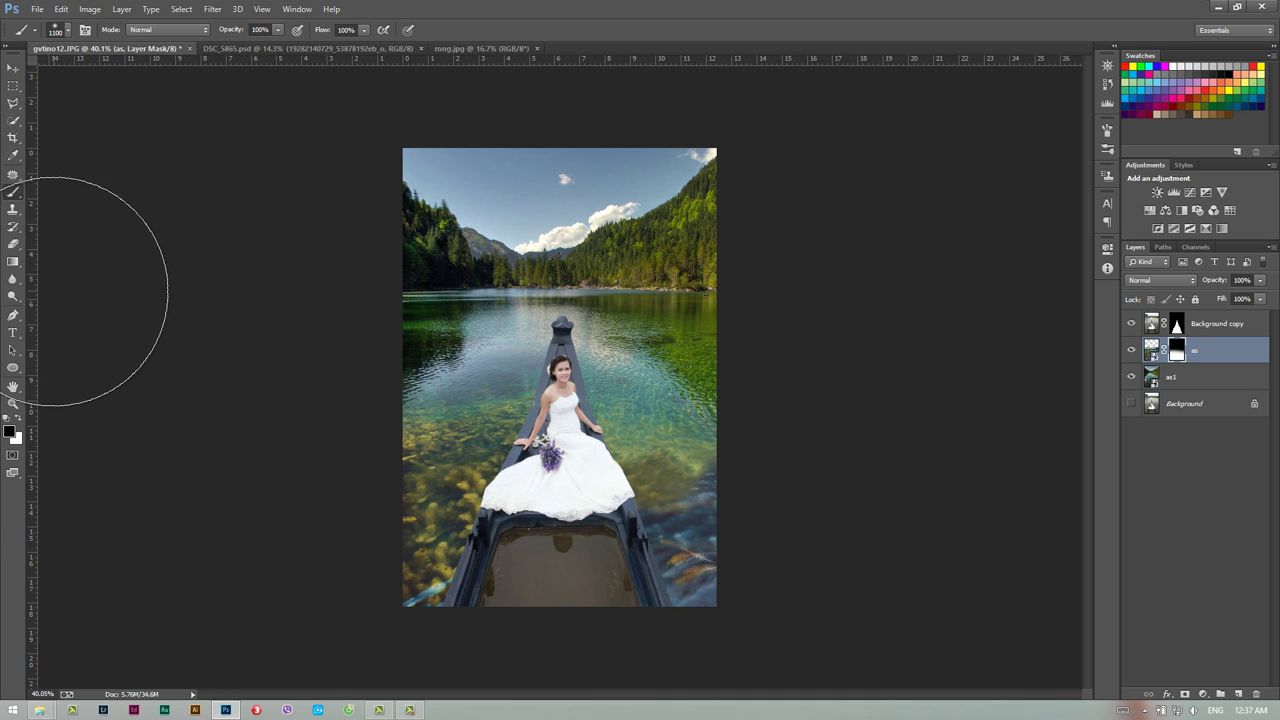
click(13, 403)
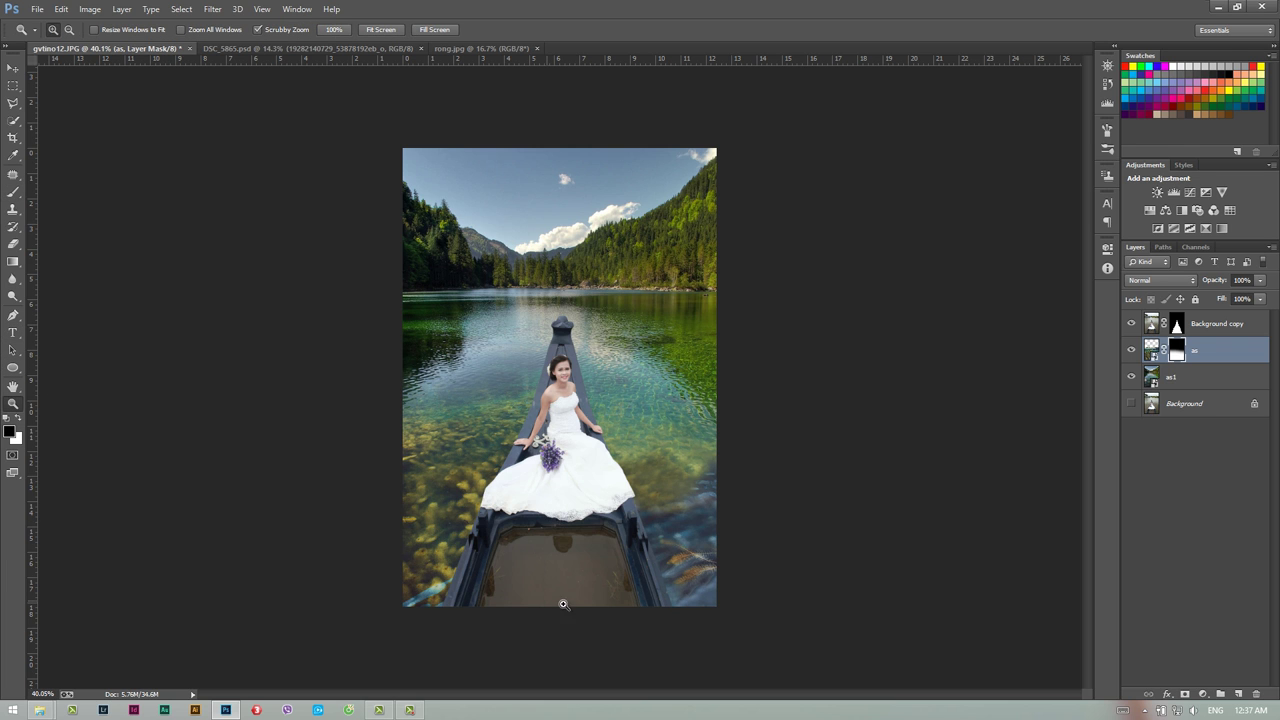
Outline the boat floor with the Polygonal Lasso.
mouse_move(560, 600)
mouse_down()
mouse_move(613, 610)
mouse_move(589, 586)
mouse_up()
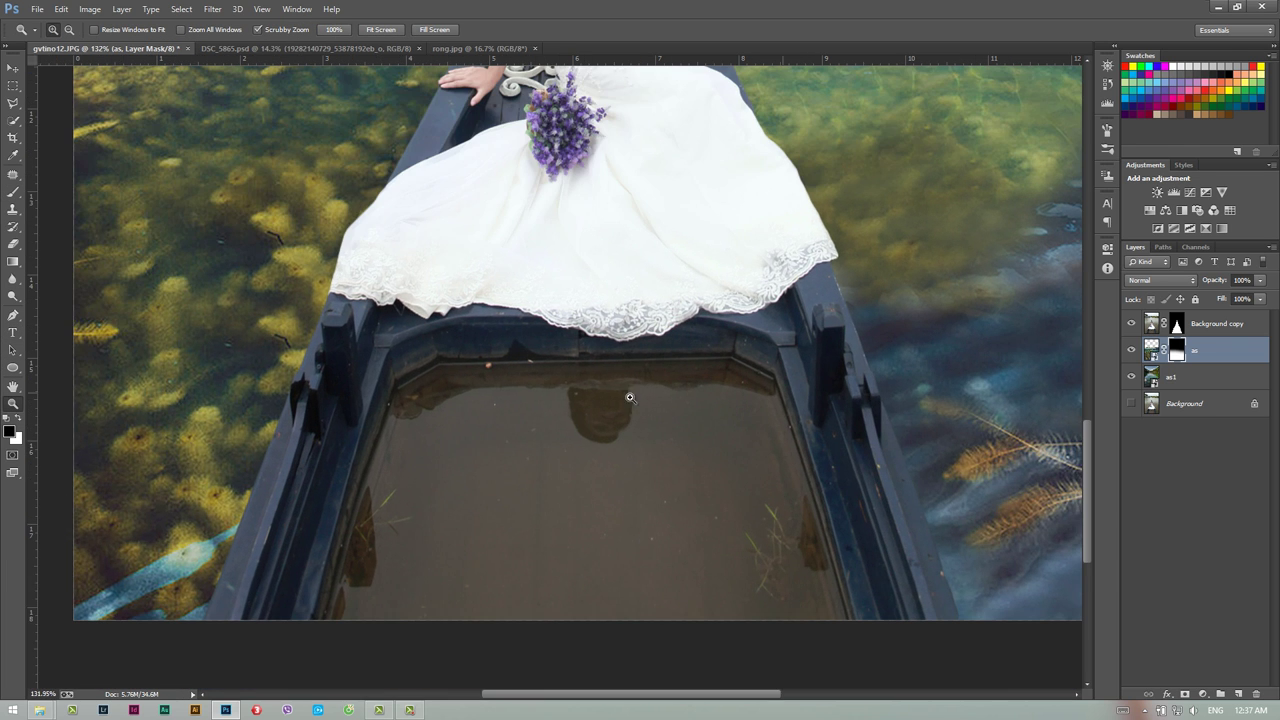
click(13, 102)
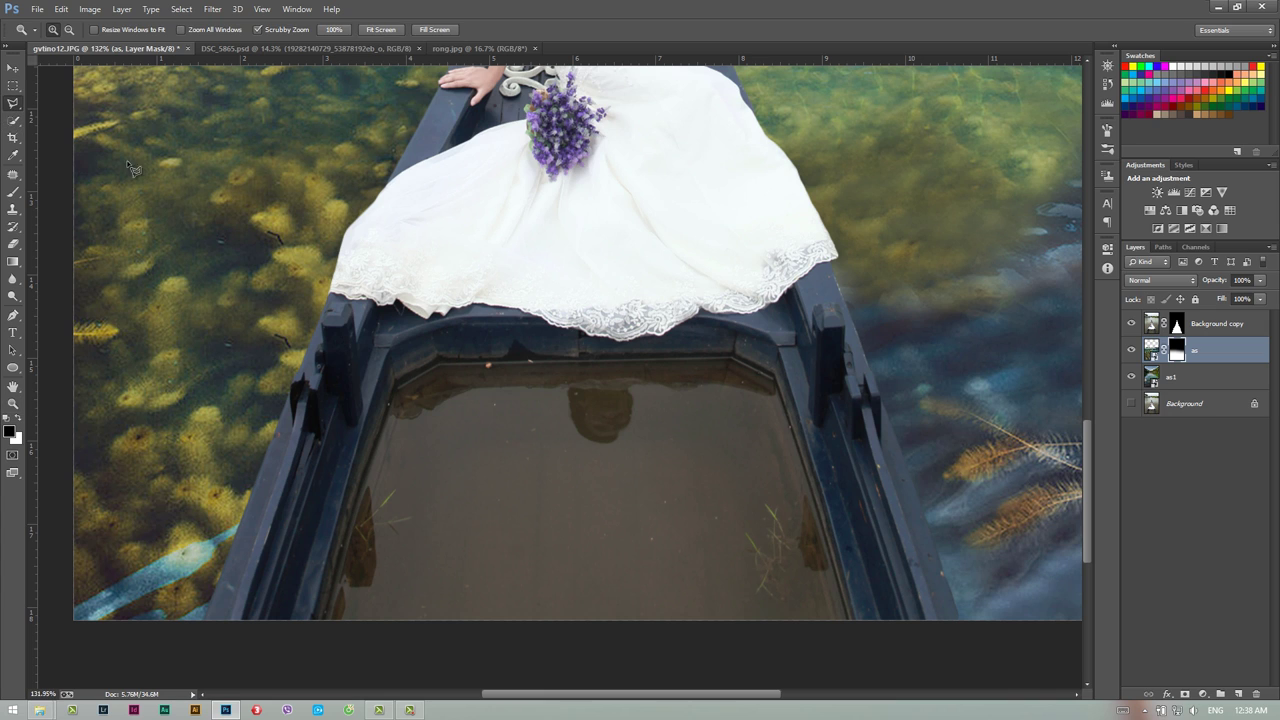
click(326, 622)
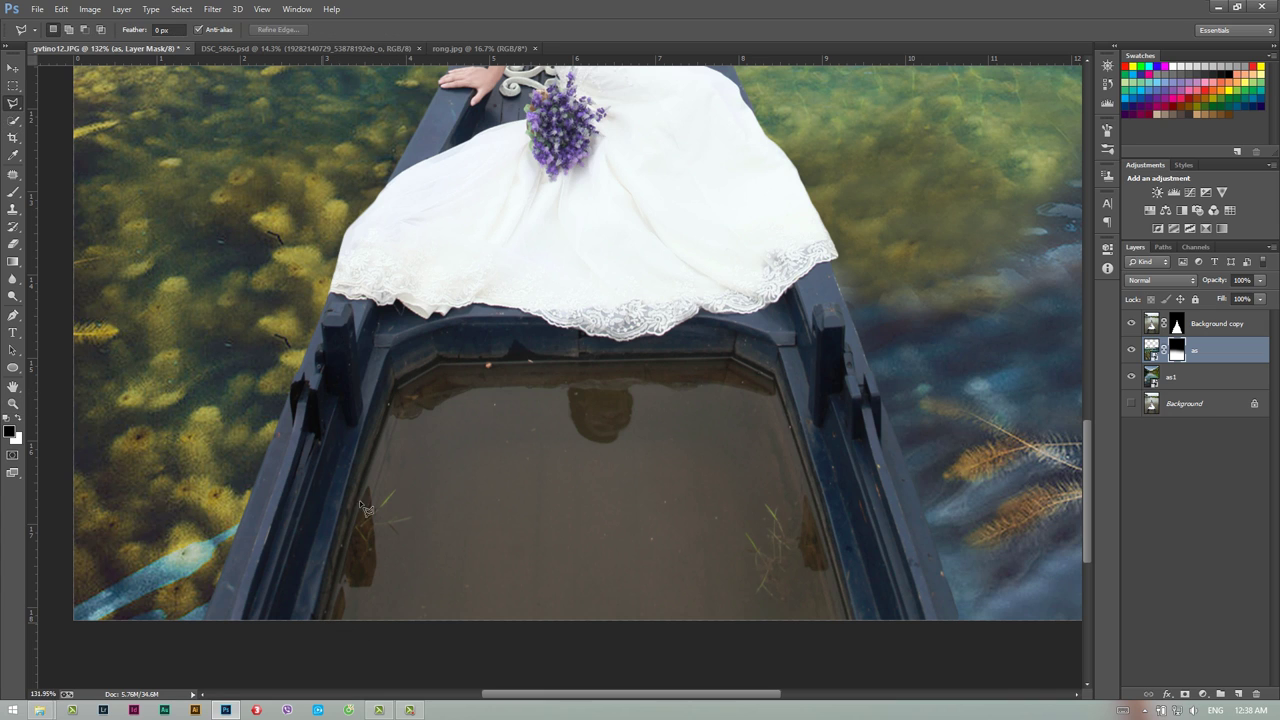
click(395, 388)
click(441, 365)
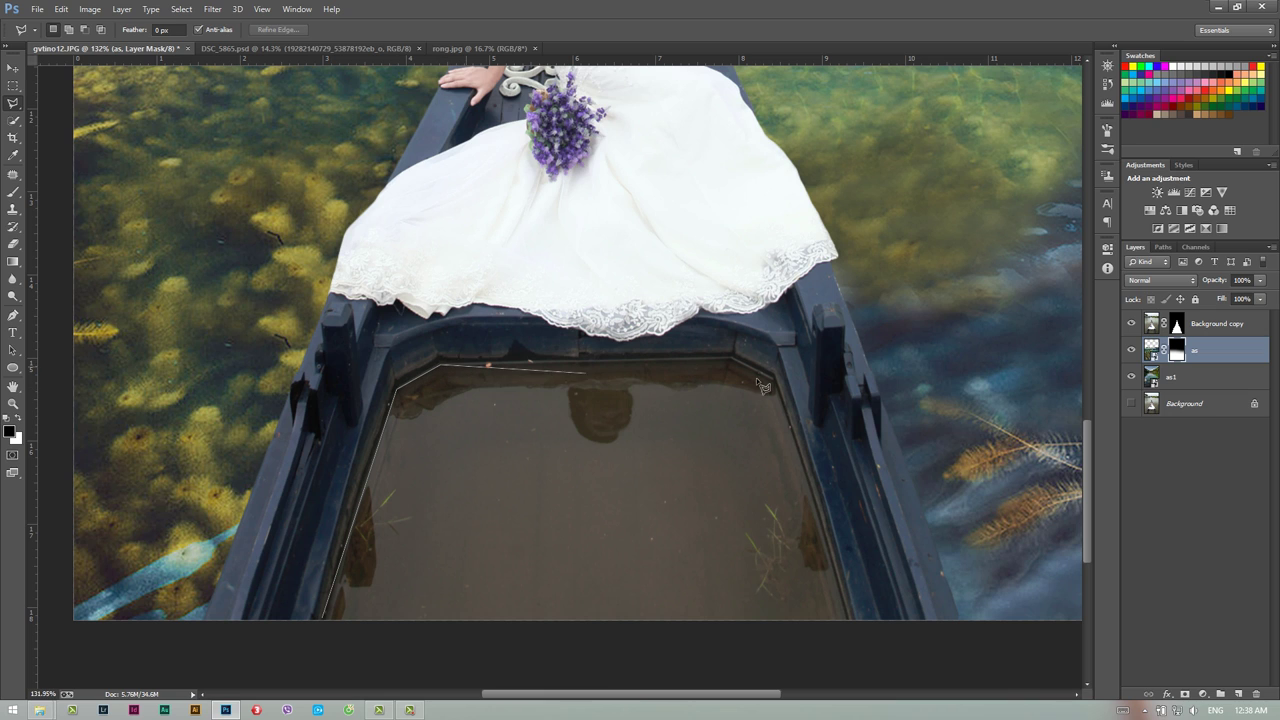
click(731, 358)
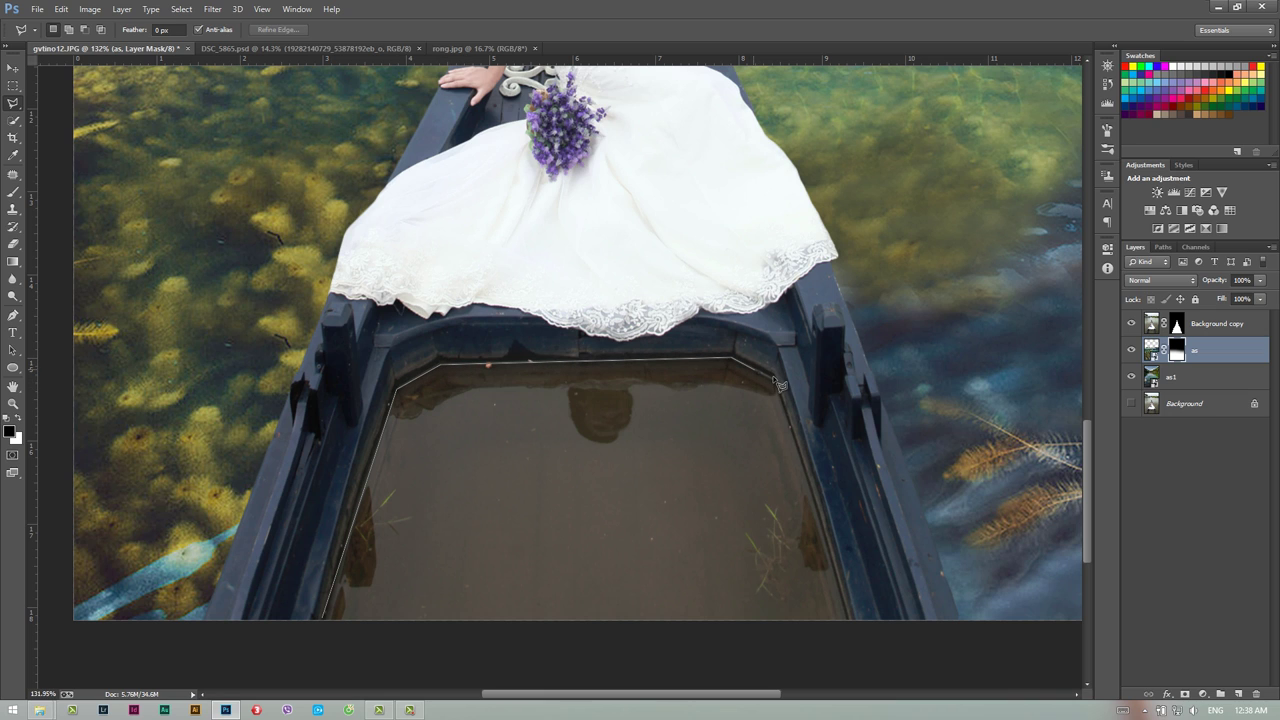
click(778, 381)
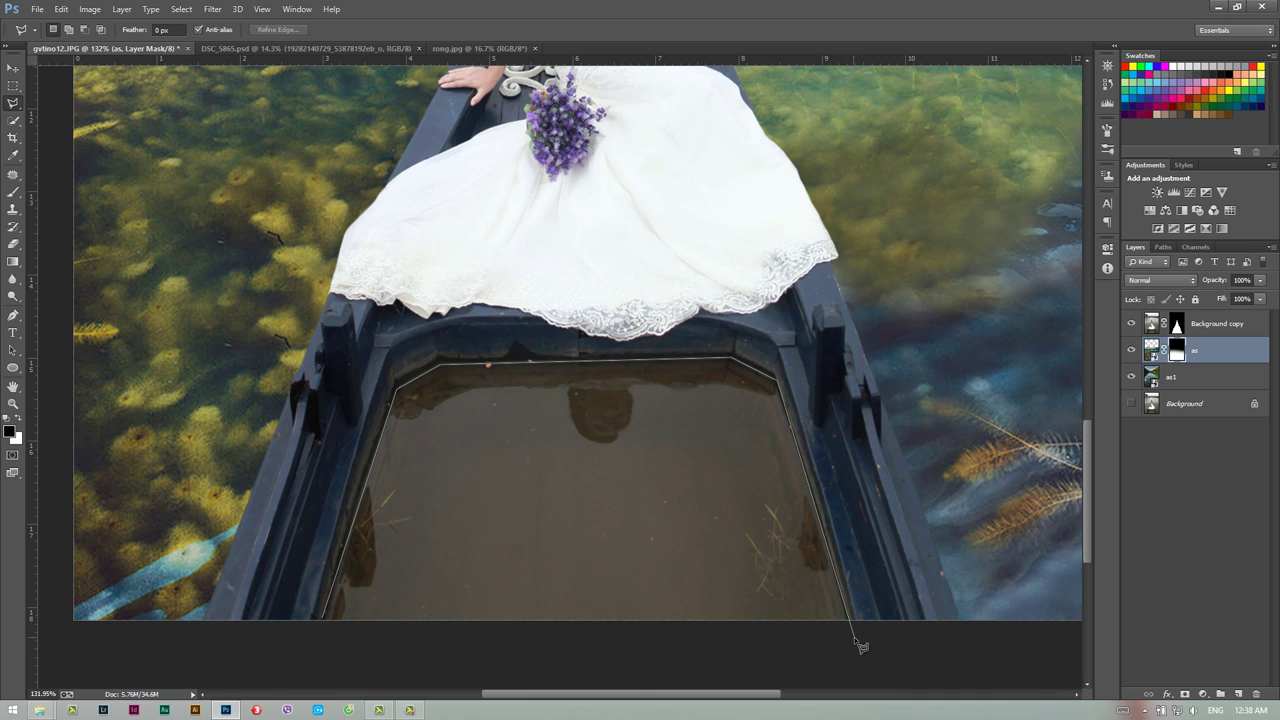
click(853, 637)
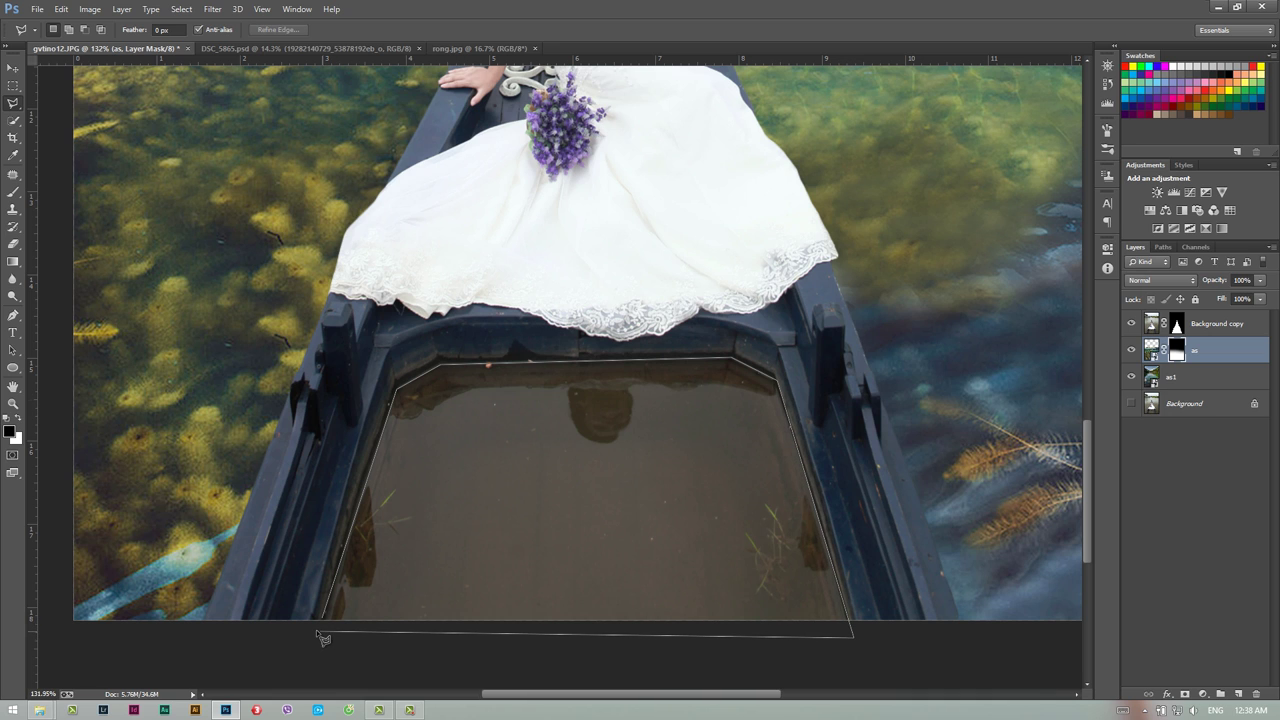
click(322, 634)
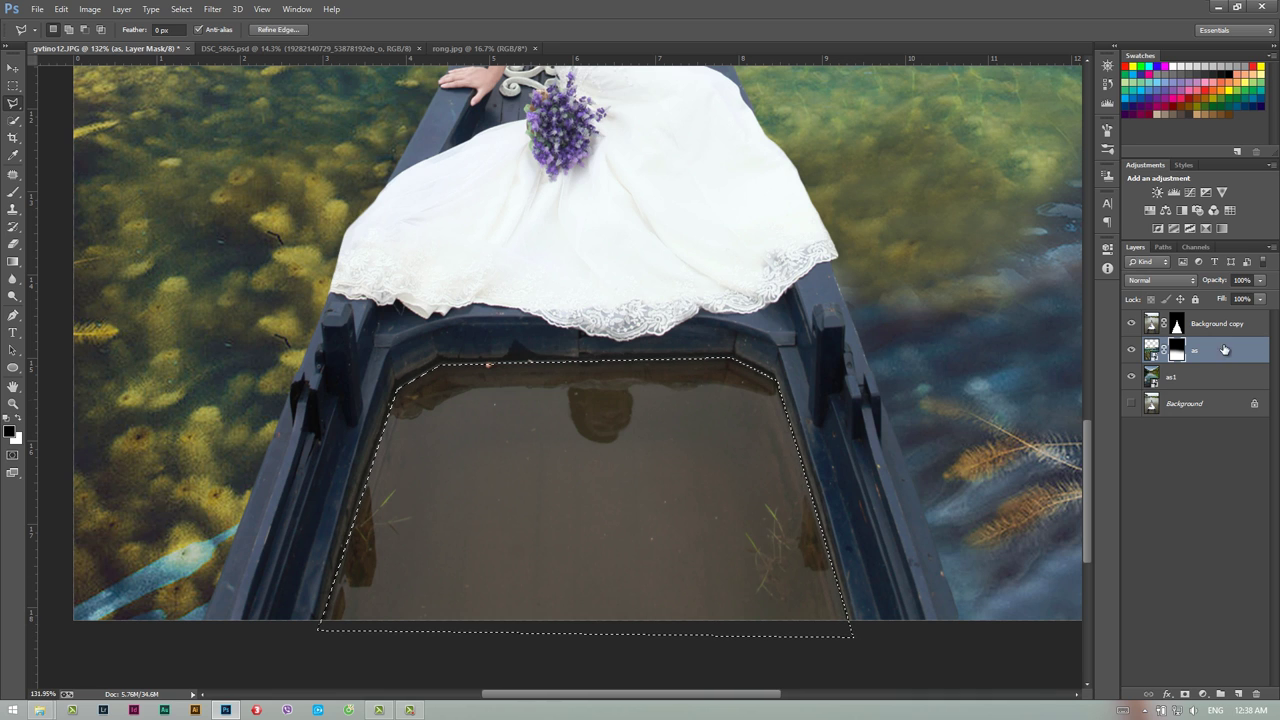
Copy the boat-floor area of the 'as' layer image onto a new Layer 1.
click(1153, 355)
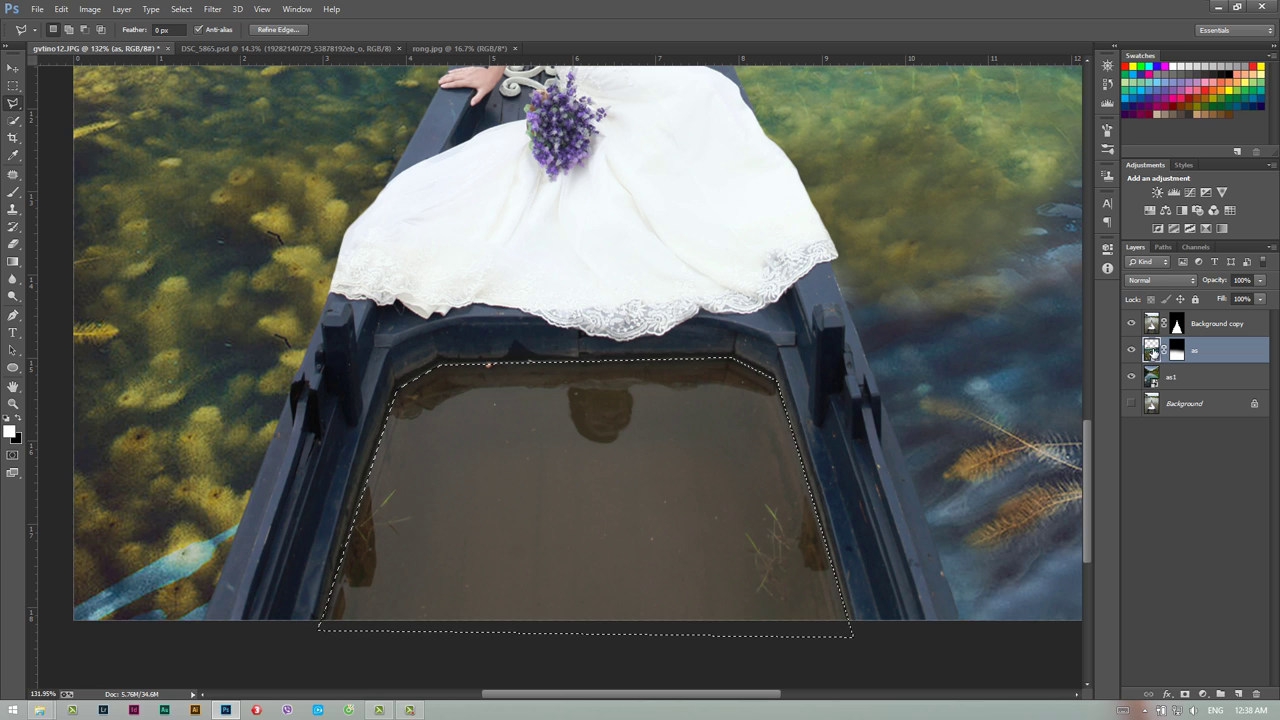
click(1177, 353)
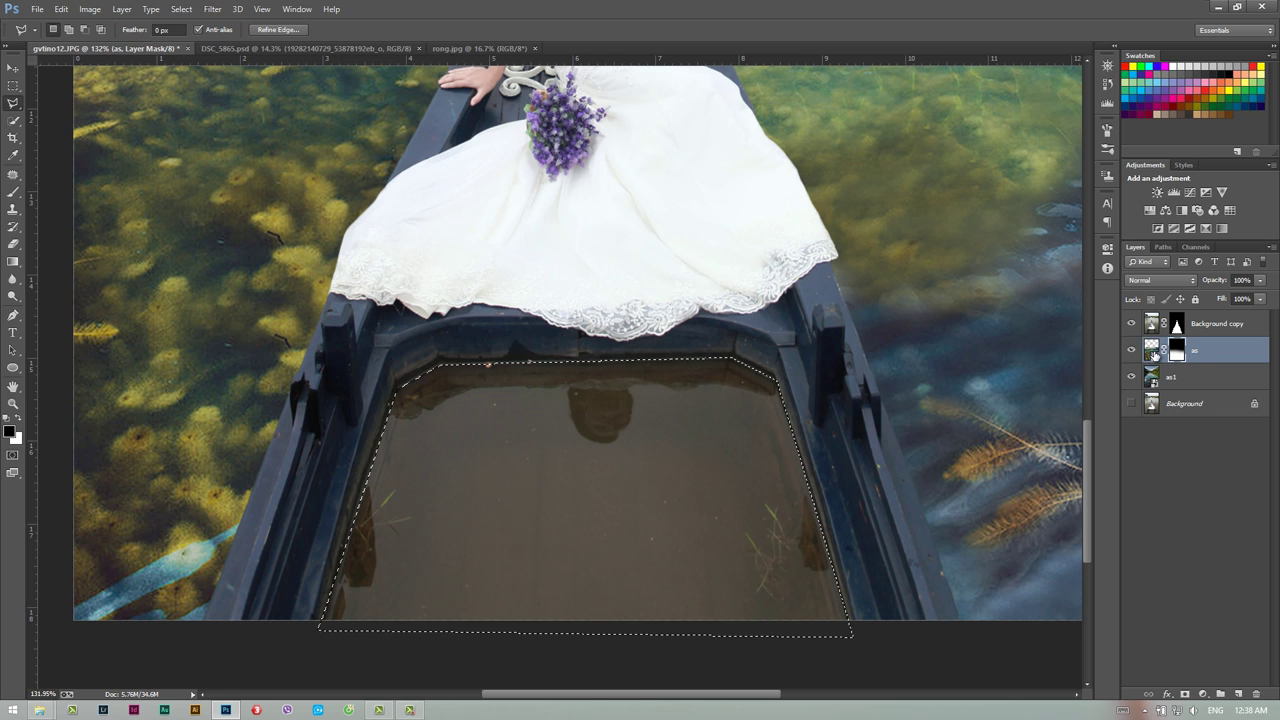
click(1152, 350)
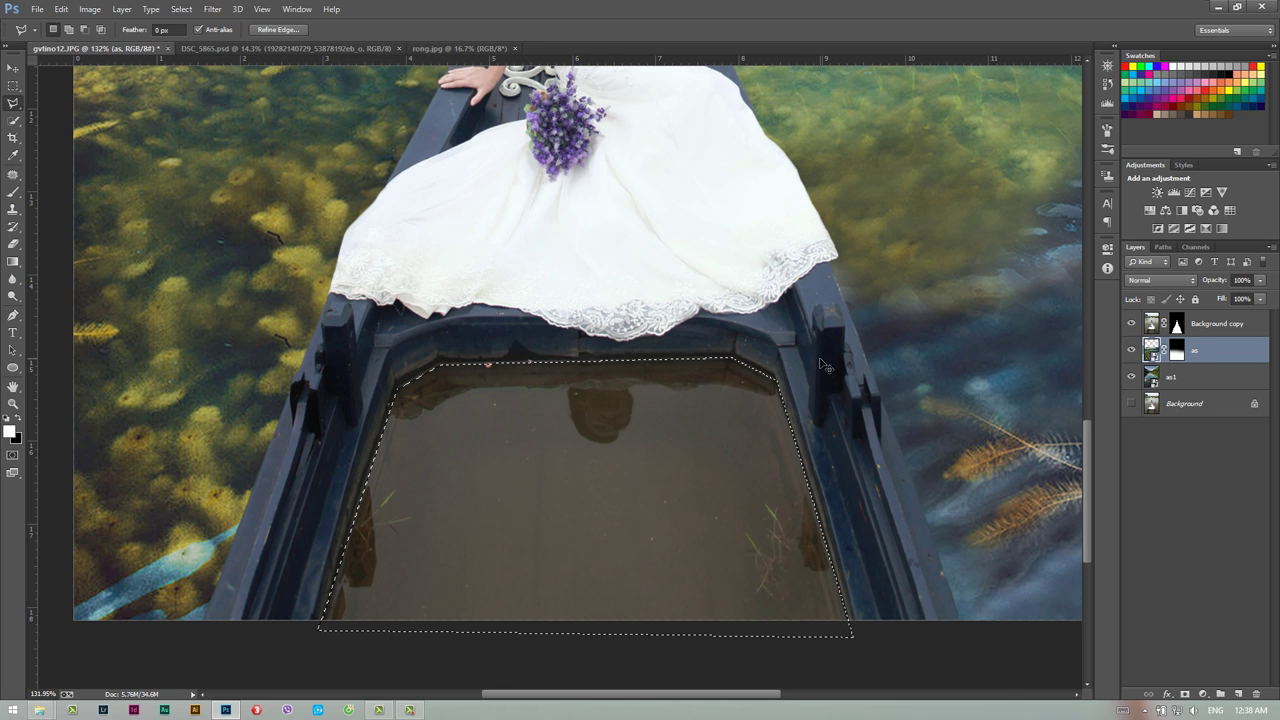
key(ctrl+j)
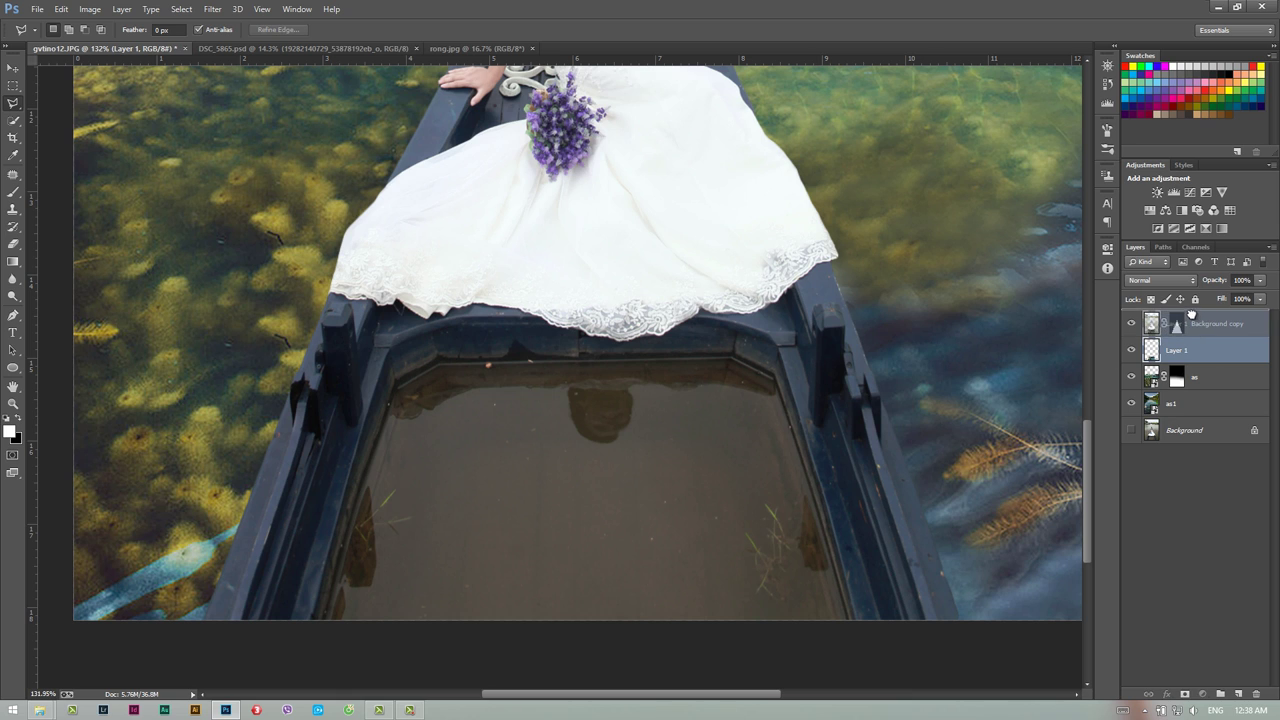
Move Layer 1 above the Background copy layer and zoom out to the whole image.
drag(1202, 360, 1198, 314)
key(z)
drag(645, 356, 605, 365)
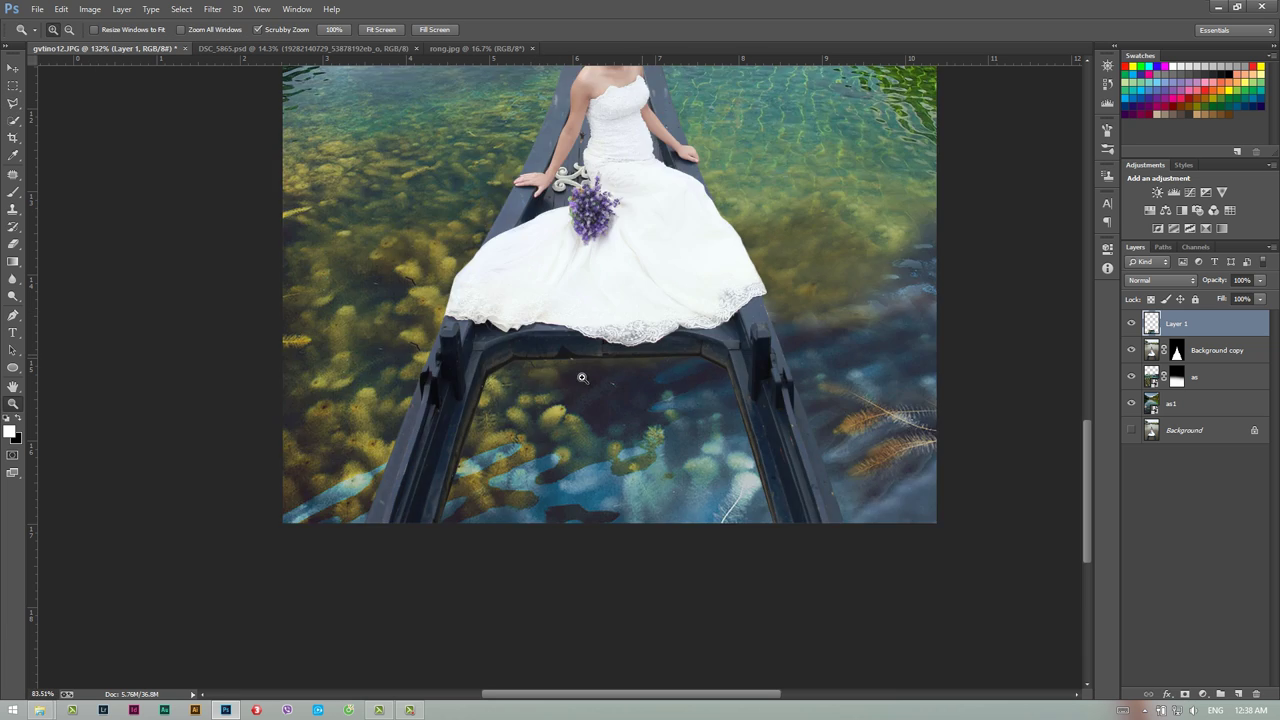
drag(552, 585, 572, 591)
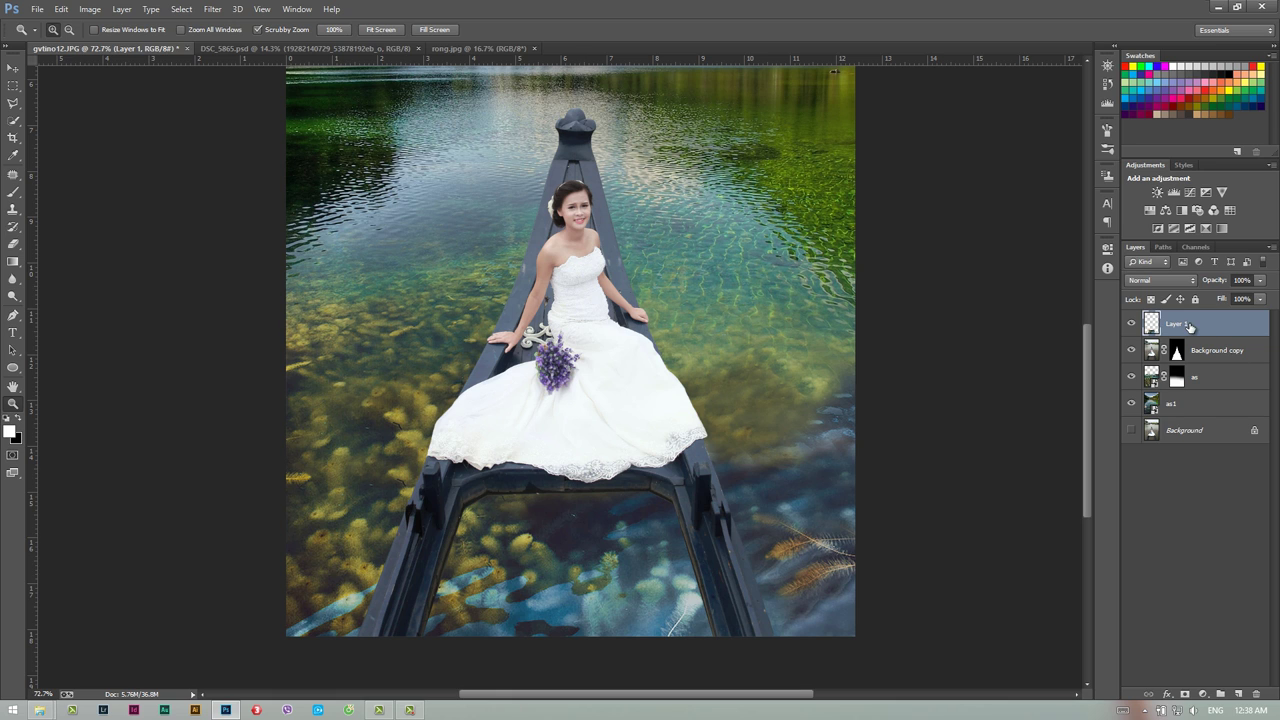
Split Layer 1's Underlying Layer Blend If white slider near 112 so lakebed rocks show through.
double_click(1212, 331)
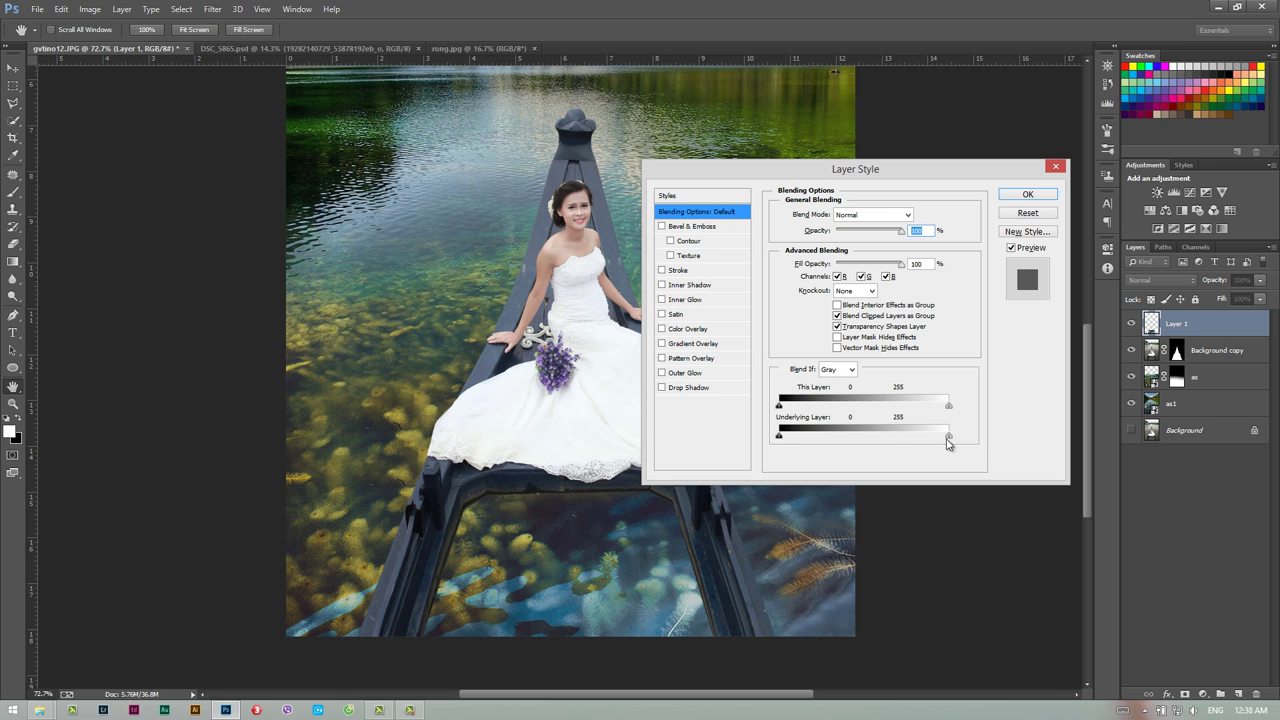
drag(948, 443, 775, 445)
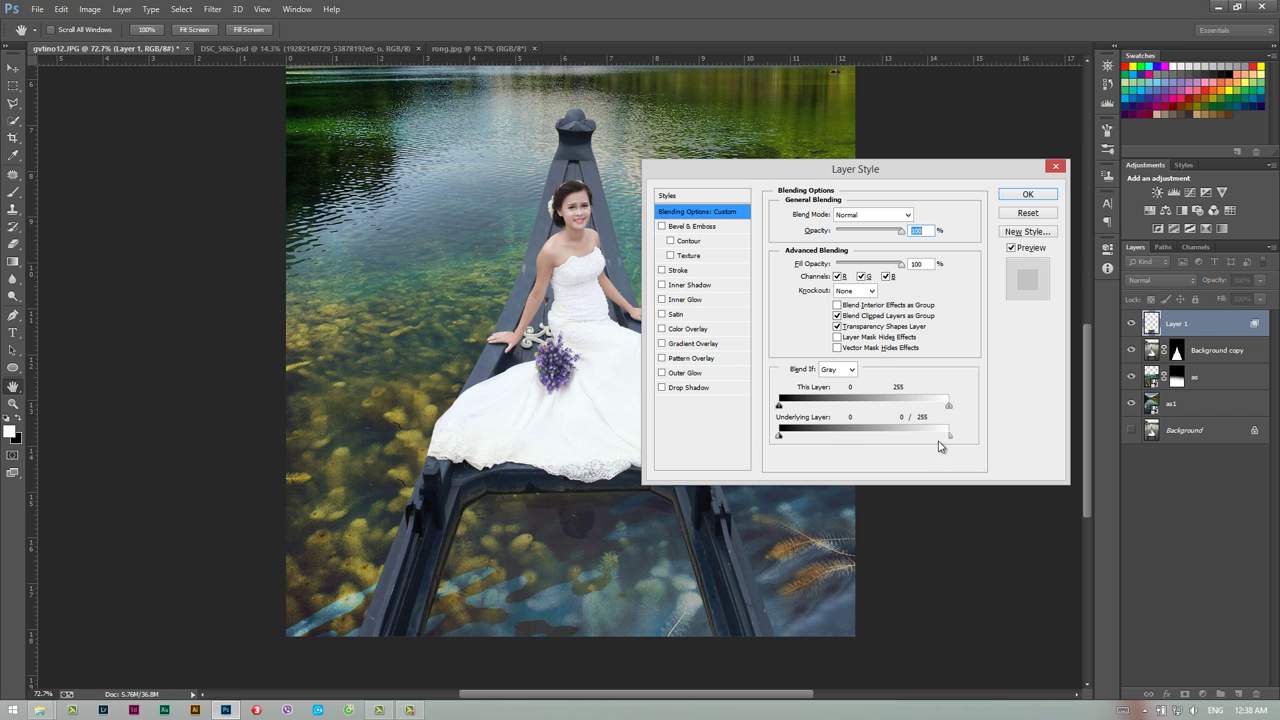
mouse_move(948, 436)
mouse_down()
mouse_move(890, 436)
mouse_move(857, 455)
mouse_up()
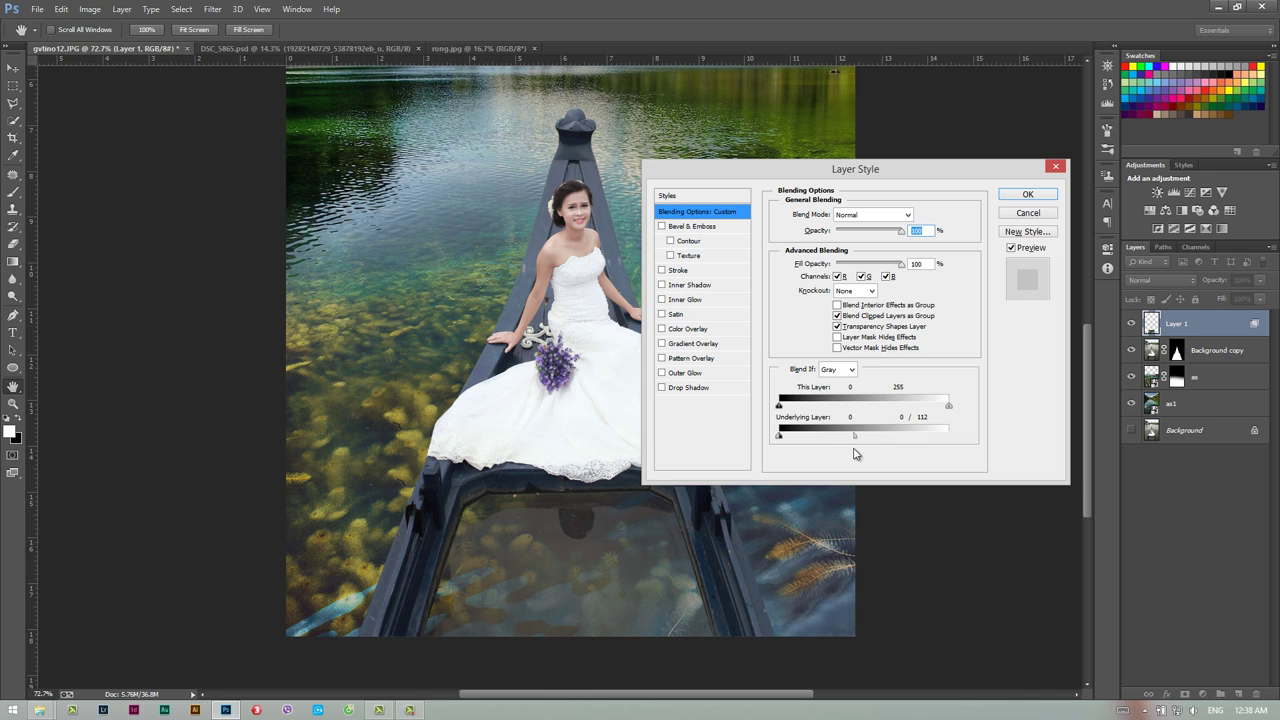
click(1030, 197)
key(z)
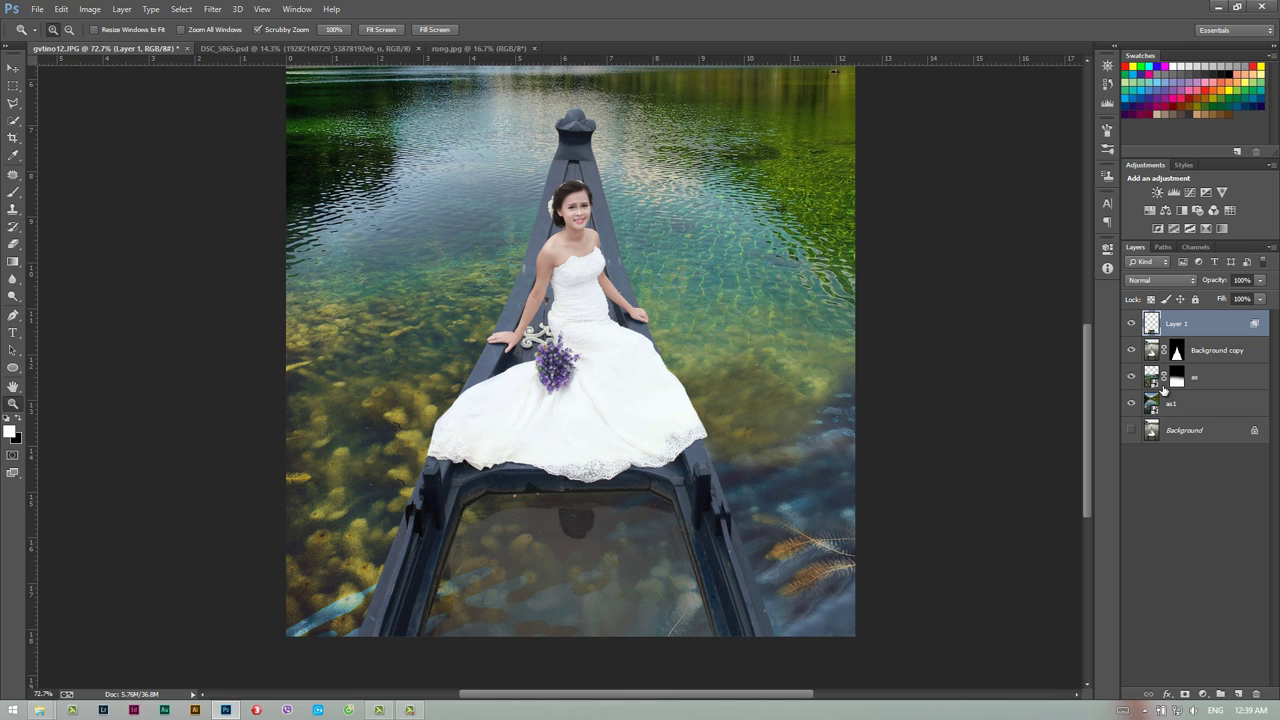
Target the Background copy mask with a 500 px brush at 46% opacity and 53% flow.
click(1178, 355)
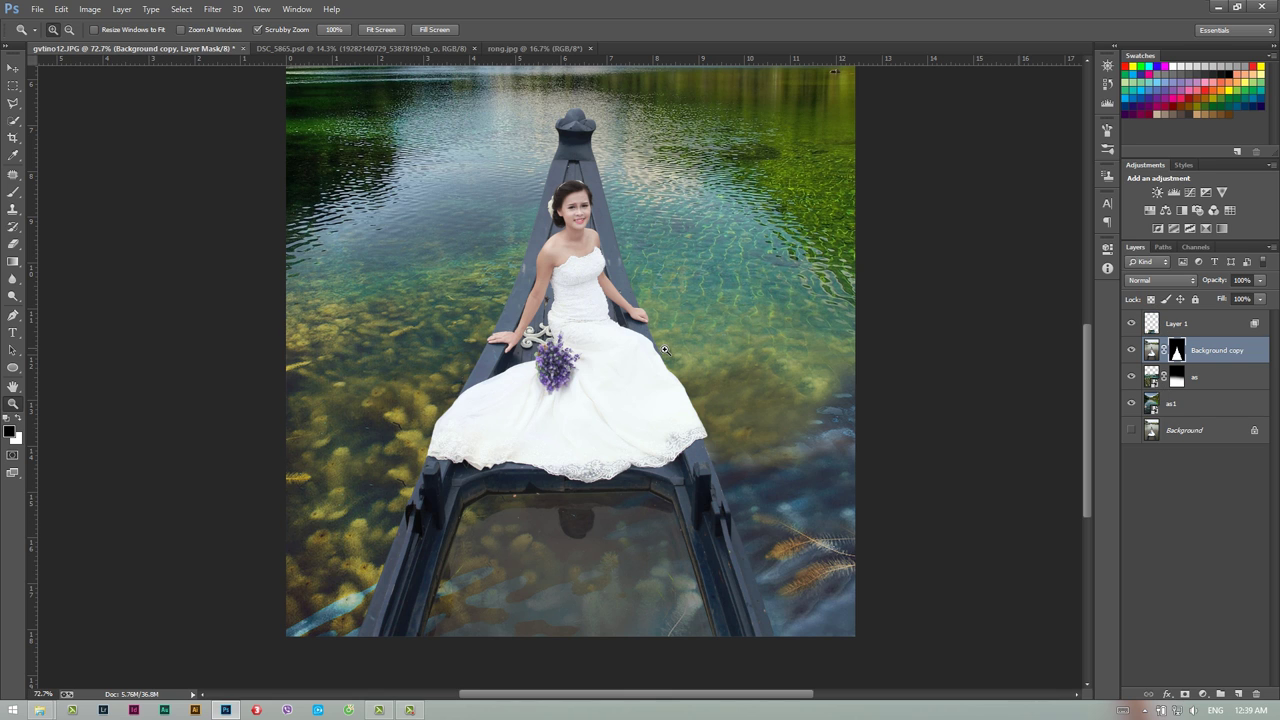
click(14, 192)
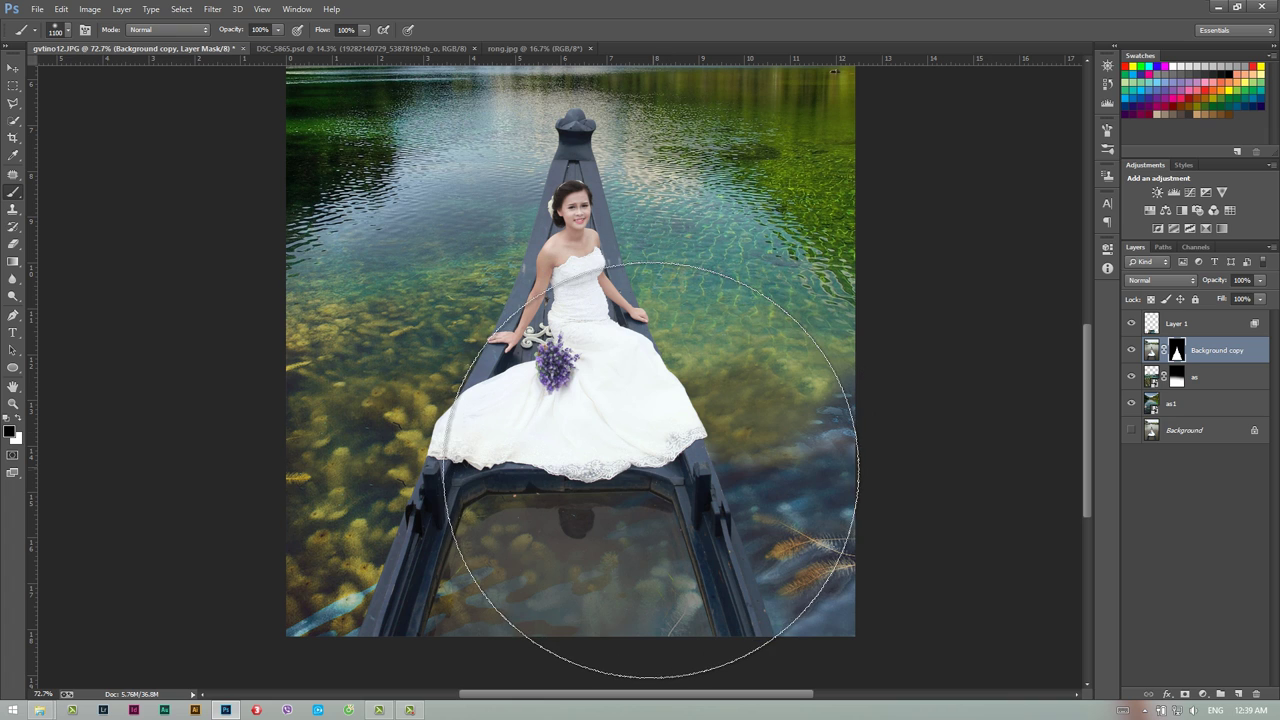
key(bracketleft)
key(bracketleft)
key(bracketleft)
key(bracketleft)
key(bracketleft)
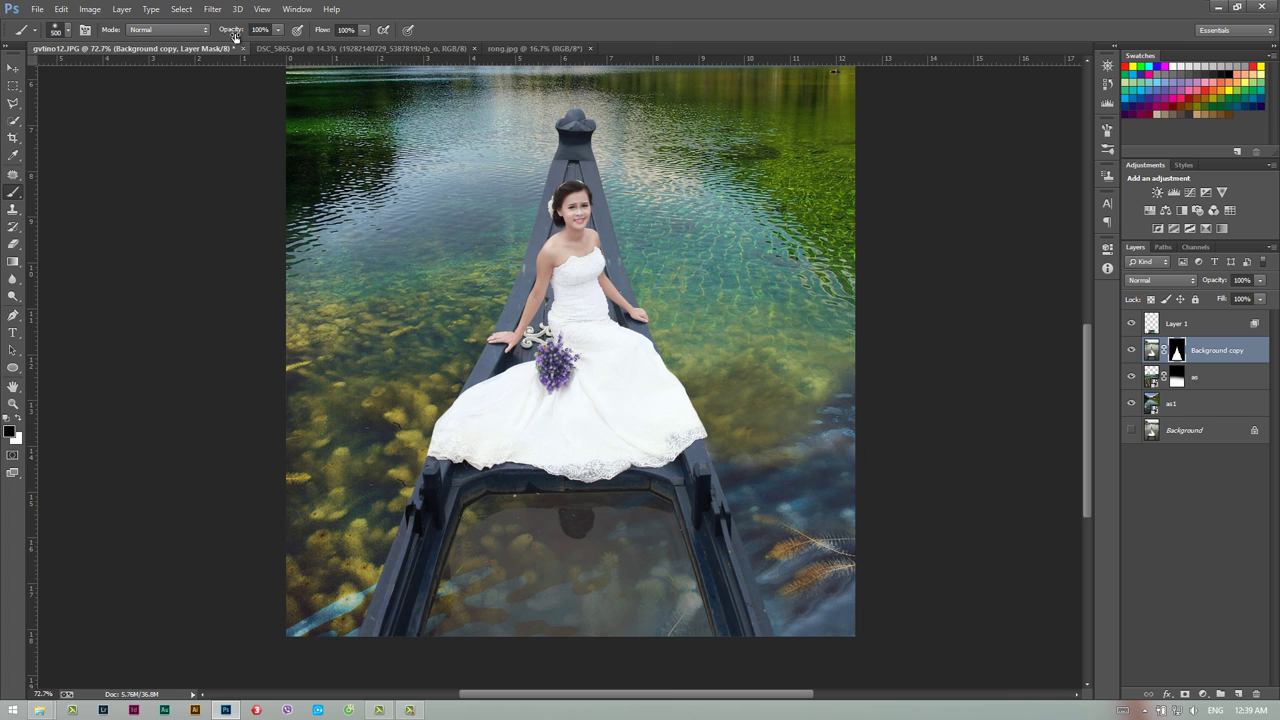
drag(233, 36, 206, 46)
mouse_move(313, 35)
mouse_down()
mouse_move(295, 46)
mouse_move(220, 38)
mouse_up()
Compare the gvtino12.JPG before-and-after reference, then brush the boat's right hull into the water.
click(1218, 8)
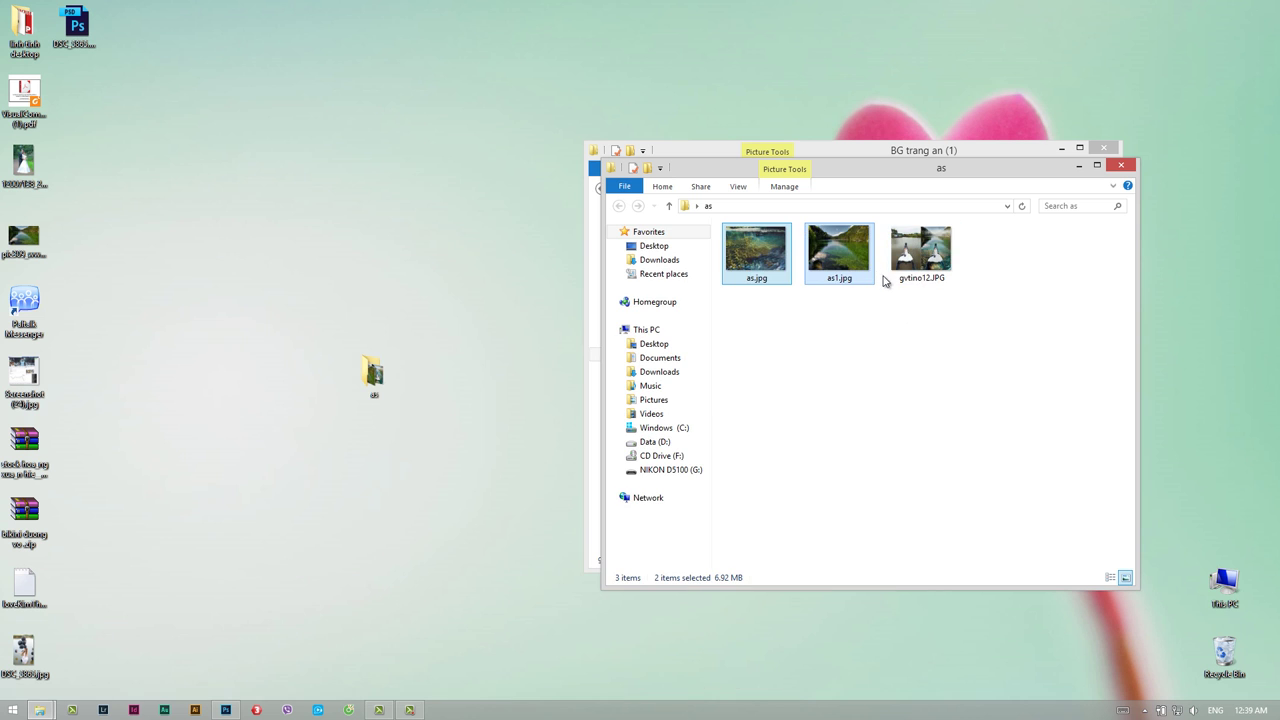
double_click(920, 256)
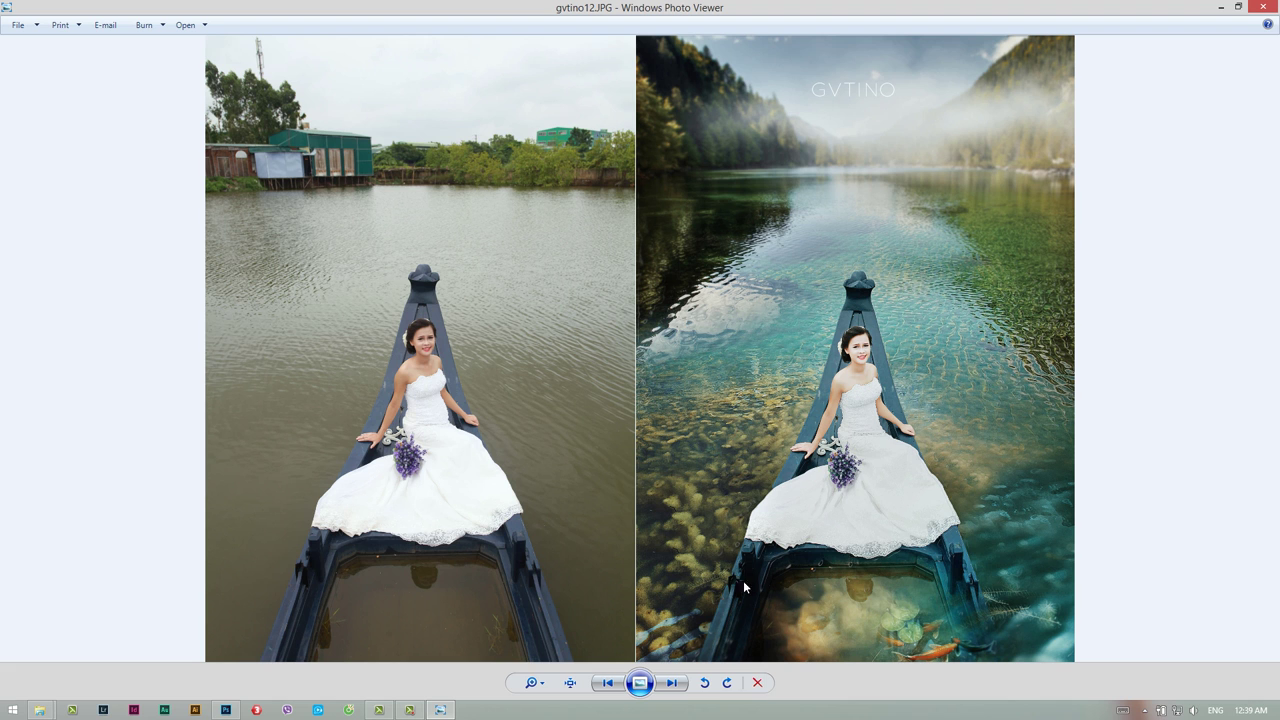
click(226, 710)
drag(766, 617, 729, 614)
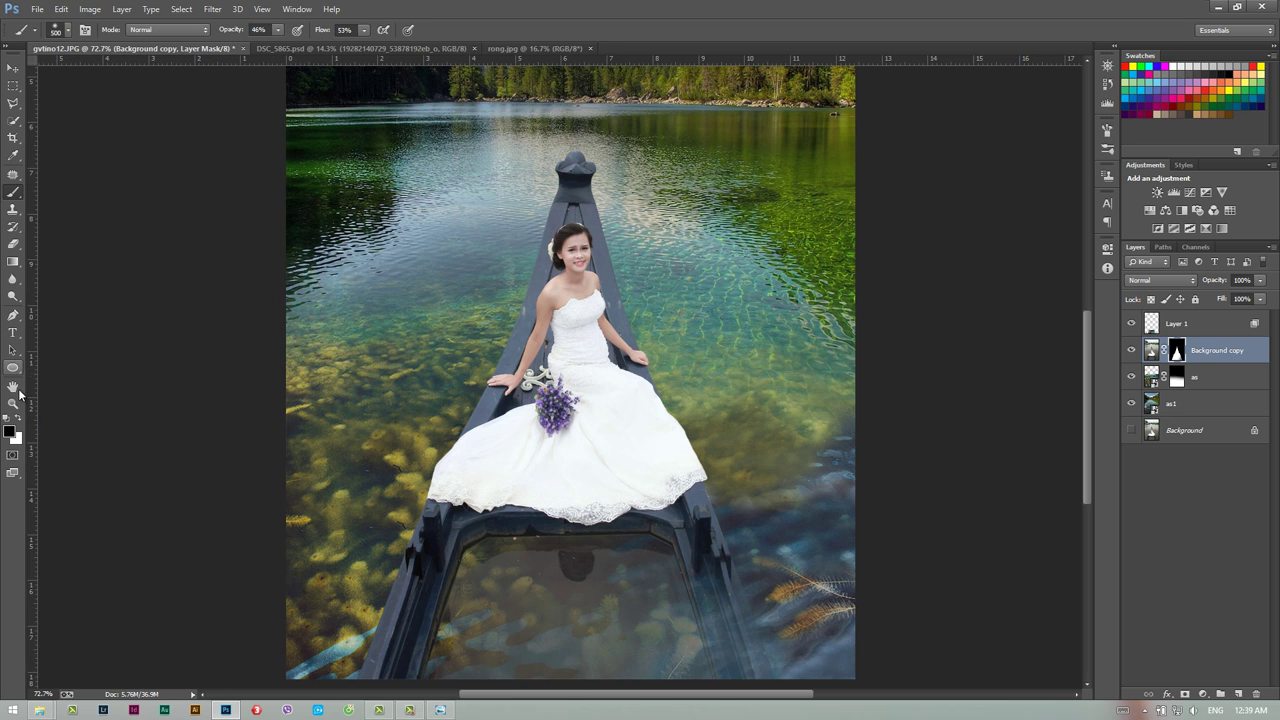
Zoom out to show the mountains and sky, and select the as1 layer.
click(13, 403)
mouse_move(485, 419)
mouse_down()
mouse_move(449, 426)
mouse_move(505, 384)
mouse_up()
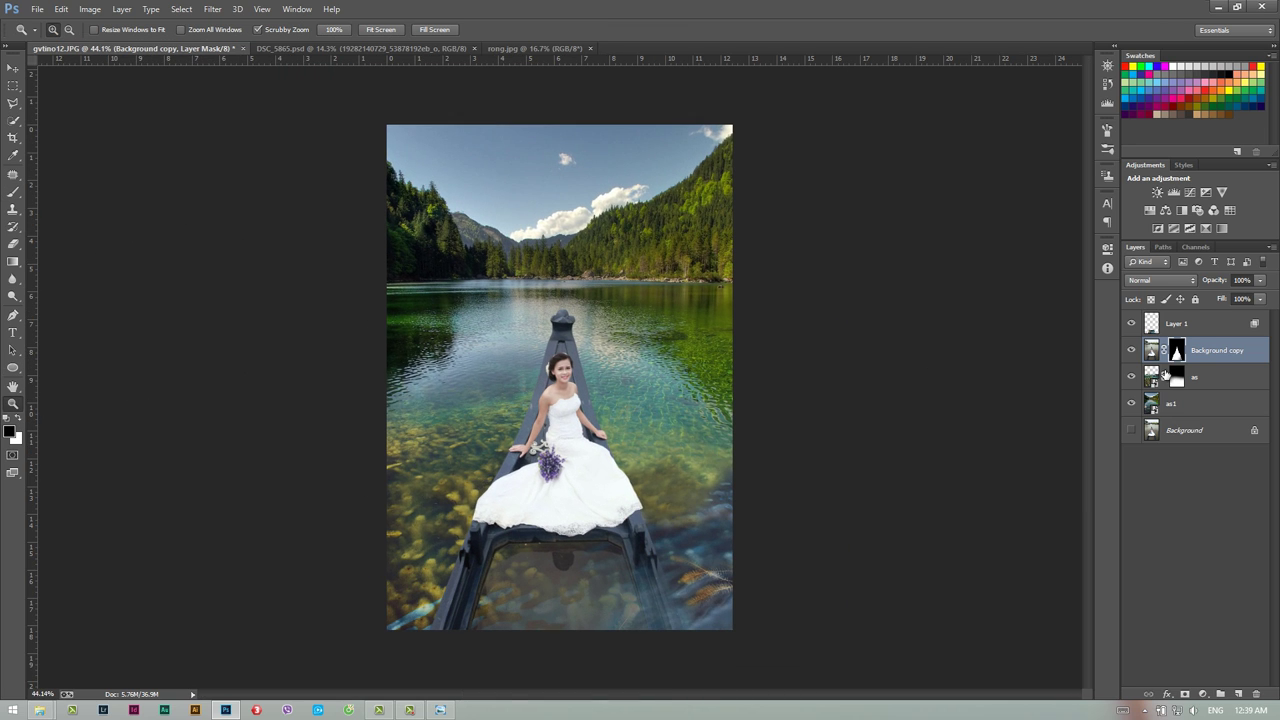
click(1197, 402)
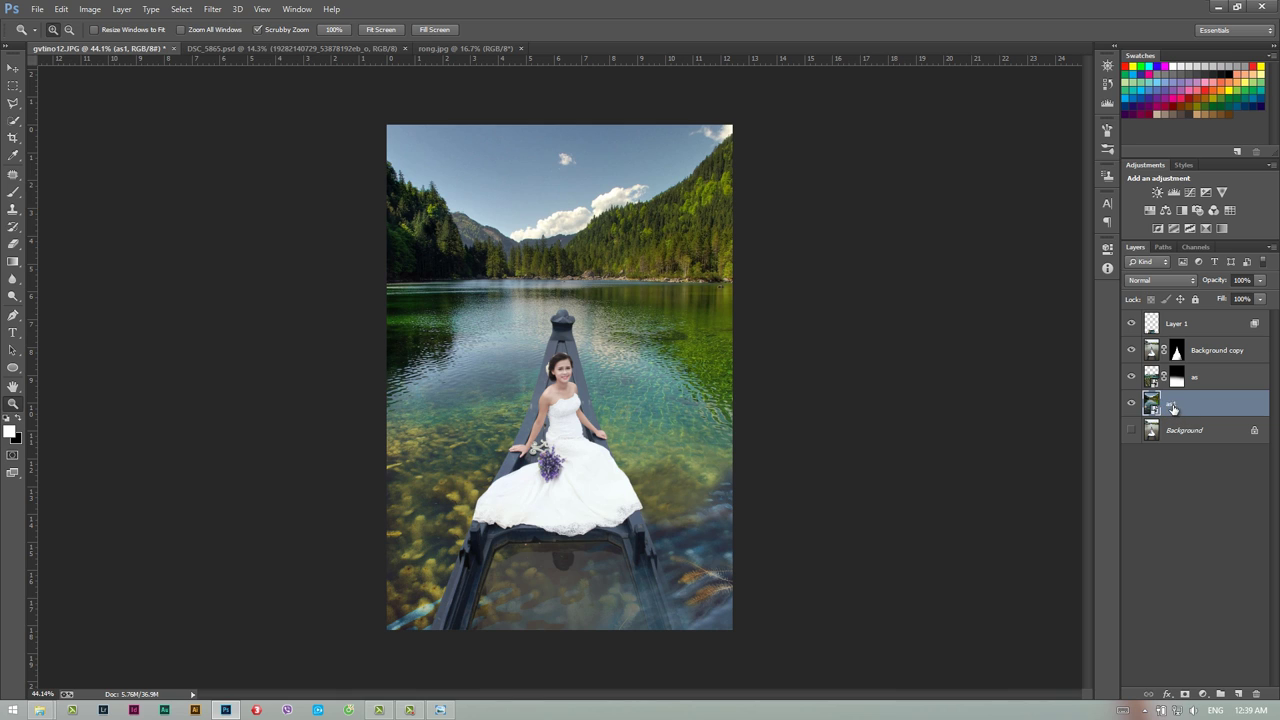
Duplicate the as1 layer and rasterize the as1 copy.
key(ctrl+j)
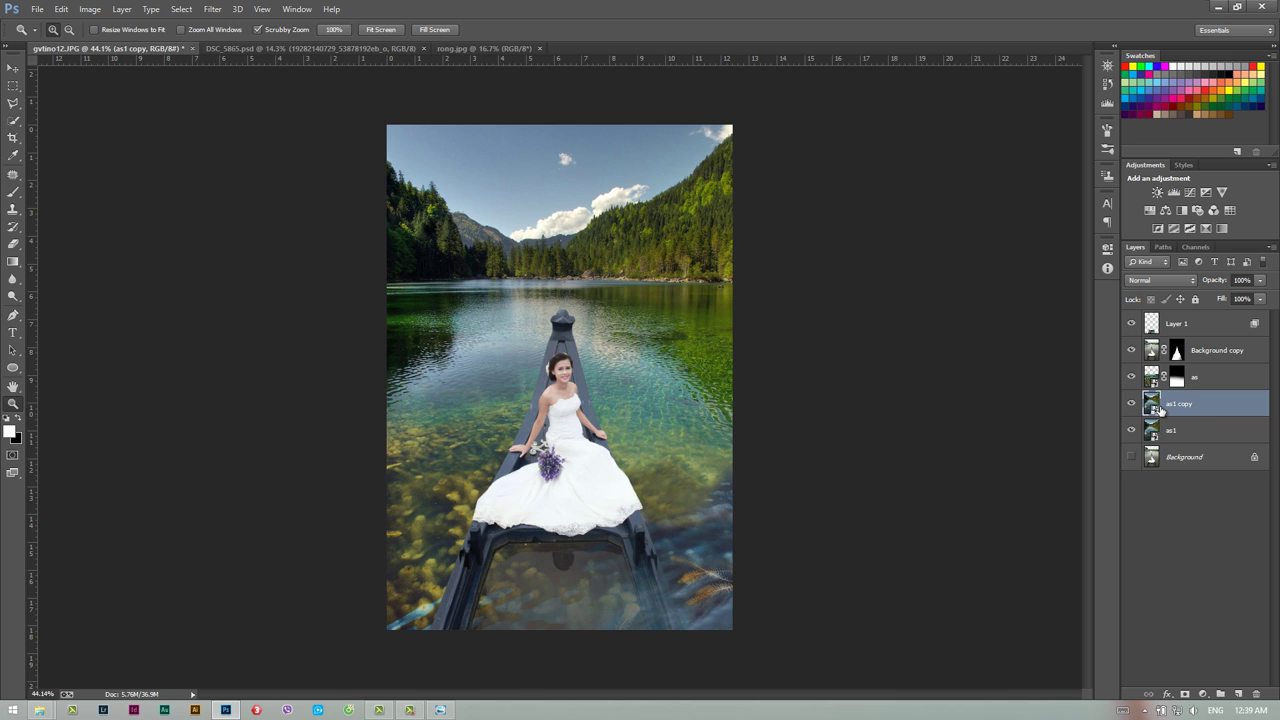
right_click(1184, 410)
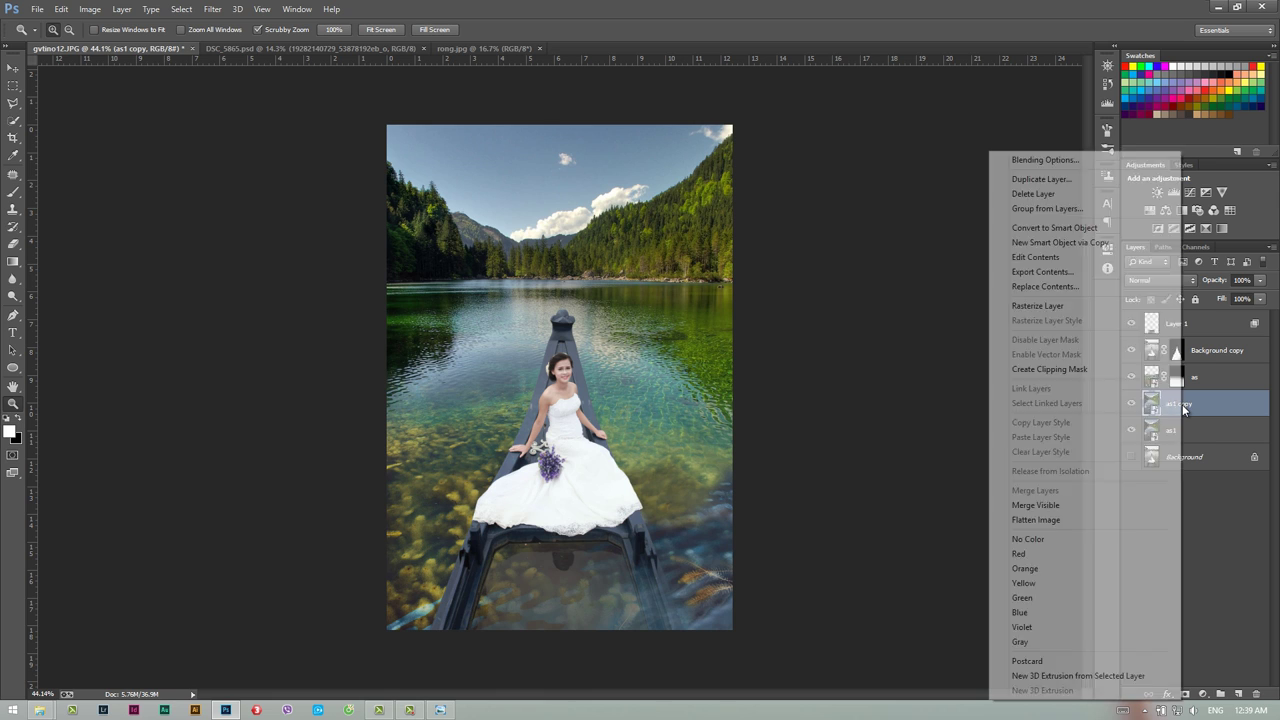
click(1216, 406)
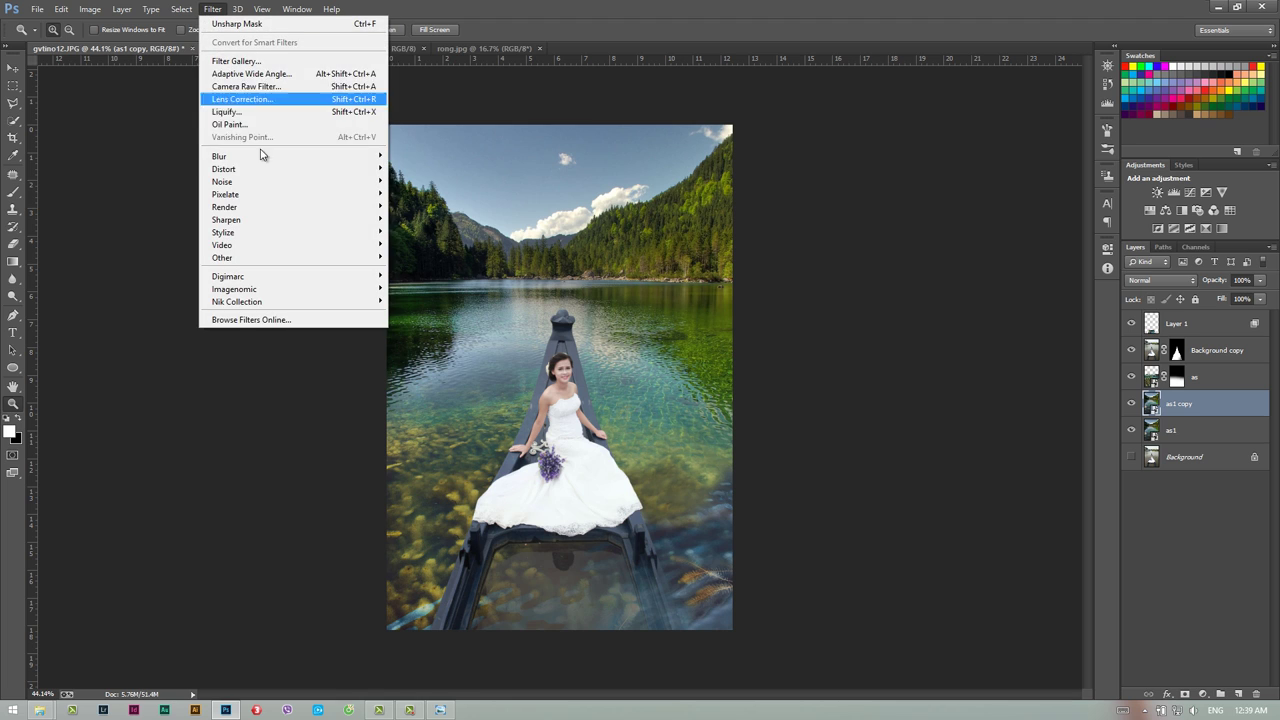
mouse_move(219, 156)
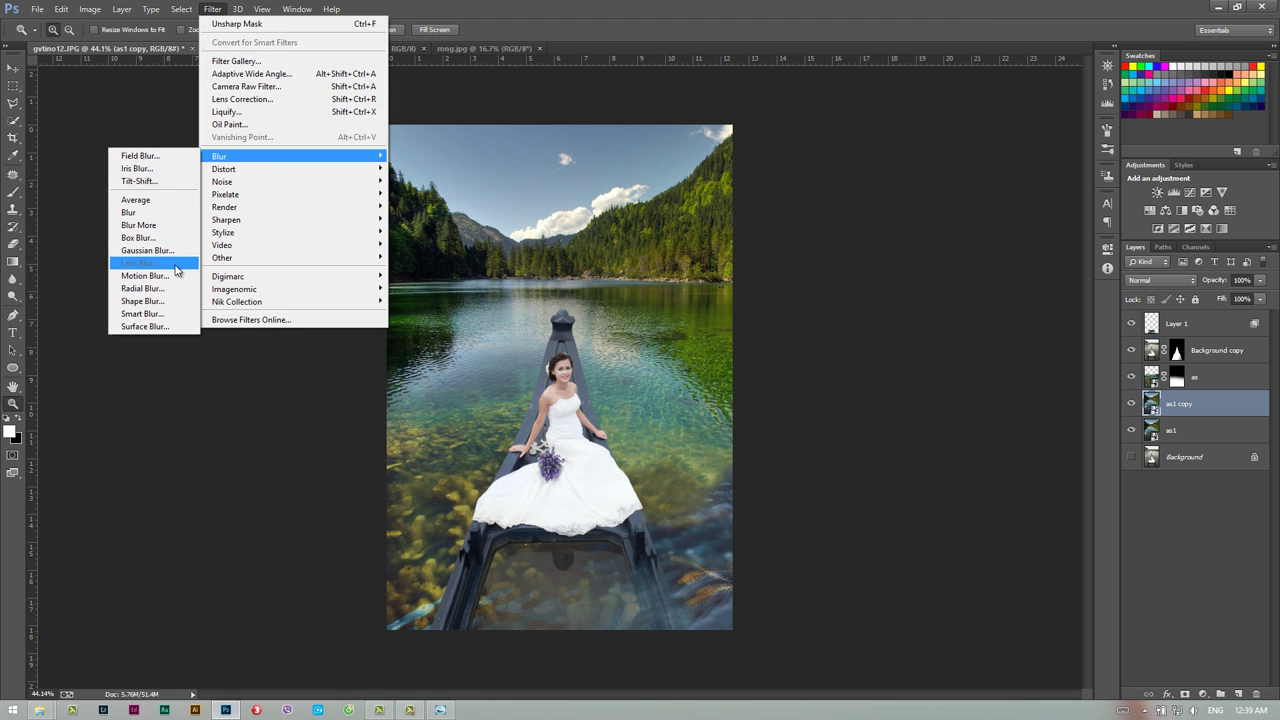
click(1210, 417)
right_click(1198, 411)
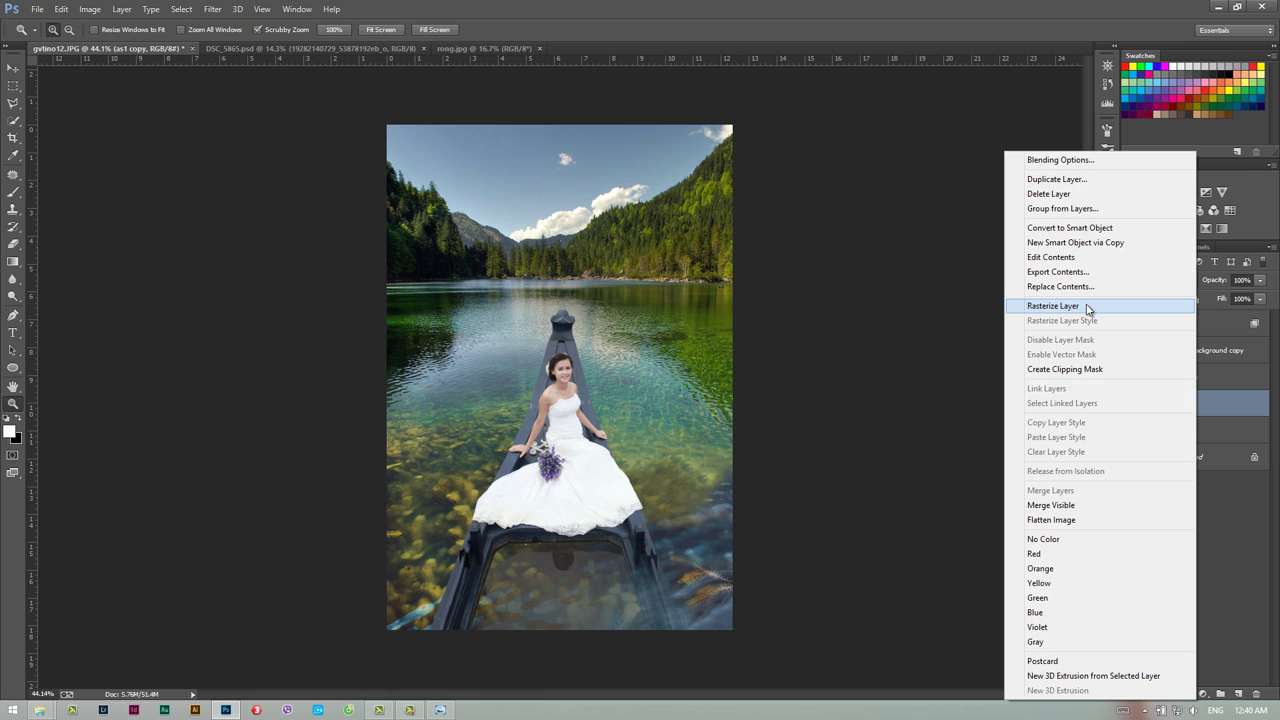
click(1088, 307)
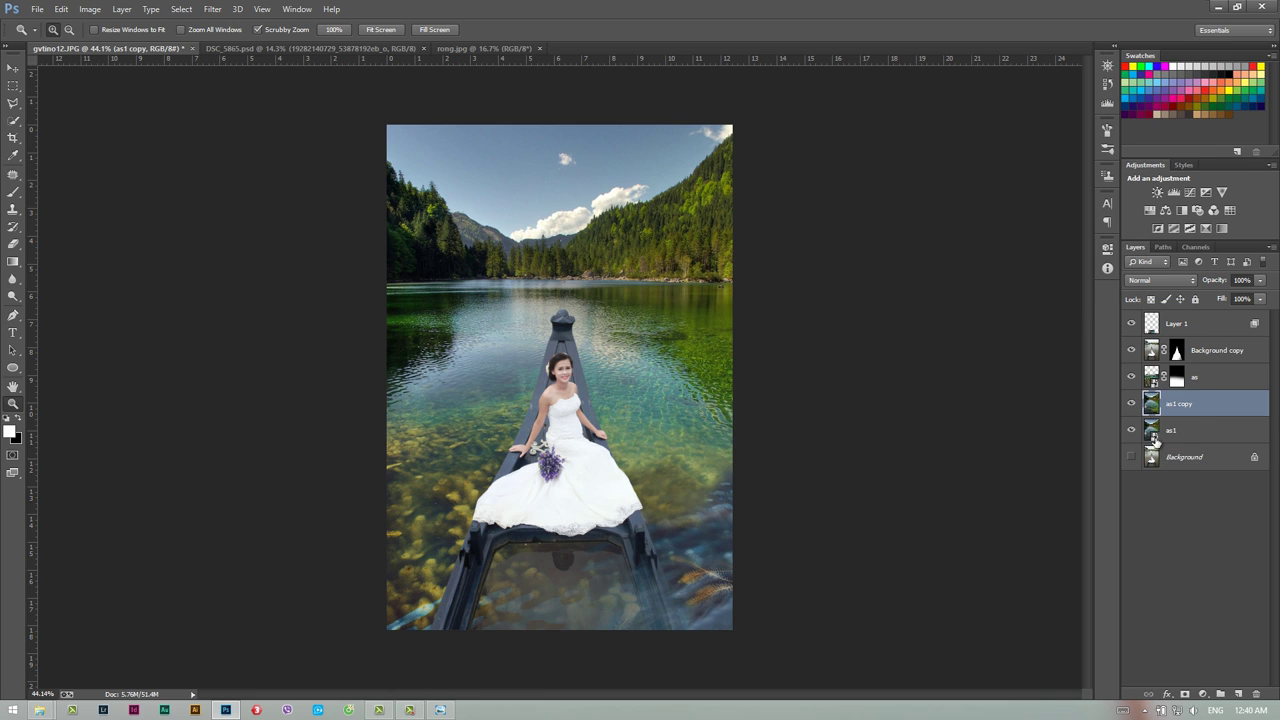
Apply a Lens Blur to as1 copy with Blur Focal Distance lowered to 107.
click(212, 9)
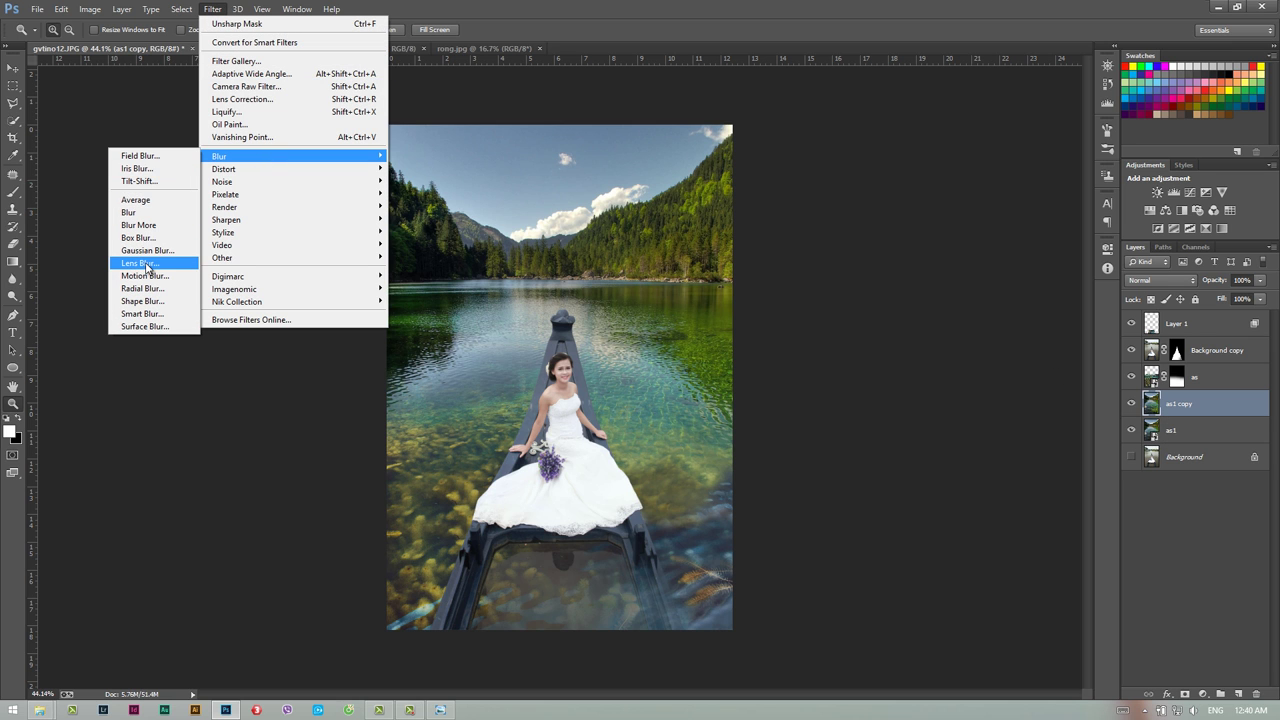
click(150, 263)
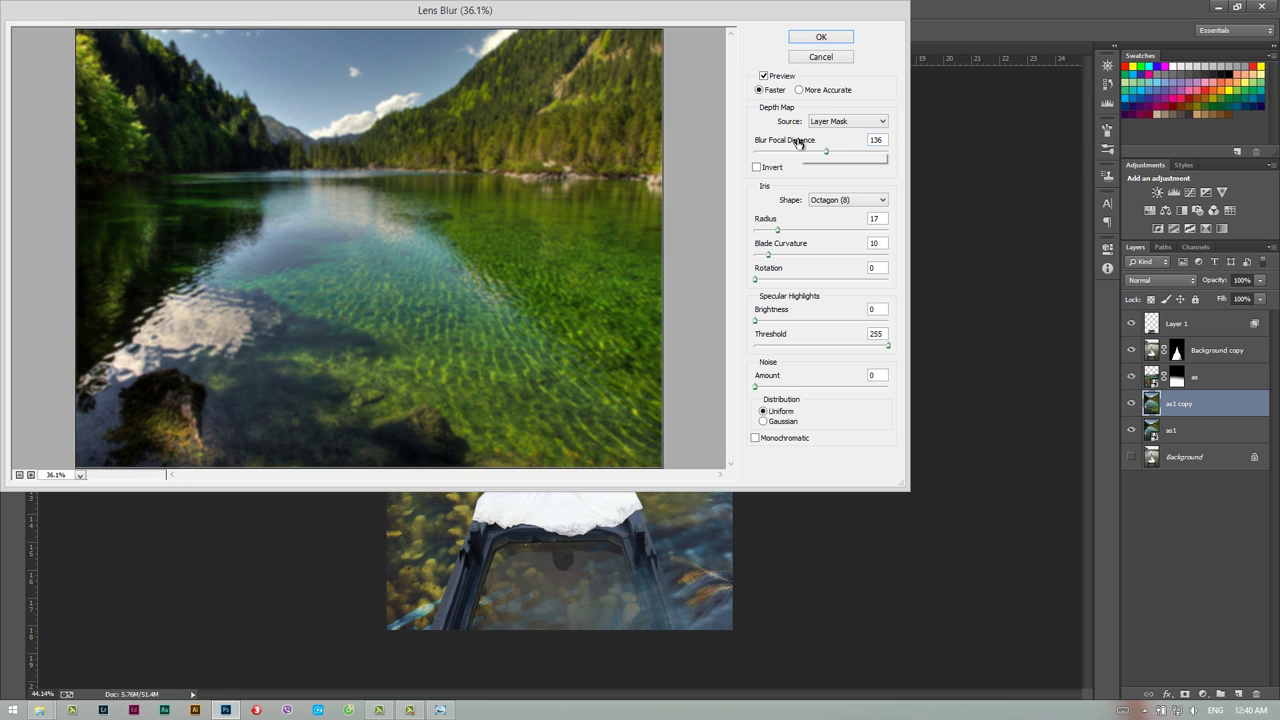
drag(819, 160, 811, 160)
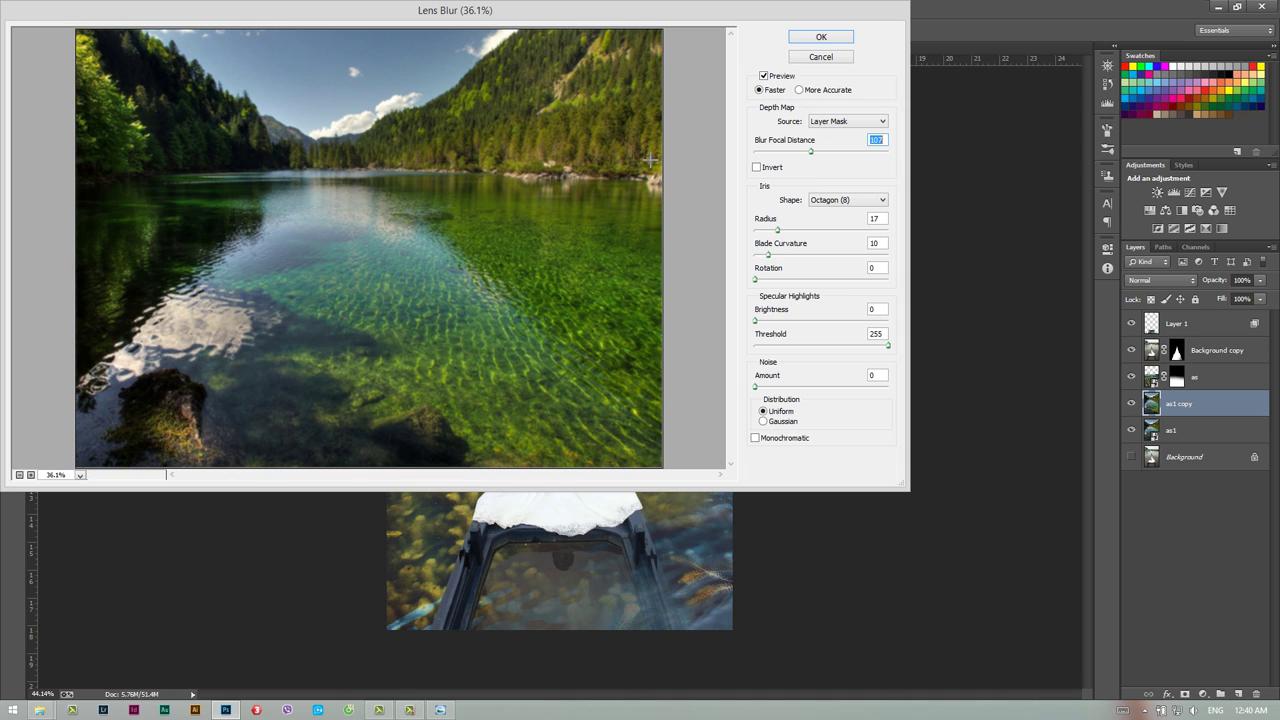
click(828, 40)
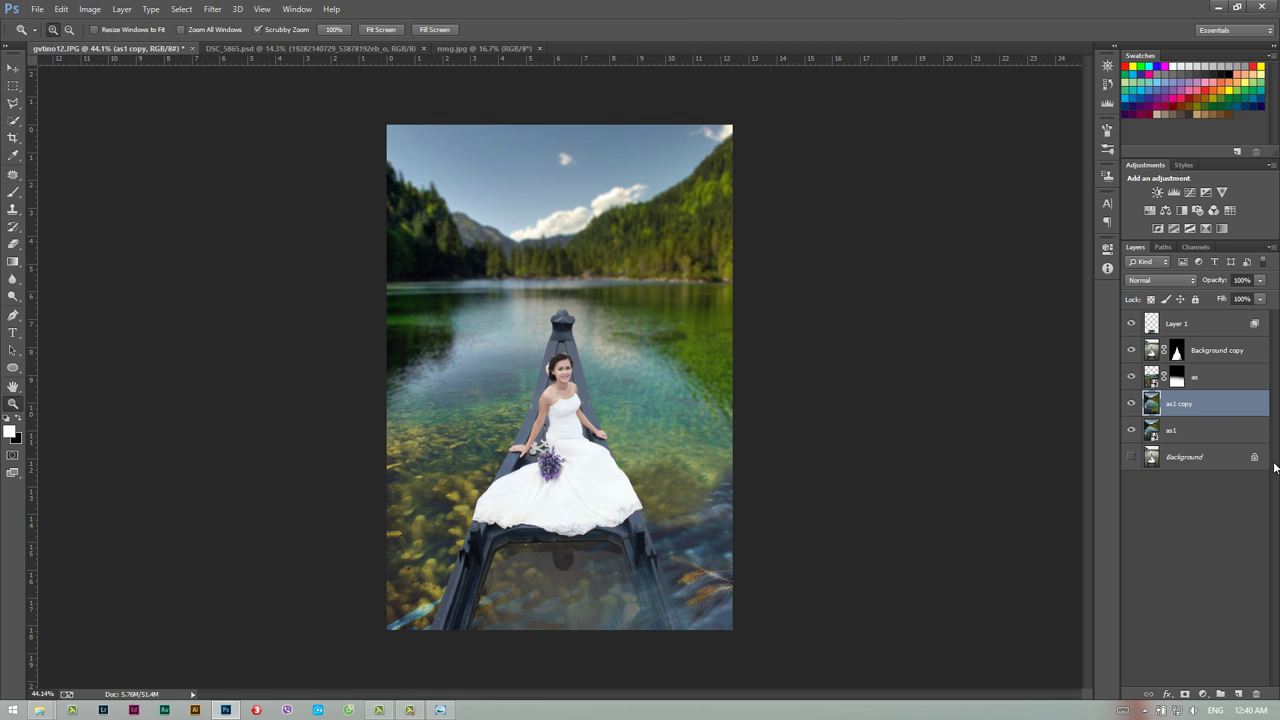
Mask as1 copy, painting black at 800 px, 100% opacity and flow over the right water and boat floor.
click(1185, 693)
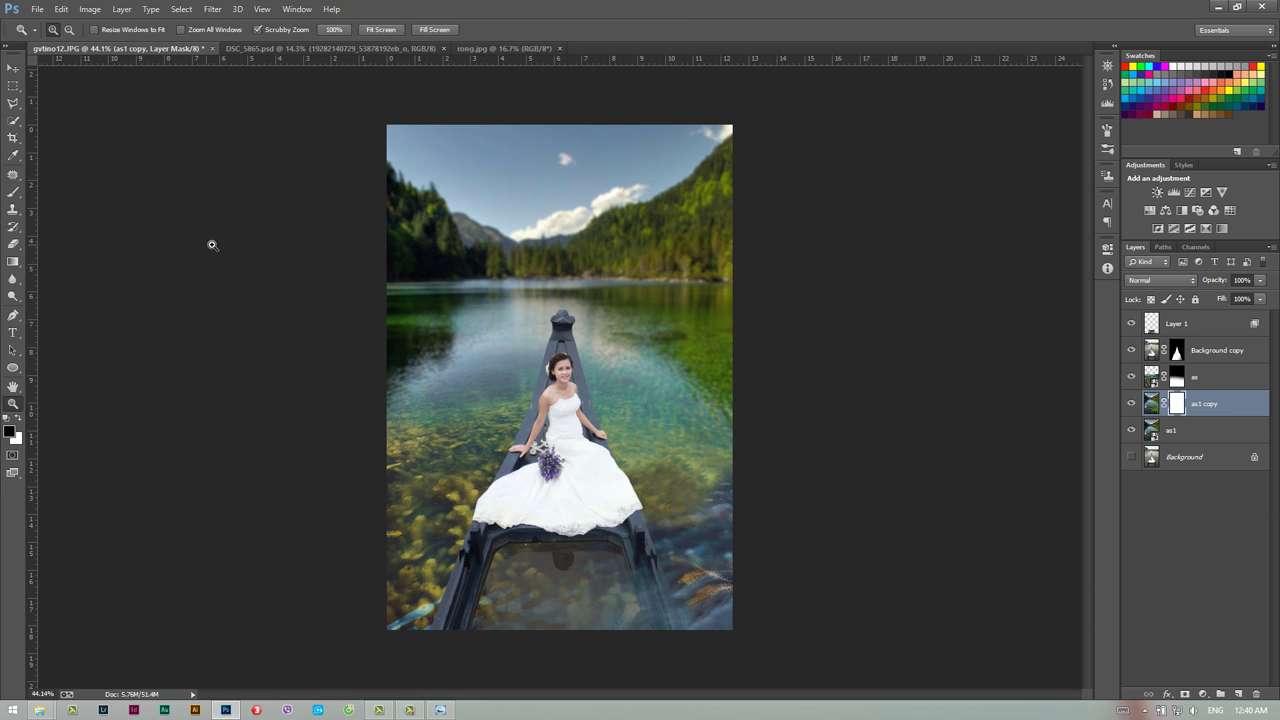
click(13, 190)
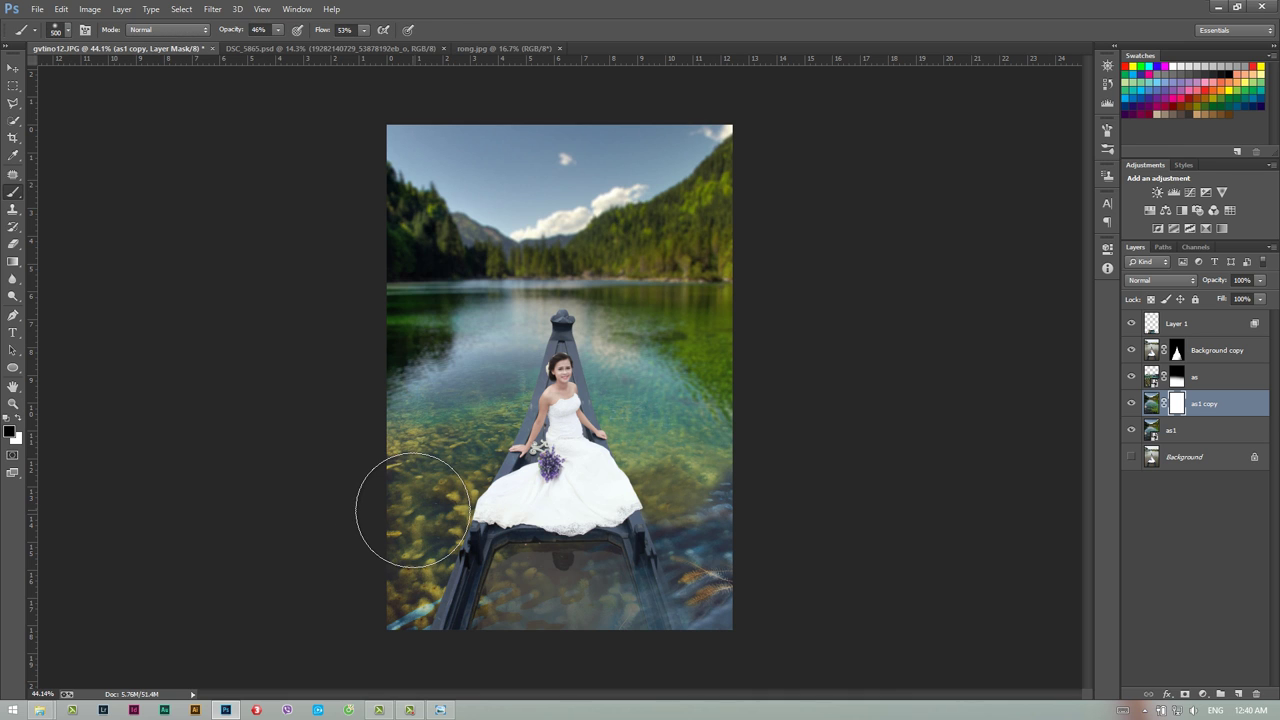
key(bracketright)
key(bracketright)
key(bracketright)
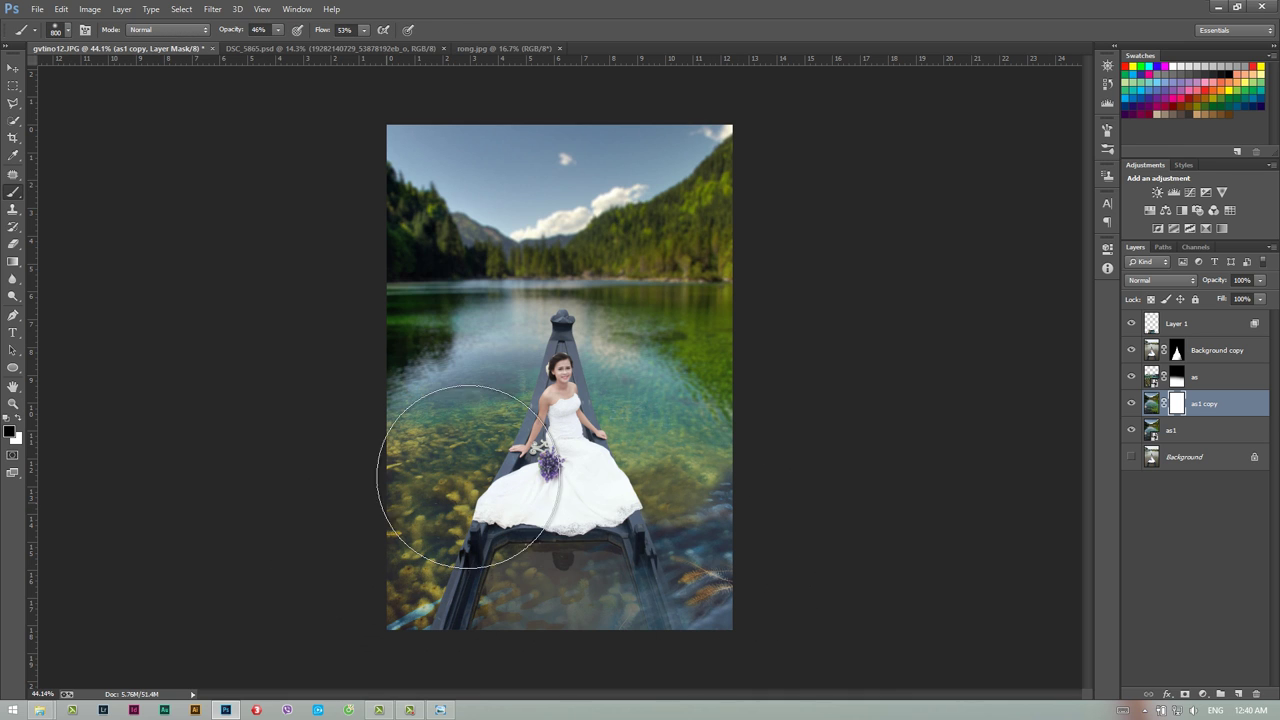
drag(714, 418, 728, 411)
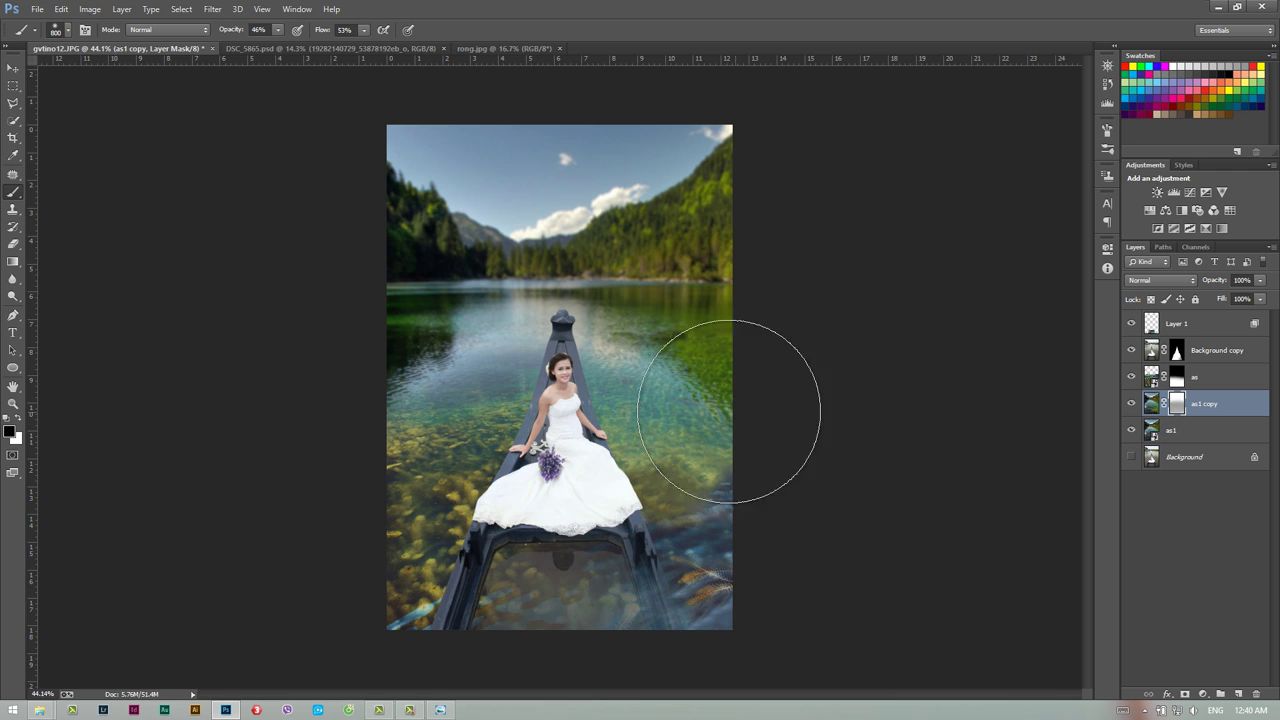
drag(232, 29, 597, 82)
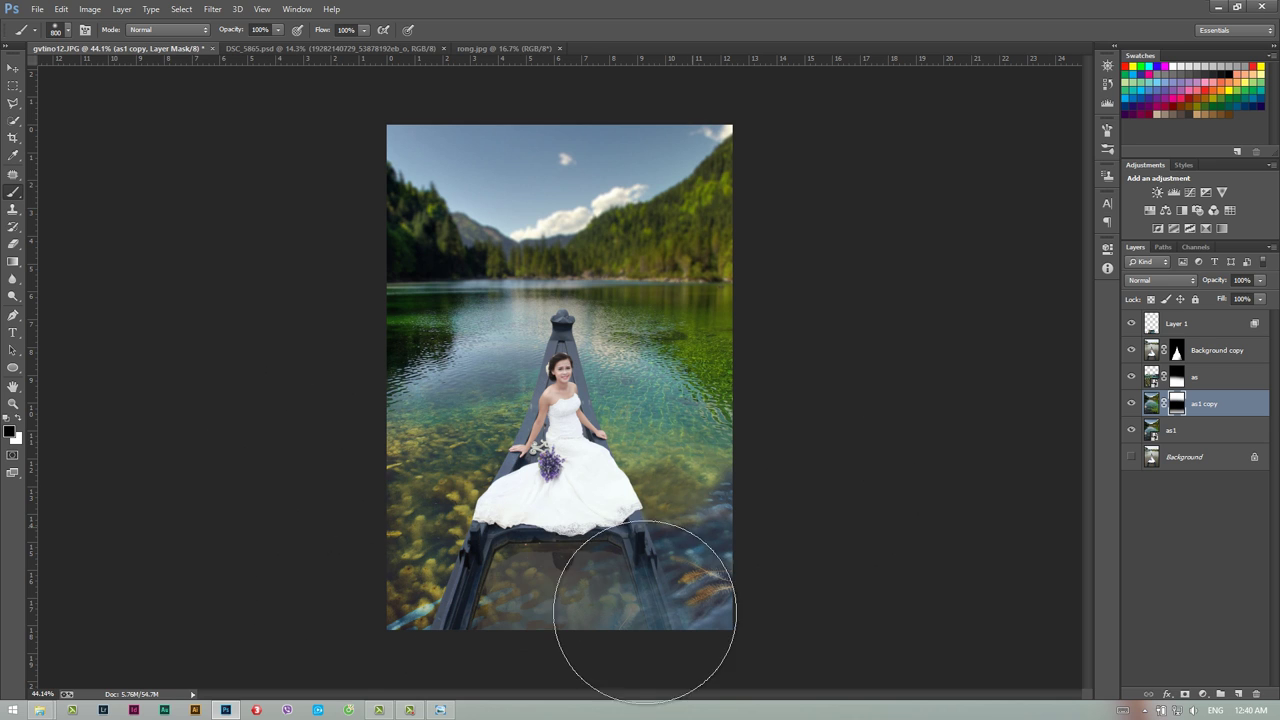
drag(745, 585, 630, 520)
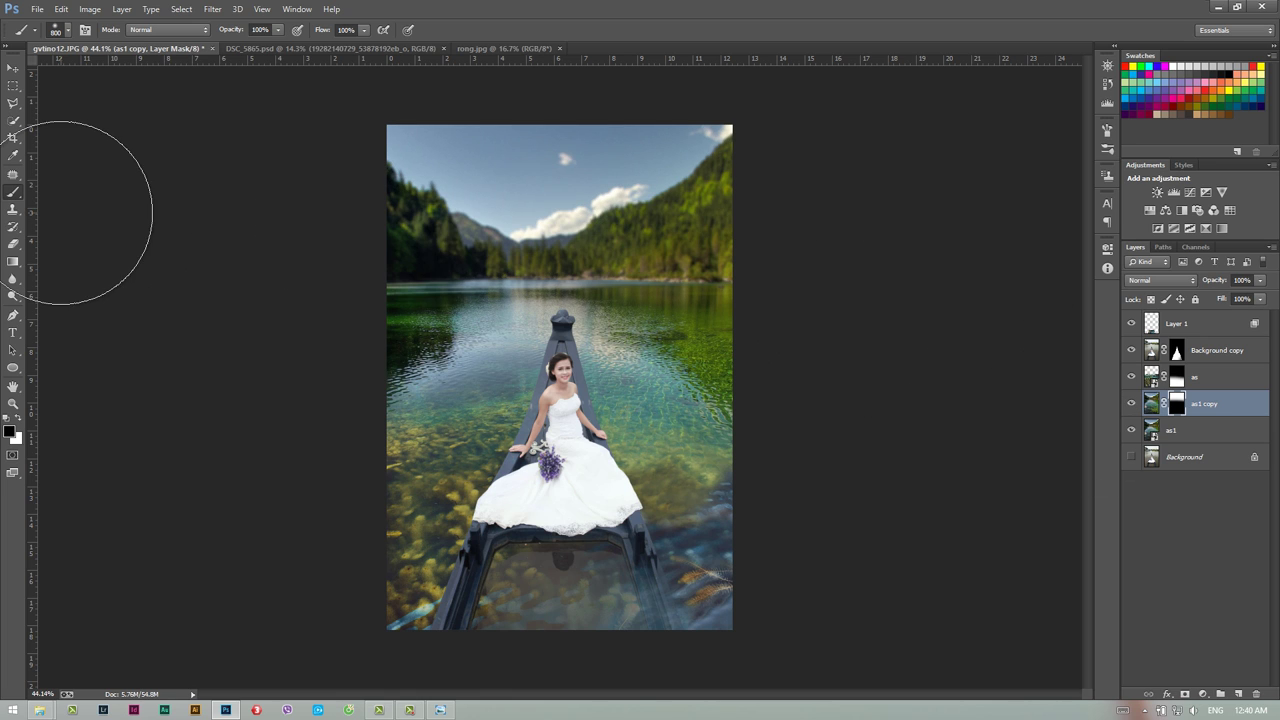
click(13, 85)
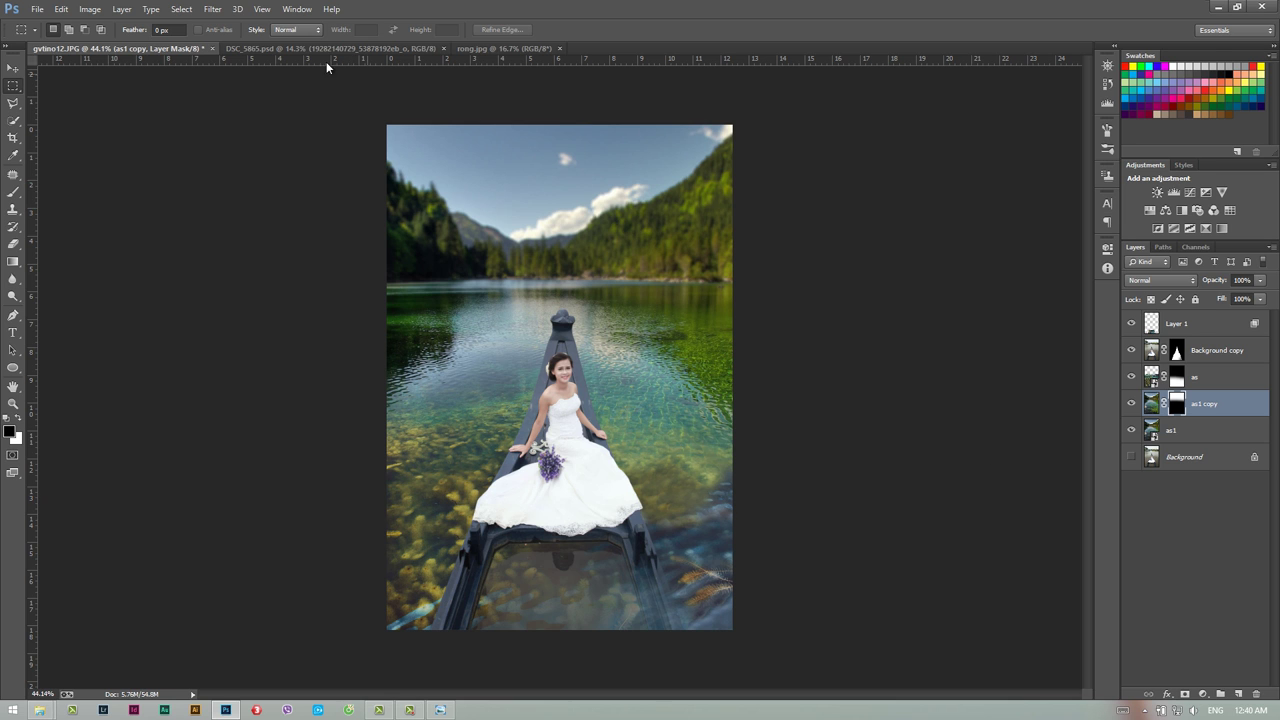
click(440, 710)
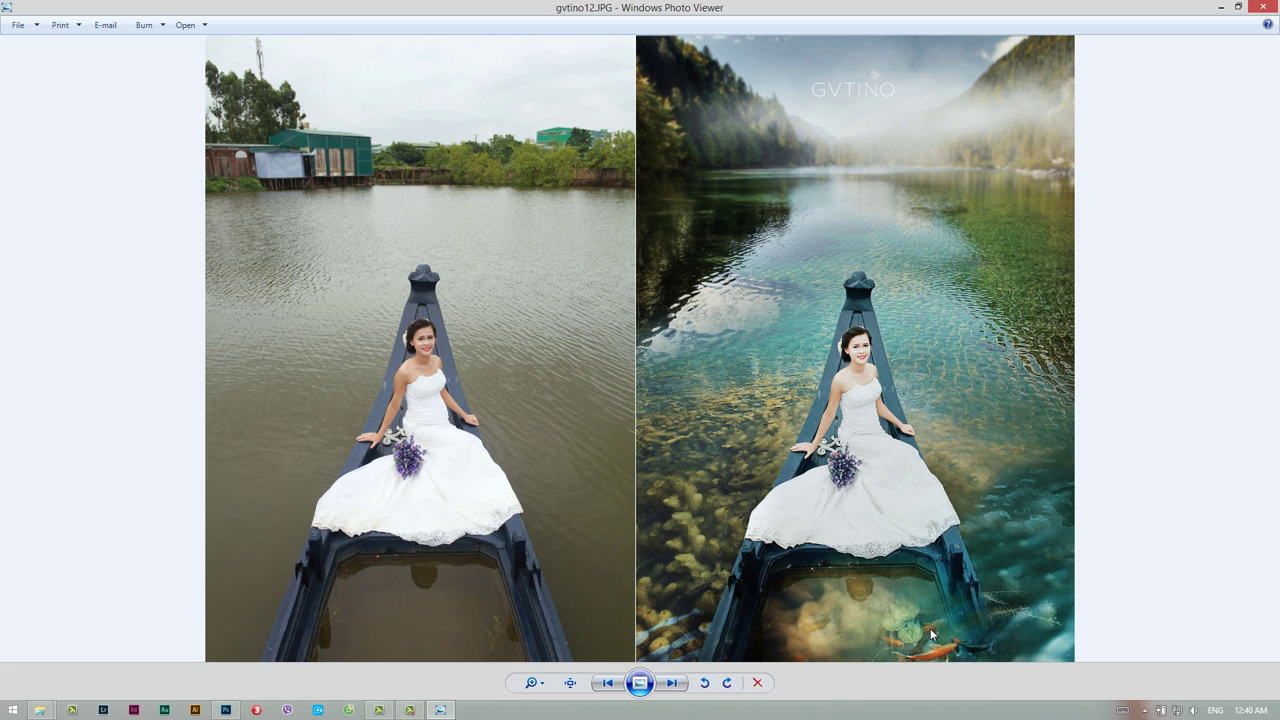
click(226, 710)
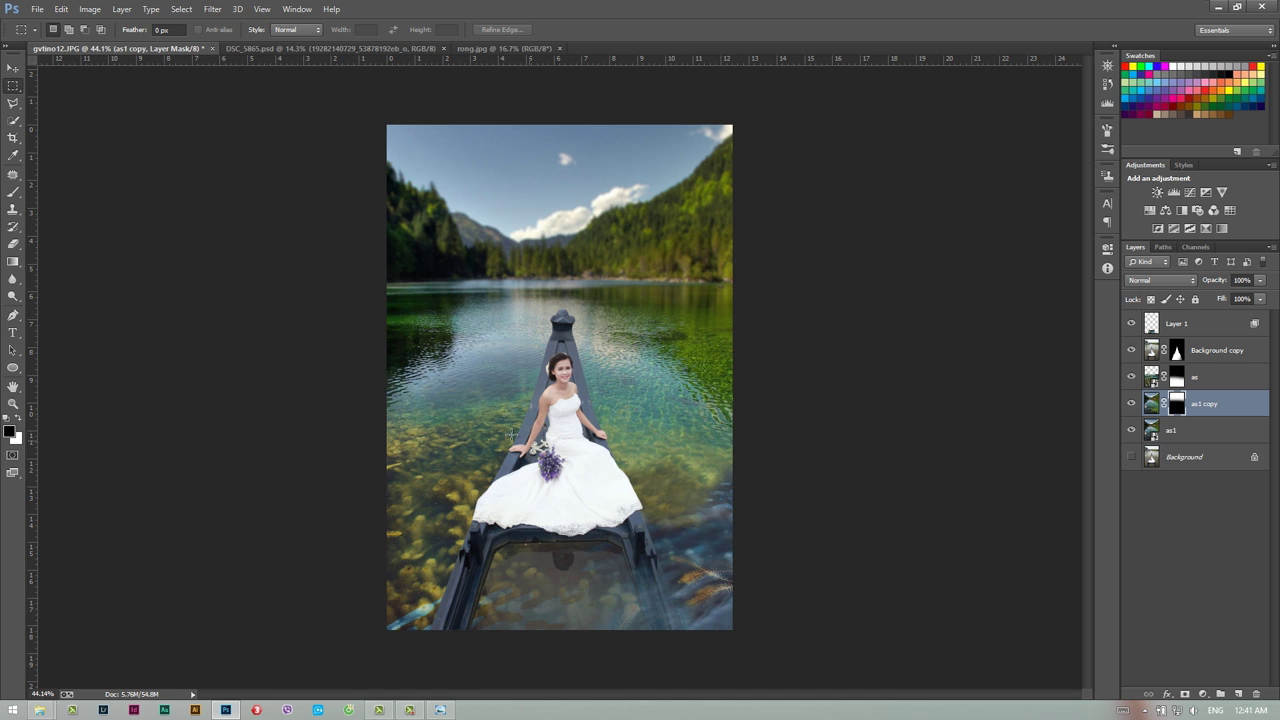
Add a Curves adjustment layer clipped to the Background copy layer.
click(1218, 350)
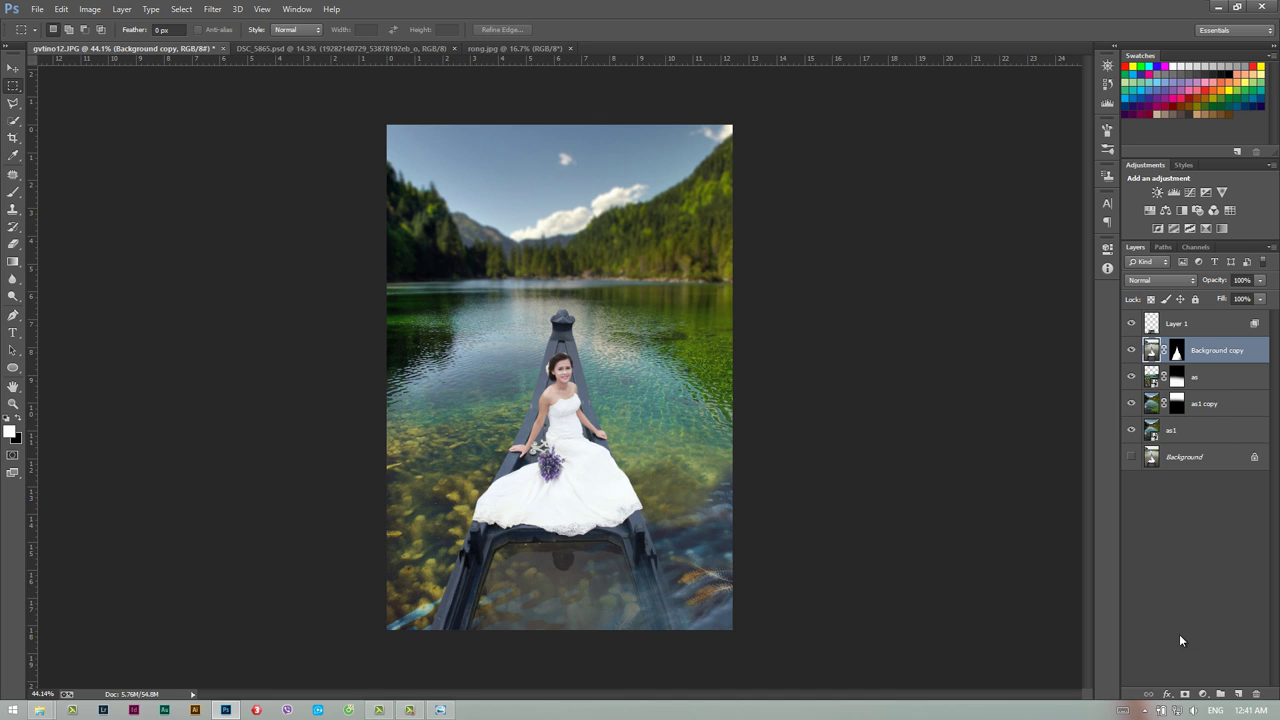
click(1203, 693)
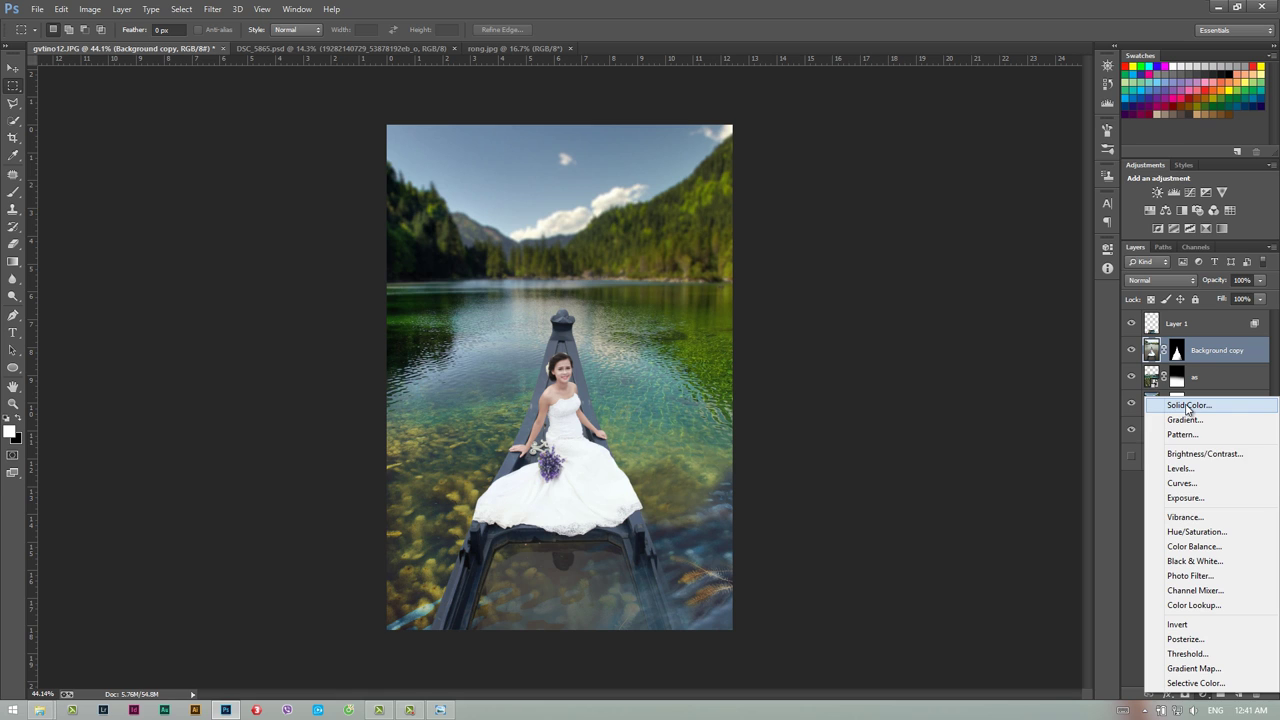
click(1183, 483)
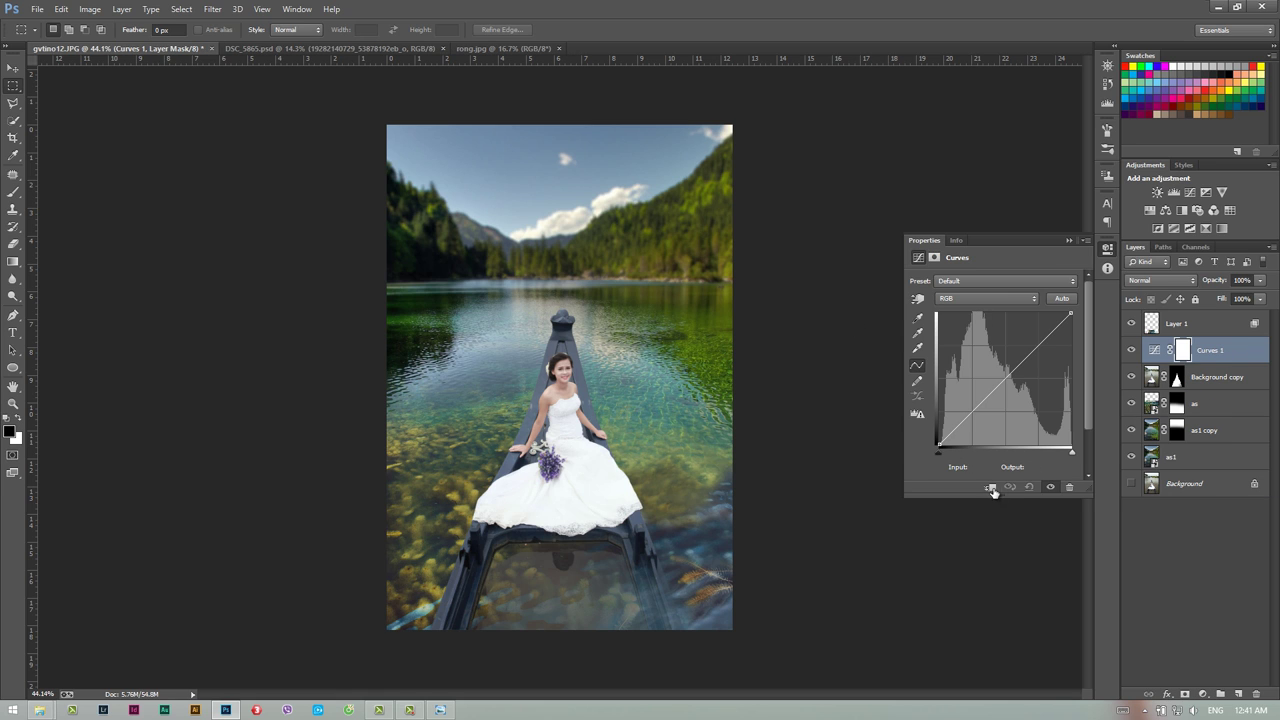
click(991, 488)
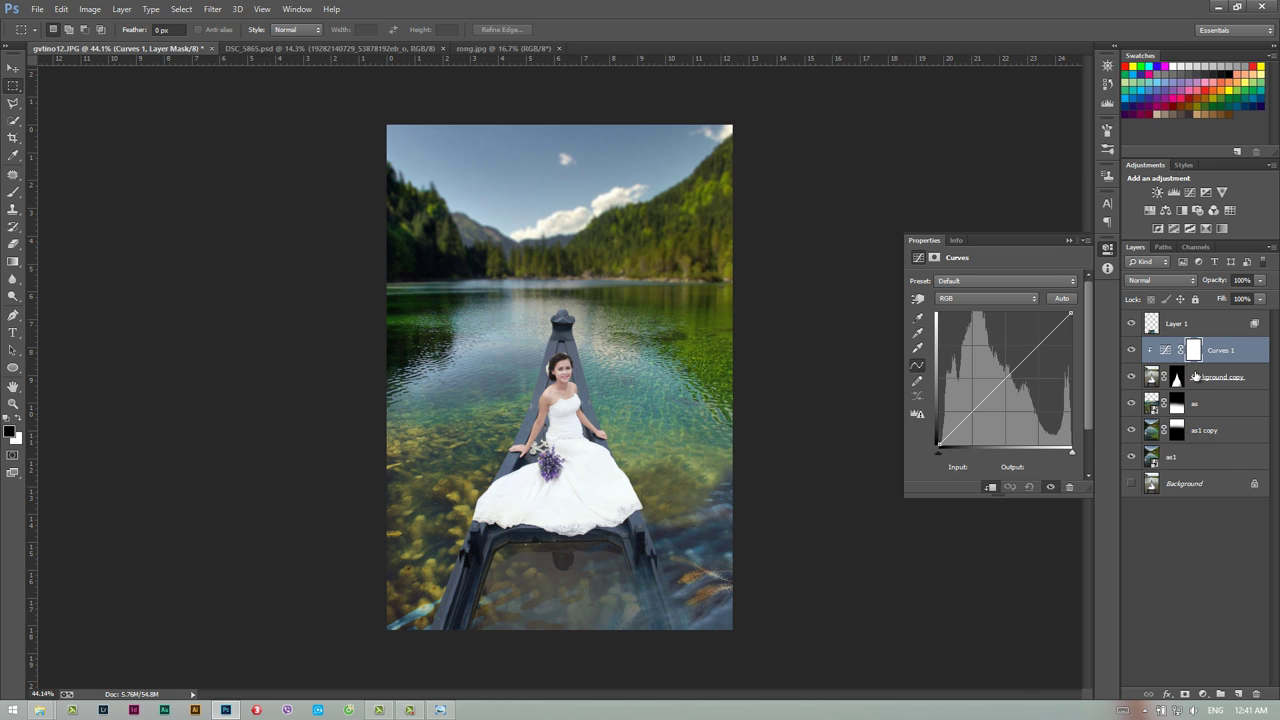
Lift the Blue curve's highlights slightly, then raise the Green curve with an upper and a shadow point.
click(971, 300)
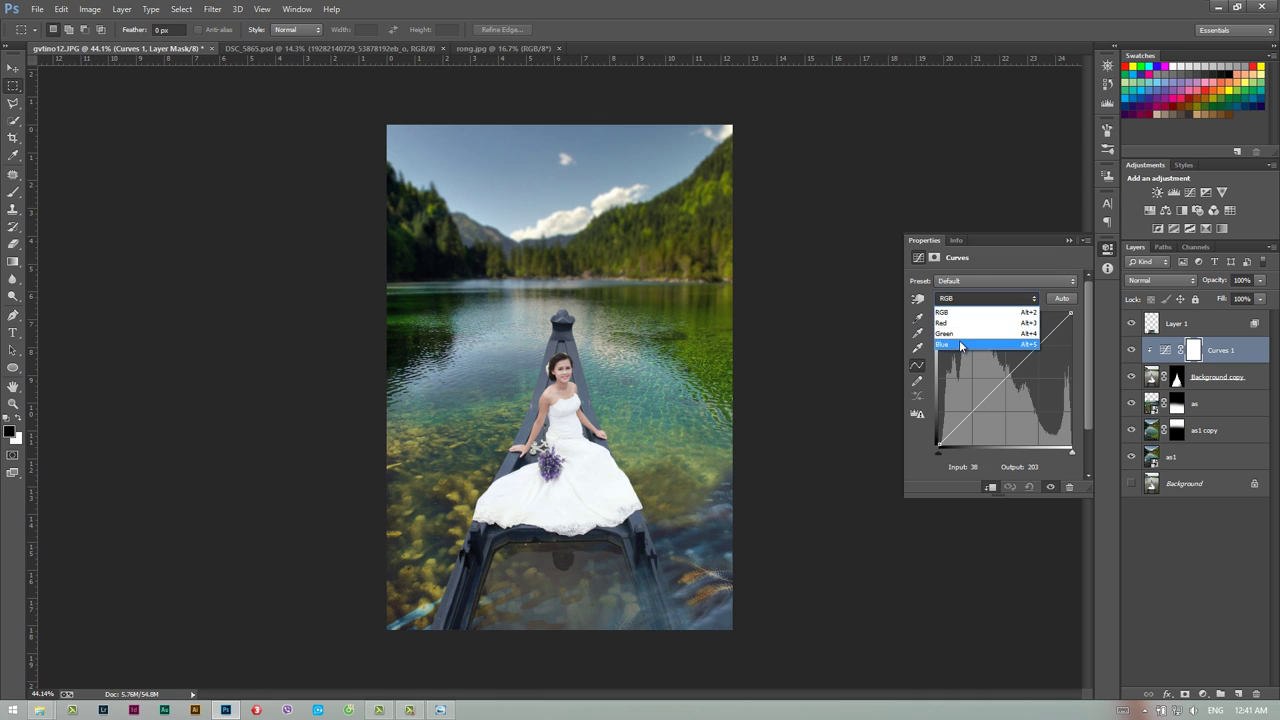
click(945, 333)
drag(1044, 340, 1040, 338)
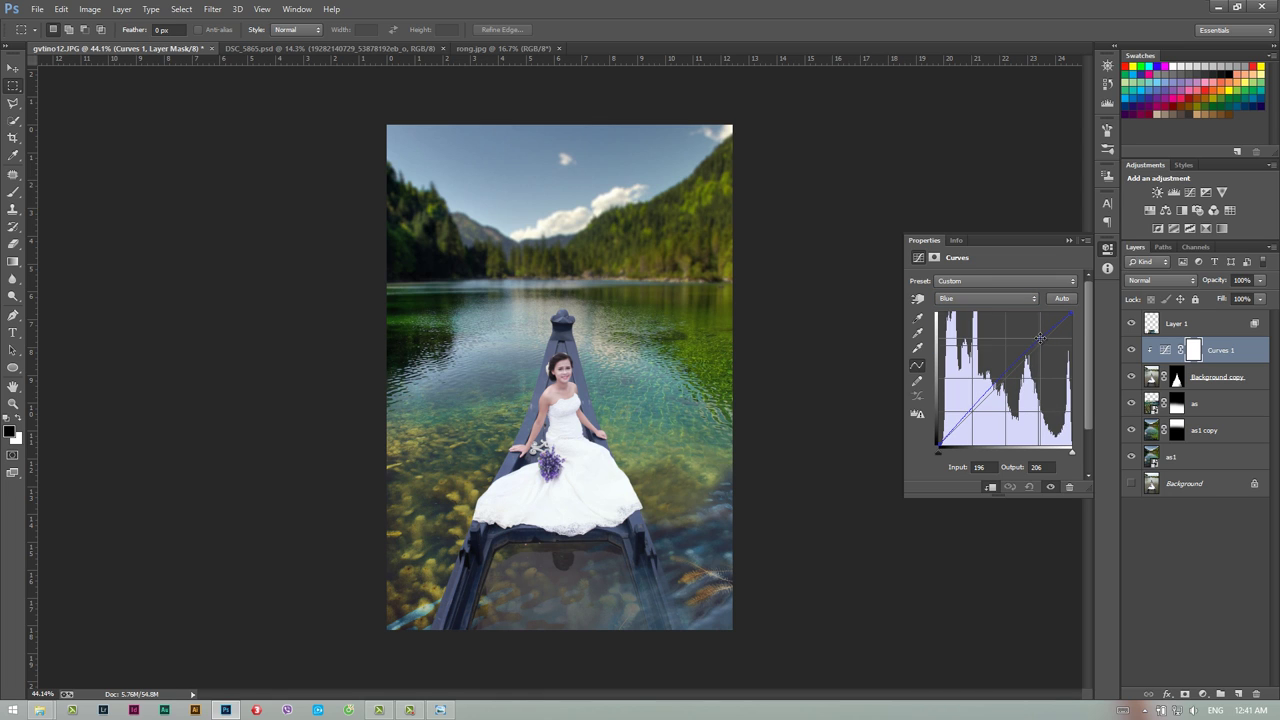
click(978, 299)
click(1000, 324)
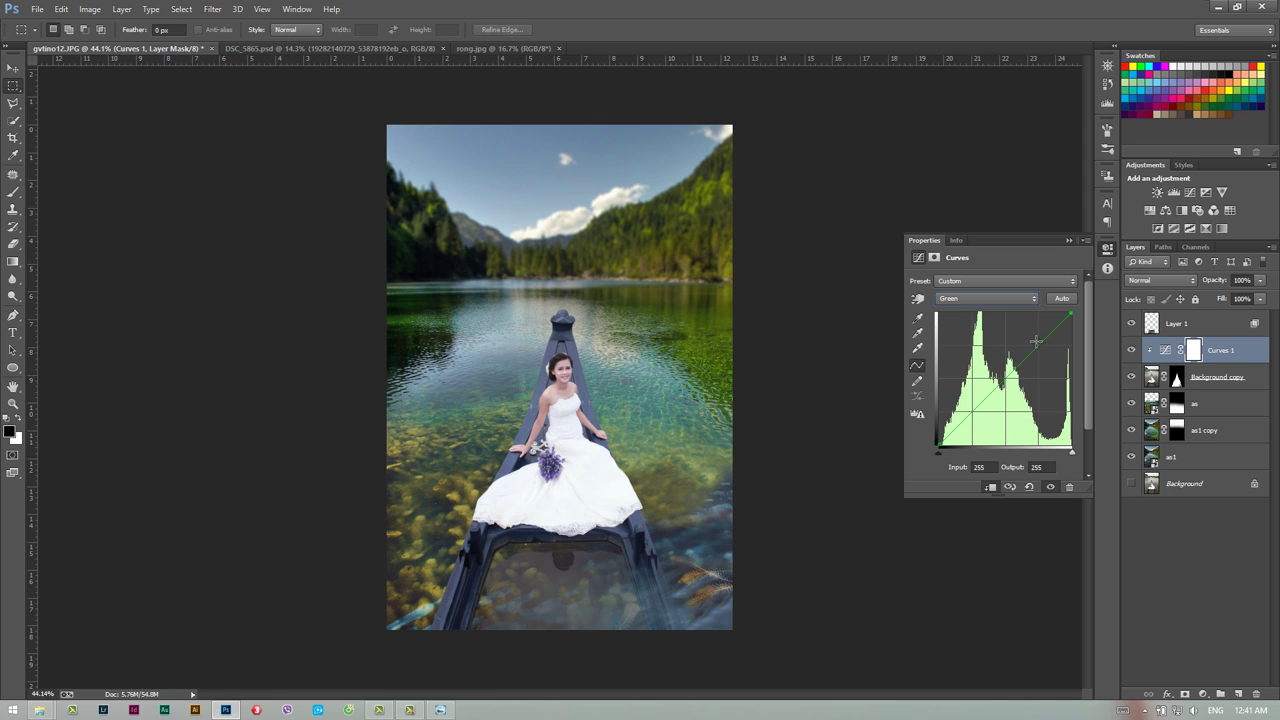
drag(1041, 342, 1035, 340)
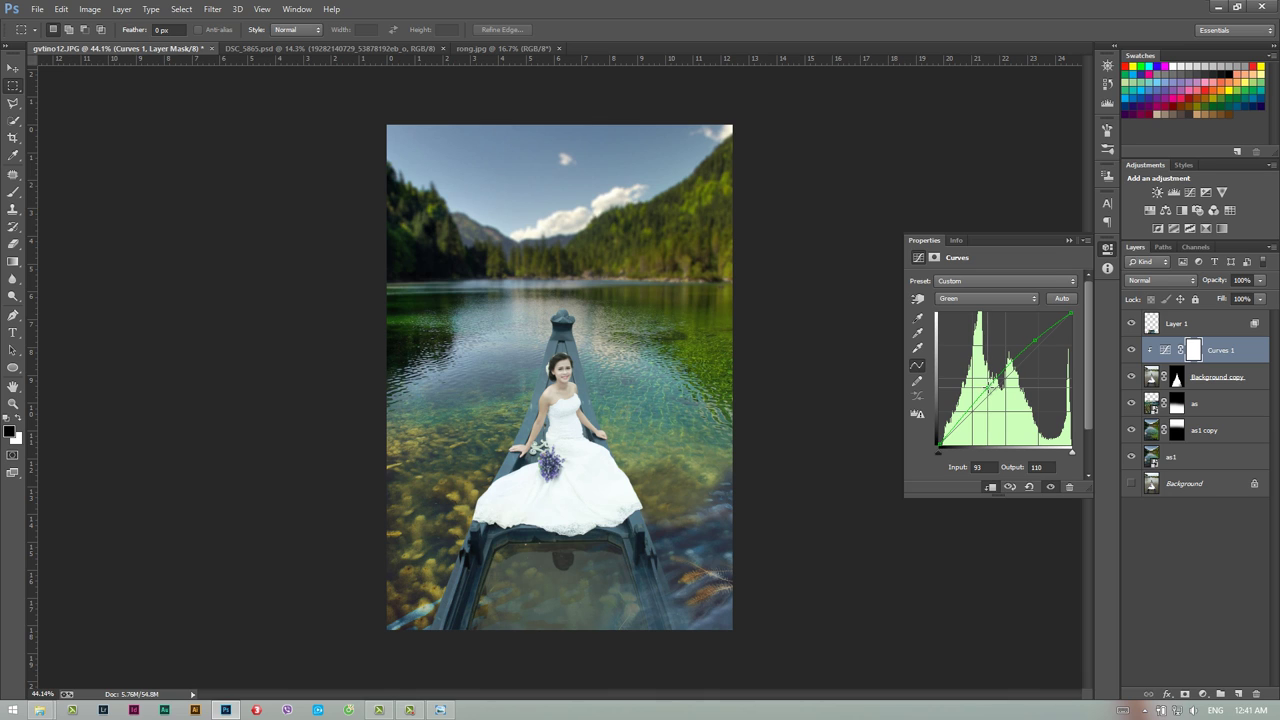
click(990, 386)
drag(988, 390, 965, 412)
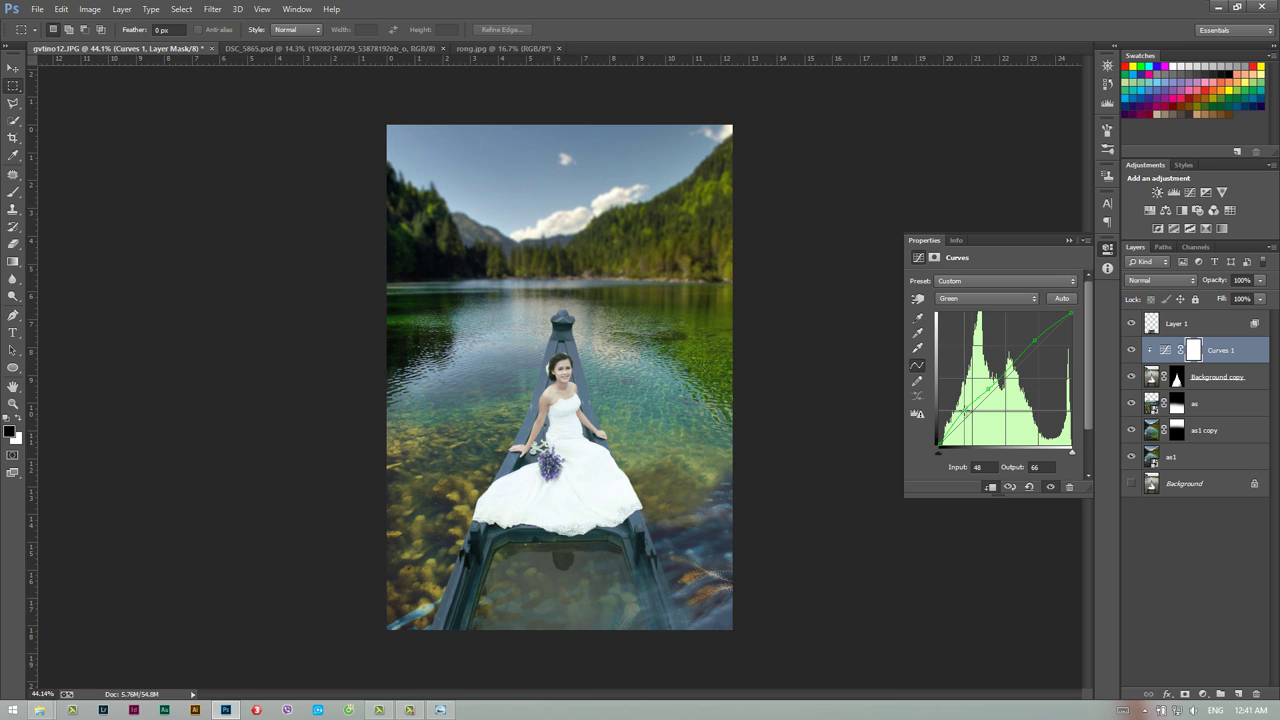
drag(967, 412, 967, 411)
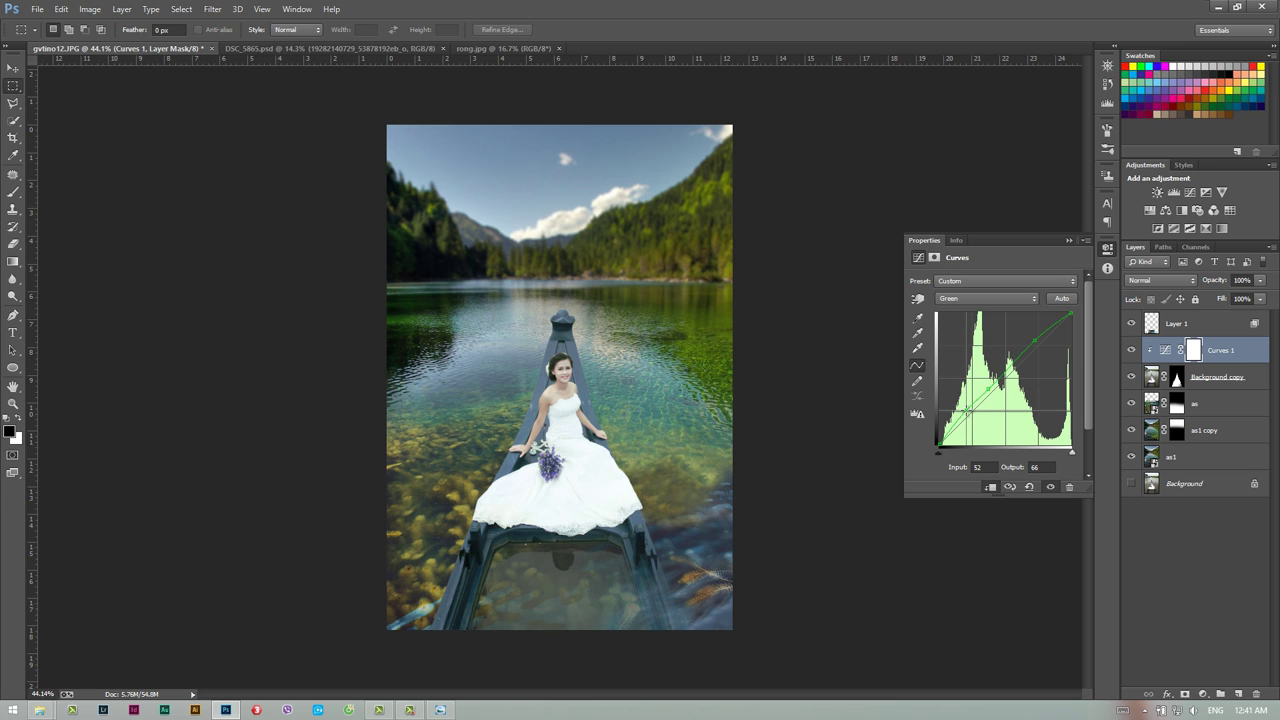
Collapse the Curves properties and shrink the Brush from 80 to about 45 for masking the bride.
click(1068, 241)
click(15, 191)
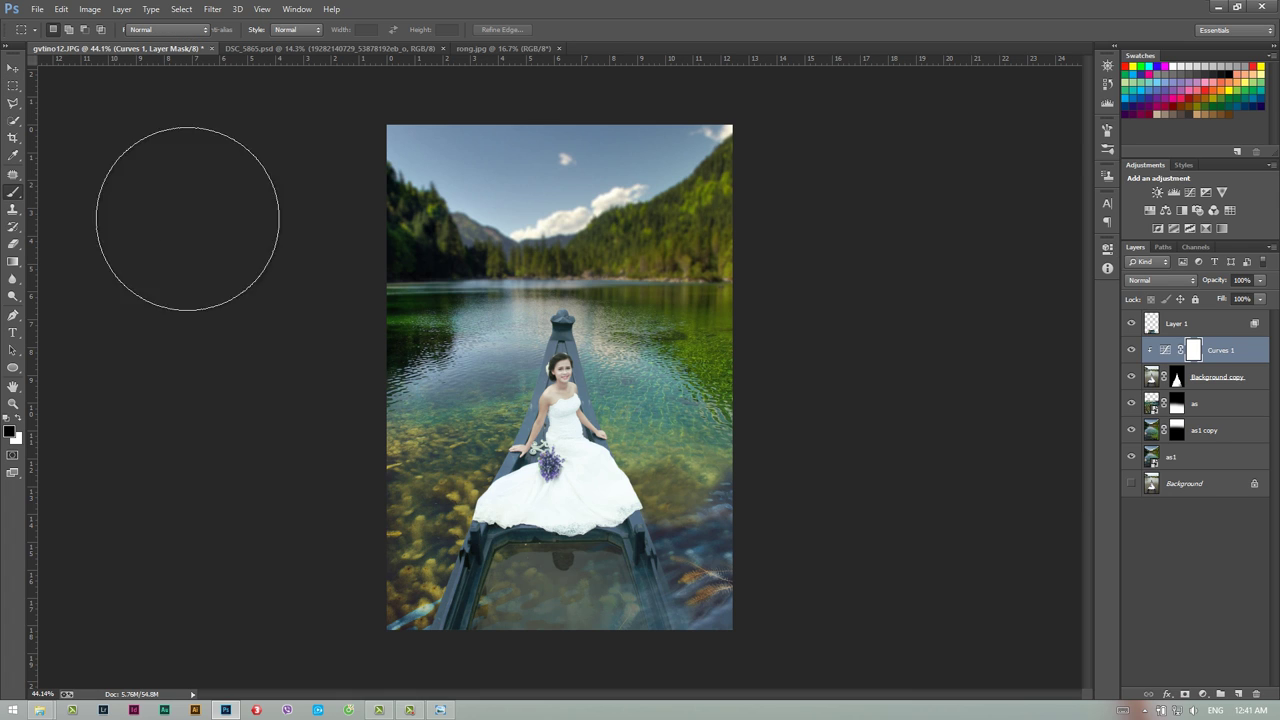
key(bracketleft)
key(bracketleft)
key(bracketleft)
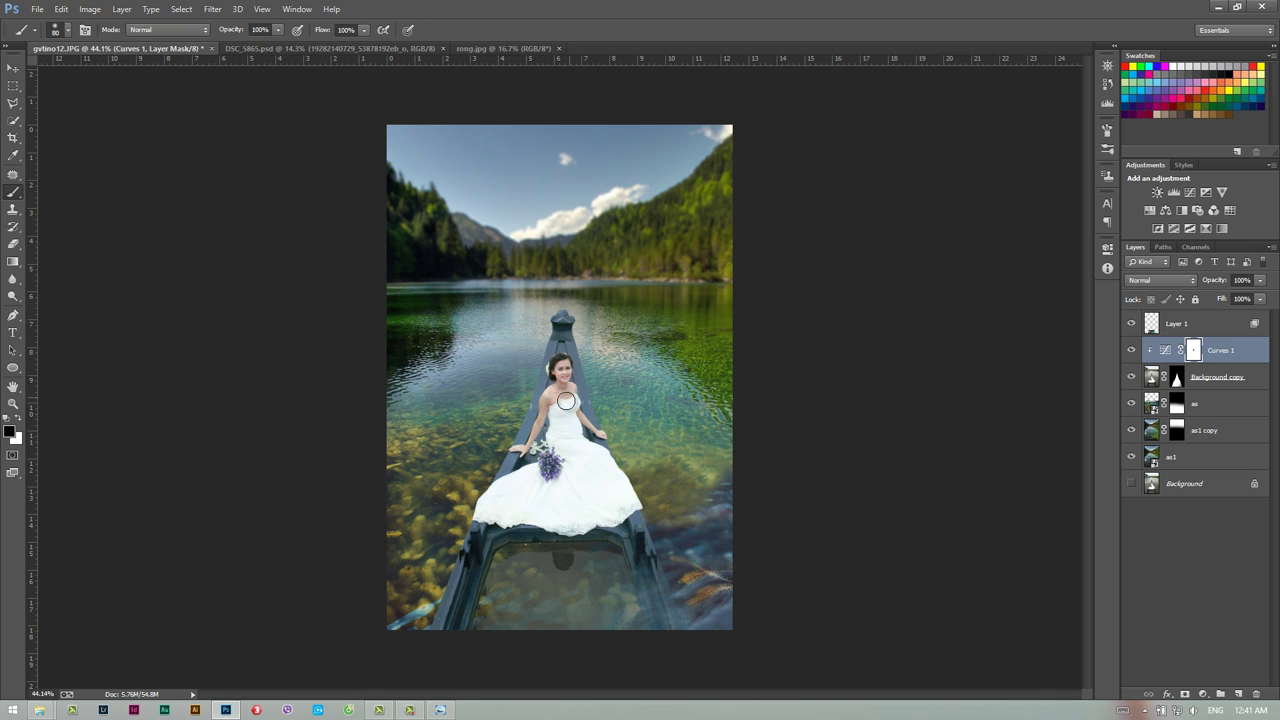
key(bracketleft)
key(bracketleft)
key(bracketleft)
click(440, 710)
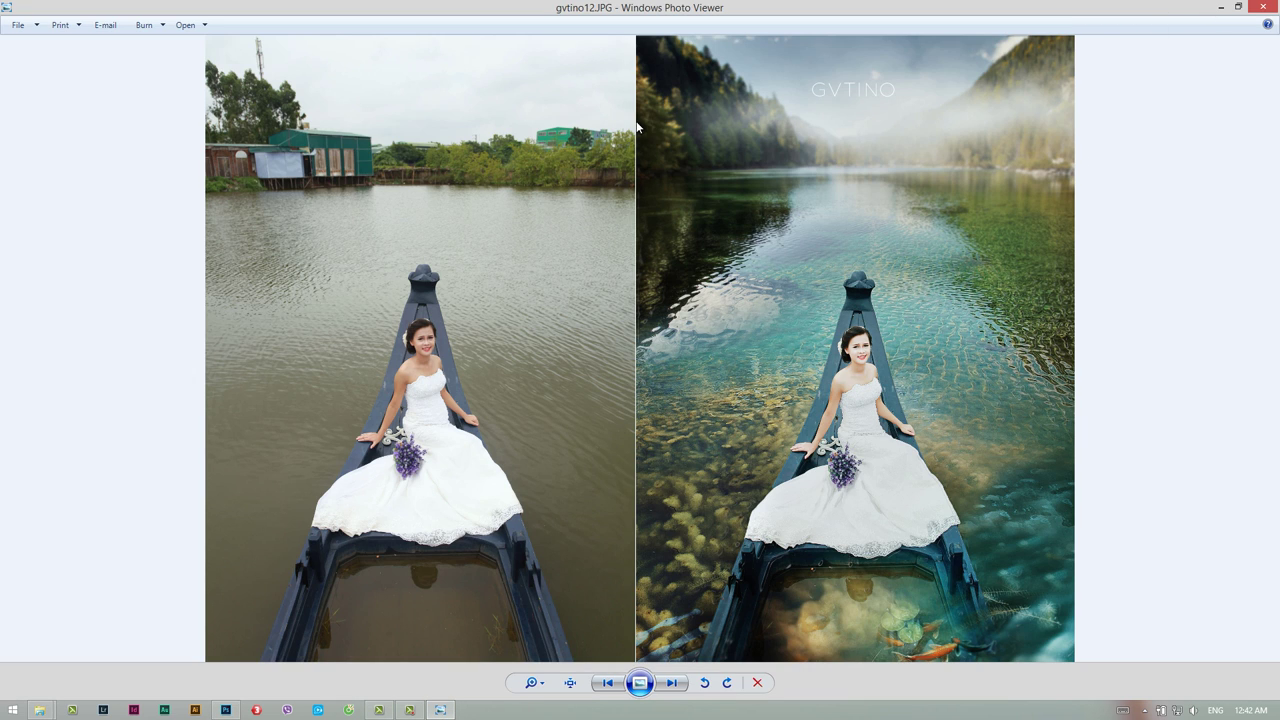
click(1220, 7)
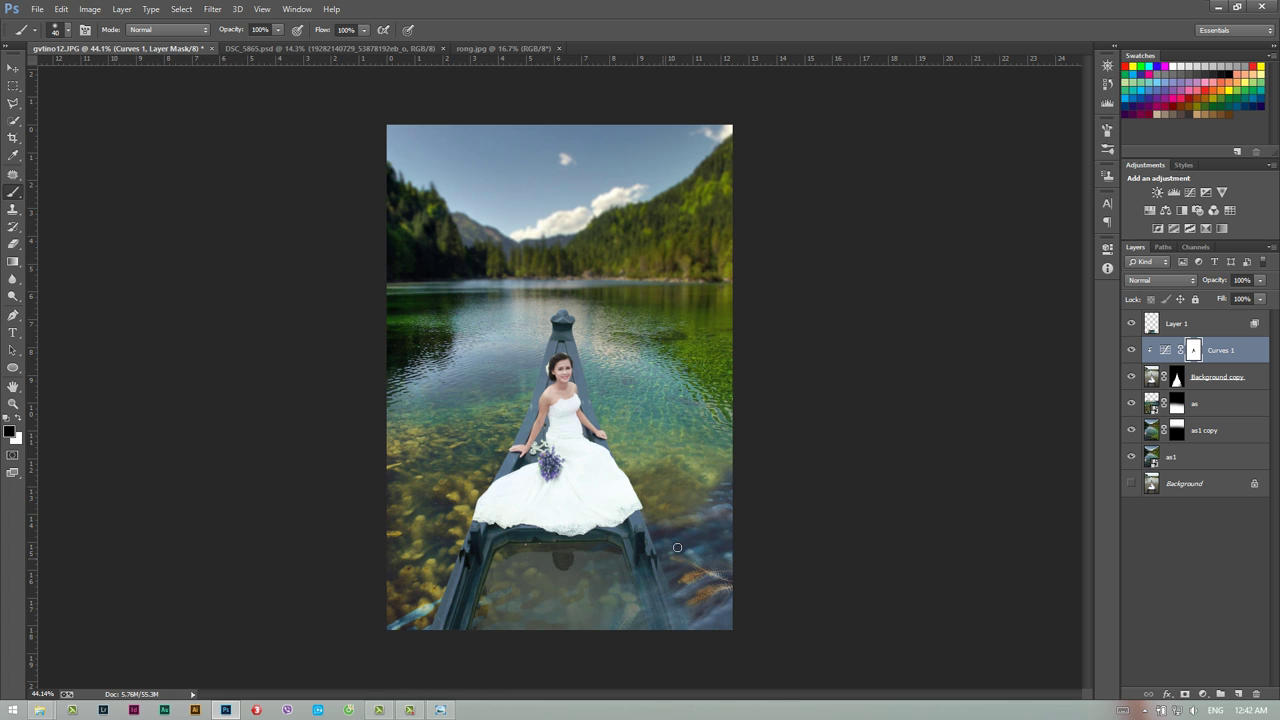
Back in gvtino12, show the Background layer again and select Layer 1.
click(334, 48)
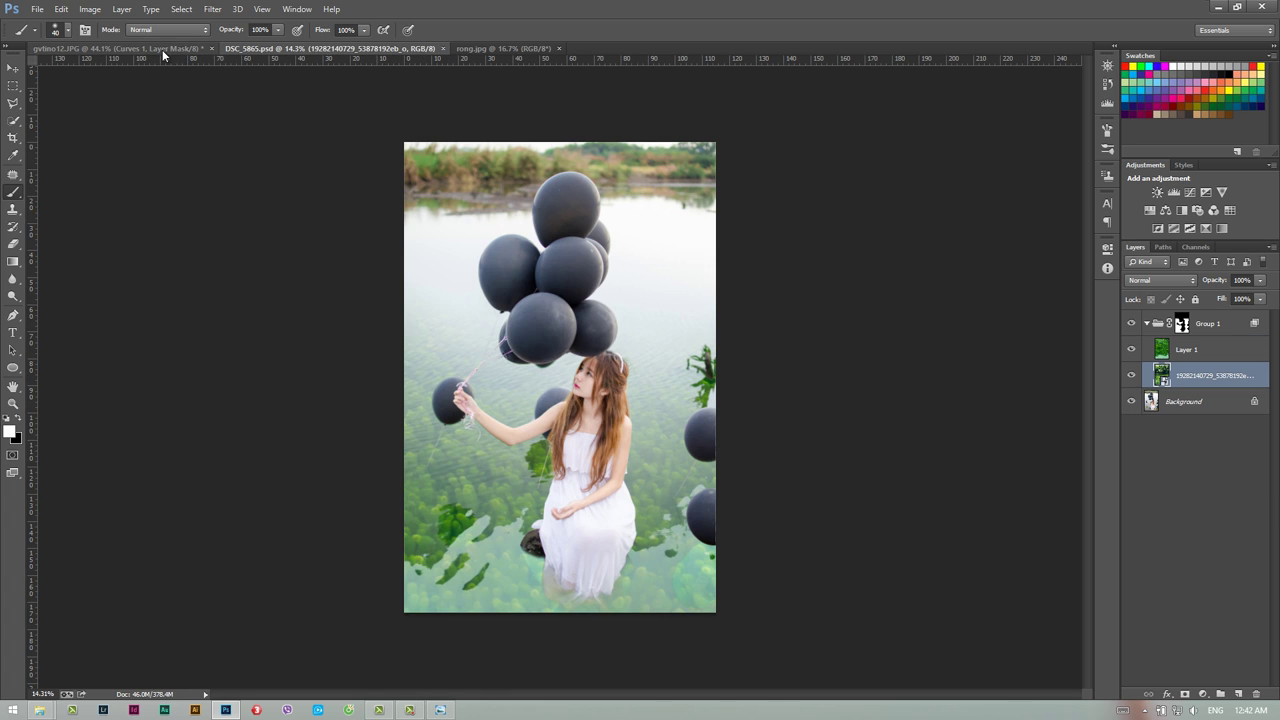
key(ctrl+shift+Tab)
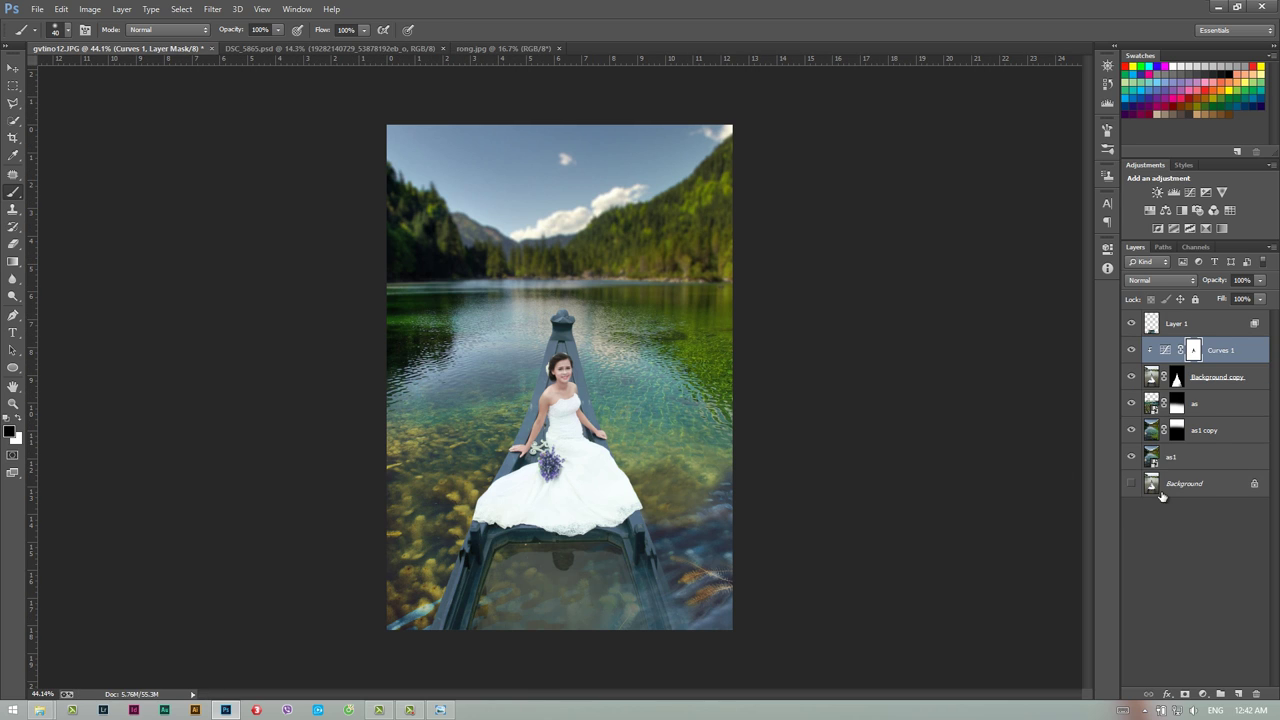
click(1152, 484)
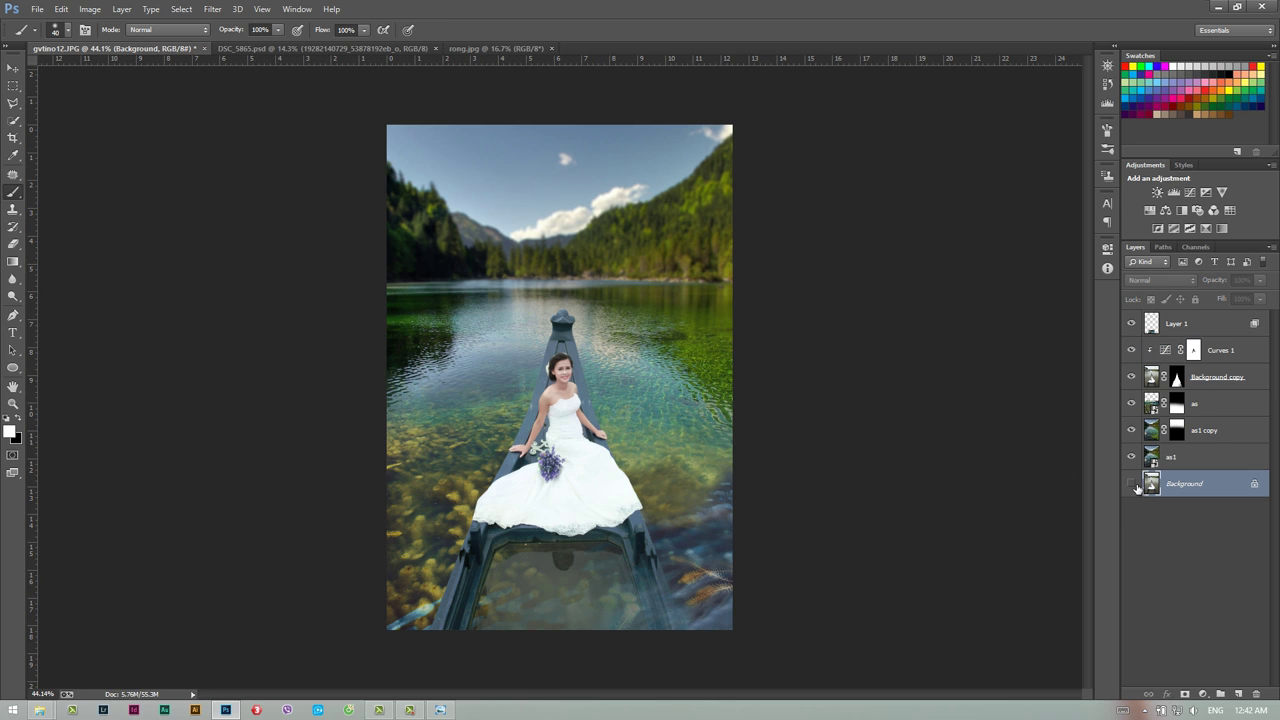
click(1205, 324)
Save the composite as gvtino12.psd on the Desktop.
key(ctrl+shift+s)
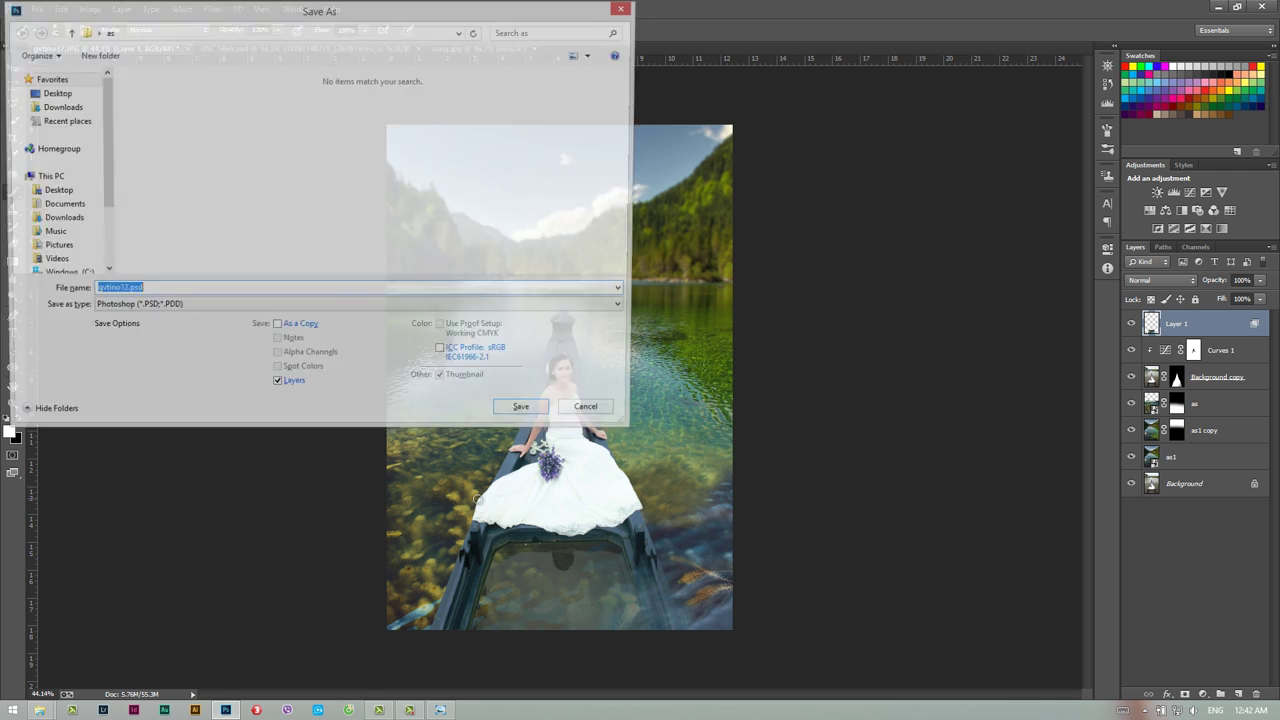
click(52, 191)
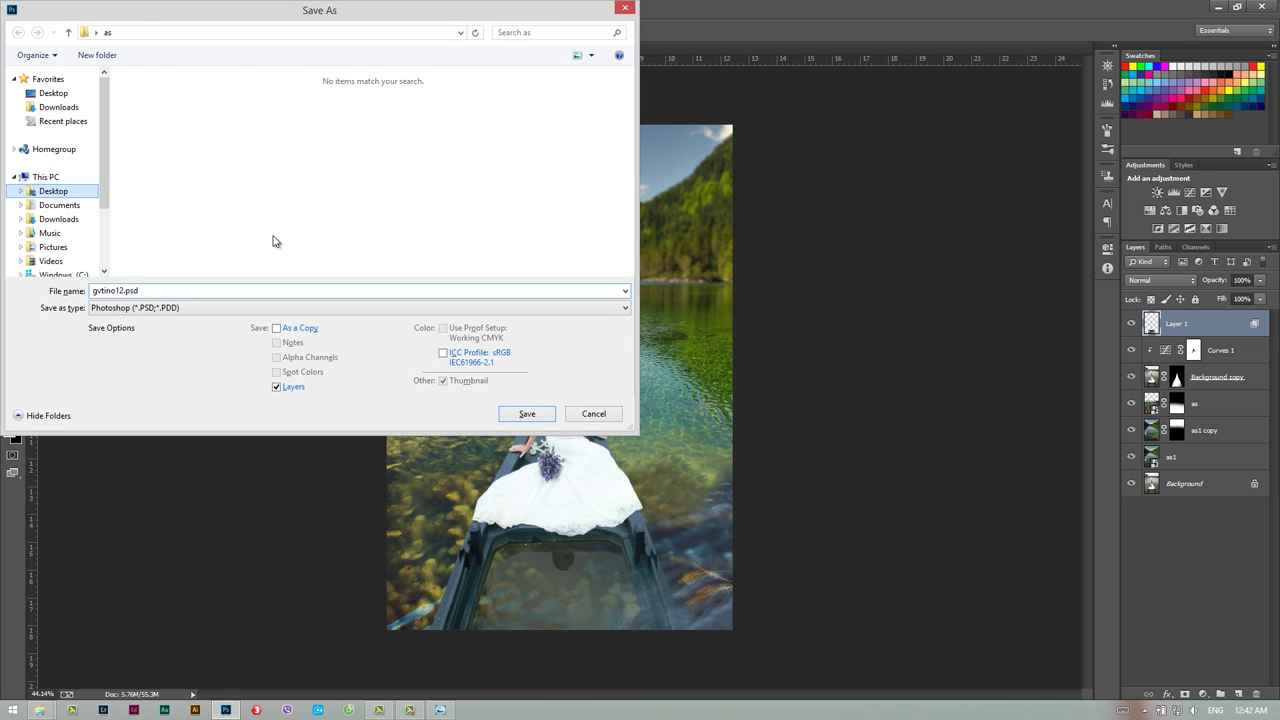
click(527, 414)
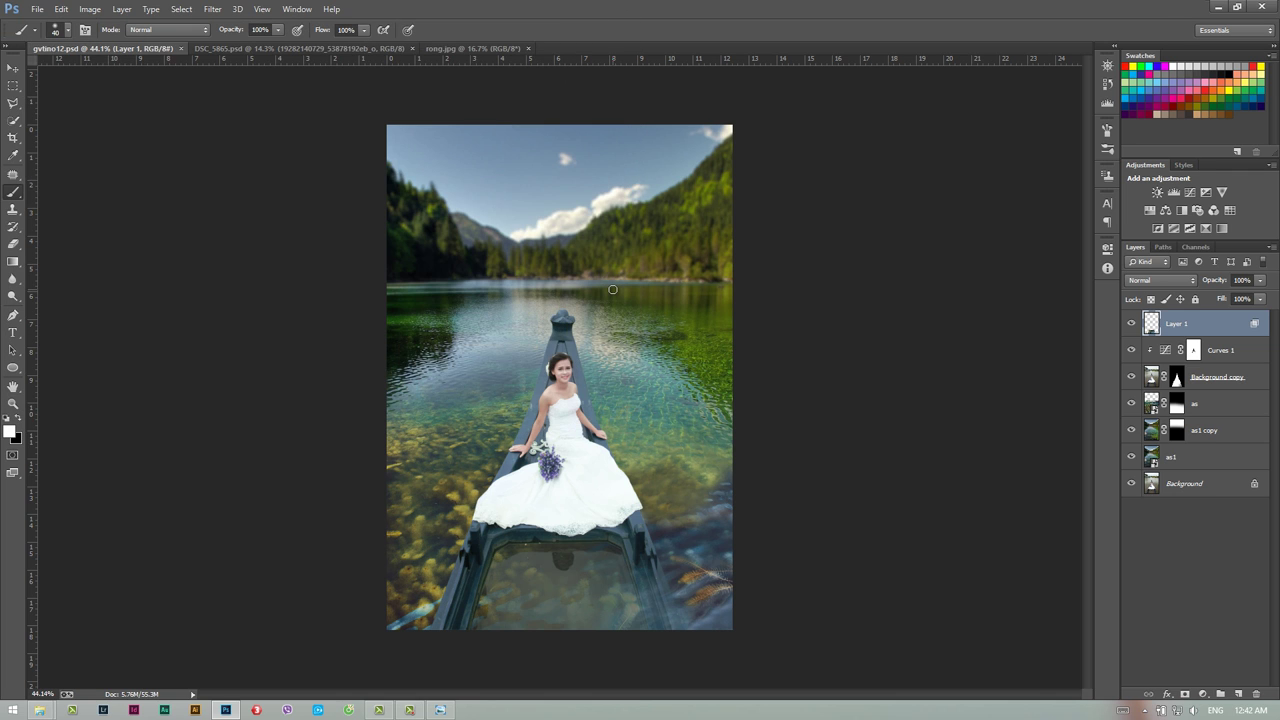